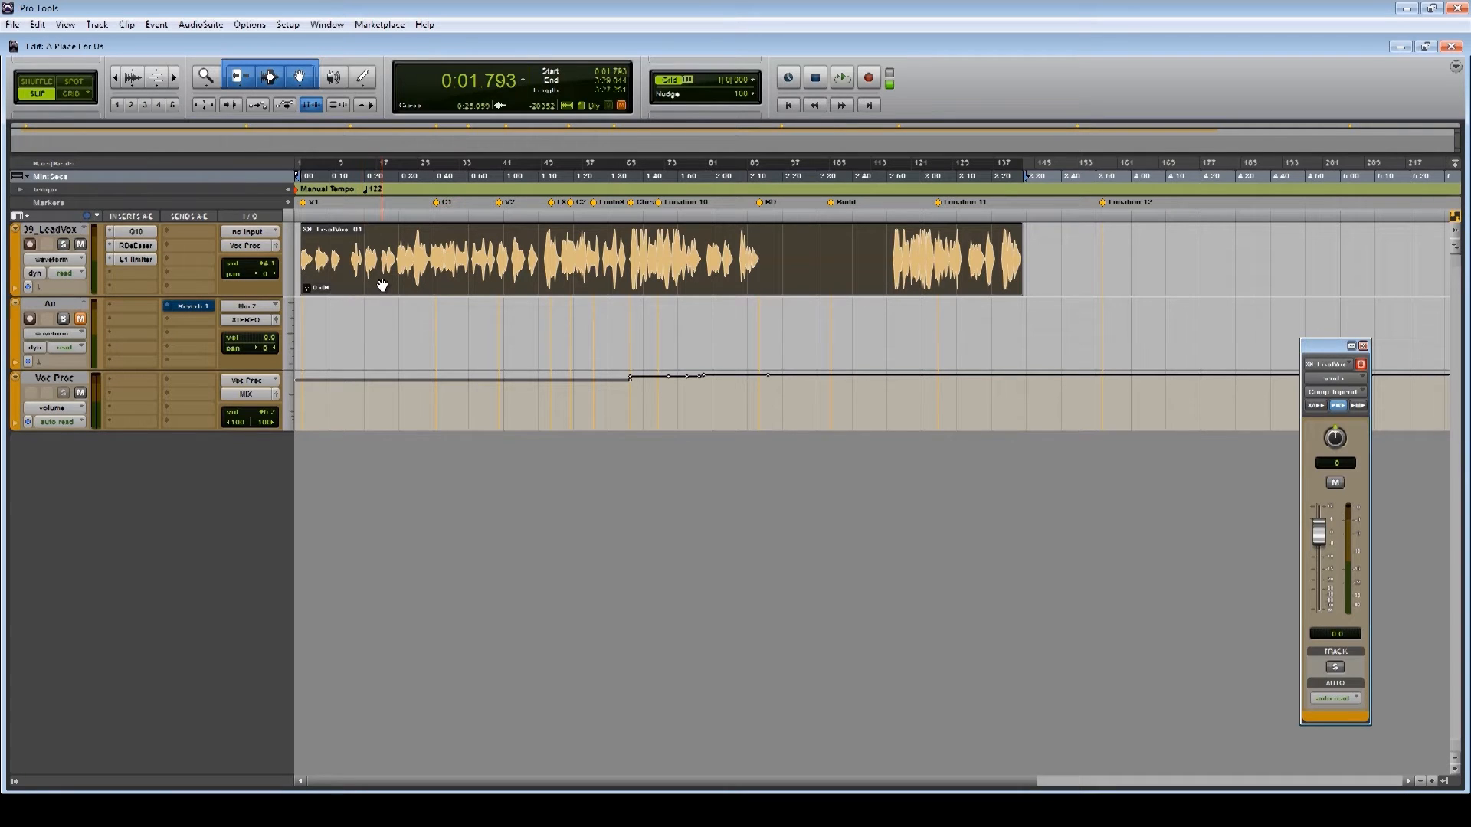
Copy the lead vocal clip onto the soloed Air track and set that track's EQ3 1-Band to a high-pass filter
drag(383, 287, 381, 305)
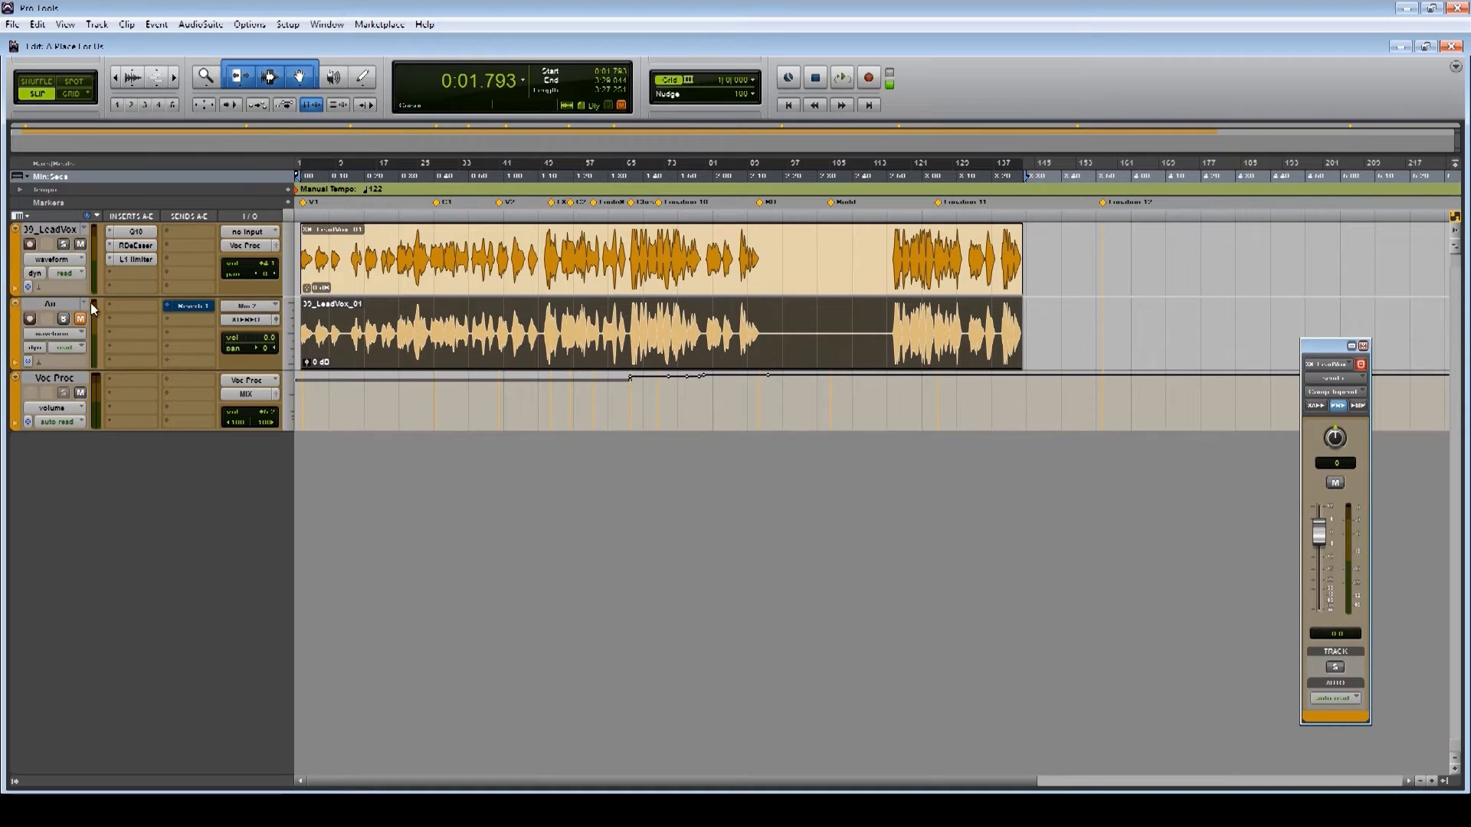
click(60, 305)
click(63, 319)
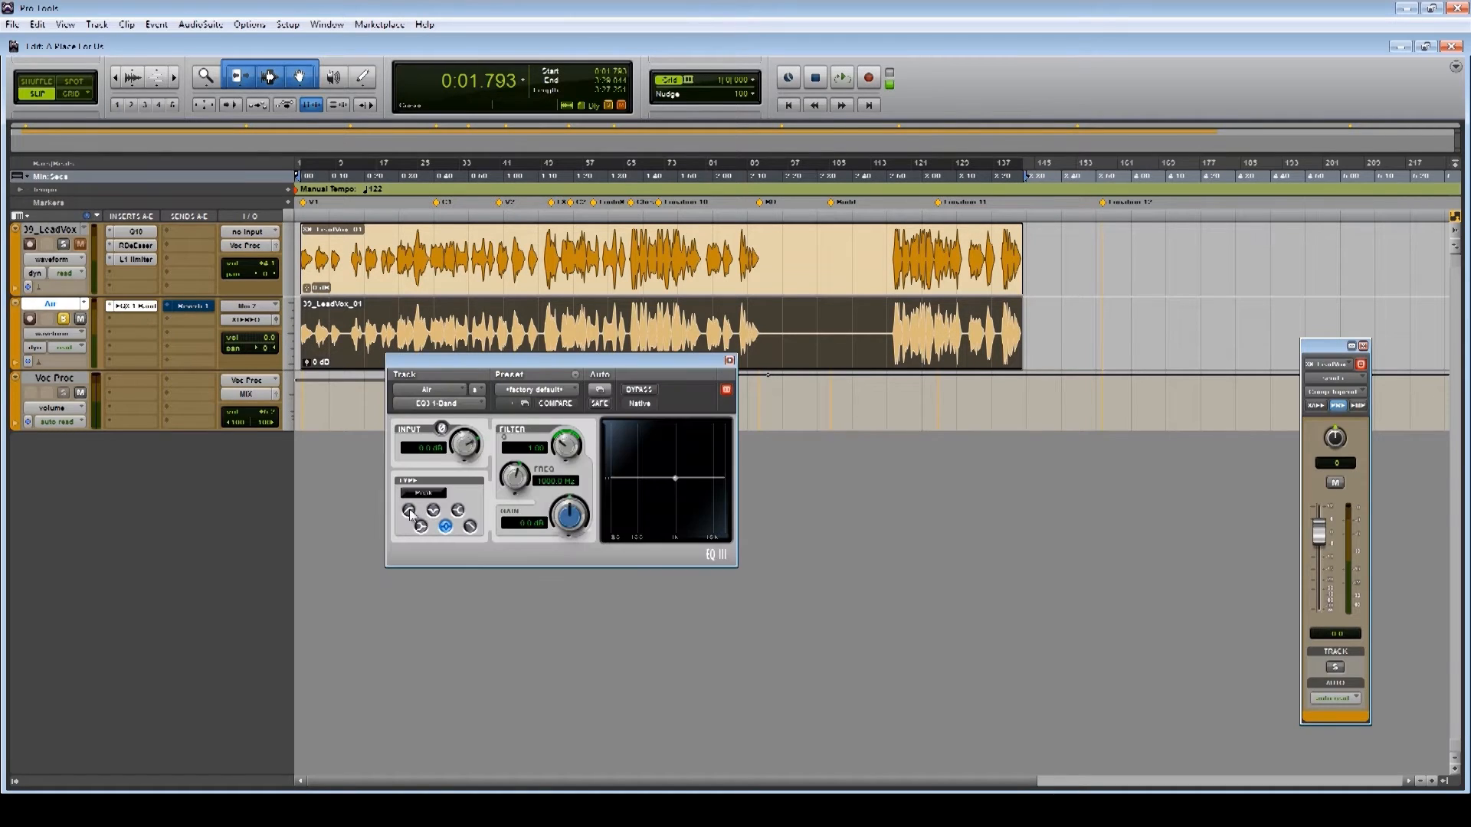
click(409, 510)
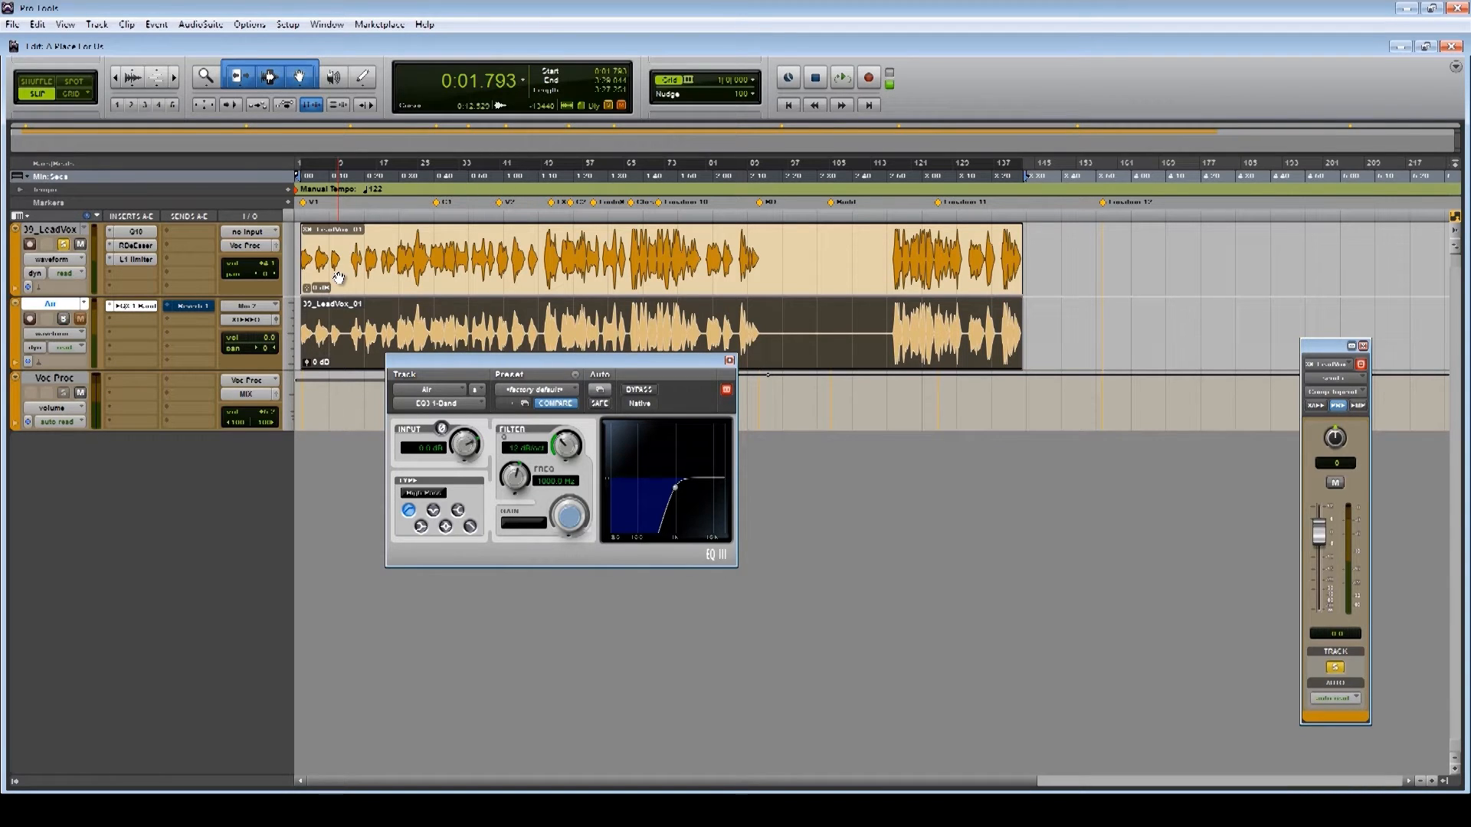
Play back the soloed lead vocal track from its start for comparison
click(367, 362)
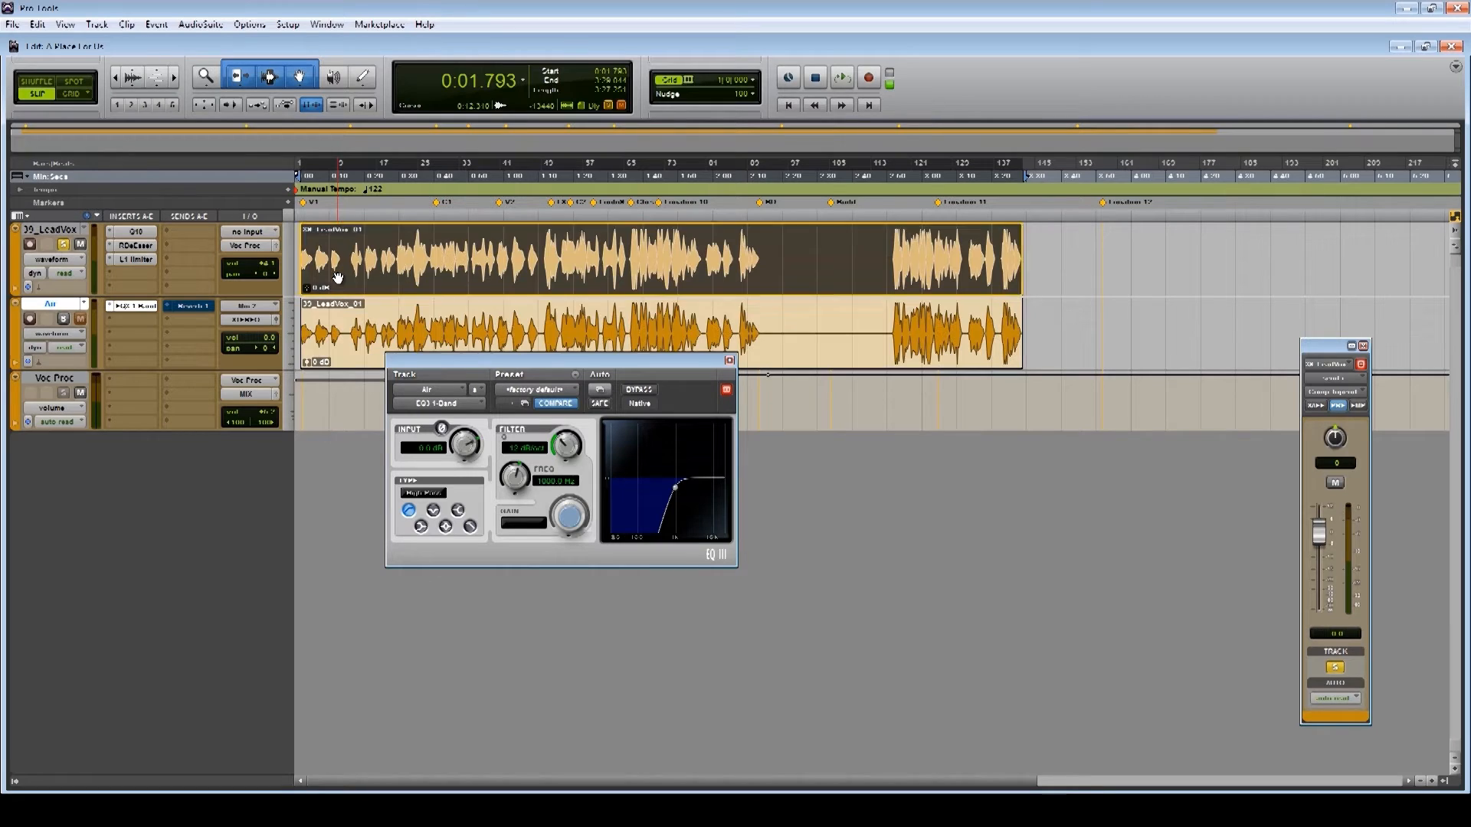
key(space)
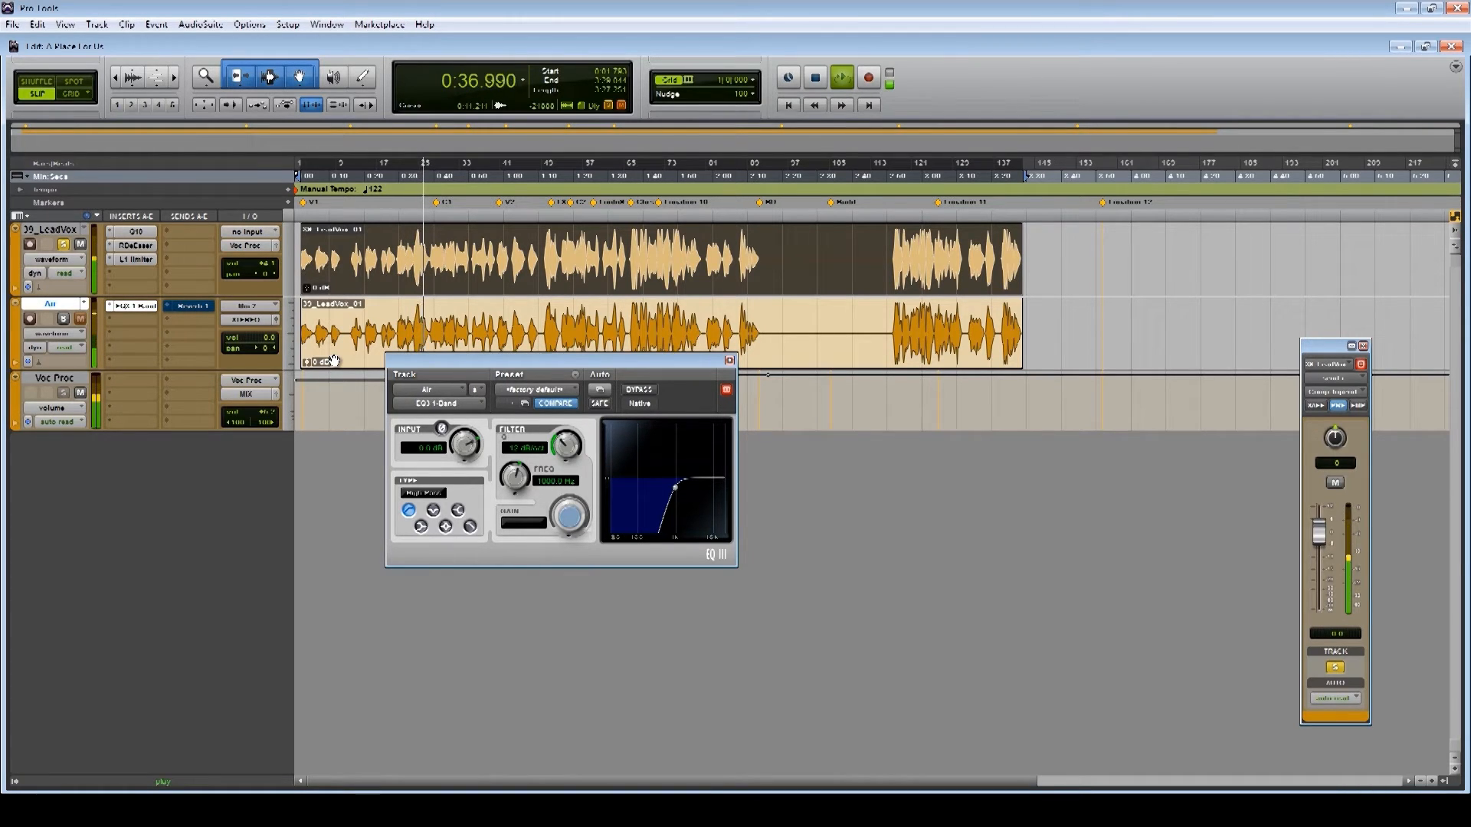
key(space)
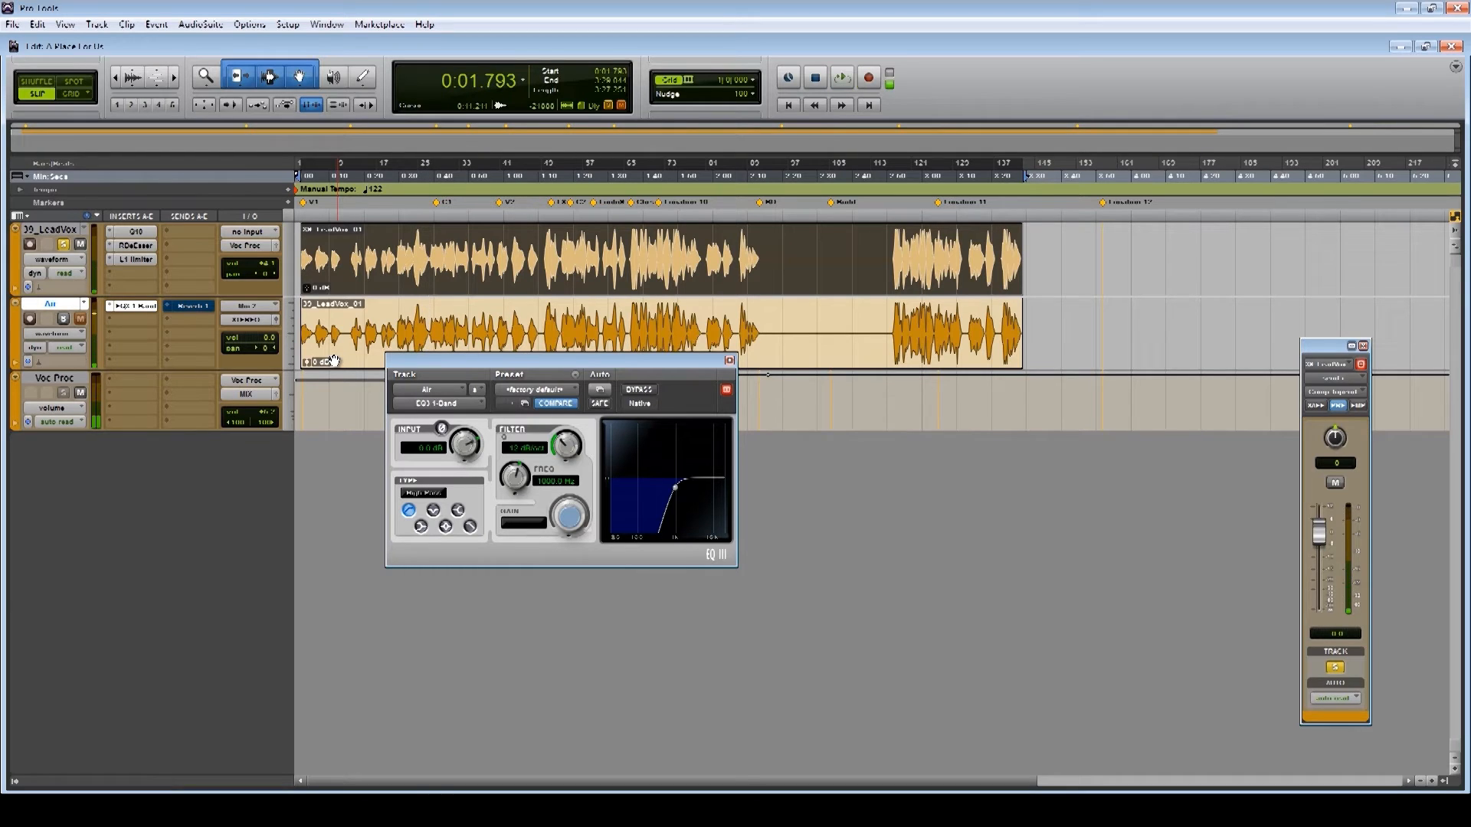
Solo the Air track and, during playback, raise its EQ input to about 5.8 dB and high-pass frequency to about 4.9 kHz
click(368, 344)
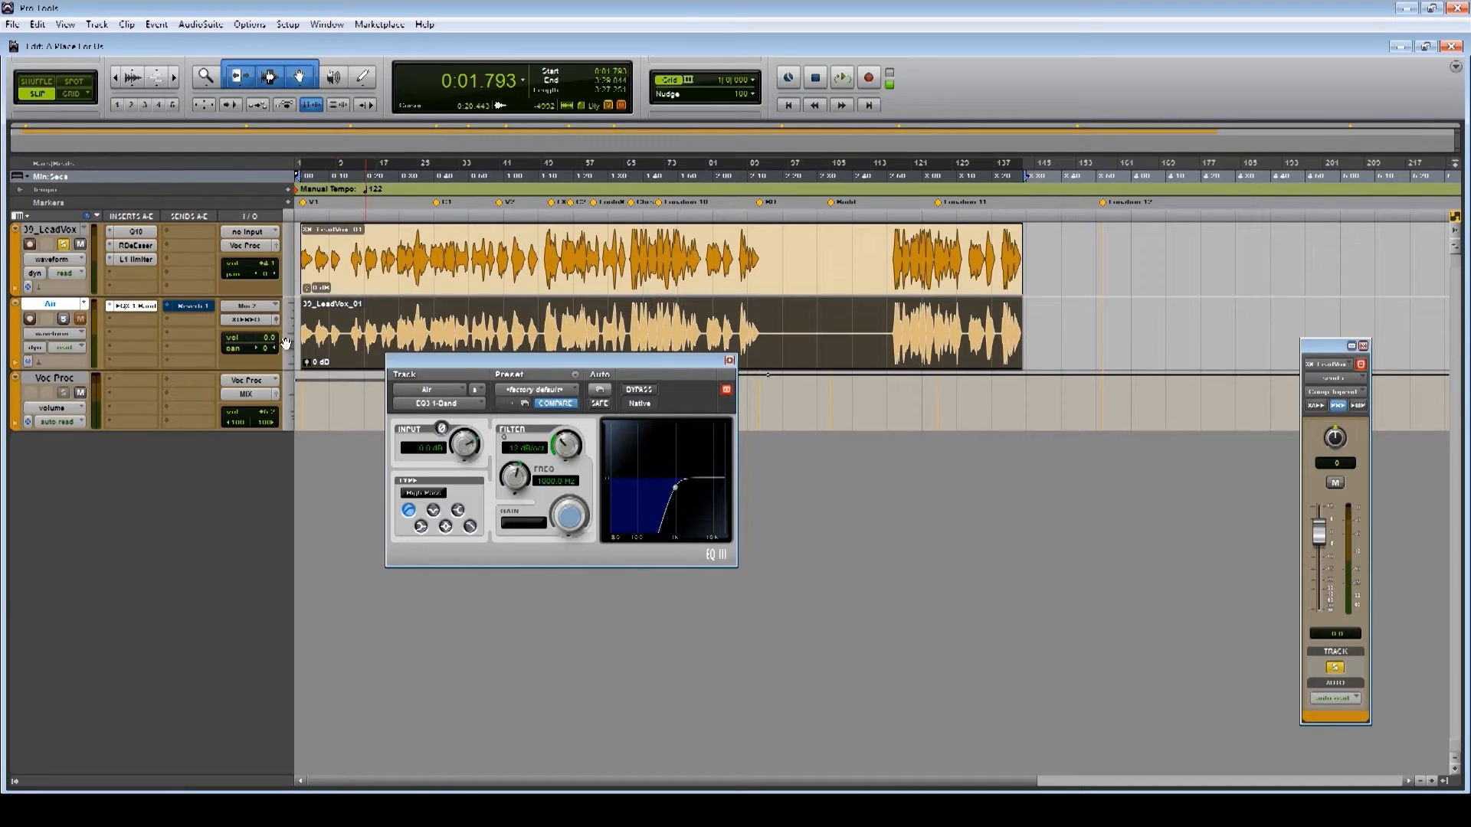
click(63, 317)
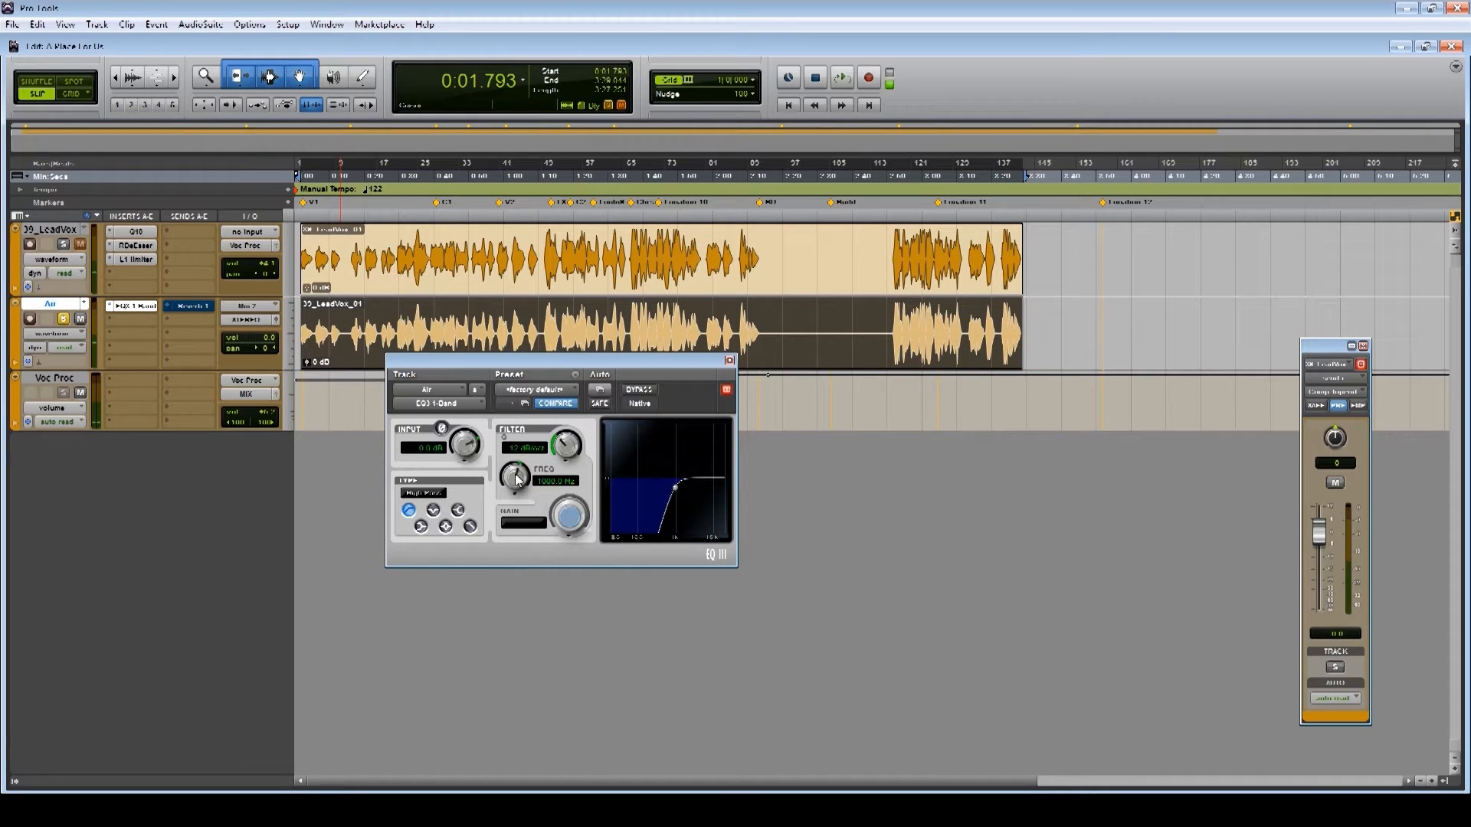
key(space)
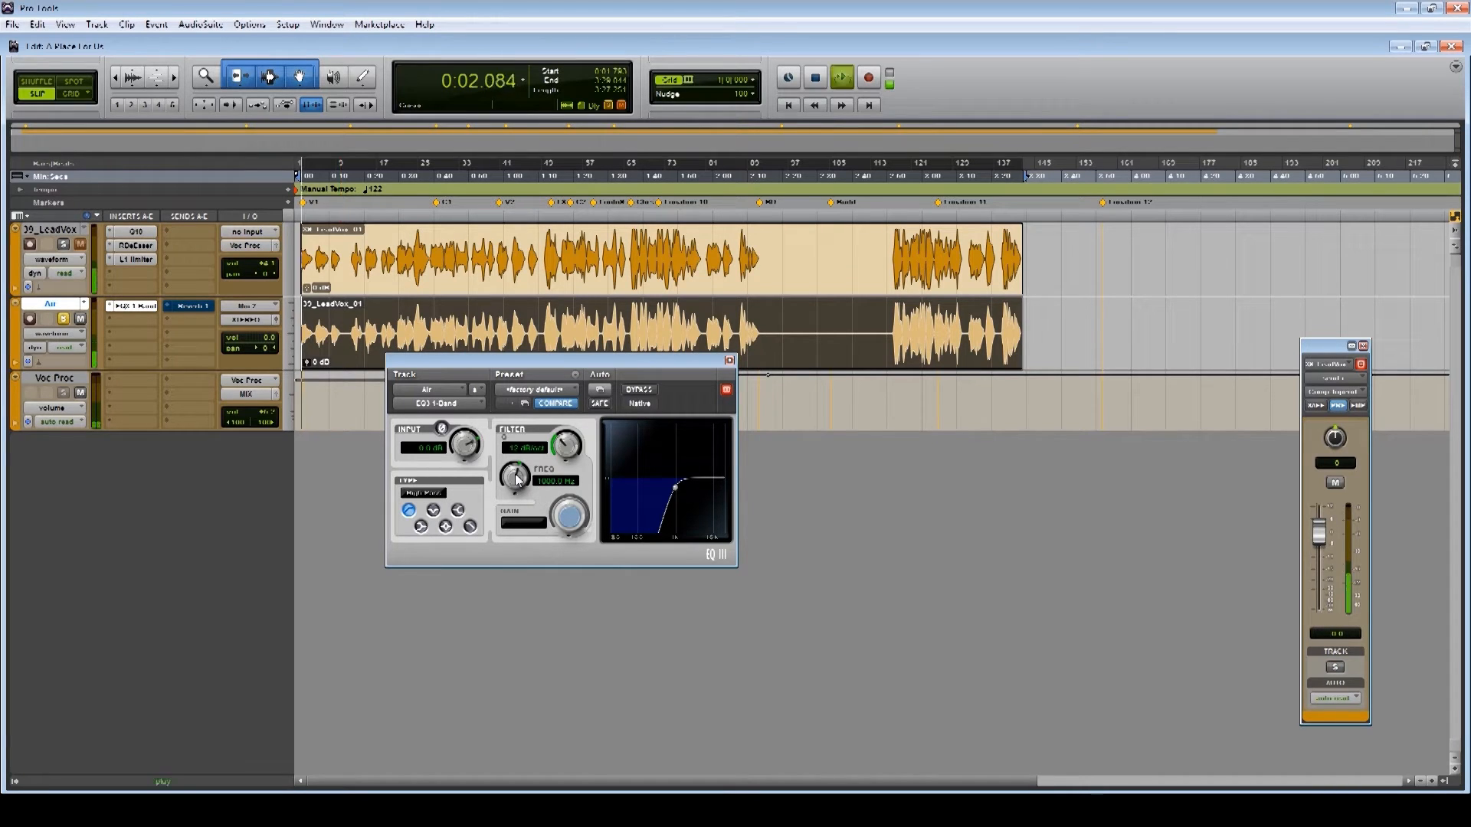
drag(524, 488, 466, 411)
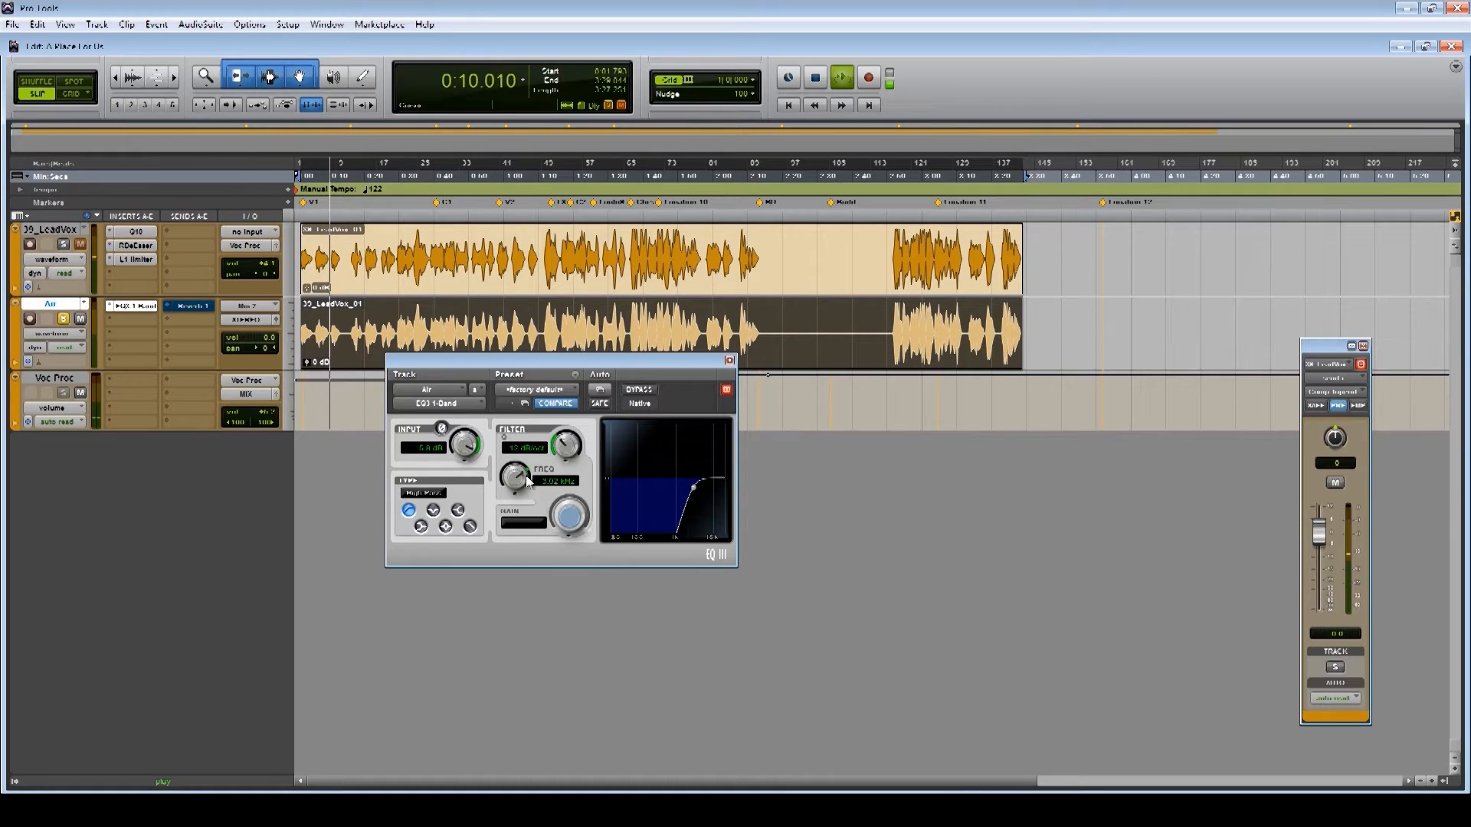
mouse_move(525, 485)
mouse_down()
mouse_move(521, 472)
mouse_move(513, 488)
mouse_up()
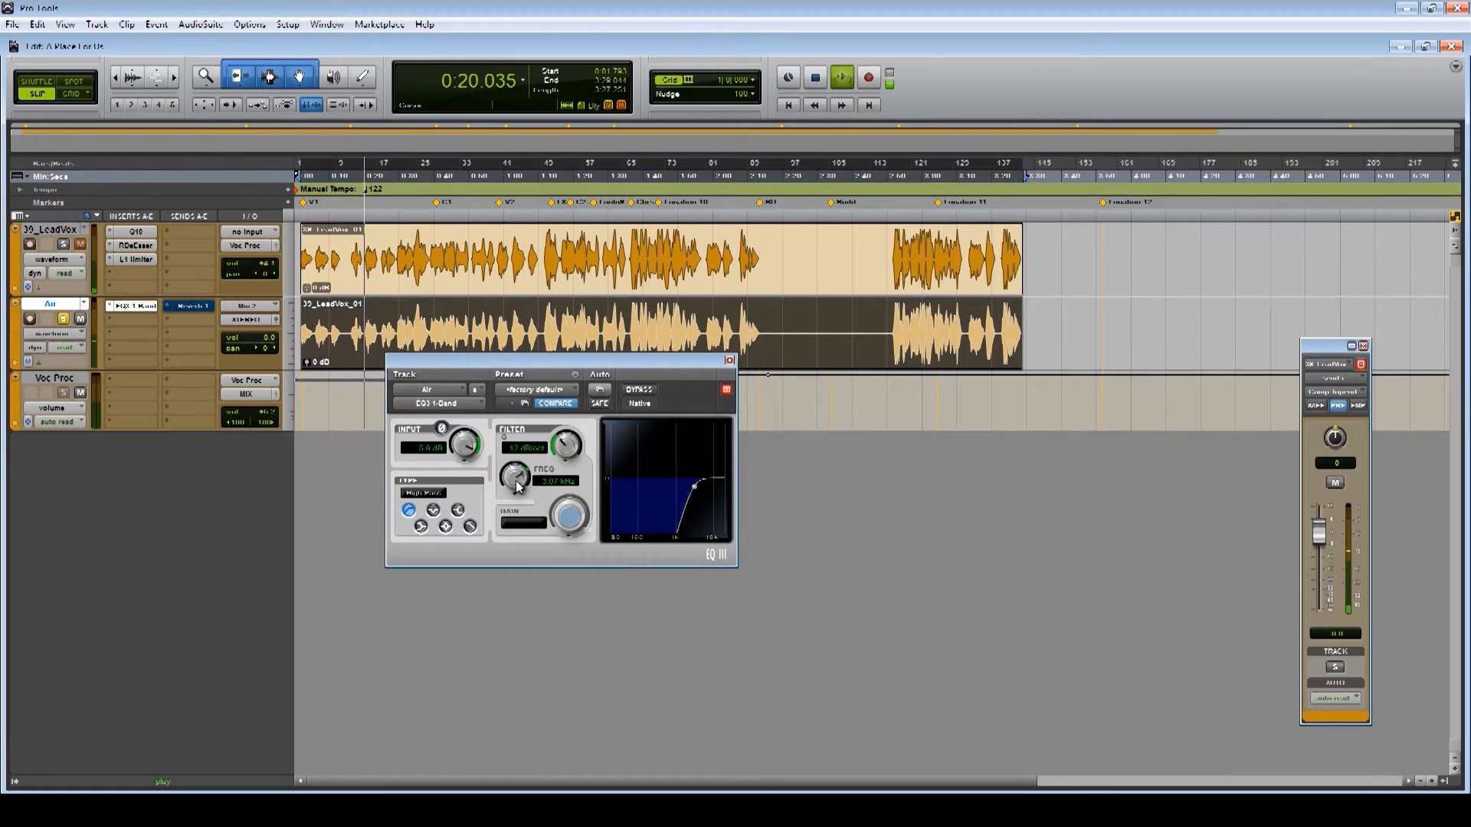
drag(521, 477, 524, 462)
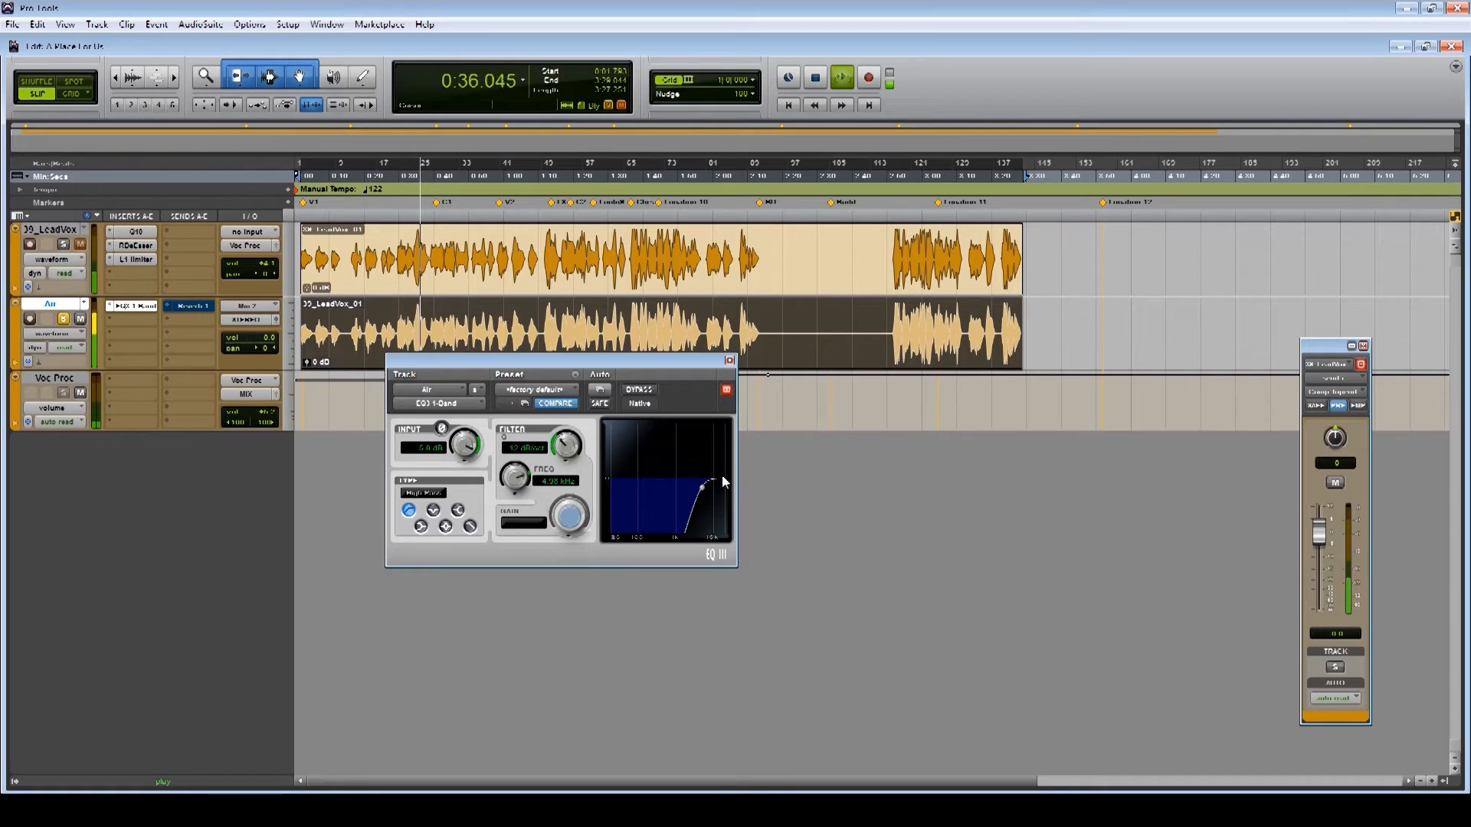
key(space)
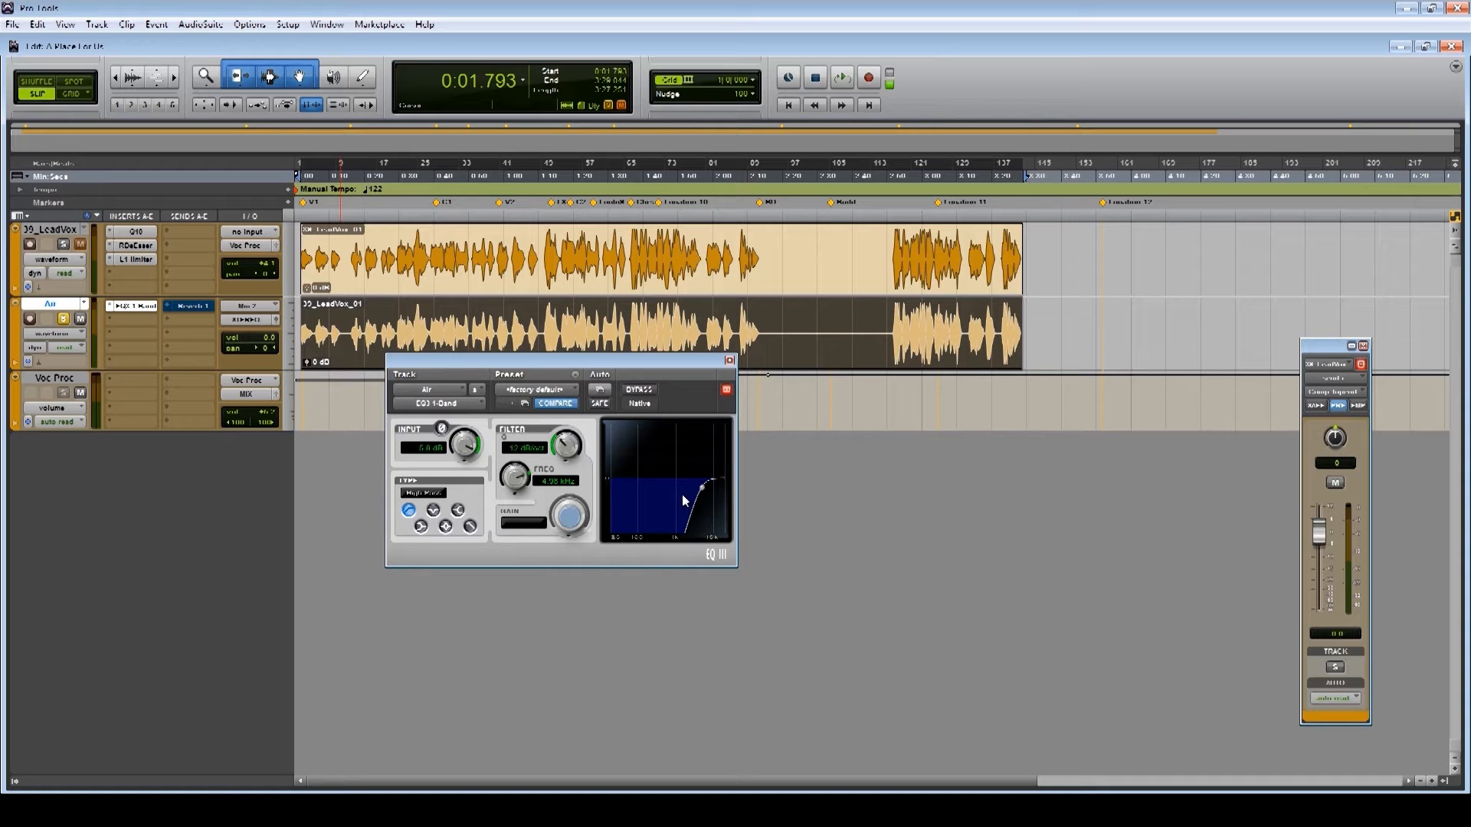
click(729, 361)
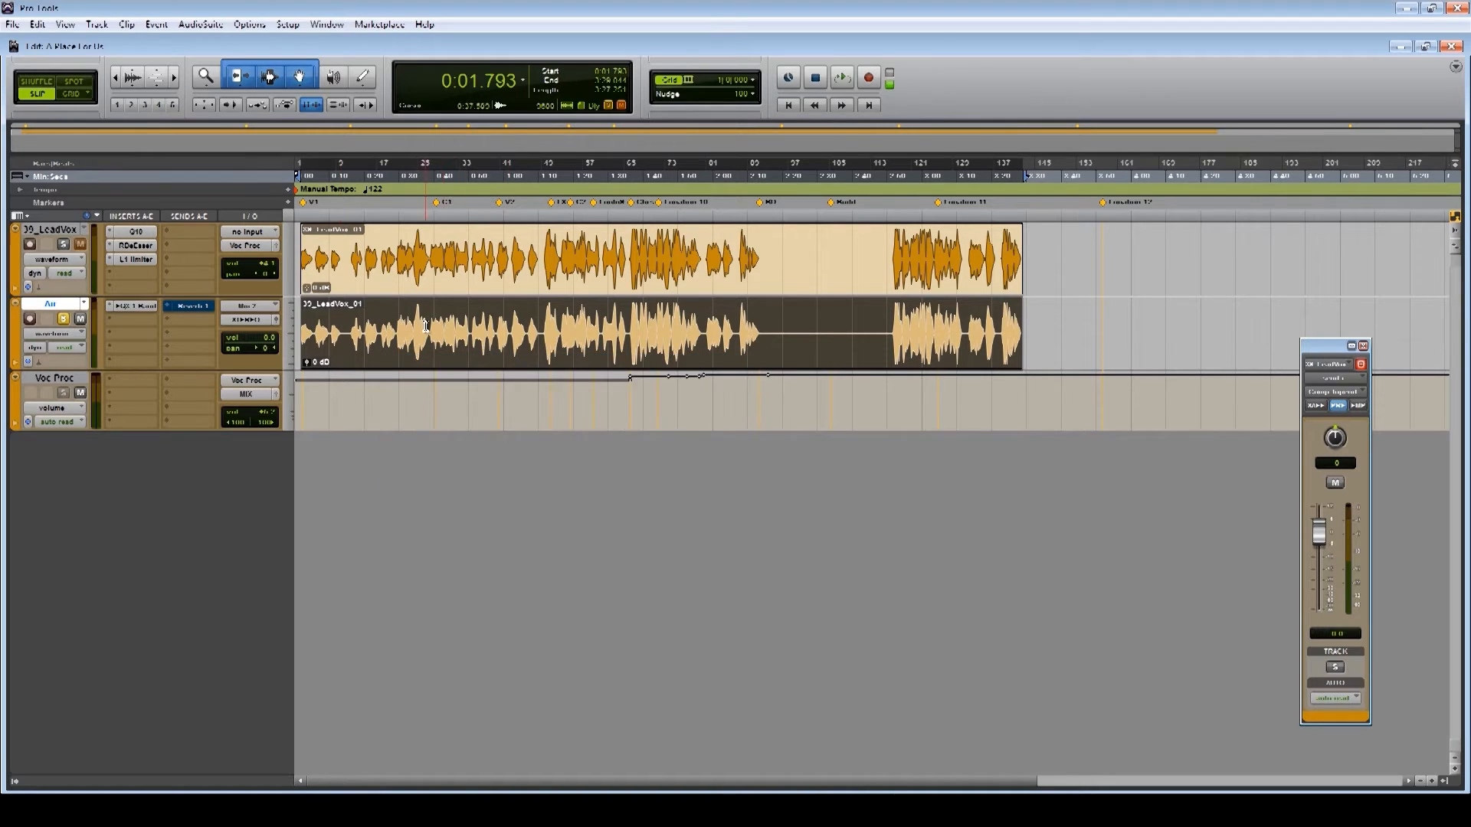
Audition the start of the Air clip and delete its section from about 0:02.48 to 0:02.67
click(334, 328)
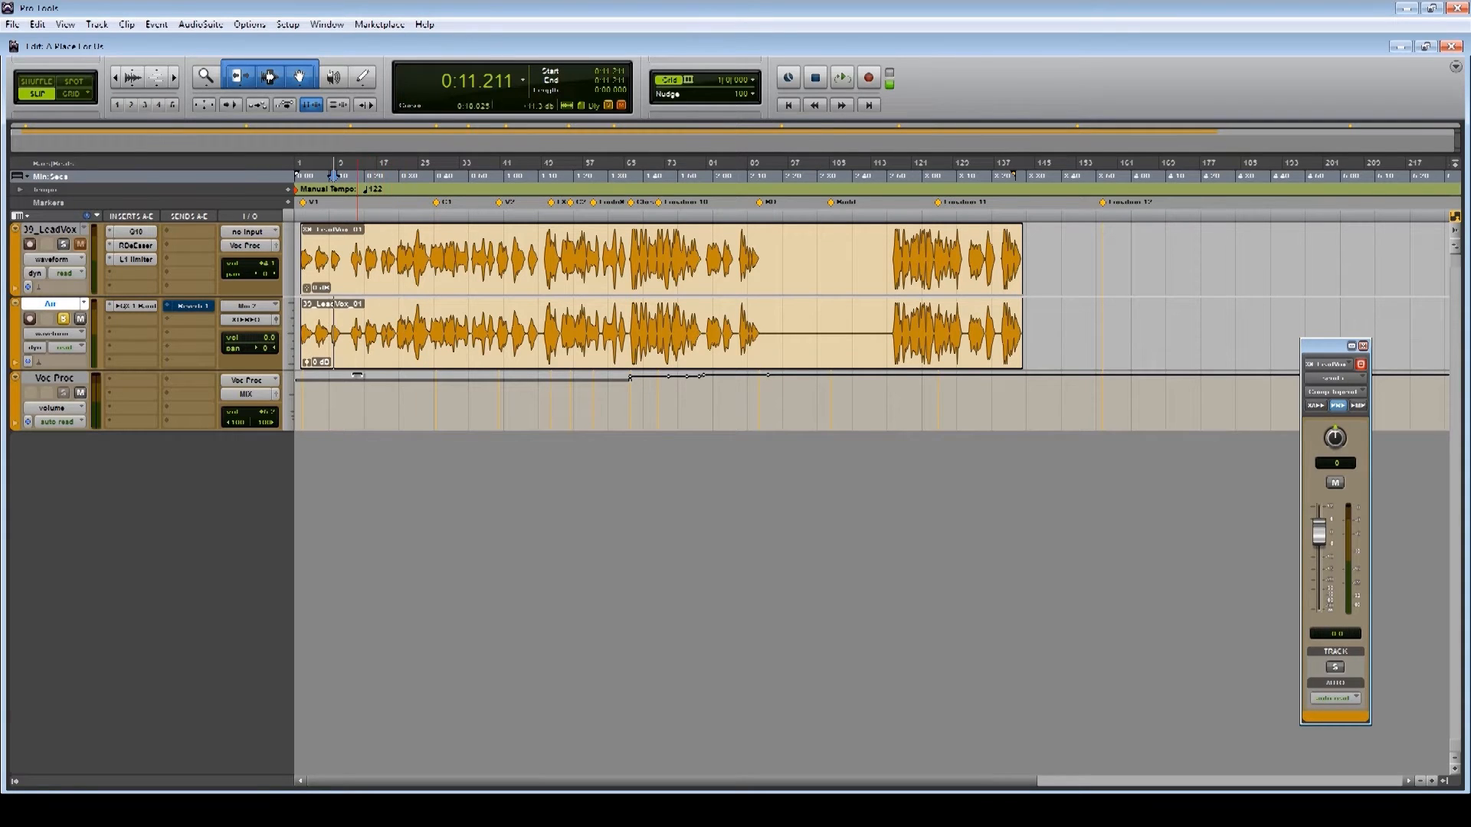
key(t)
key(t)
key(t)
key(t)
click(374, 338)
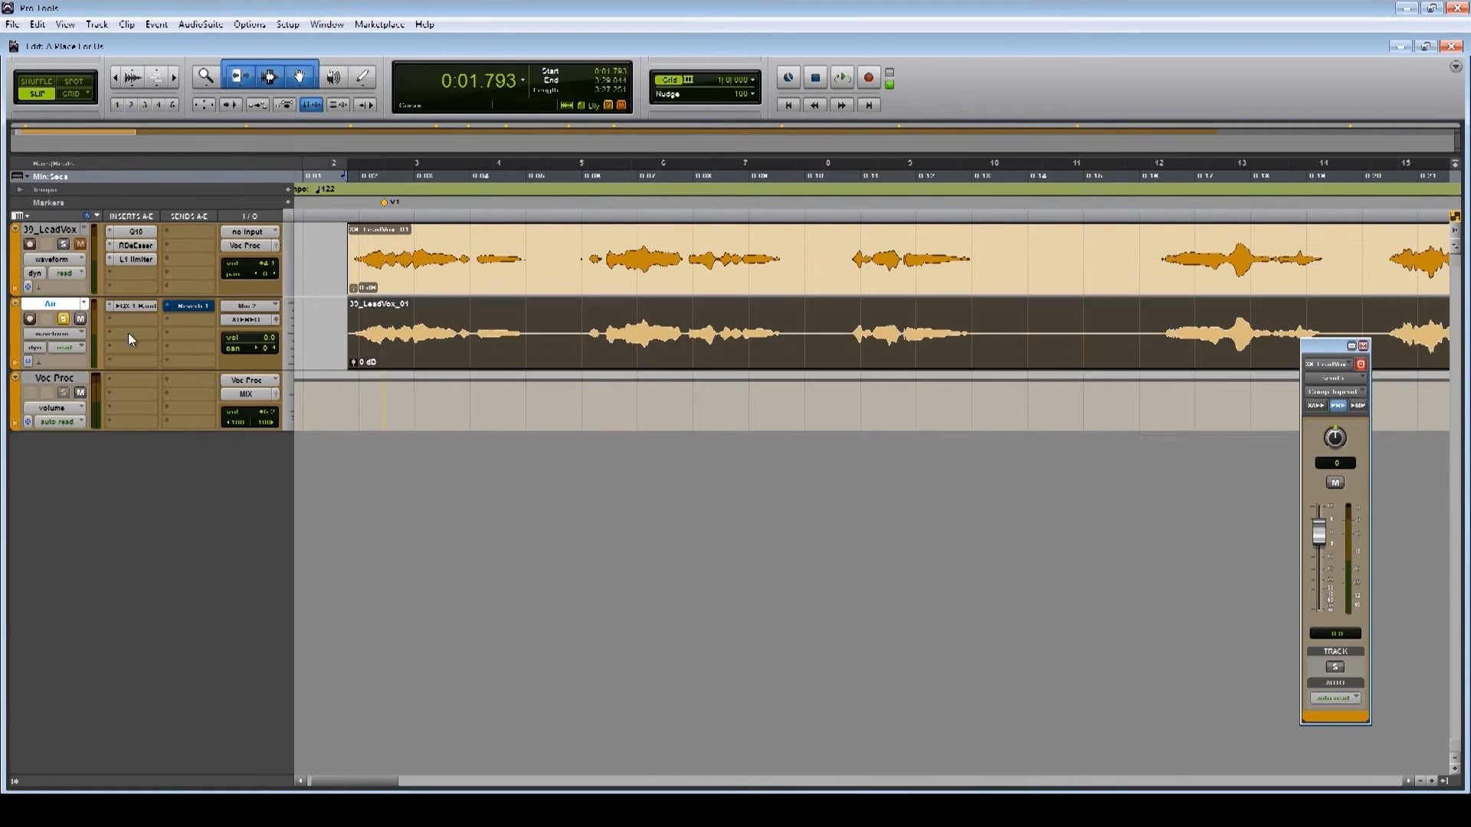
key(space)
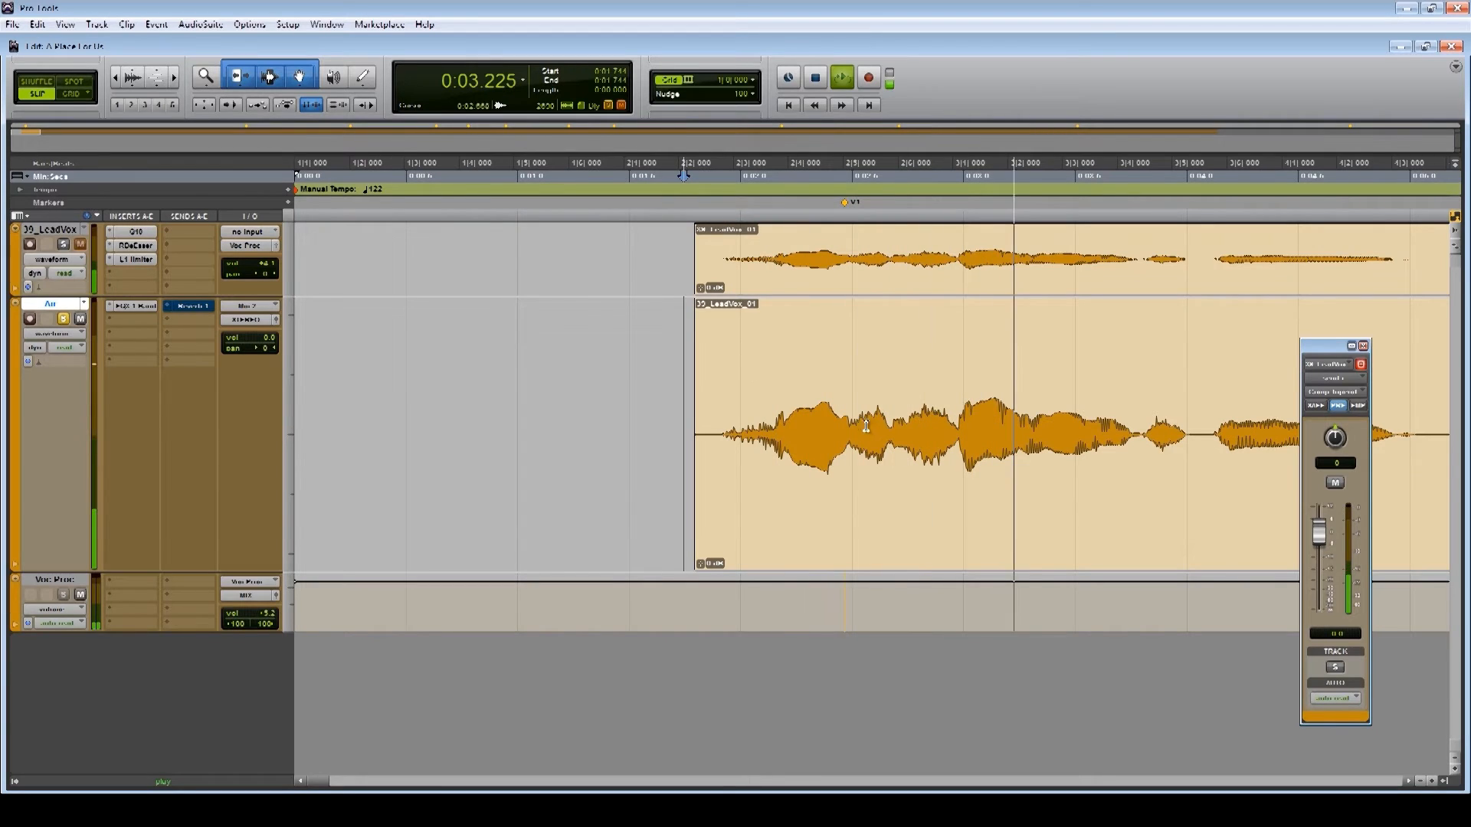
key(space)
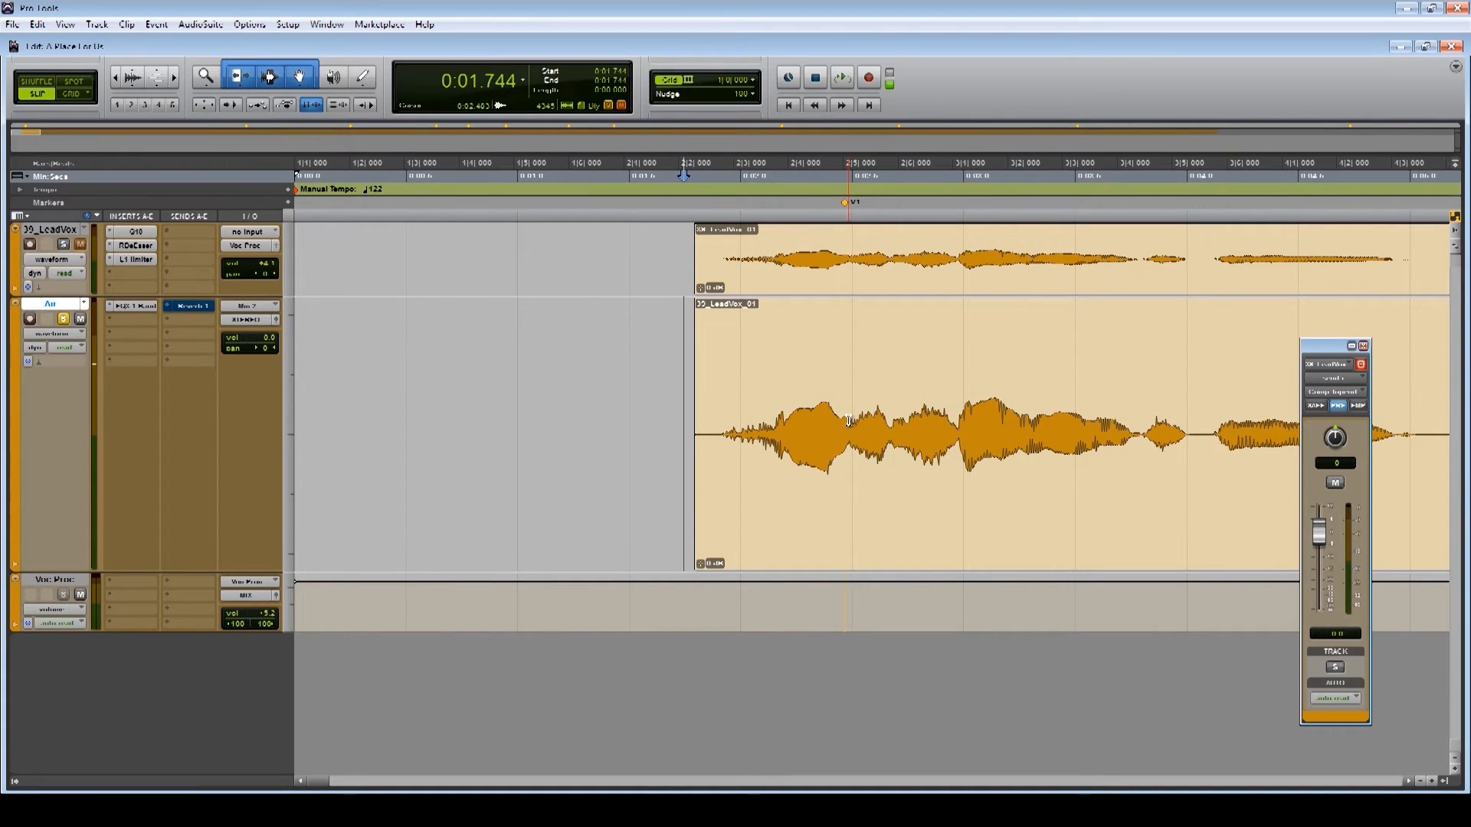
drag(849, 419, 891, 411)
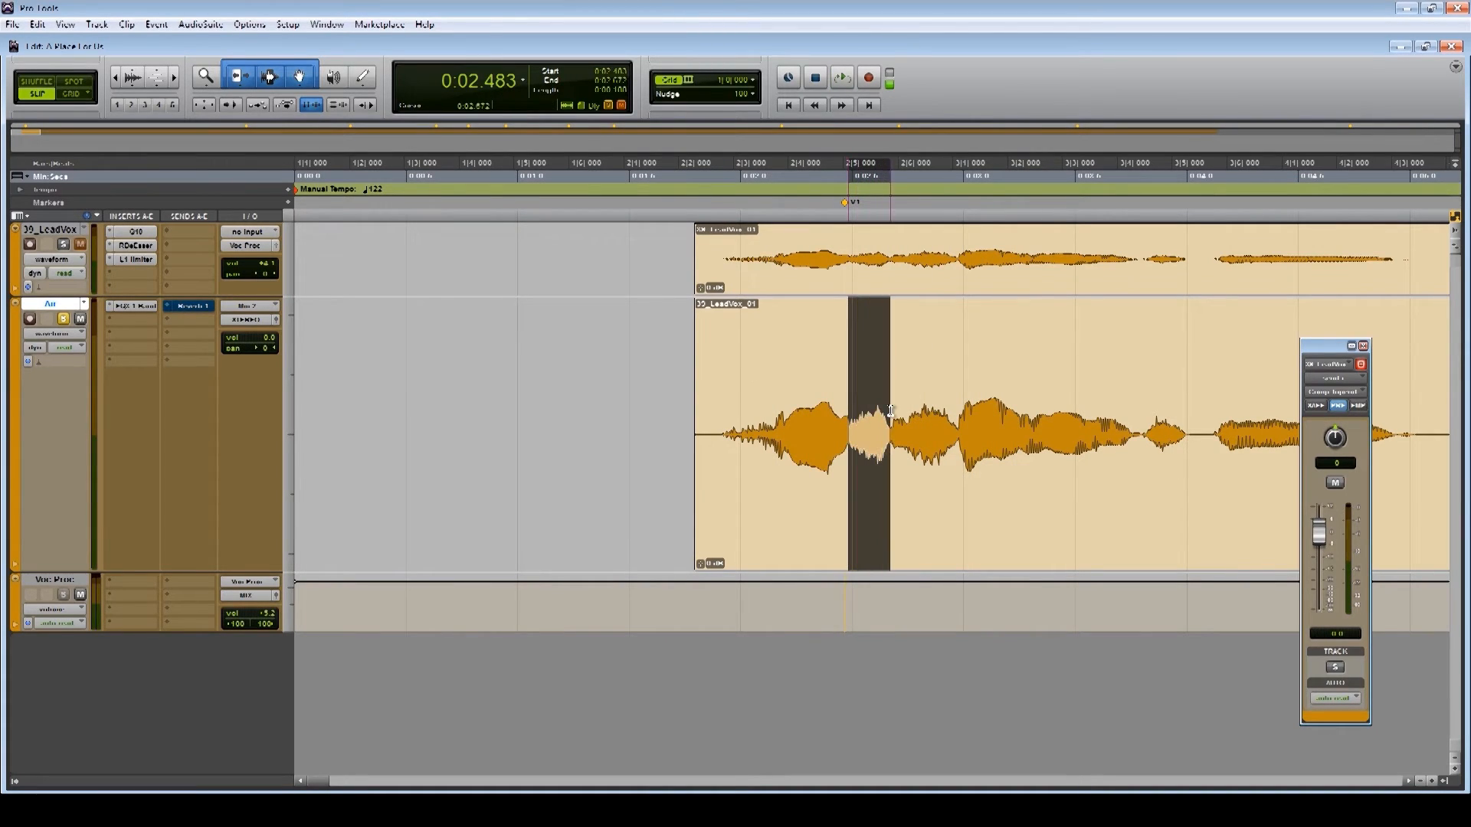
key(Delete)
Extend the first gap in the Air clip by removing the syllable that directly follows it
key(space)
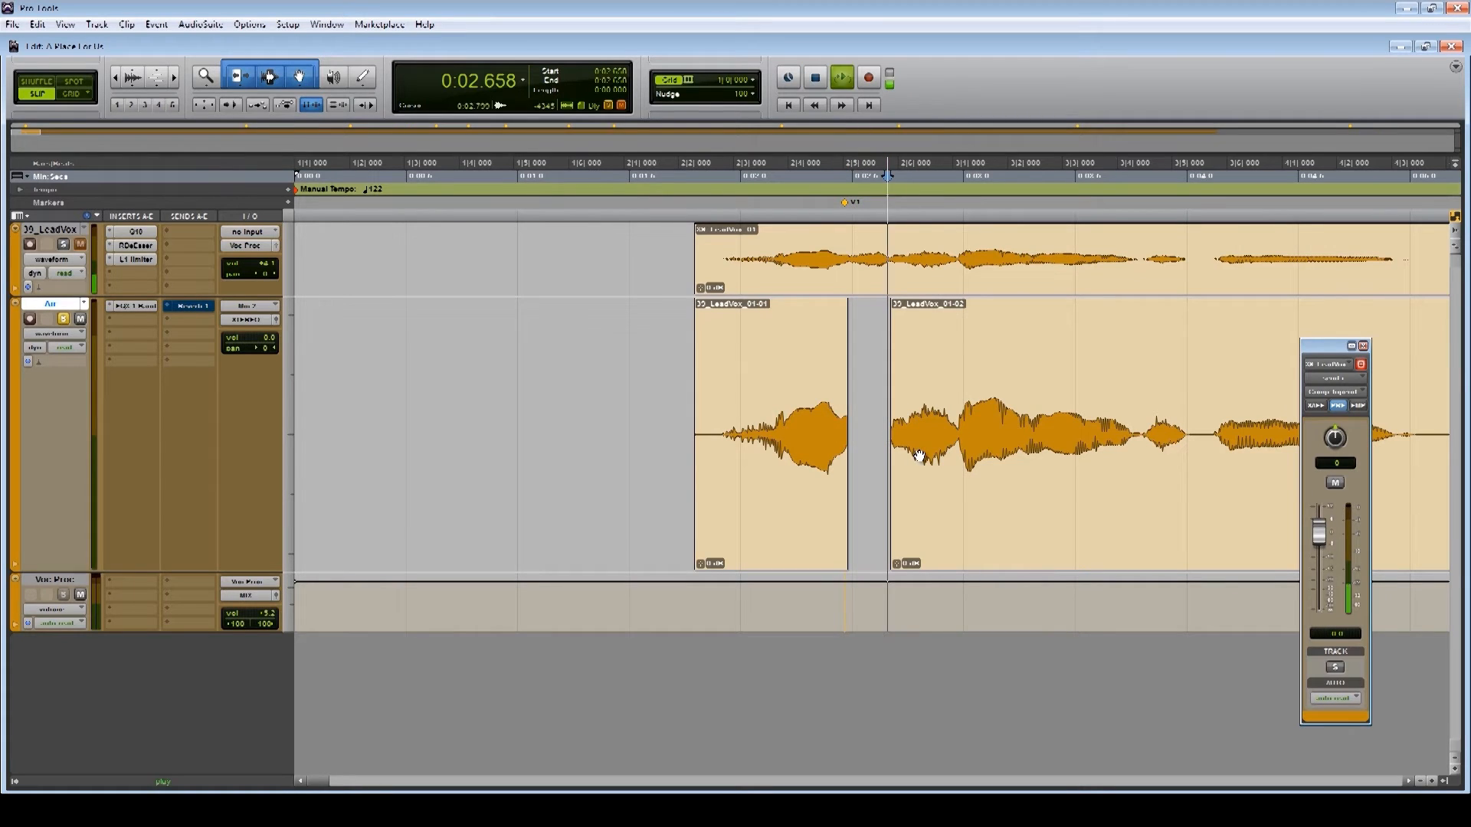
key(space)
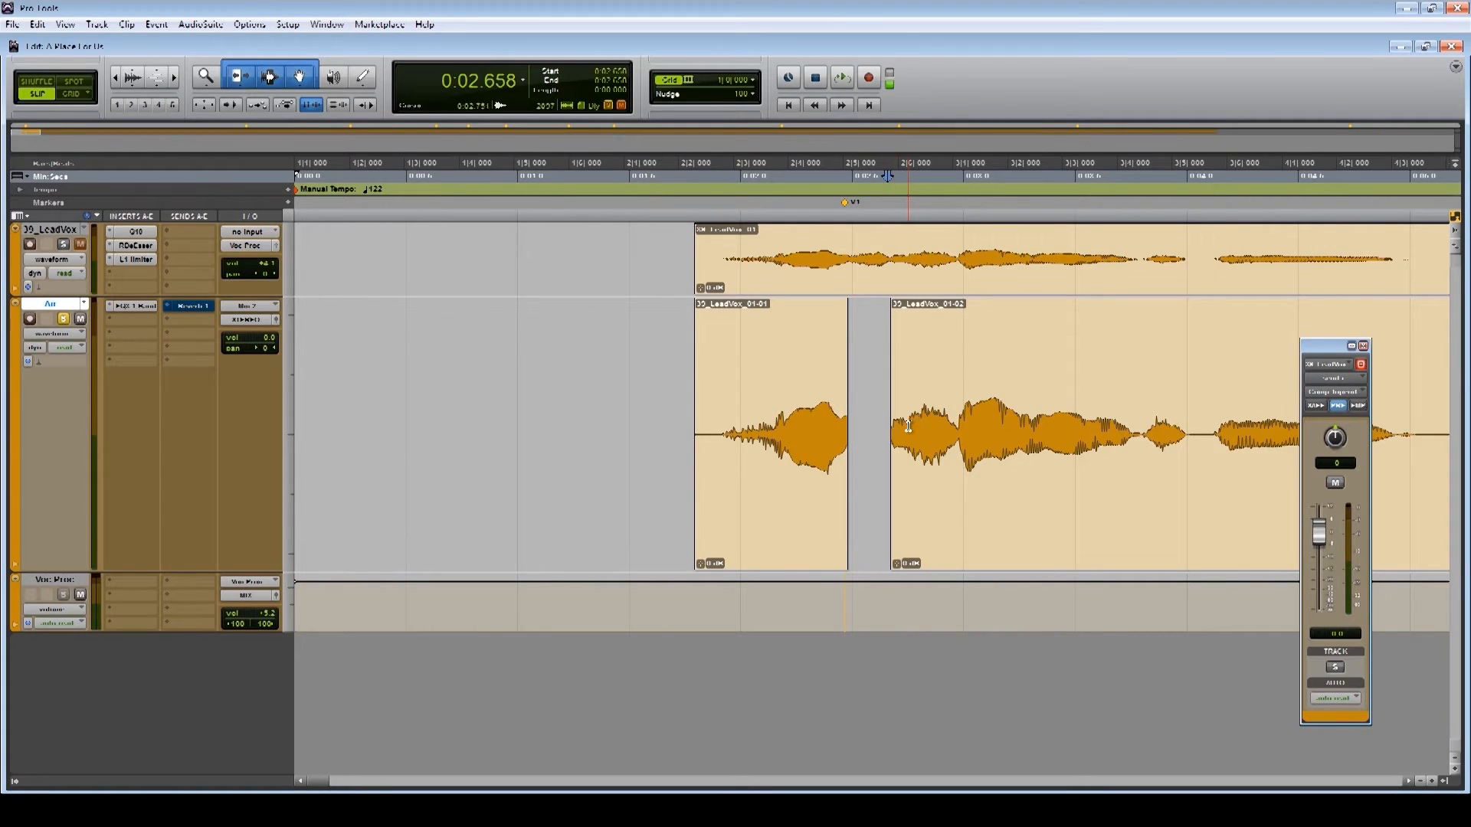
drag(911, 428, 963, 429)
double_click(941, 421)
Replay the edited opening and delete the short syllable in the Air clip from about 0:03.79 to 0:04.12
click(579, 429)
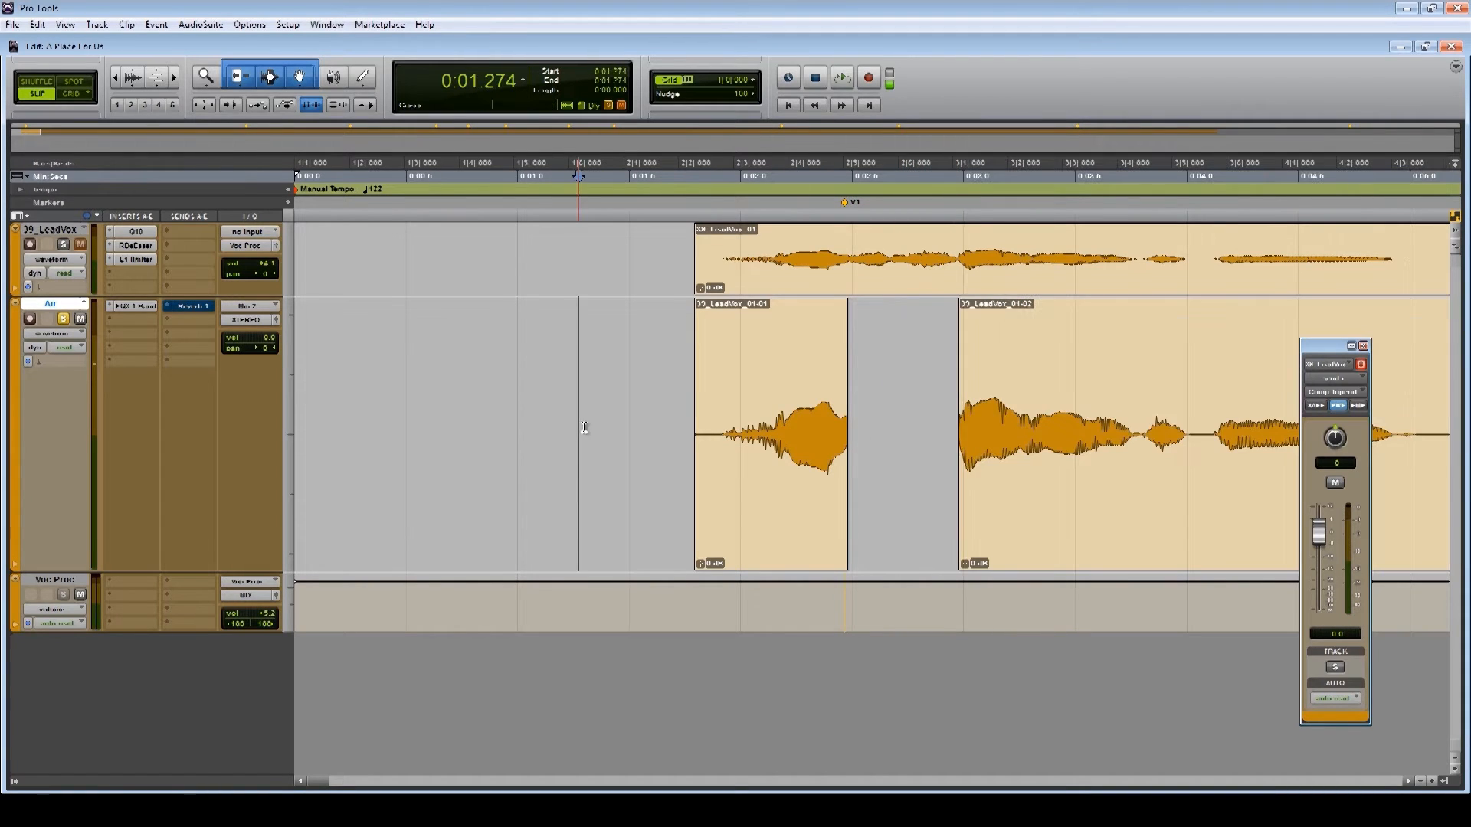
key(space)
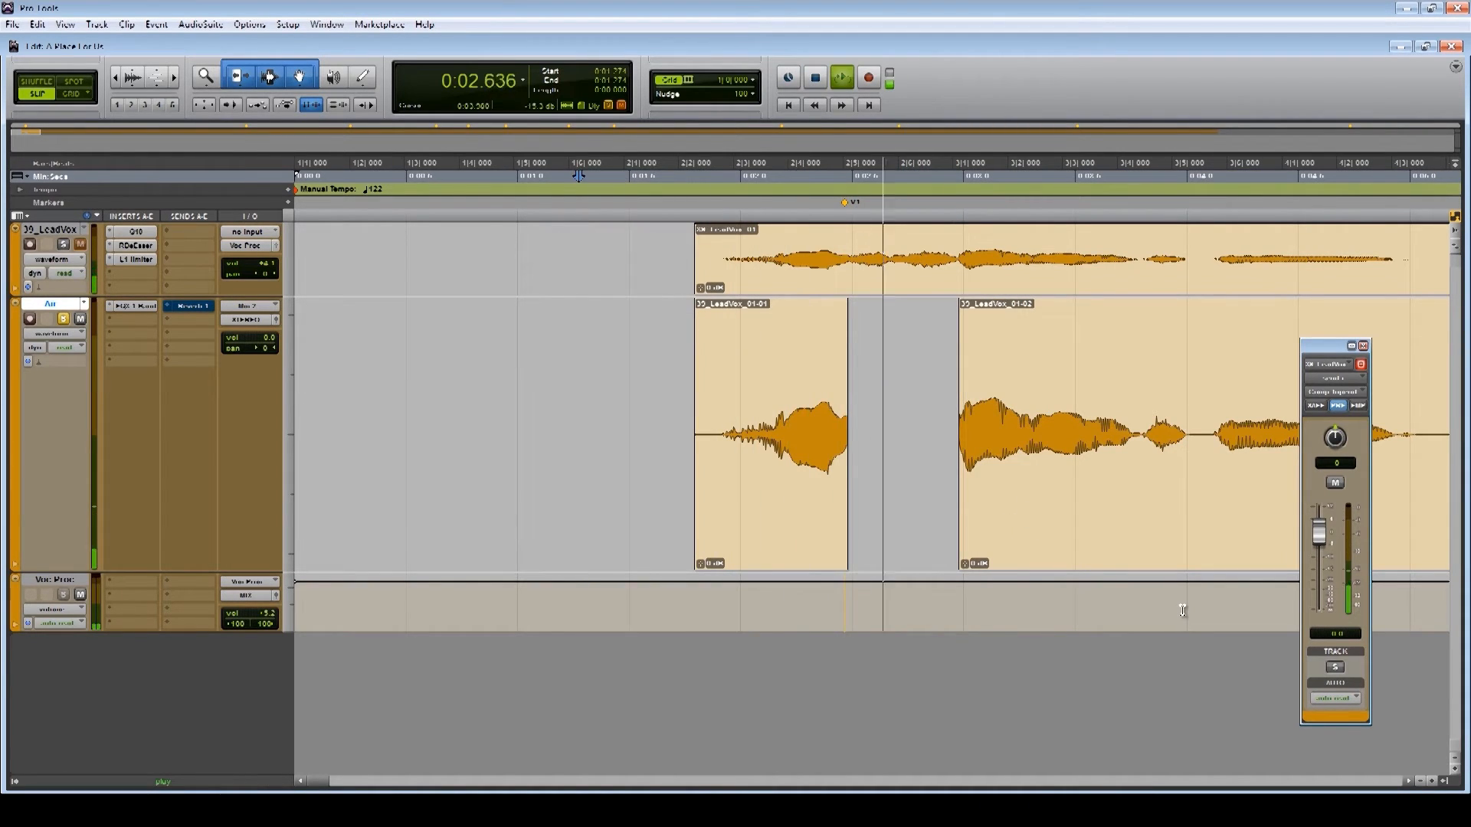
click(1141, 423)
drag(1142, 424, 1212, 414)
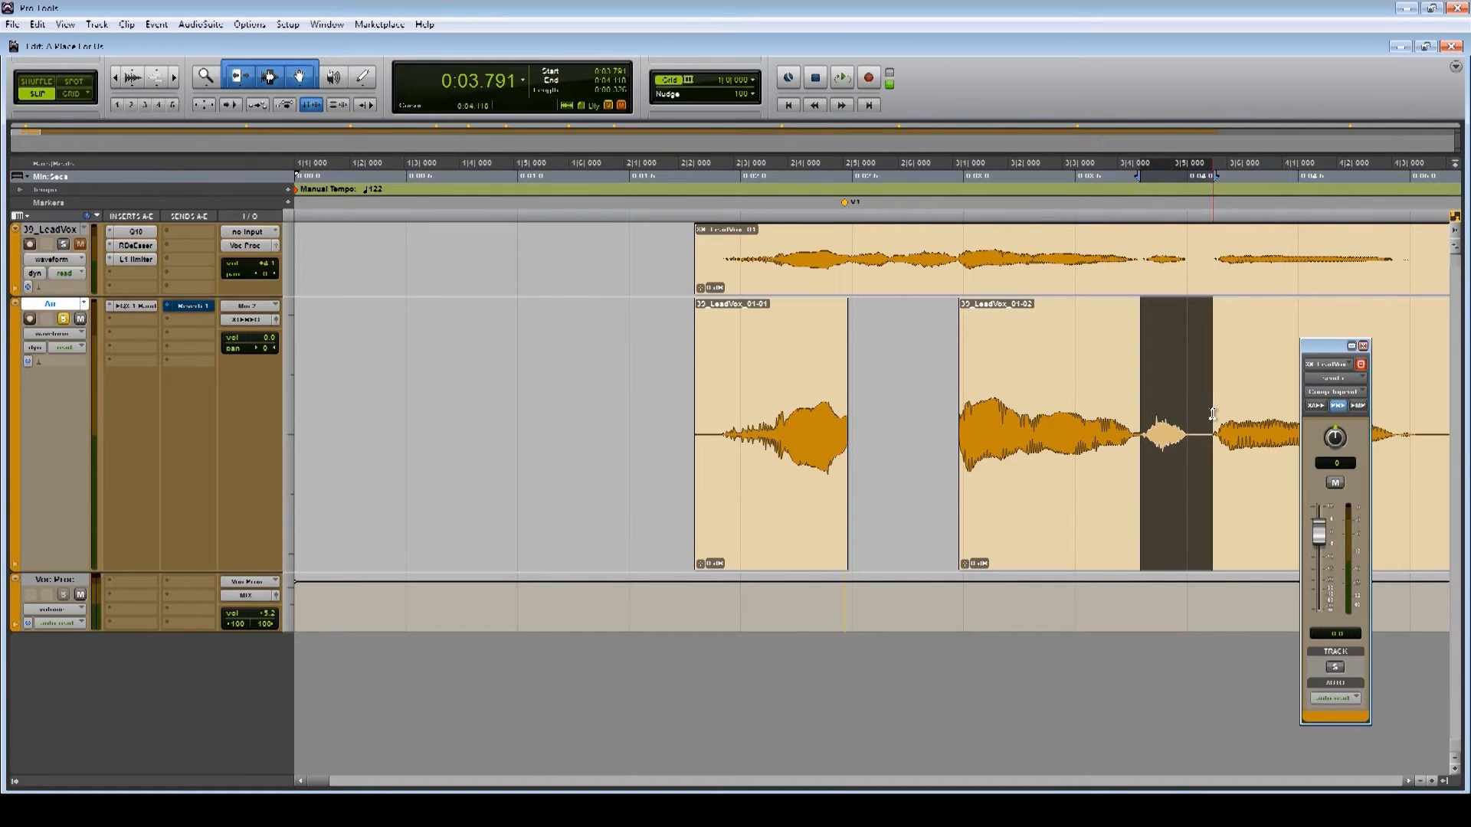
key(Delete)
Audition the next phrase and delete the roughly 0.05-second attack of the loud note at about 0:06.45 on the Air track
click(603, 440)
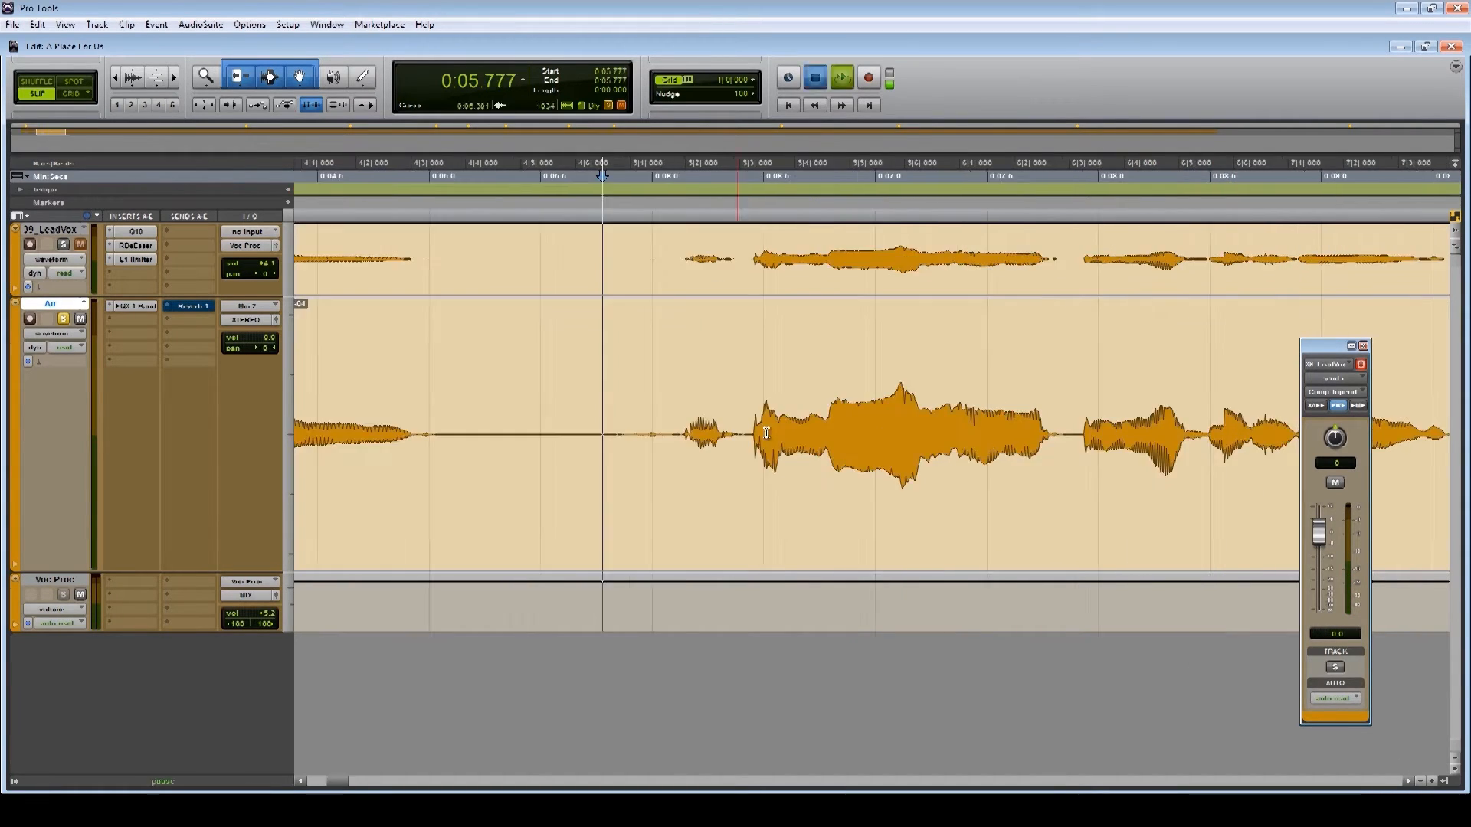
key(space)
drag(753, 423, 764, 421)
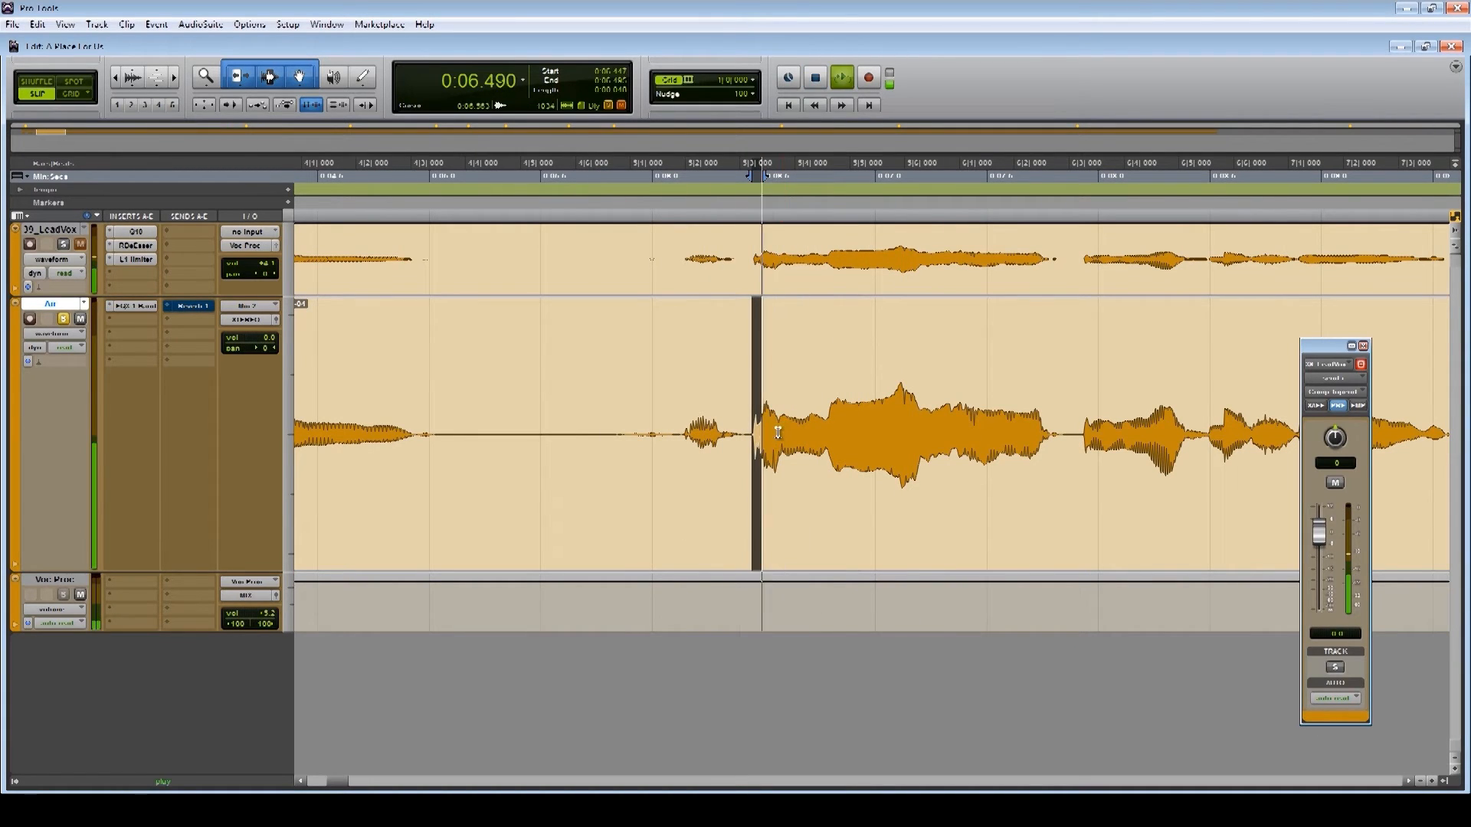
key(space)
key(Delete)
Replay the phrase and delete the roughly 0.04-second note attack at about 0:07.93 on the Air track
key(space)
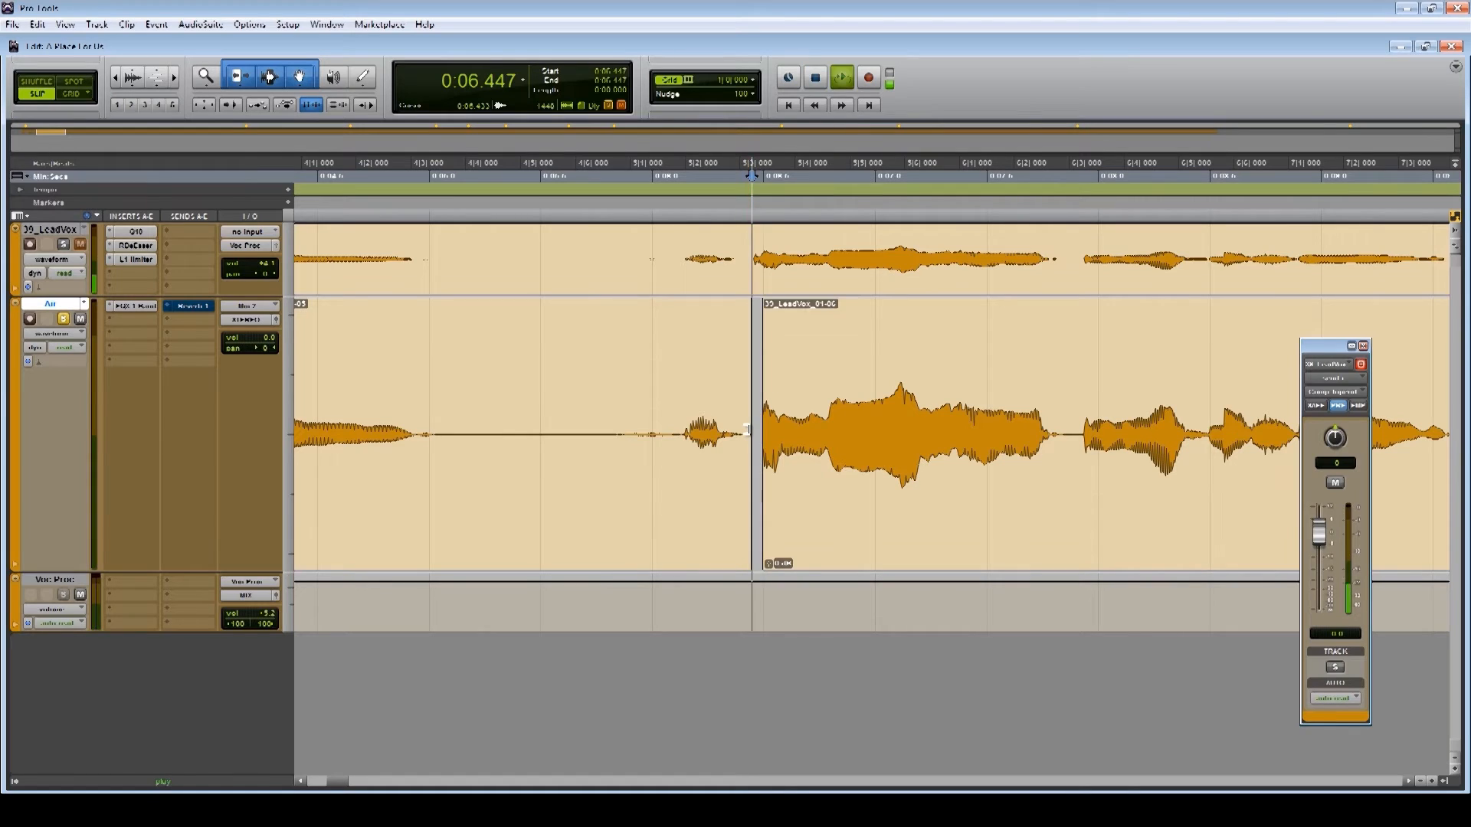
key(space)
click(629, 417)
key(space)
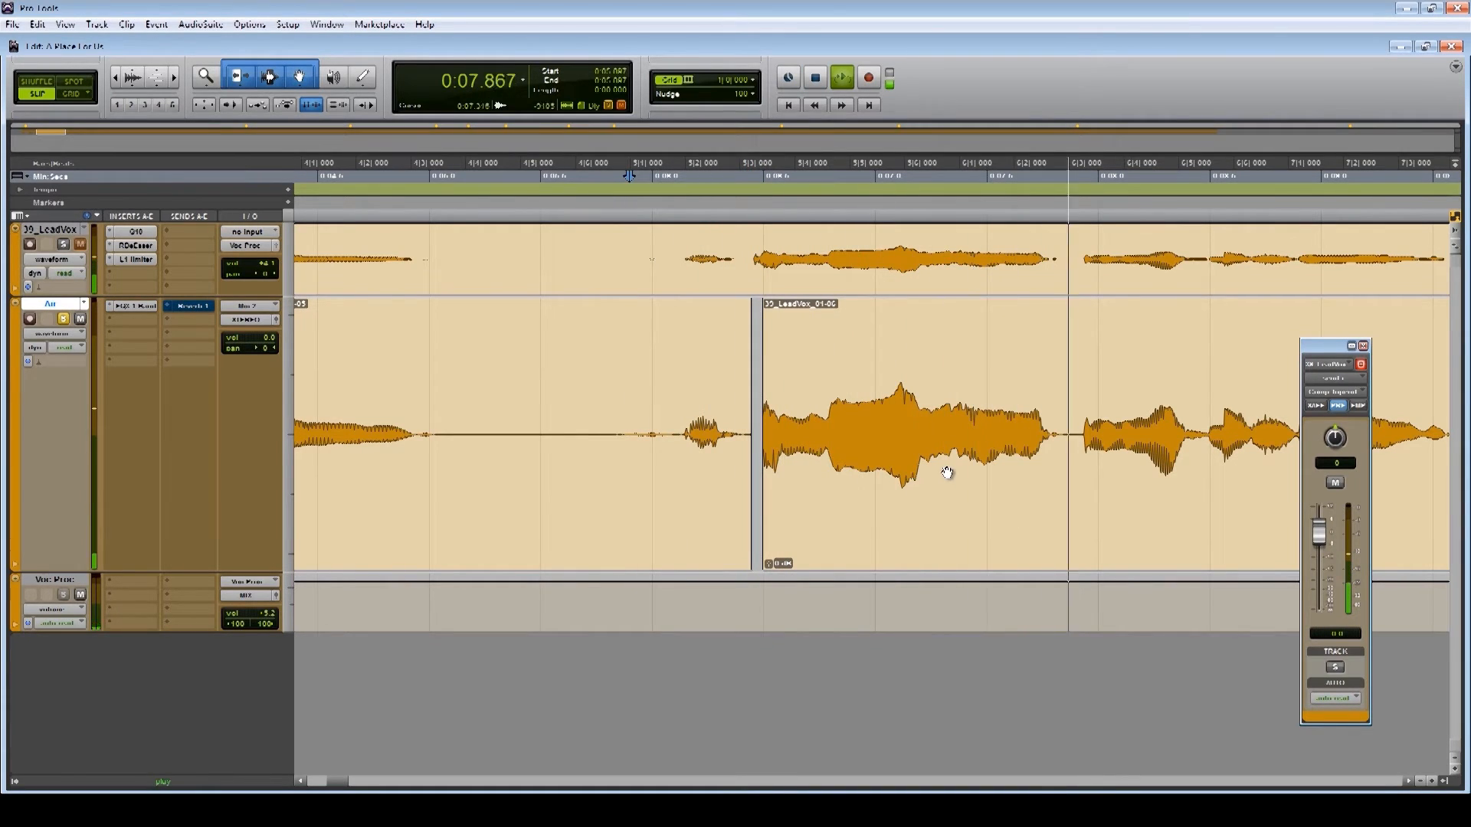
key(space)
click(1085, 419)
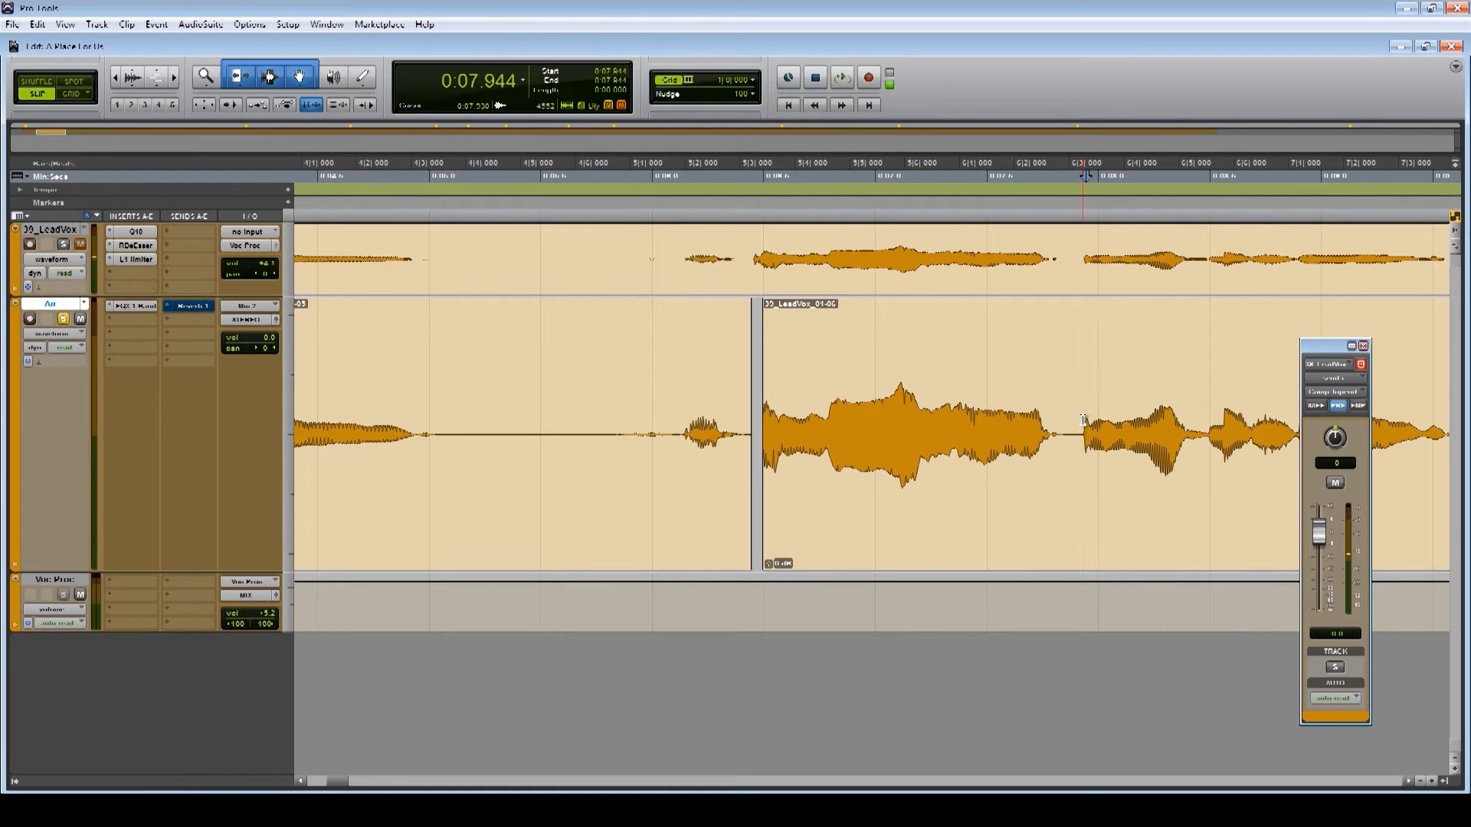
drag(1082, 418, 1093, 419)
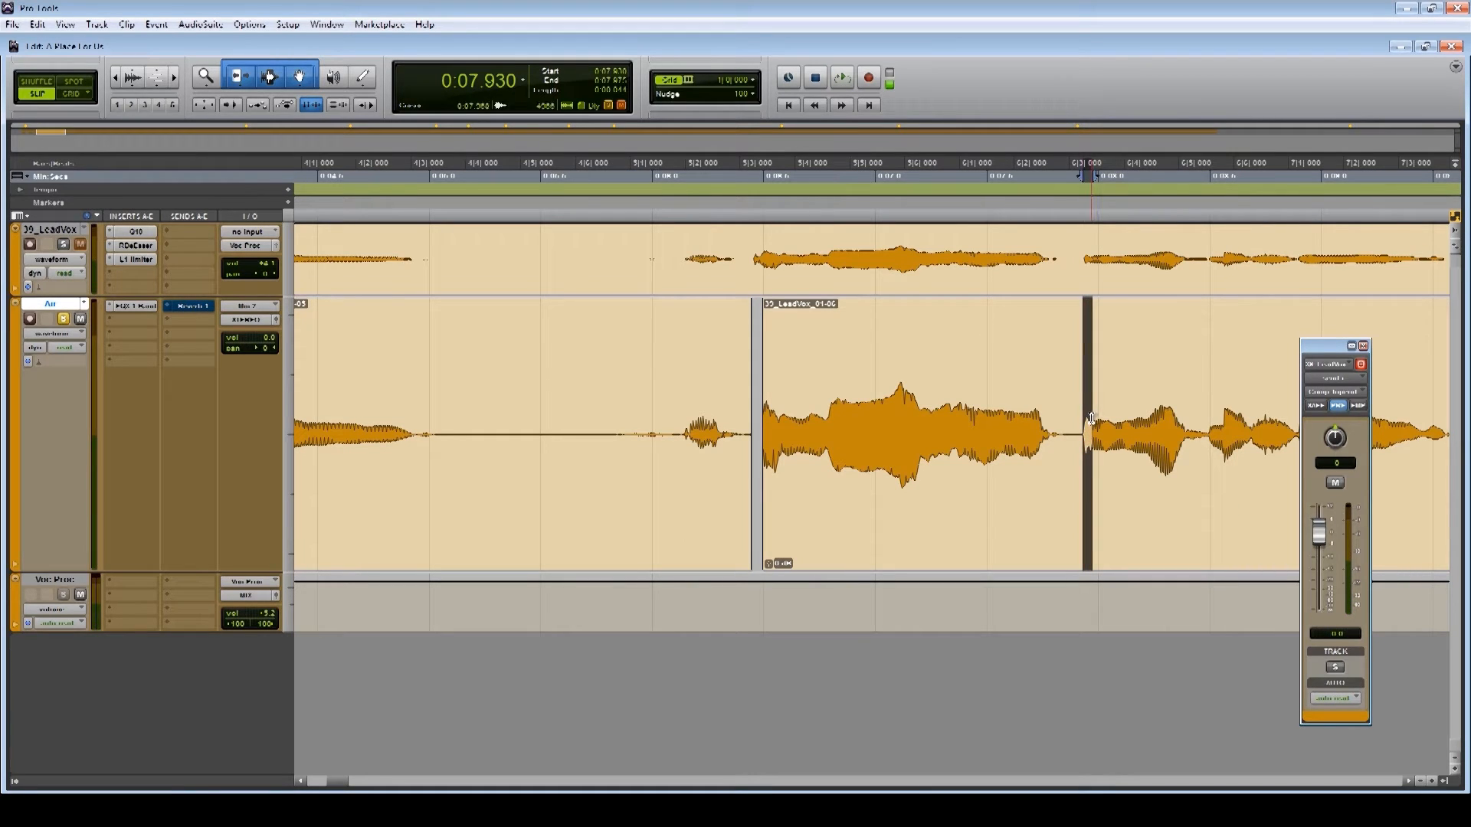
key(Delete)
Audition the following words and delete the roughly 0.21-second section starting at about 0:08.68 on the Air track
click(909, 406)
key(space)
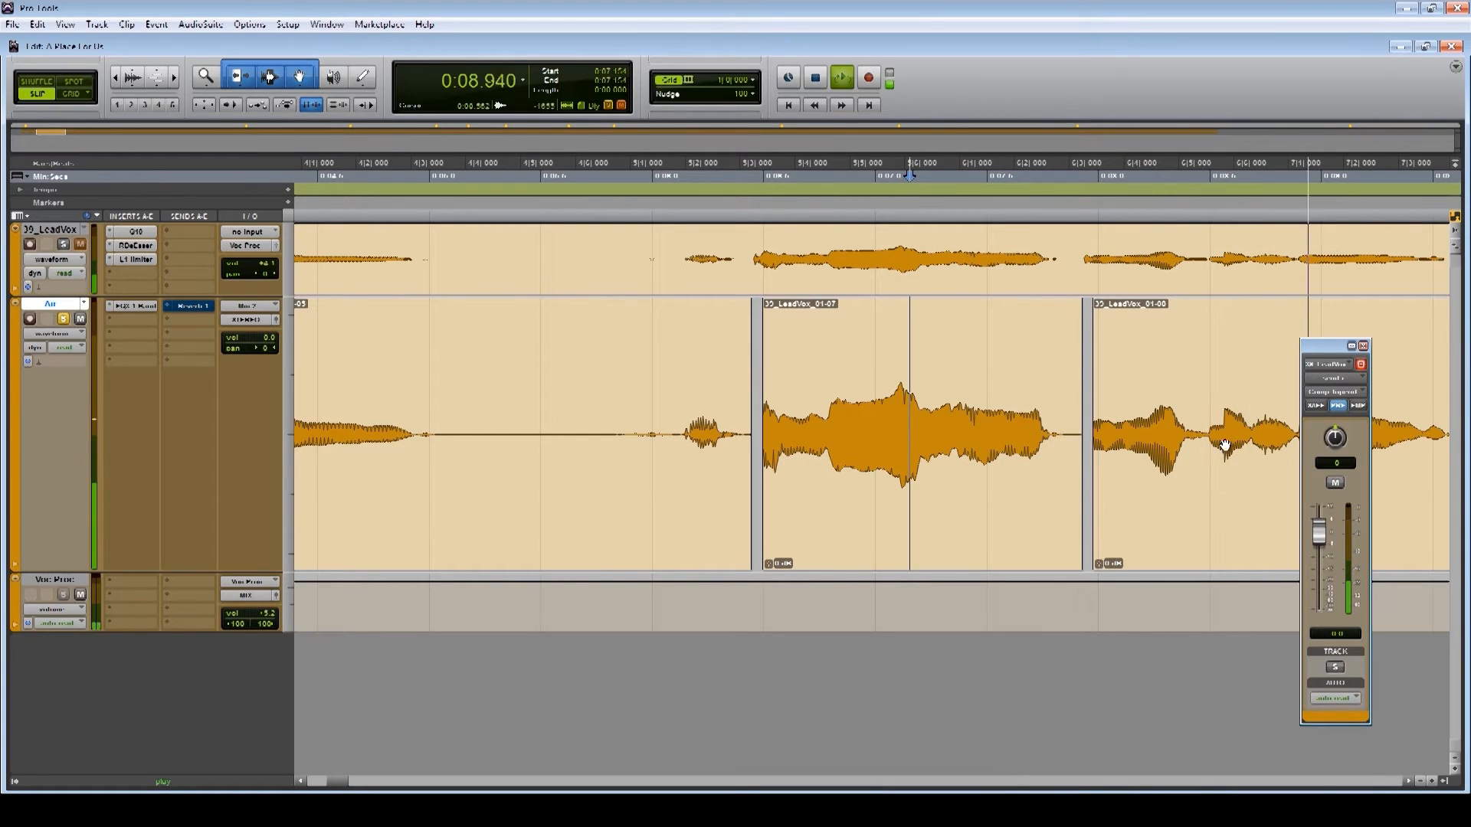
key(space)
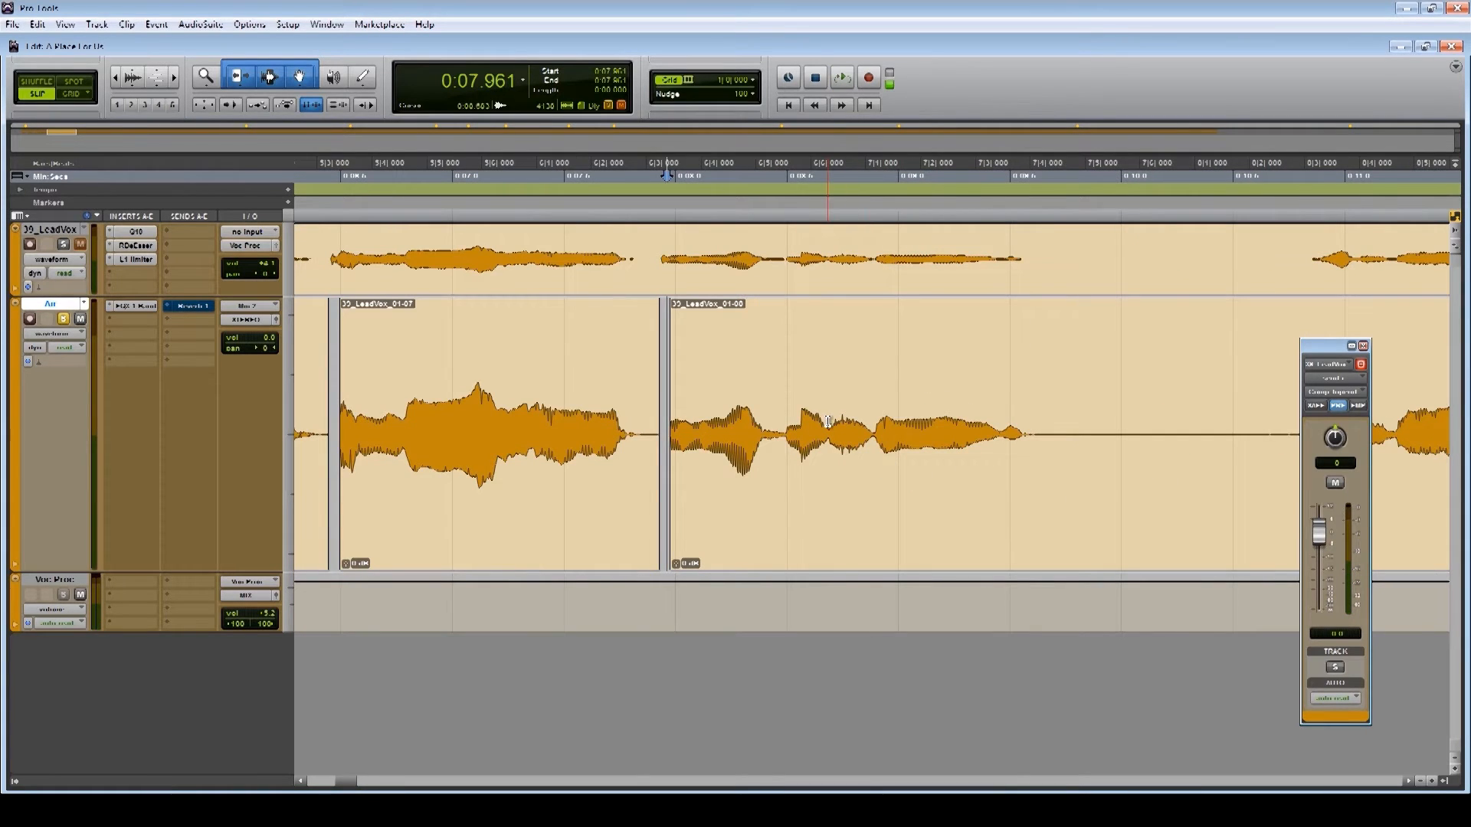
drag(828, 423, 871, 413)
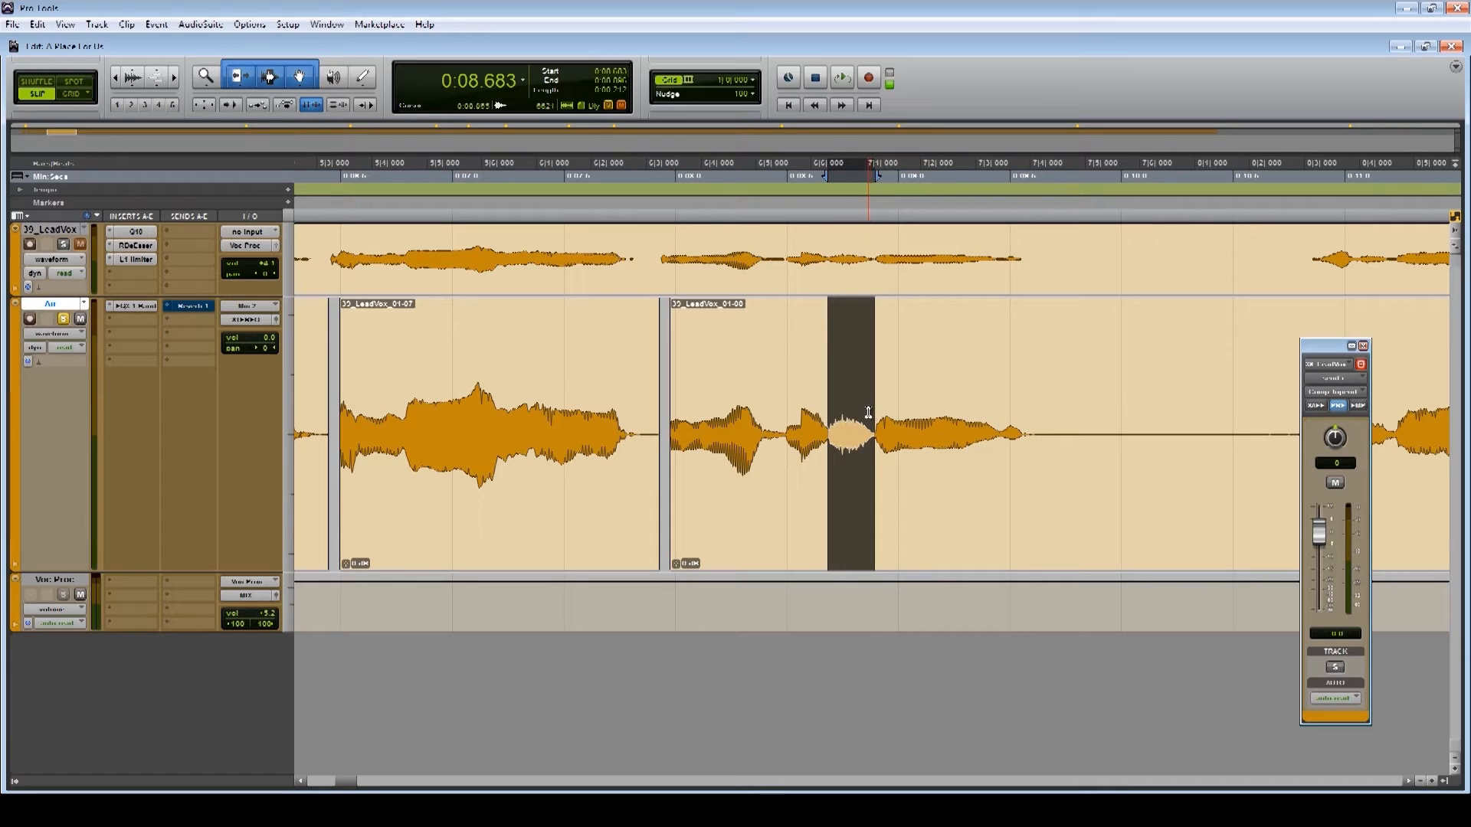
key(Delete)
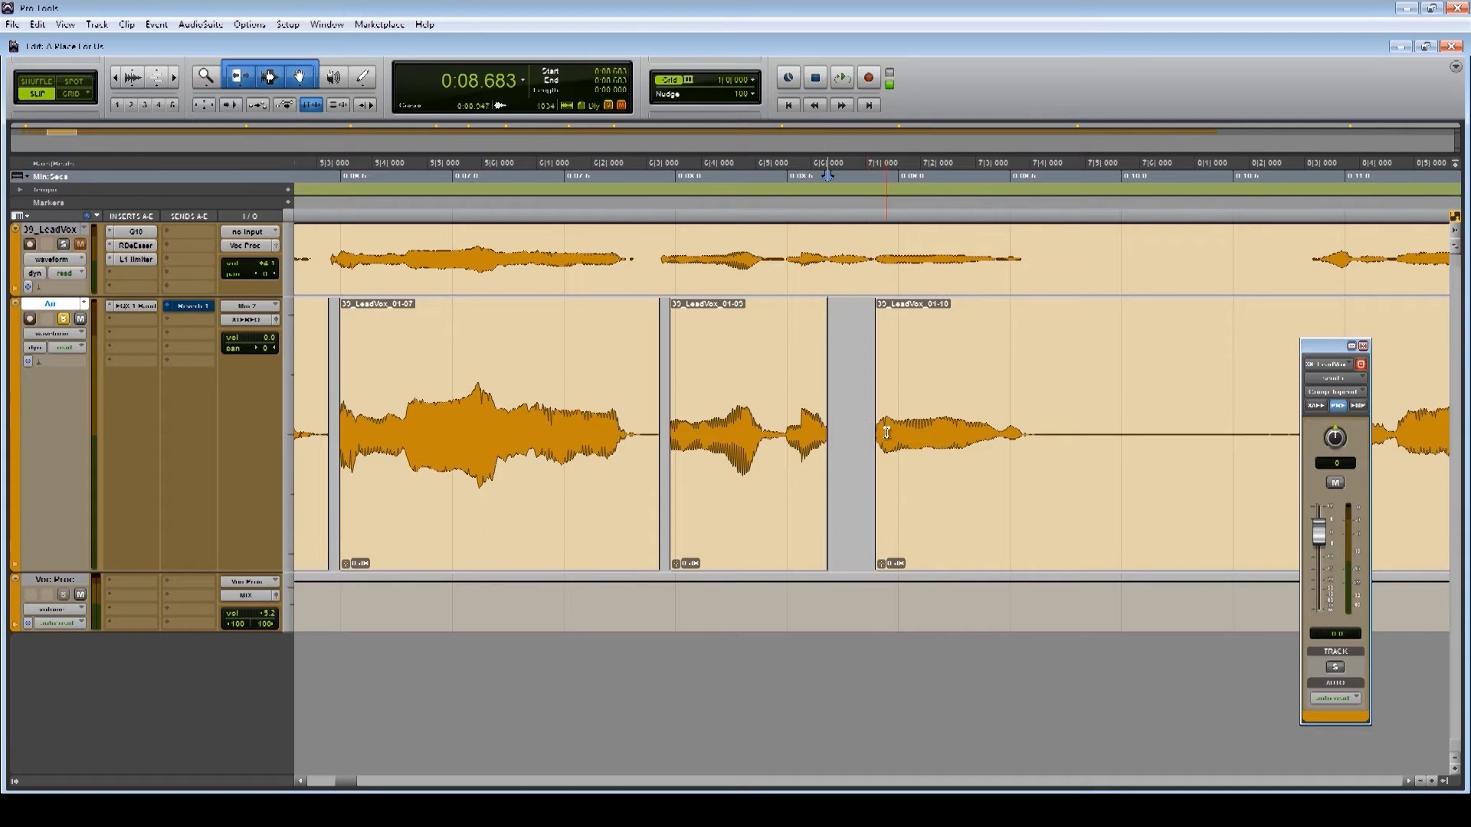
Replay the edited phrase, audition the following words and delete the roughly 0.19-second section at about 0:11.04 on the Air track
click(583, 407)
key(space)
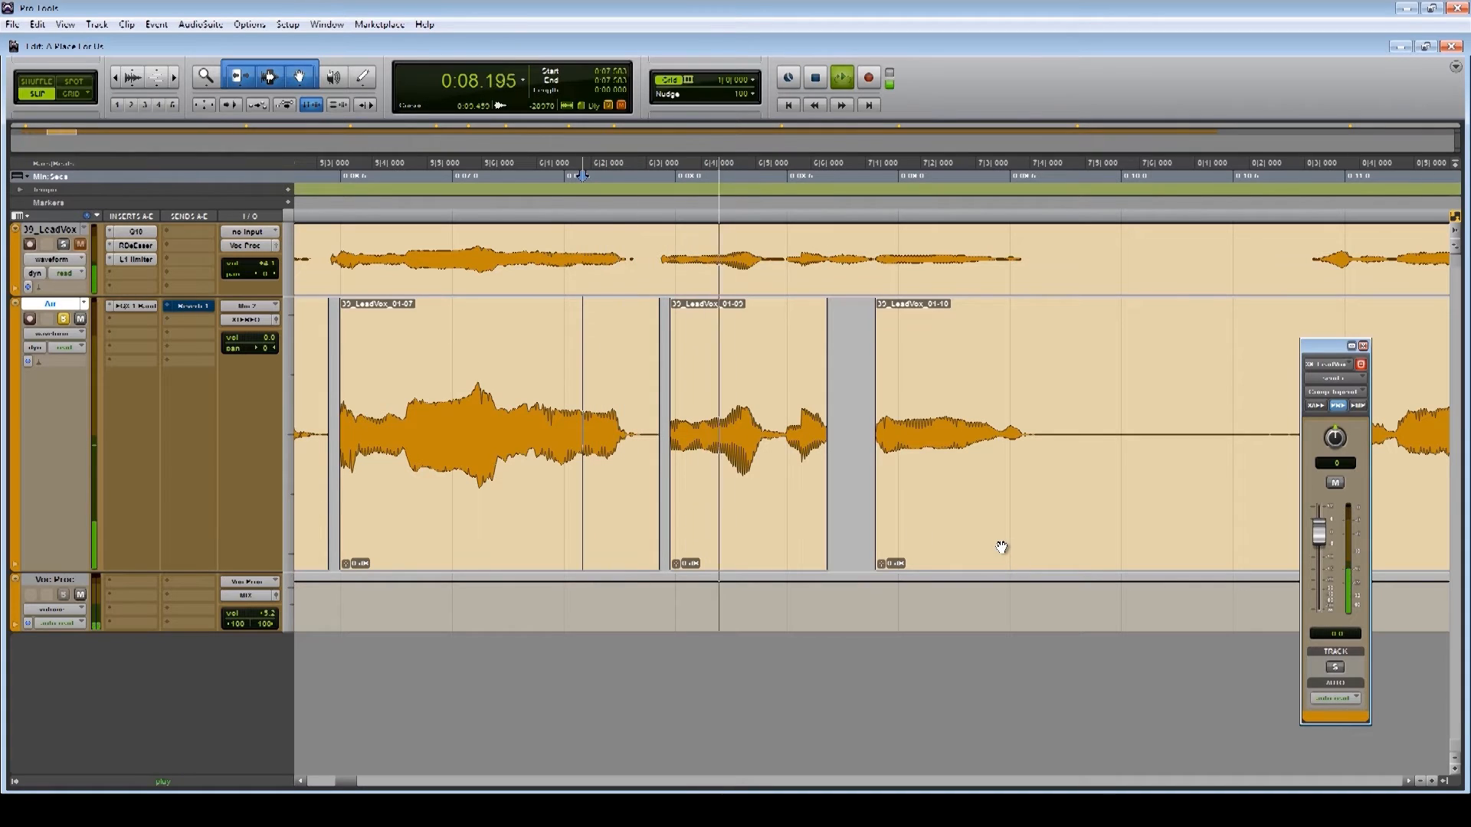
key(space)
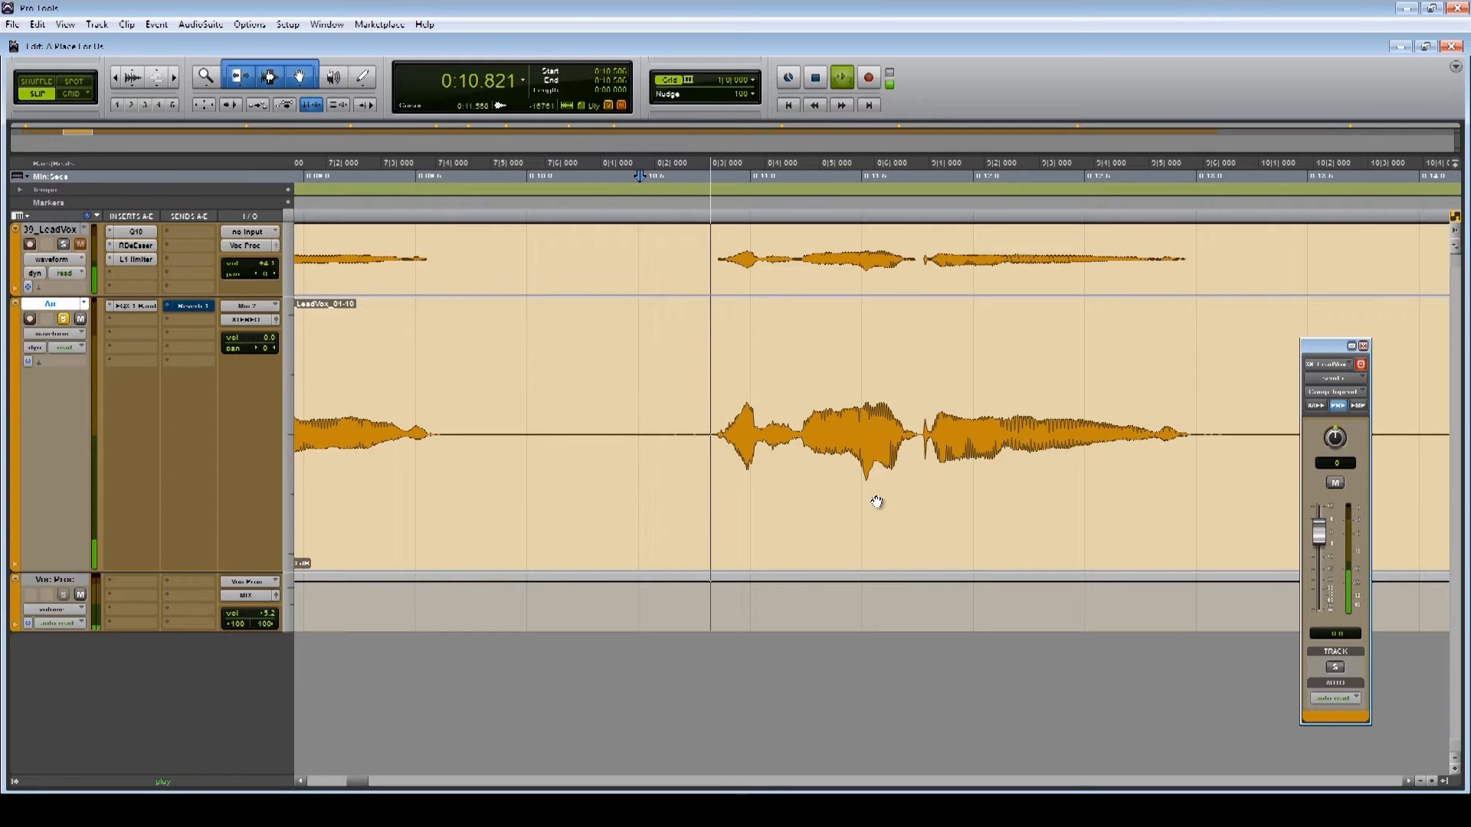
key(space)
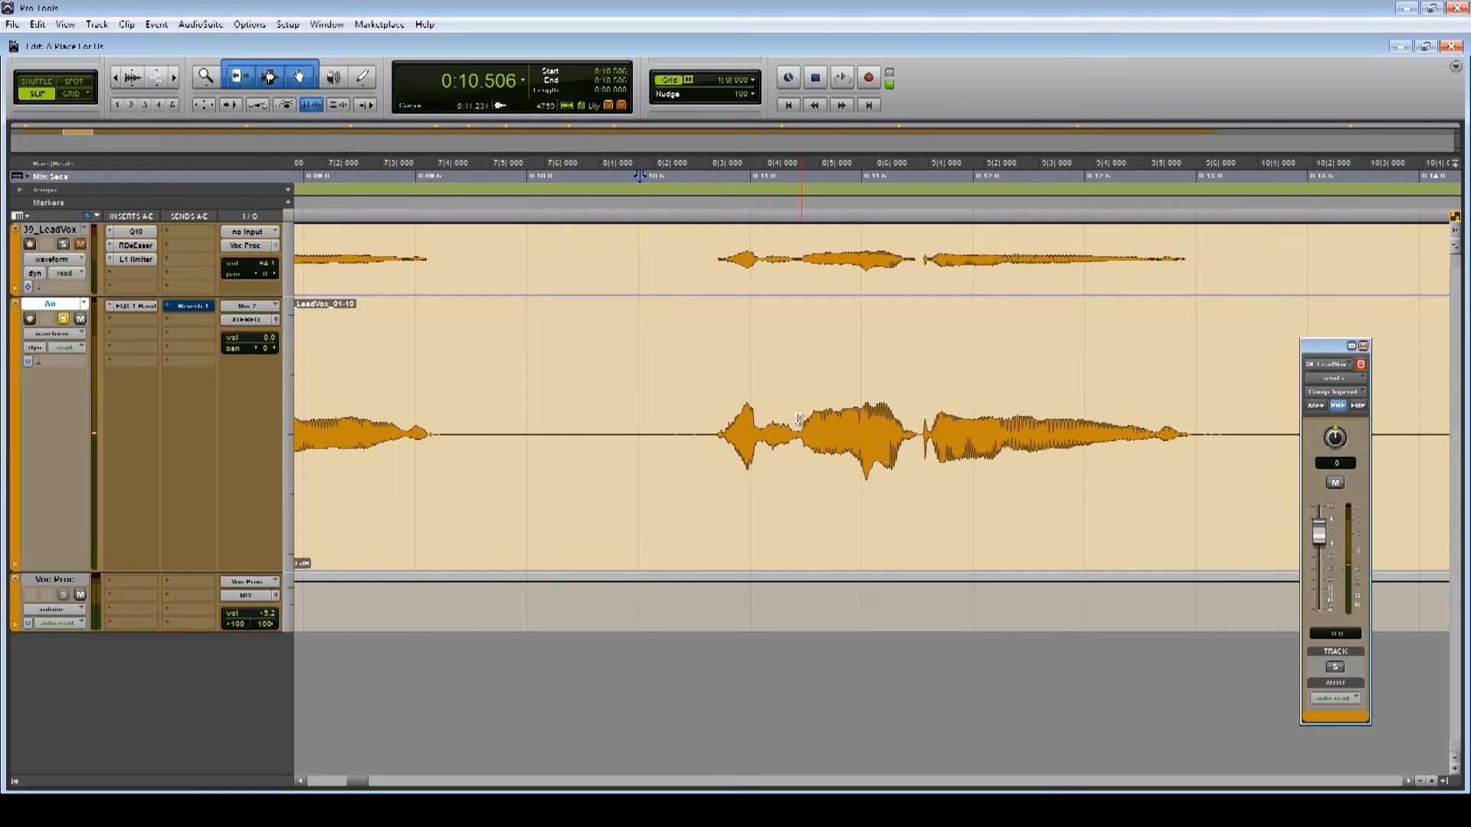
drag(800, 419, 761, 427)
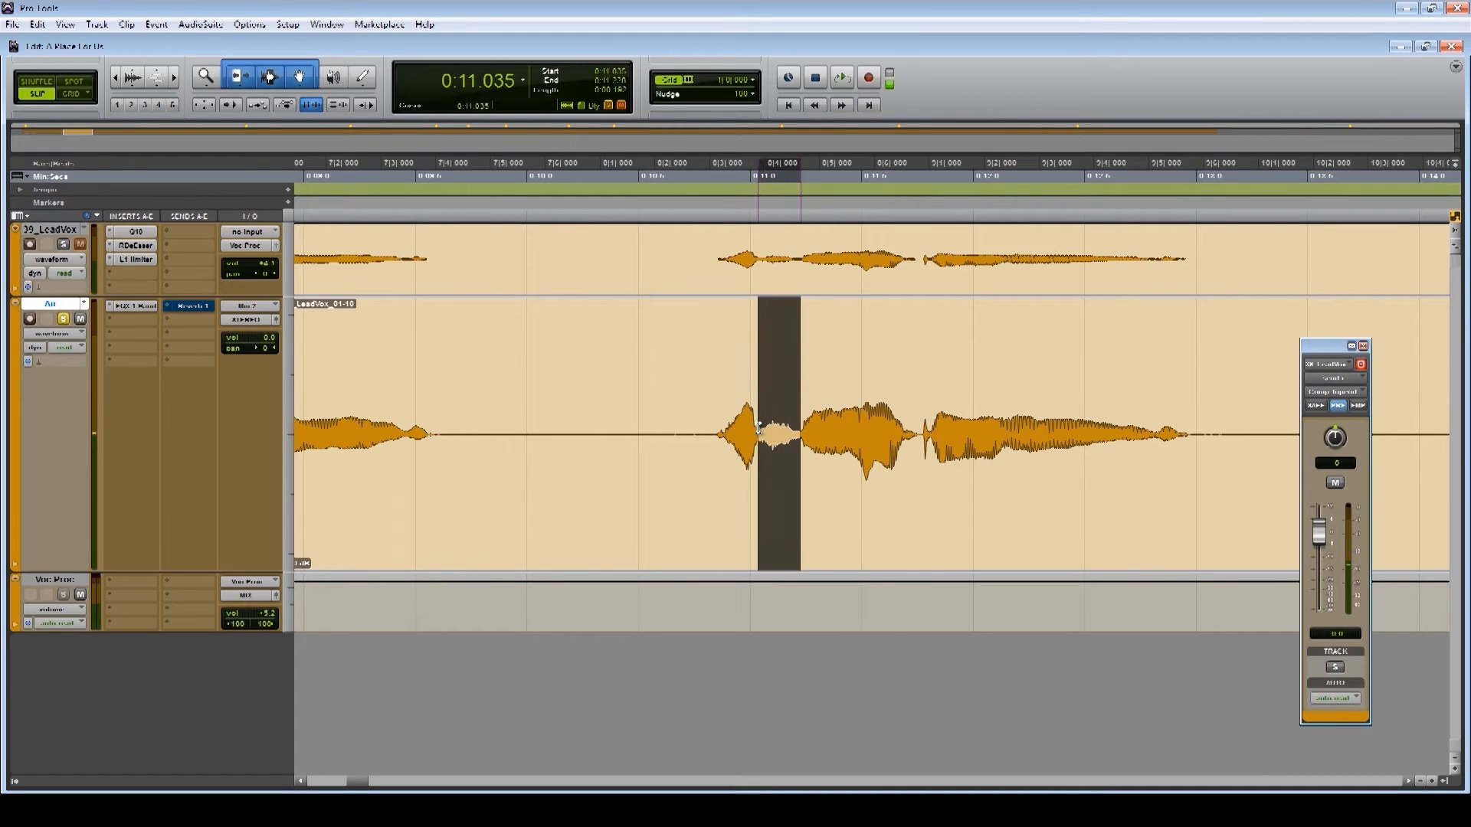
key(Delete)
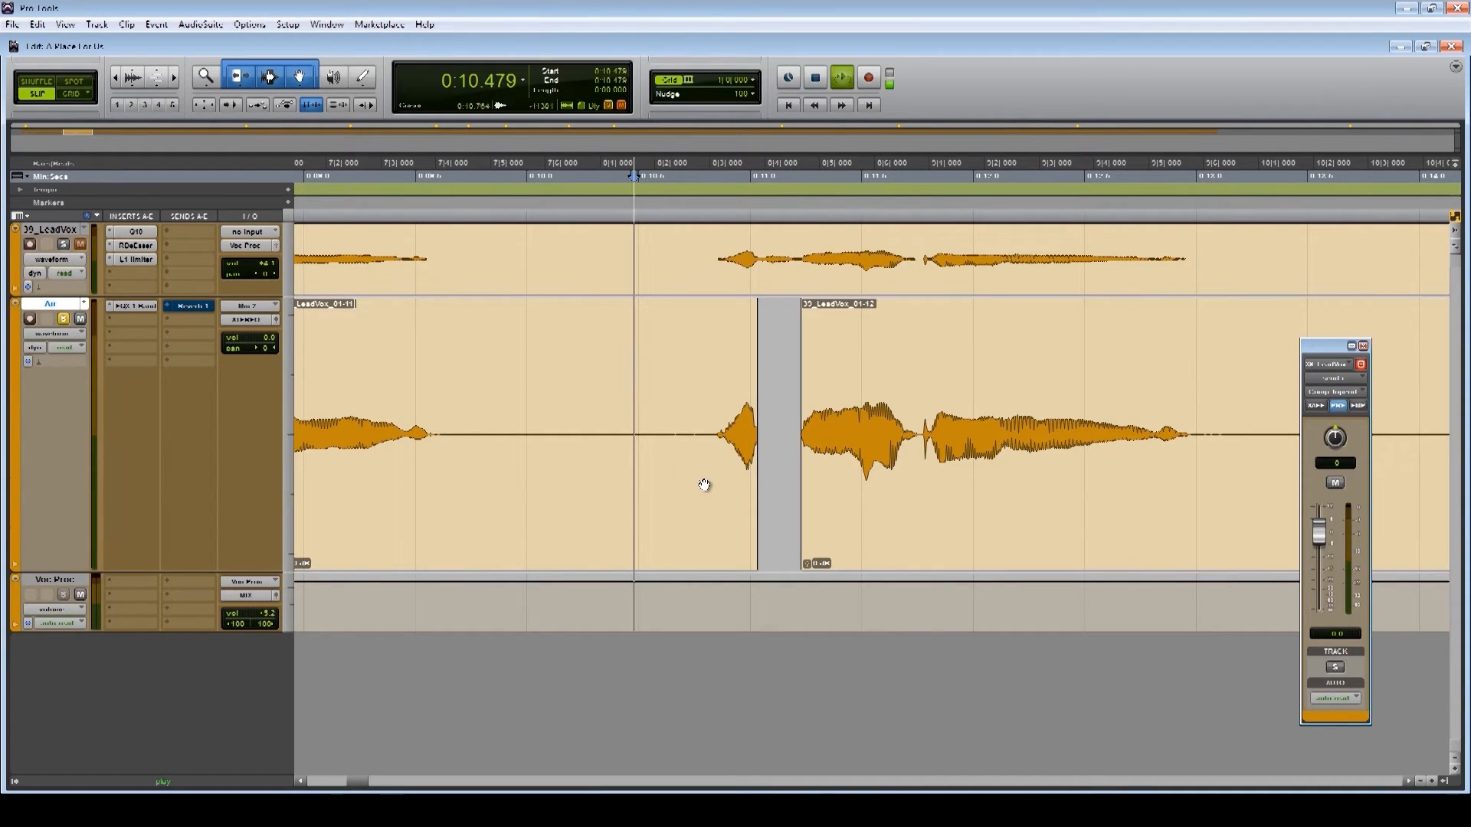
Replay the phrase, delete the roughly 0.03-second note attack at about 0:11.77 on the Air track, and audition the result
key(space)
click(920, 429)
key(space)
key(space)
drag(921, 425, 928, 425)
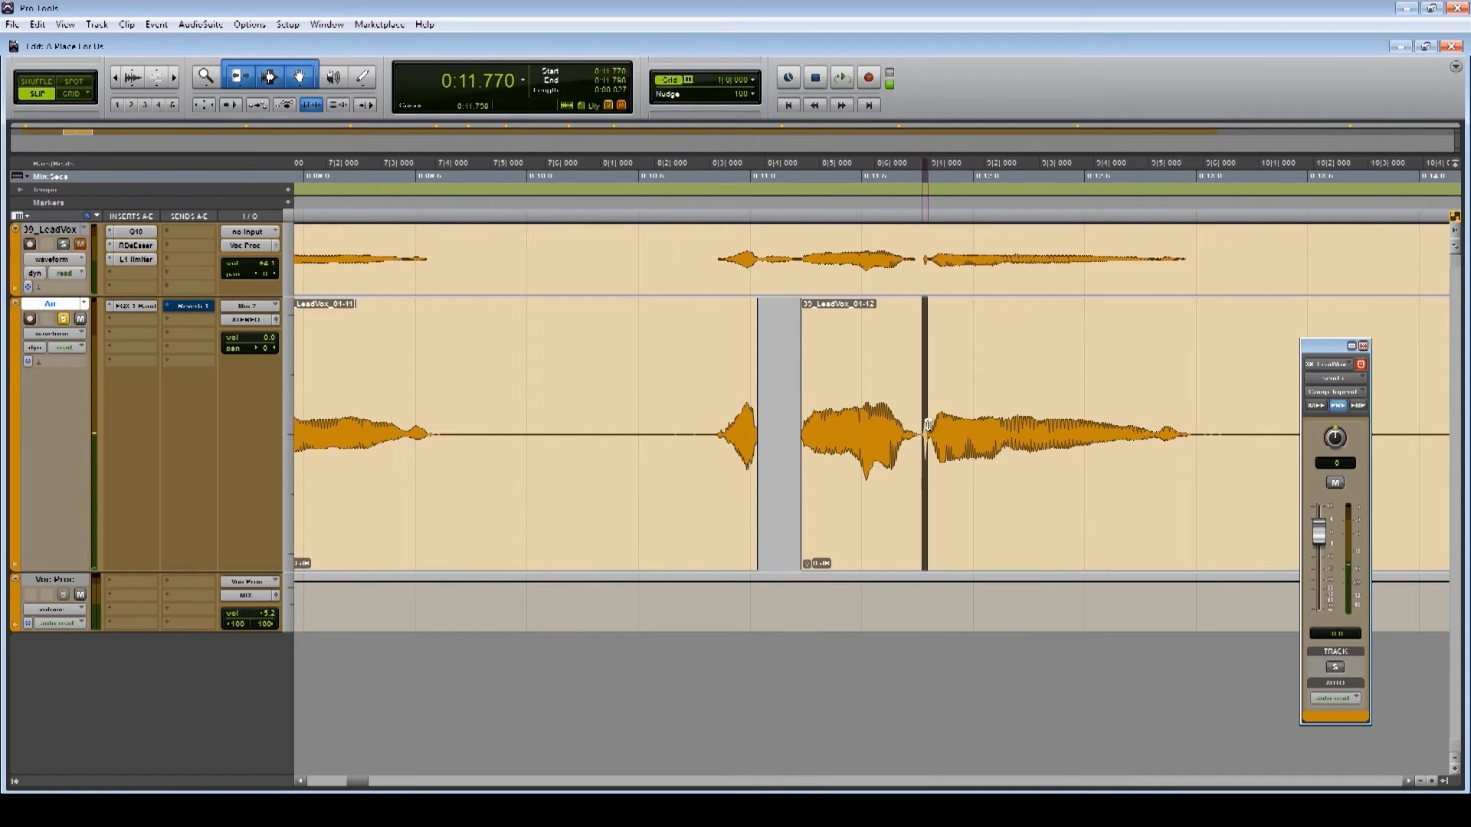
key(Delete)
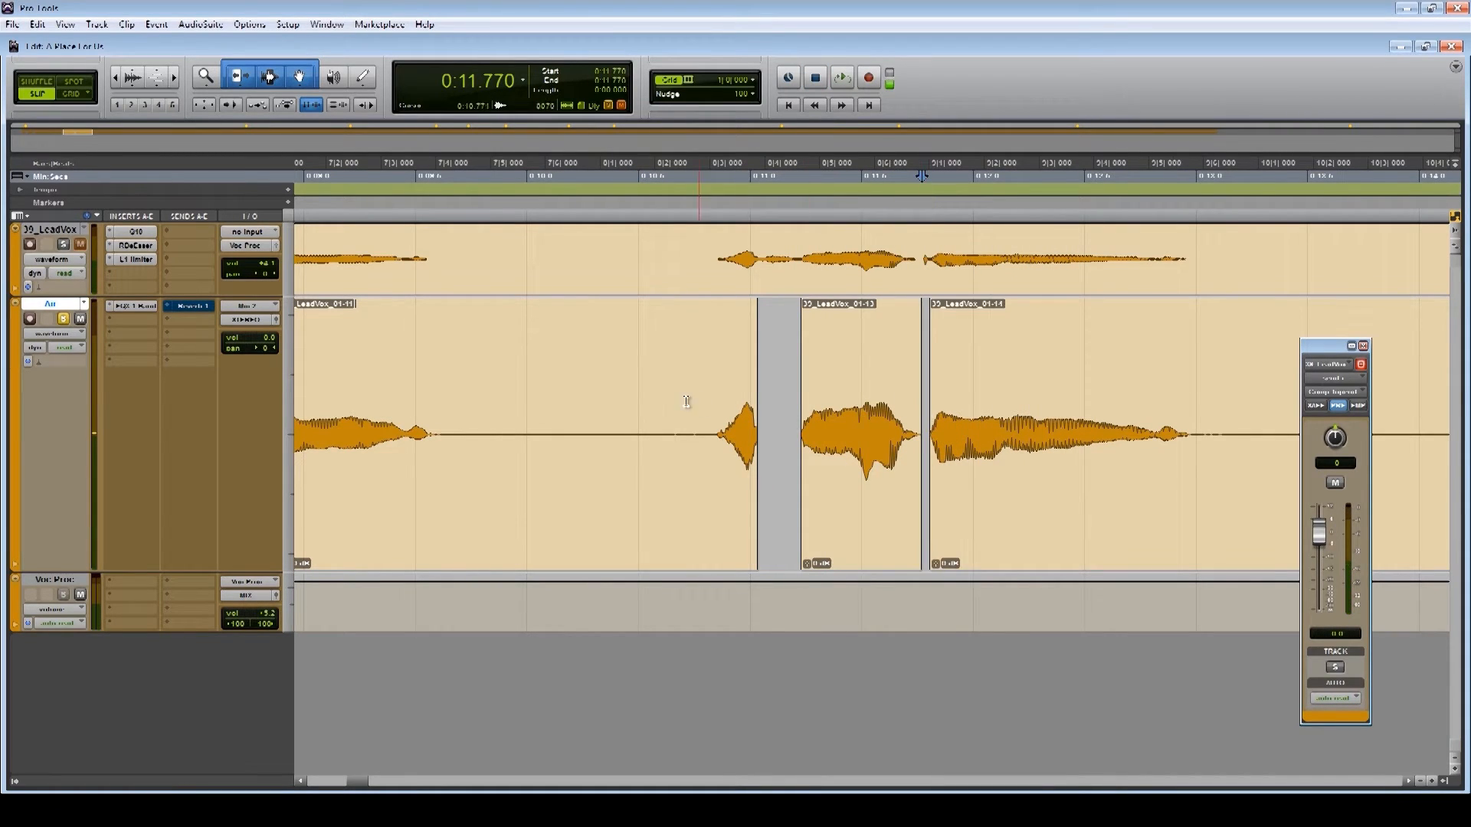
key(space)
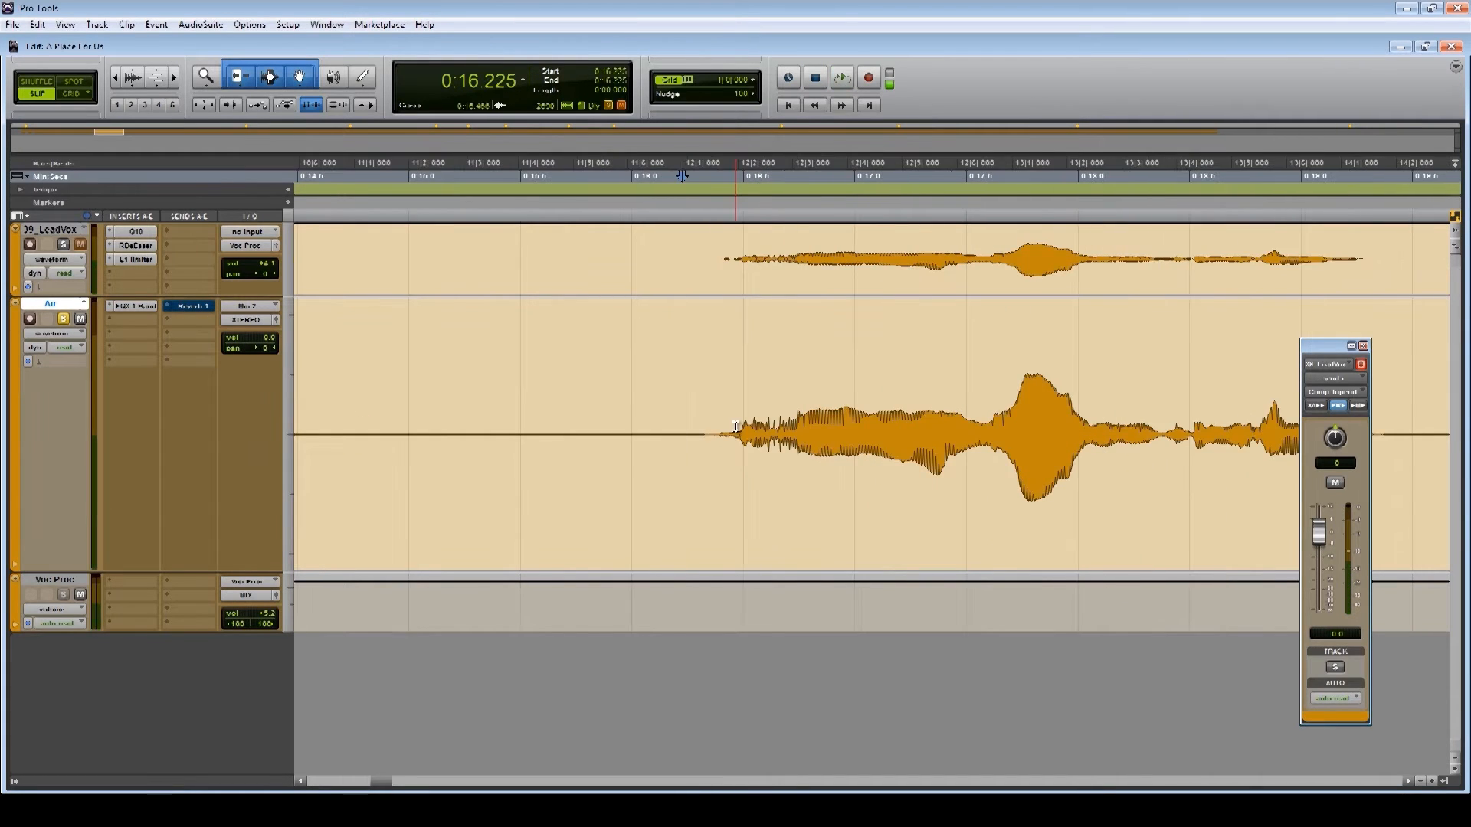
Delete the three silent gaps between phrases on the Air track, starting at about 0:04.97, 0:09.6 and 0:12.97
key(r)
key(r)
key(r)
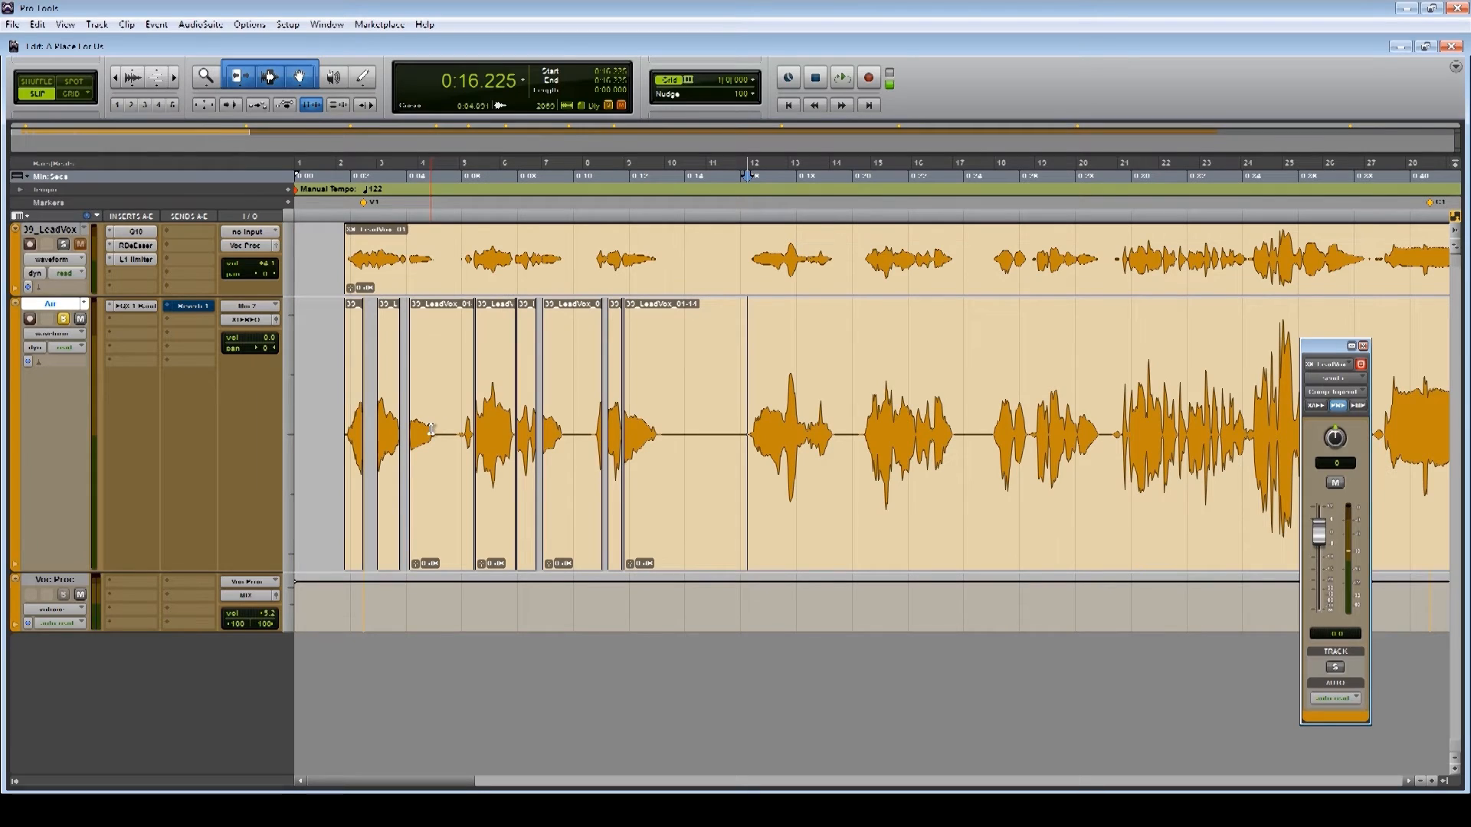
drag(434, 424, 459, 401)
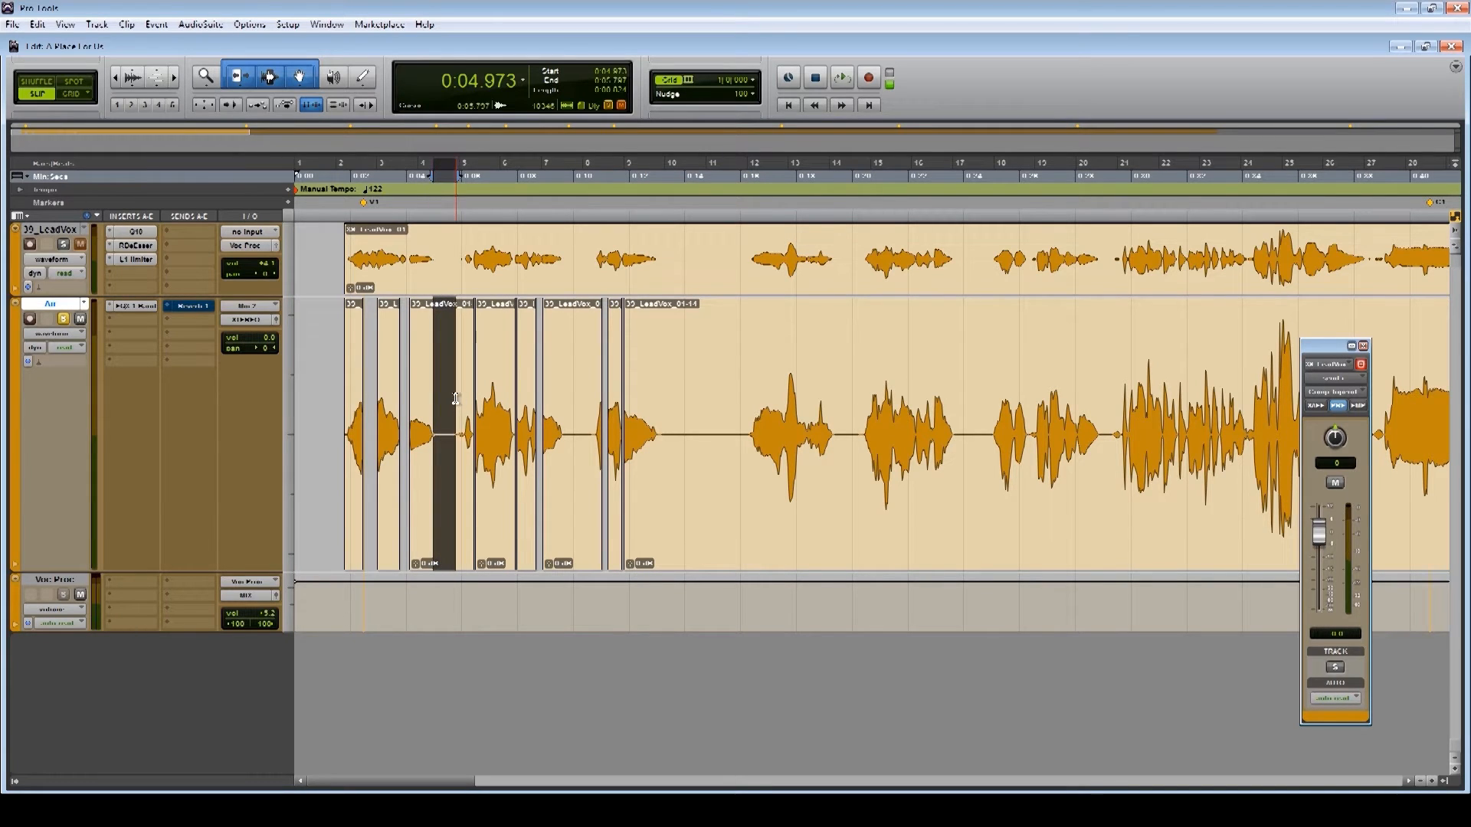
key(Delete)
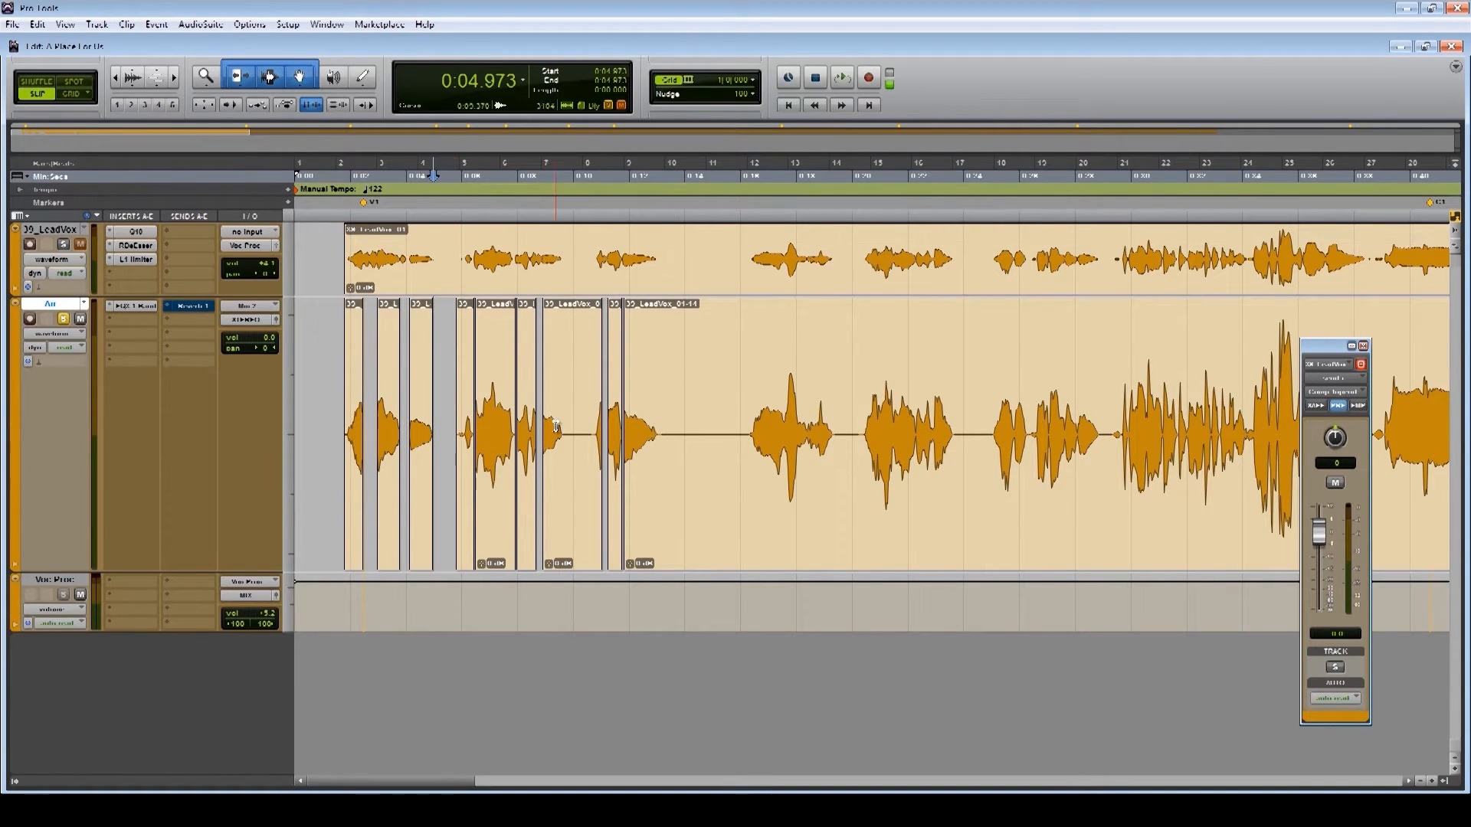
drag(564, 421, 596, 420)
key(Delete)
drag(657, 420, 750, 403)
key(Delete)
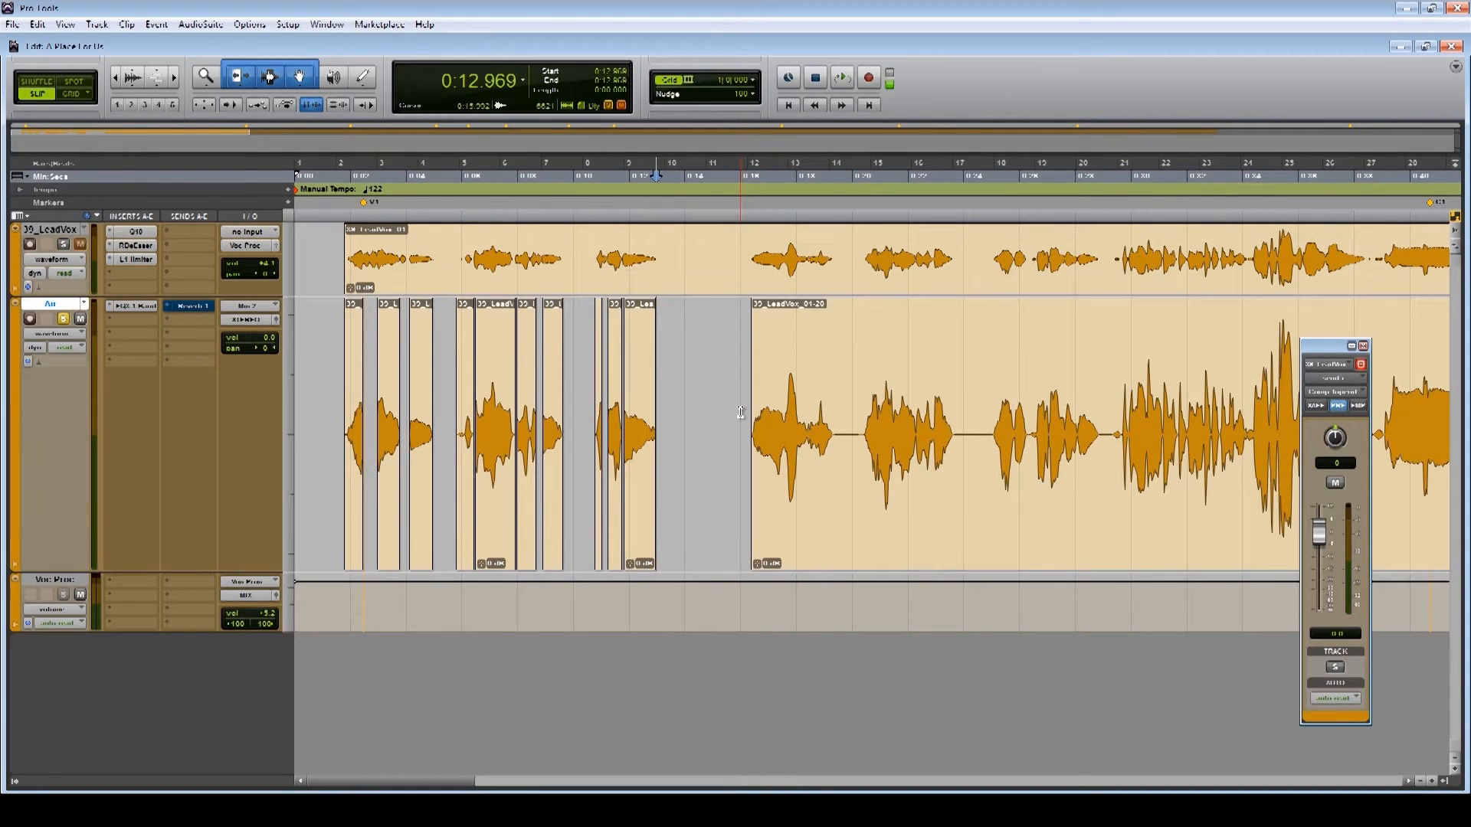
Audition the phrase after the last deleted gap and trim the start of its Air clip to about 0:16.47
key(t)
key(t)
key(t)
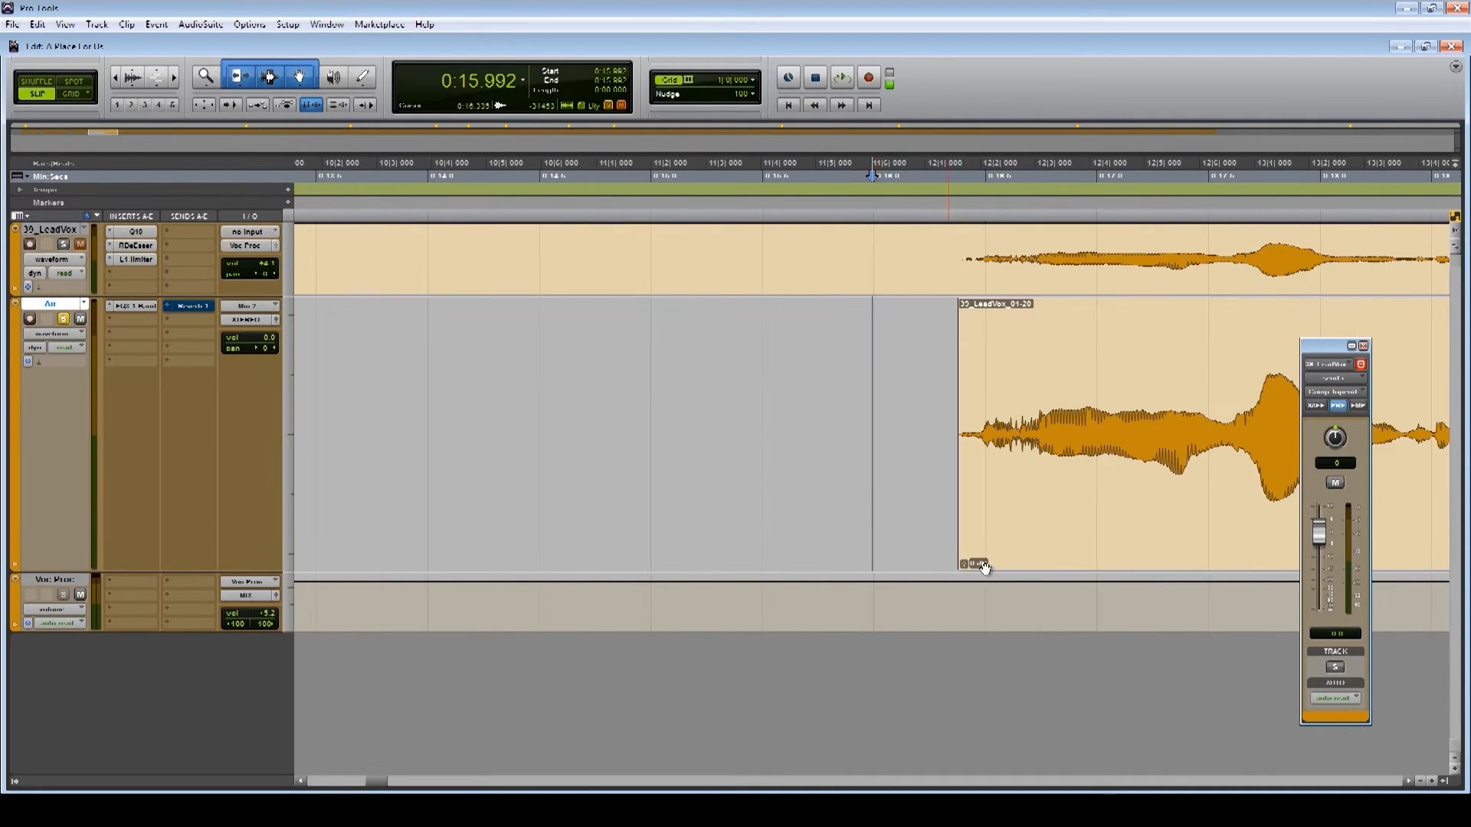
click(1409, 780)
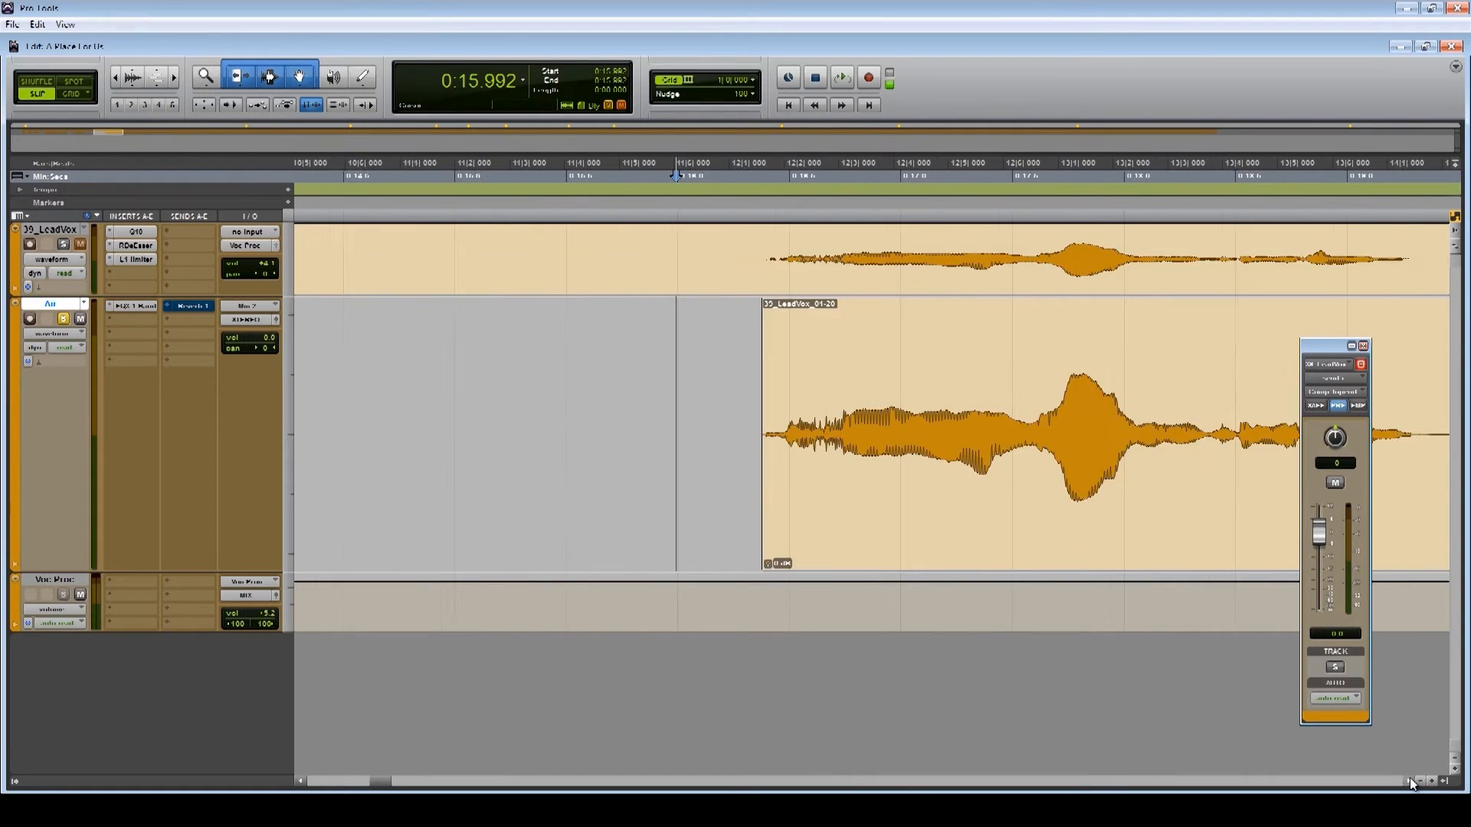
key(space)
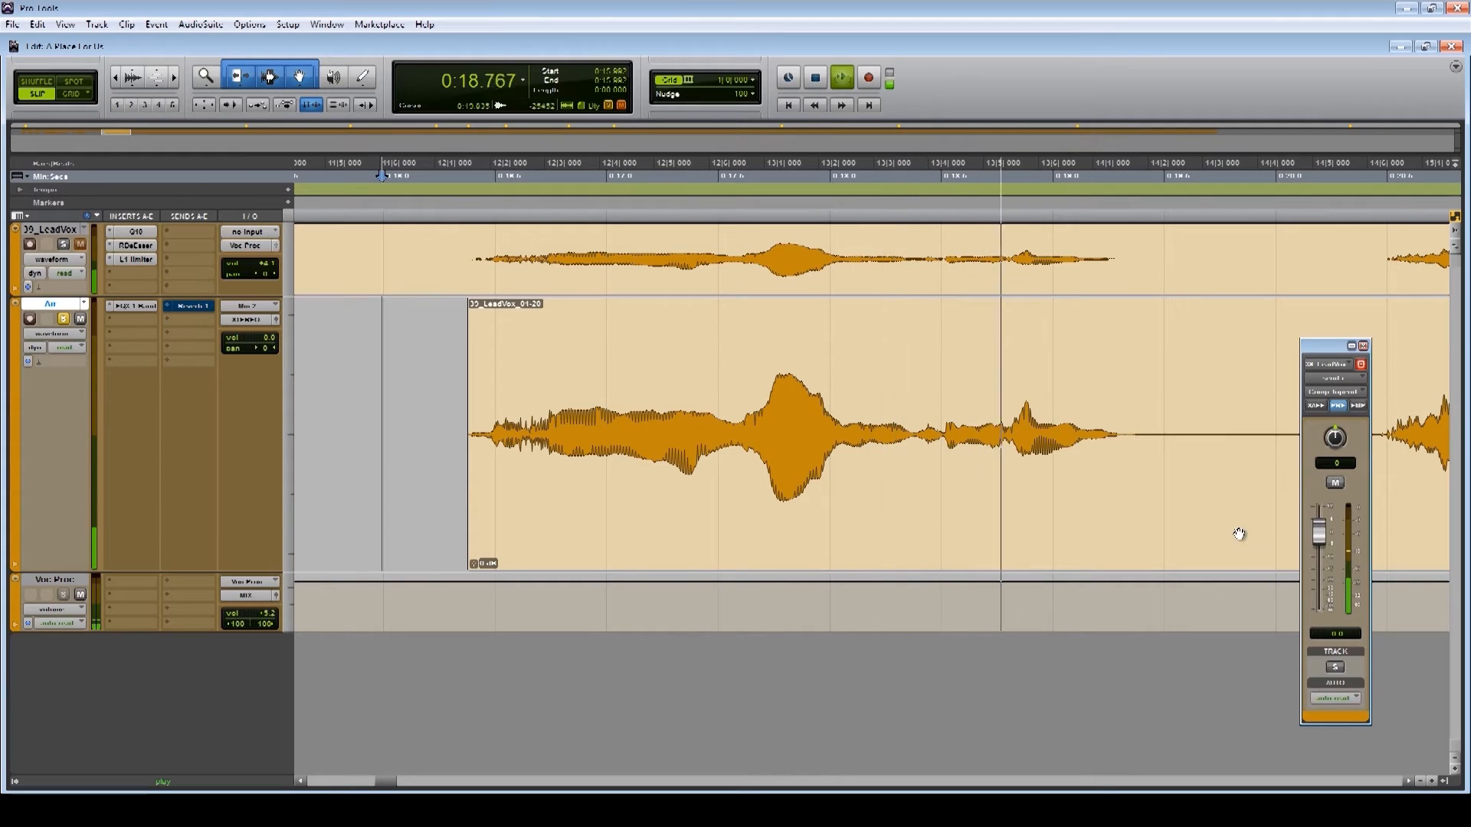
key(space)
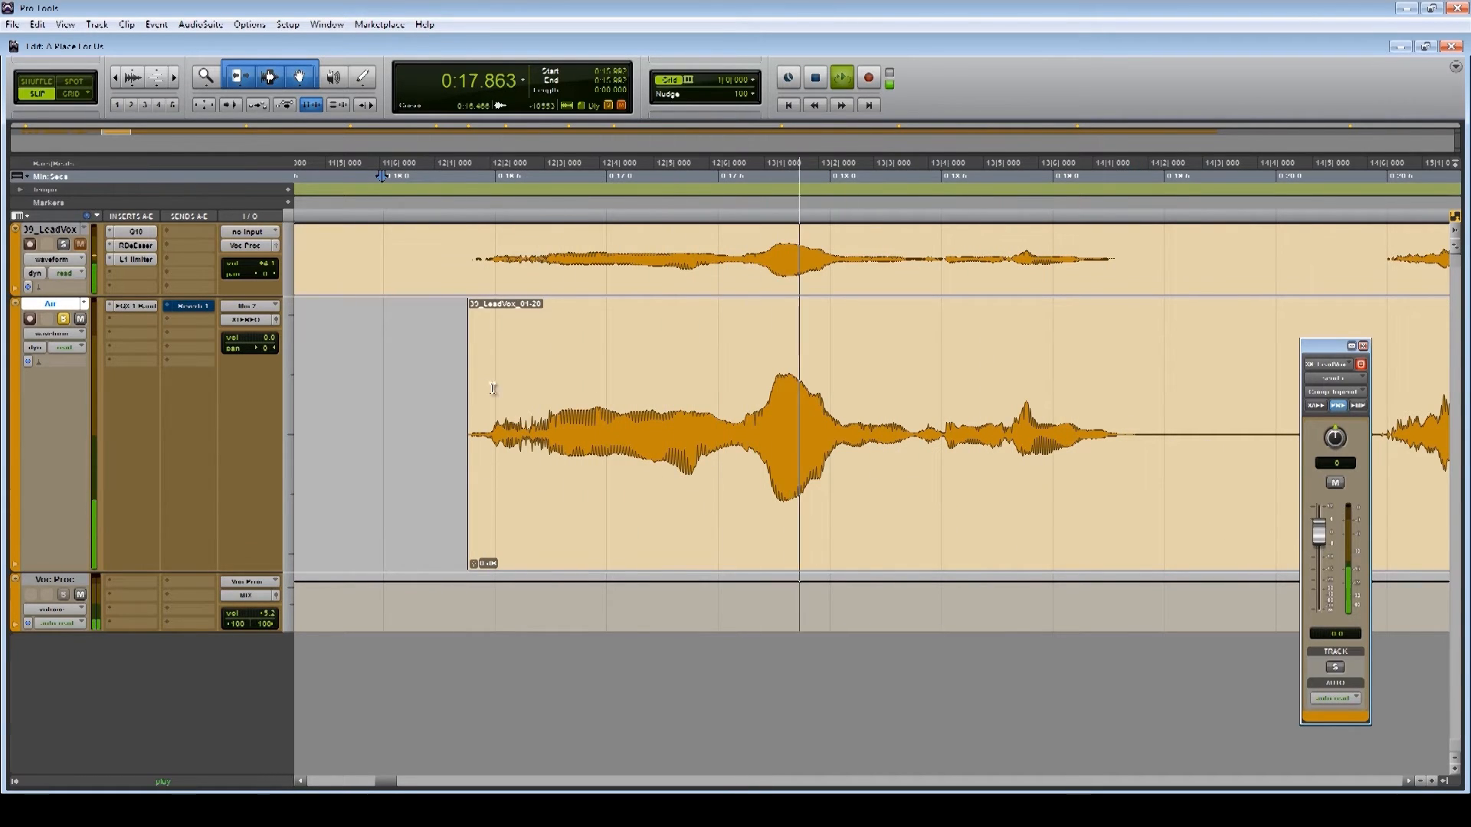
key(space)
drag(472, 401, 493, 398)
Replay the phrase, delete the roughly 0.14-second section at about 0:18.38, and trim the following clip's start to about 0:18.52
key(space)
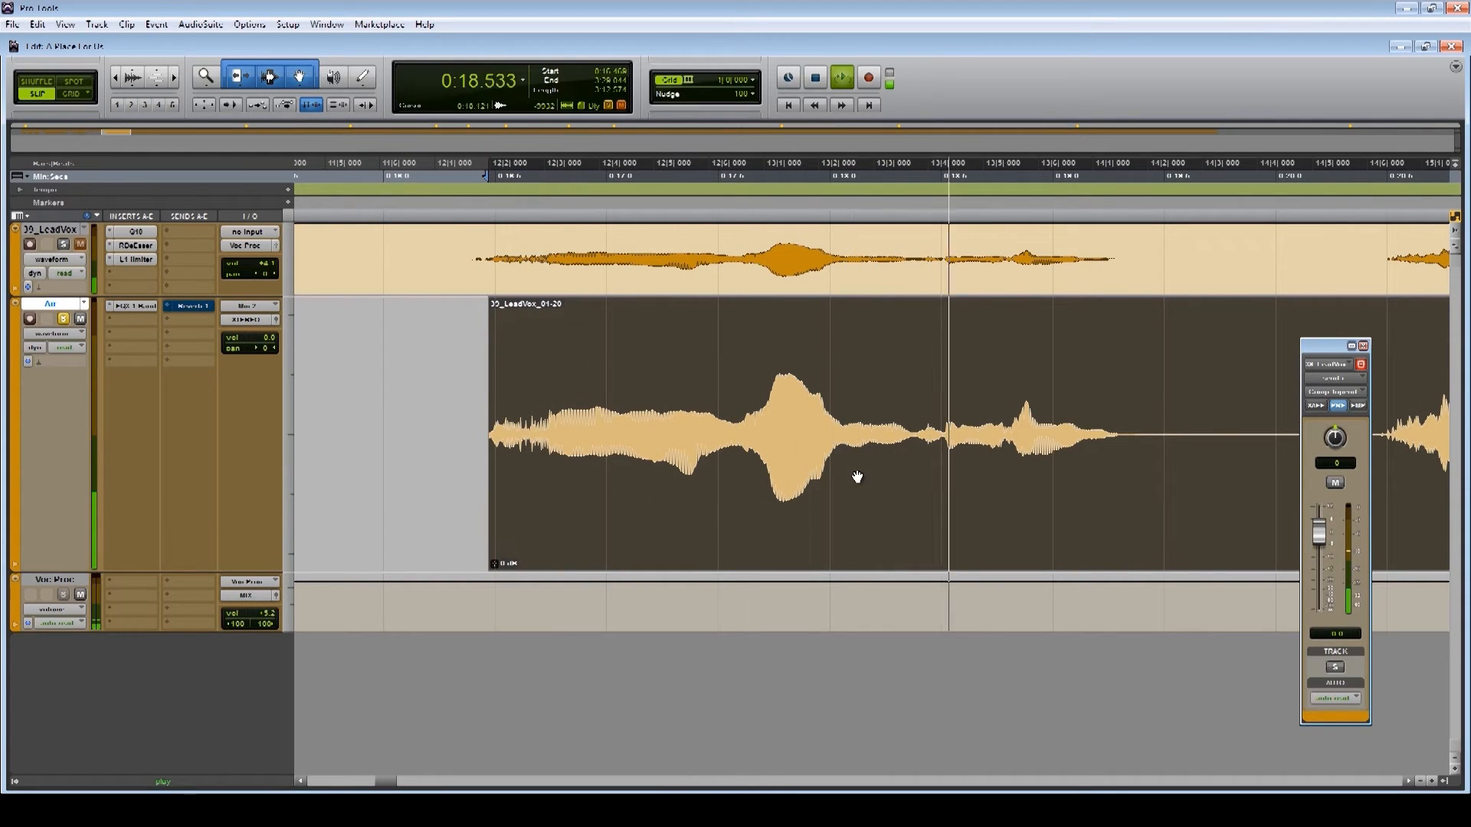
drag(915, 418, 947, 416)
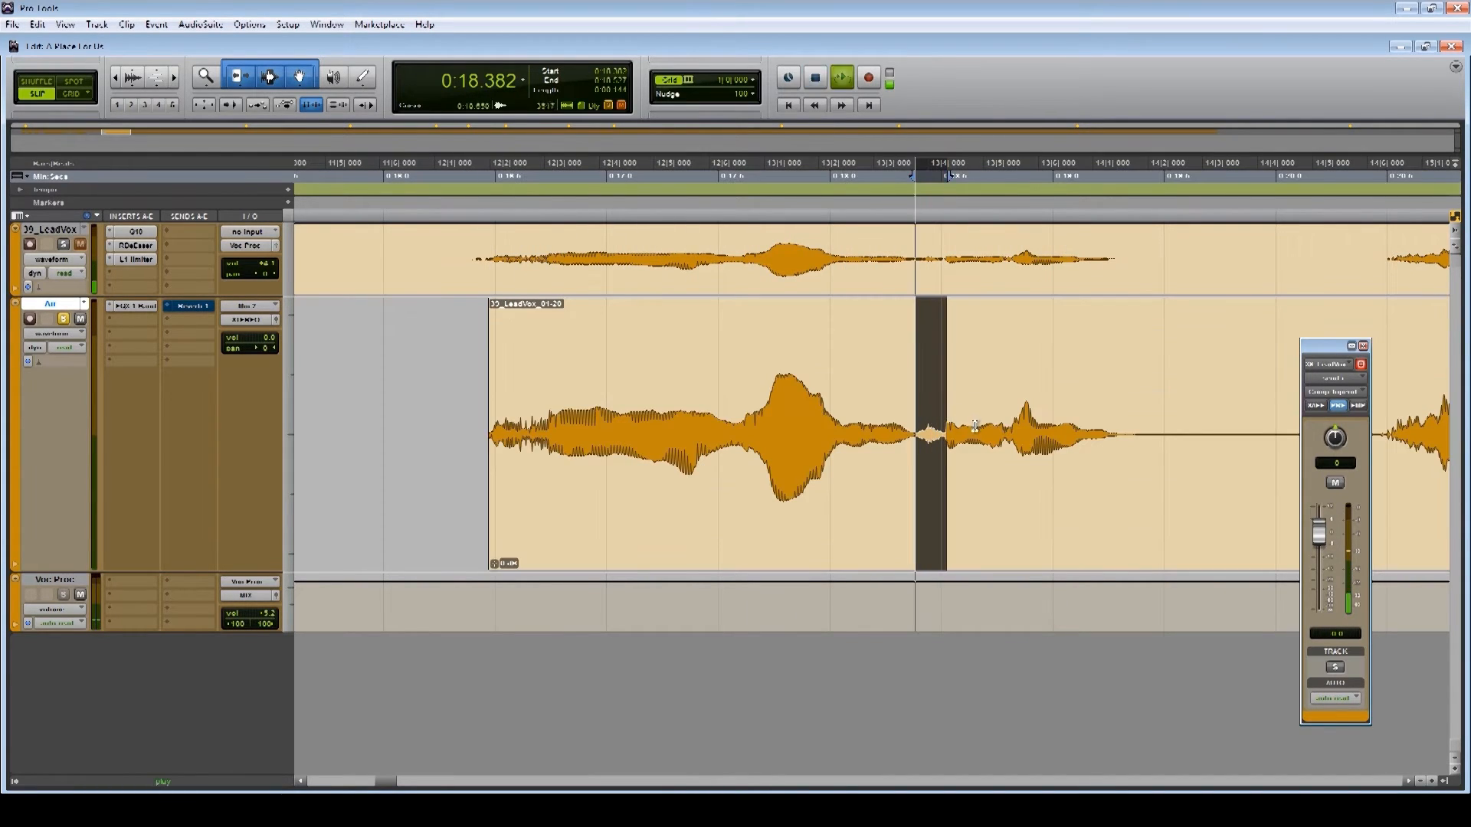
key(Delete)
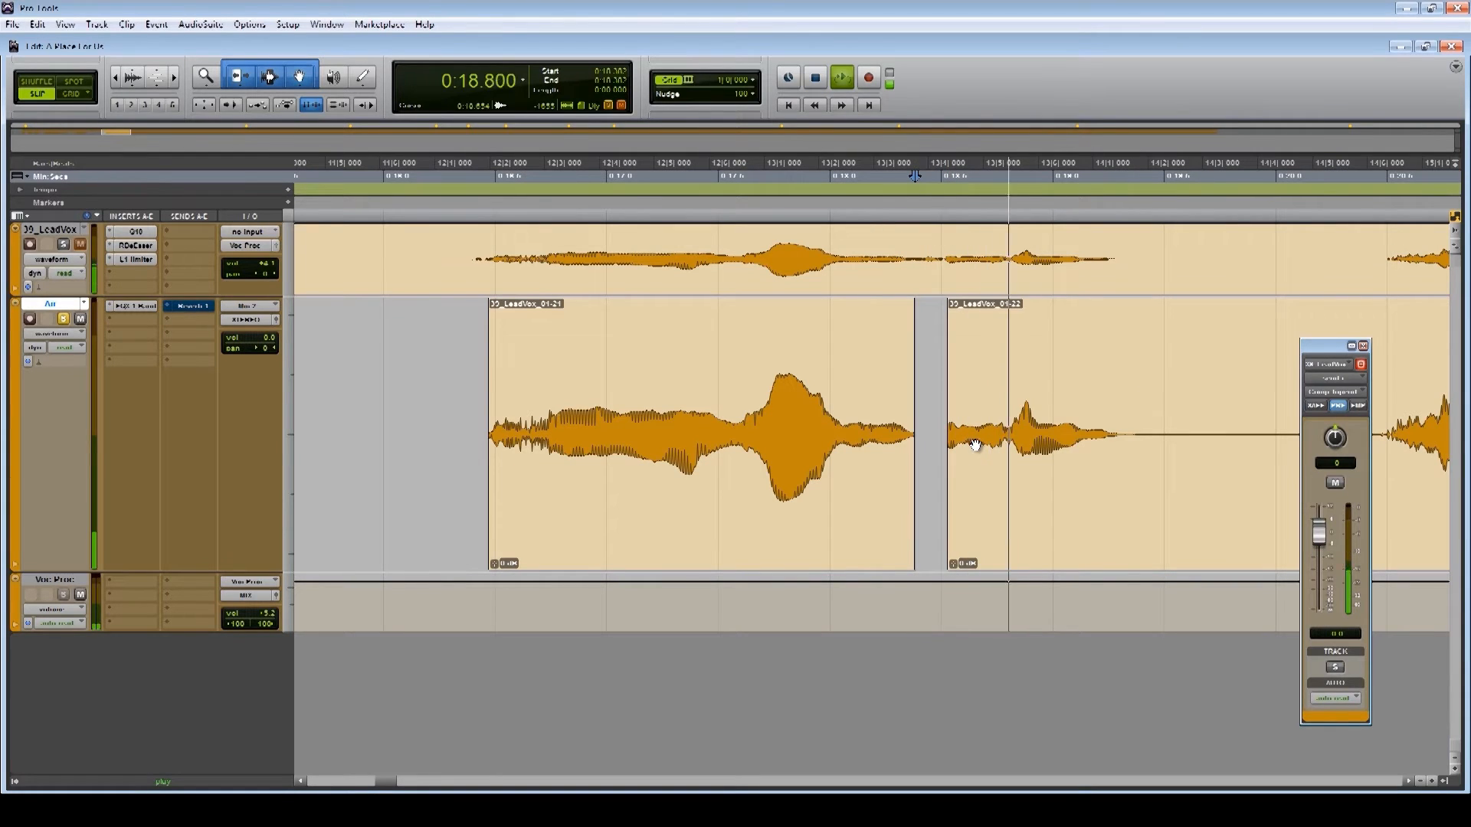
click(953, 424)
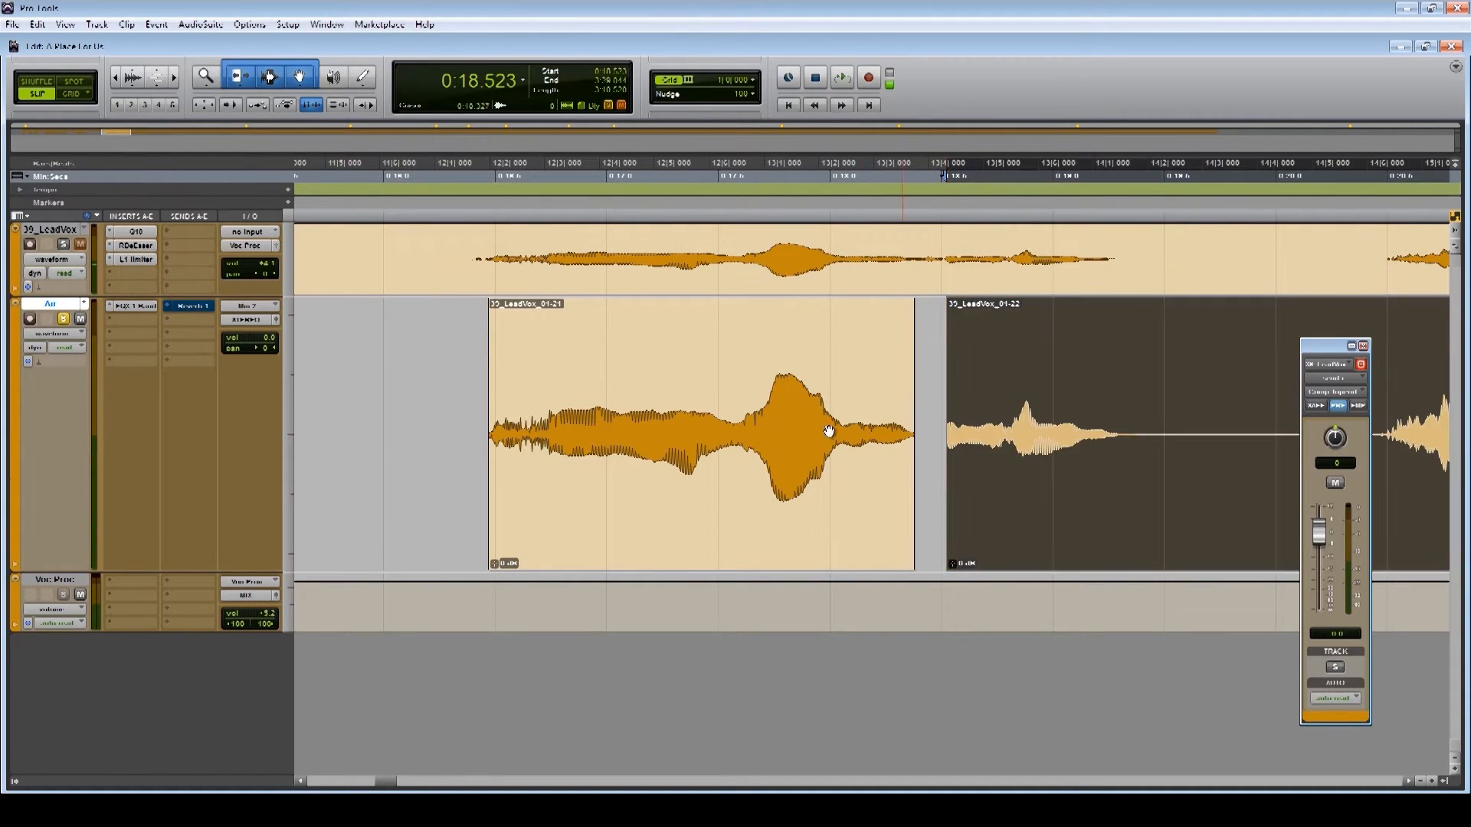
click(448, 444)
key(space)
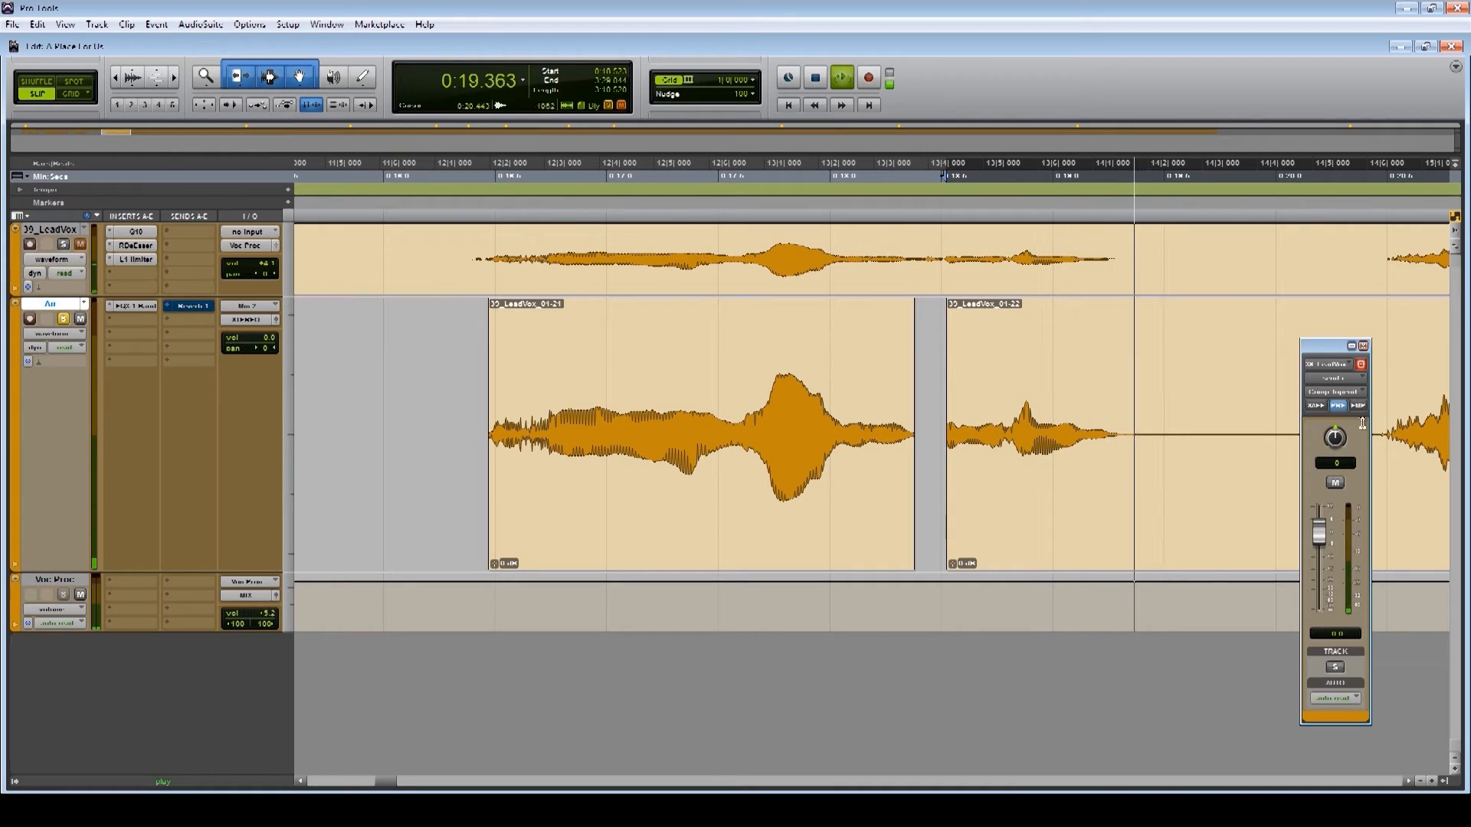
Delete the silent gap from about 0:19.34 to 0:20.46 on the Air track
drag(1270, 415, 1469, 423)
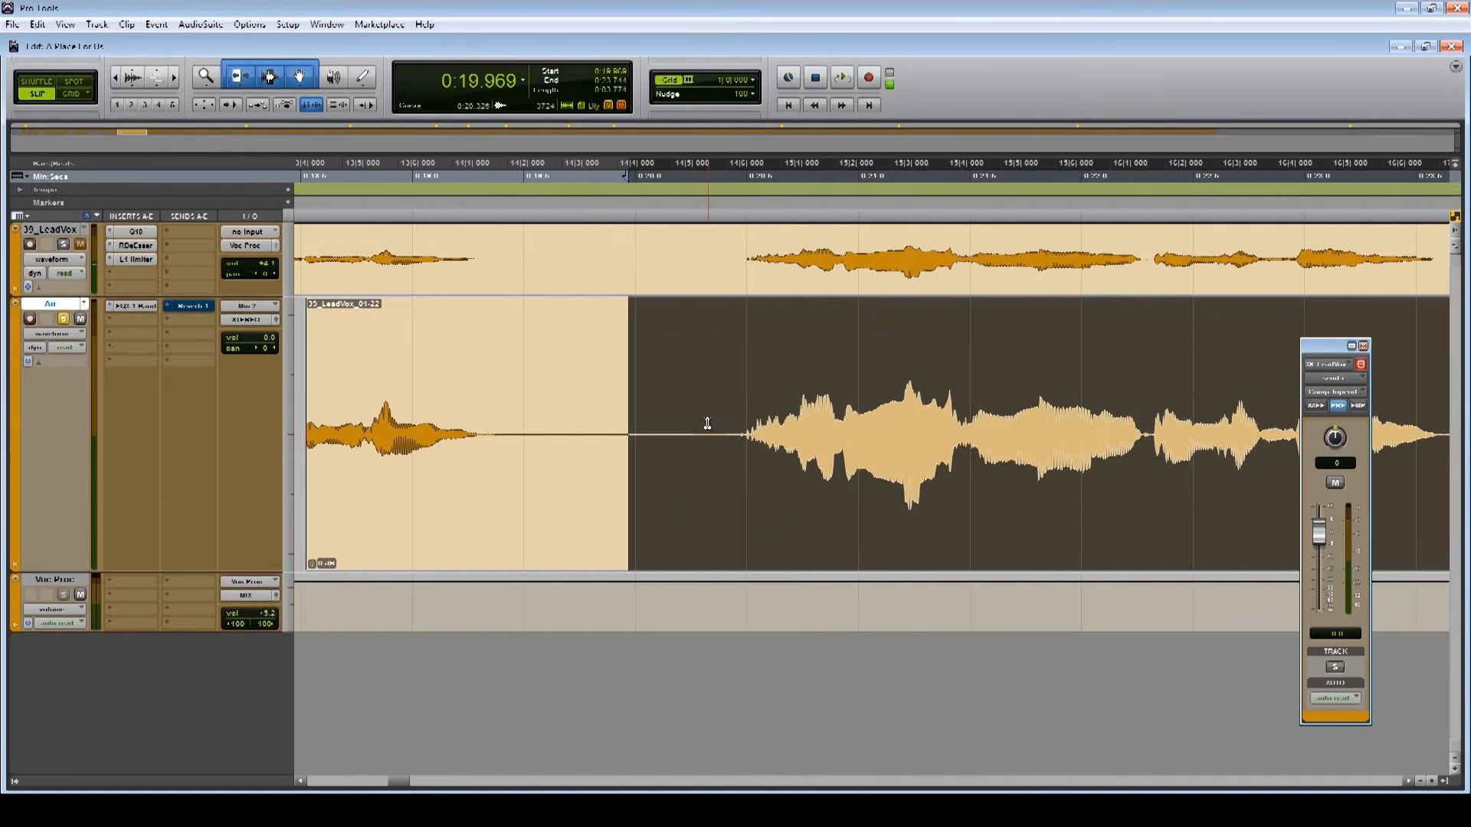
drag(489, 427, 741, 391)
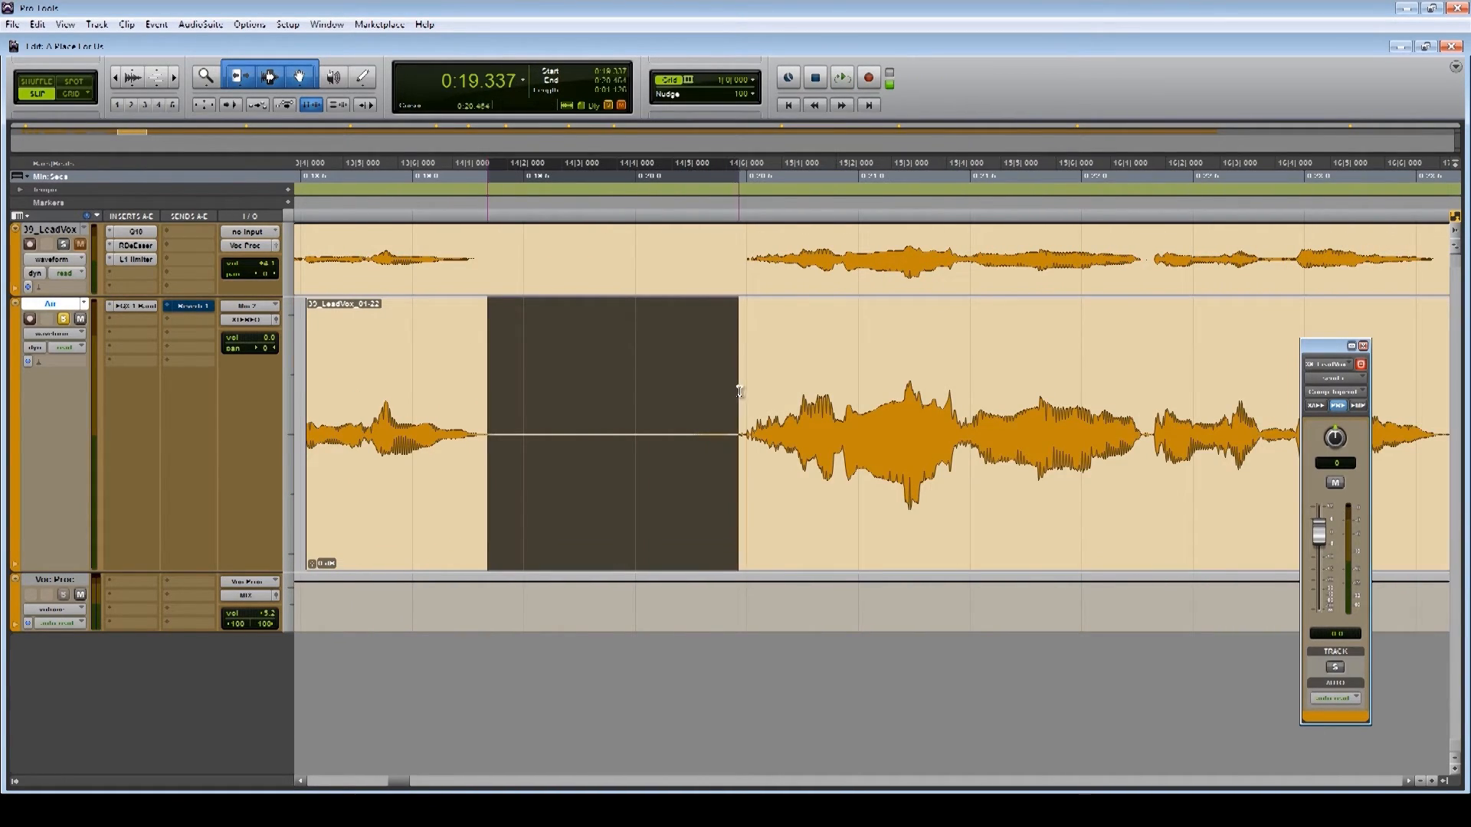
key(Delete)
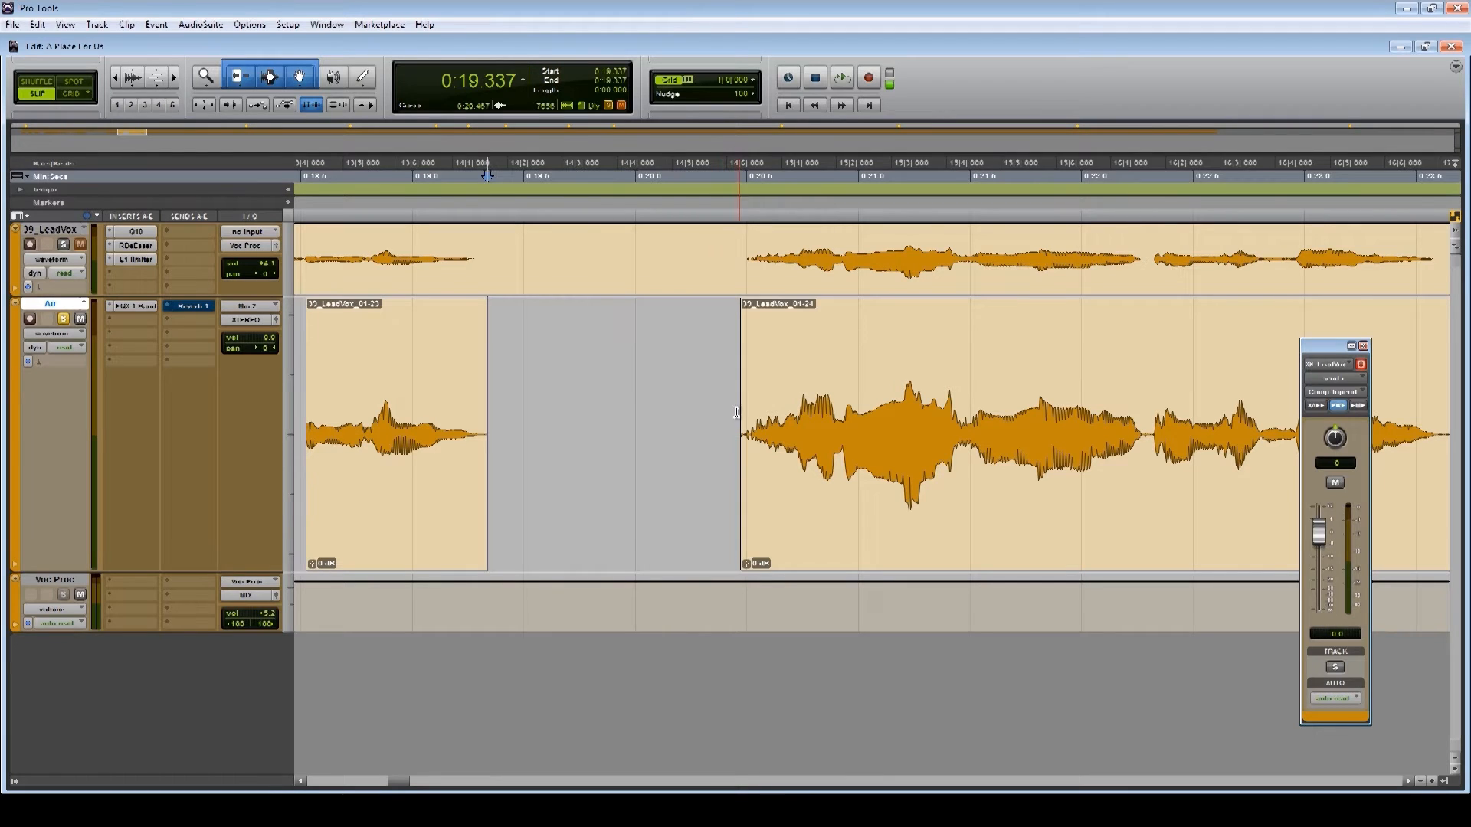
Audition the phrase after the gap and trim the start of its Air clip to about 0:20.49
key(space)
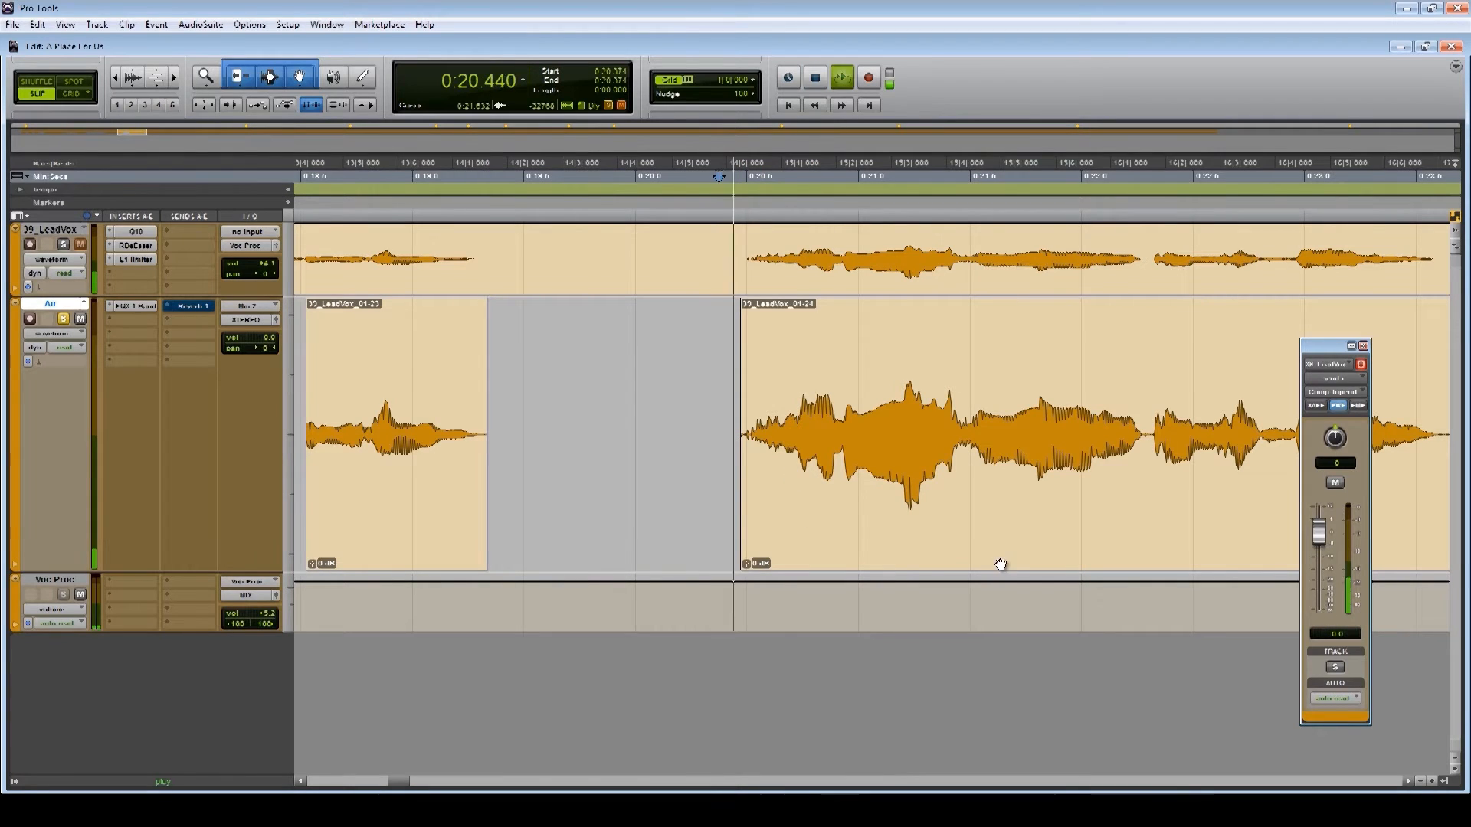
key(space)
click(744, 428)
key(space)
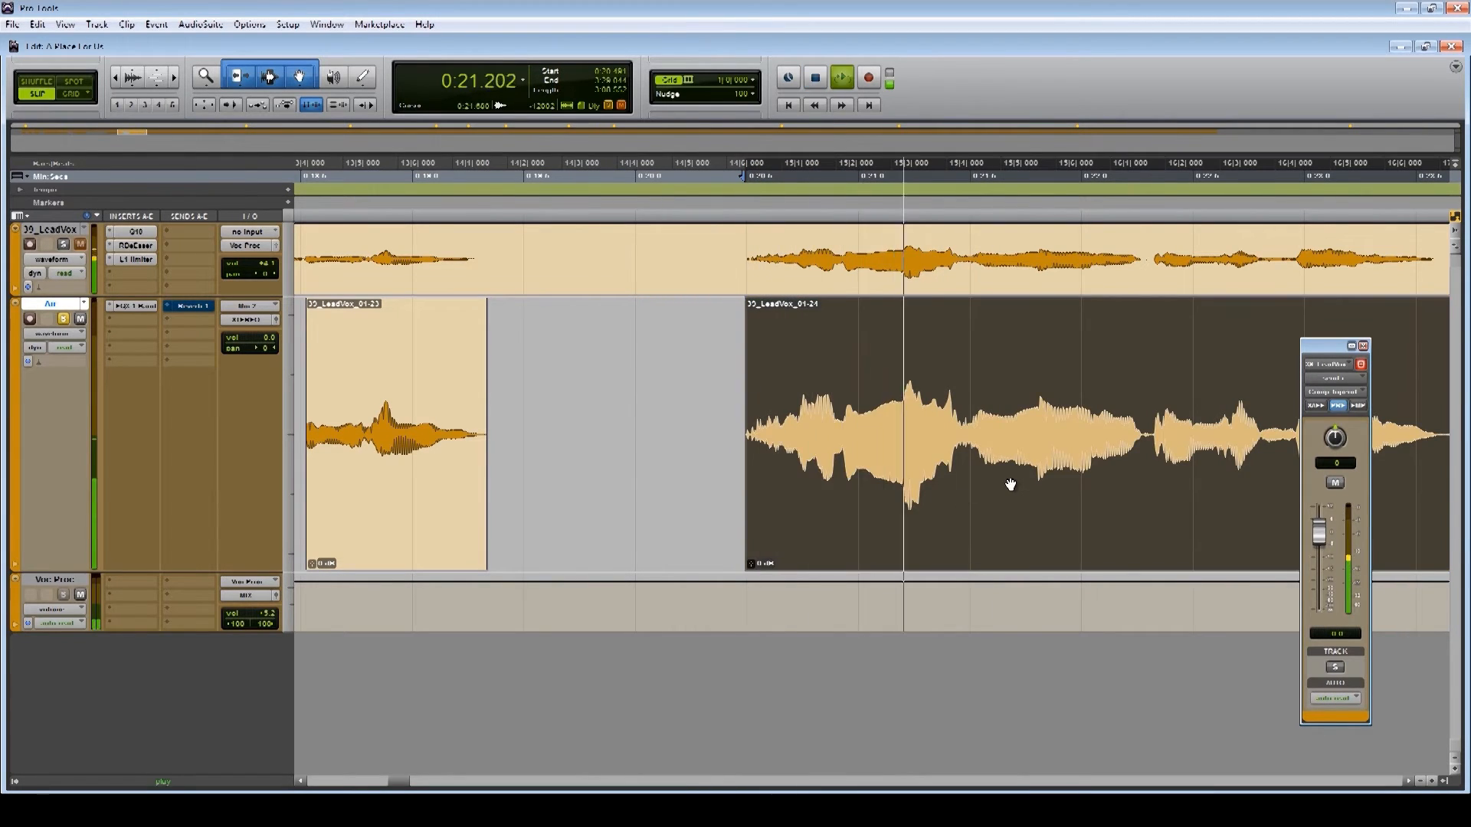
key(space)
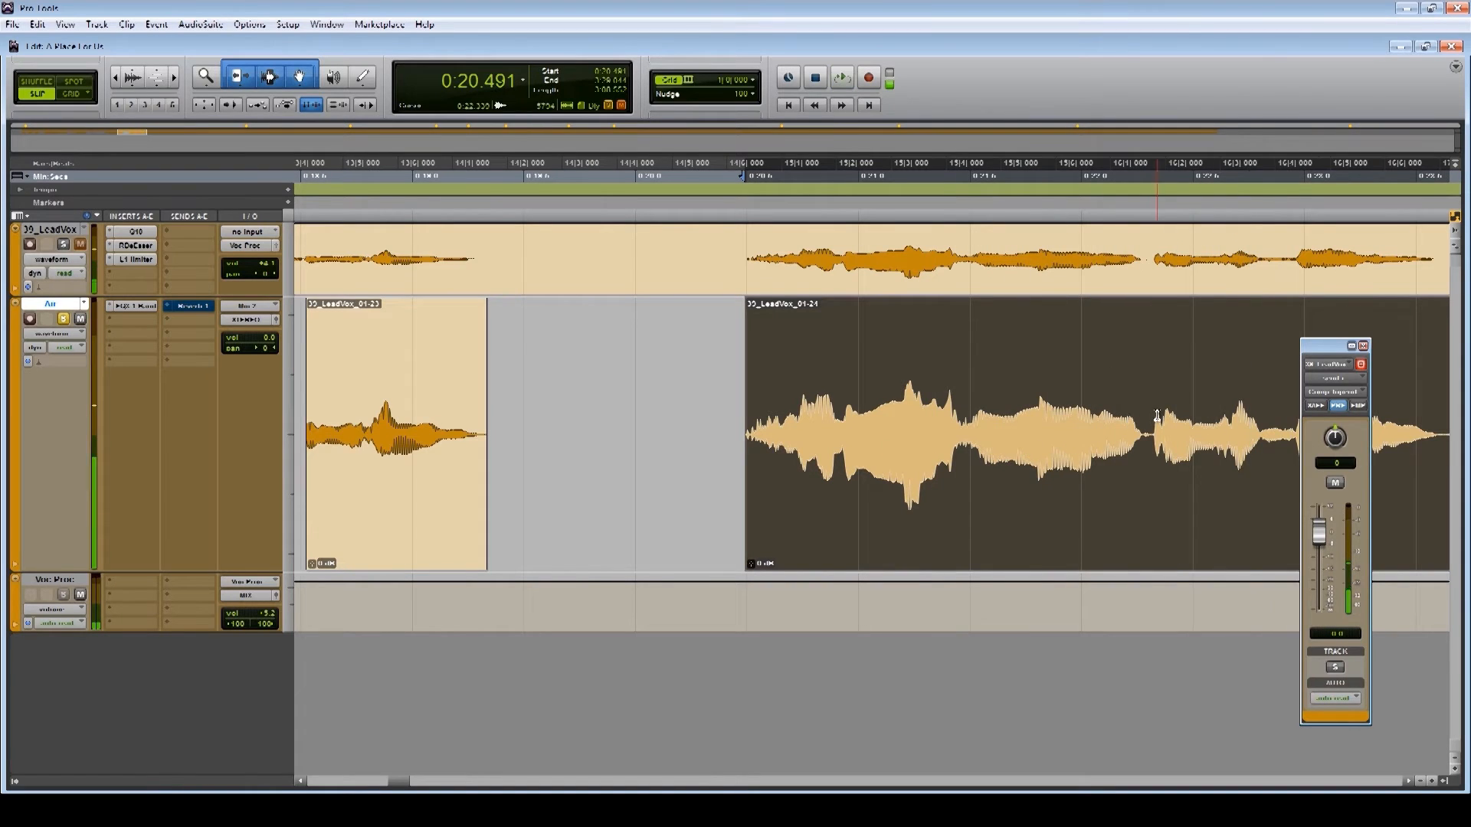
Delete the roughly 0.03-second note attack at about 0:22.32 on the Air track and play from the cut
click(1155, 413)
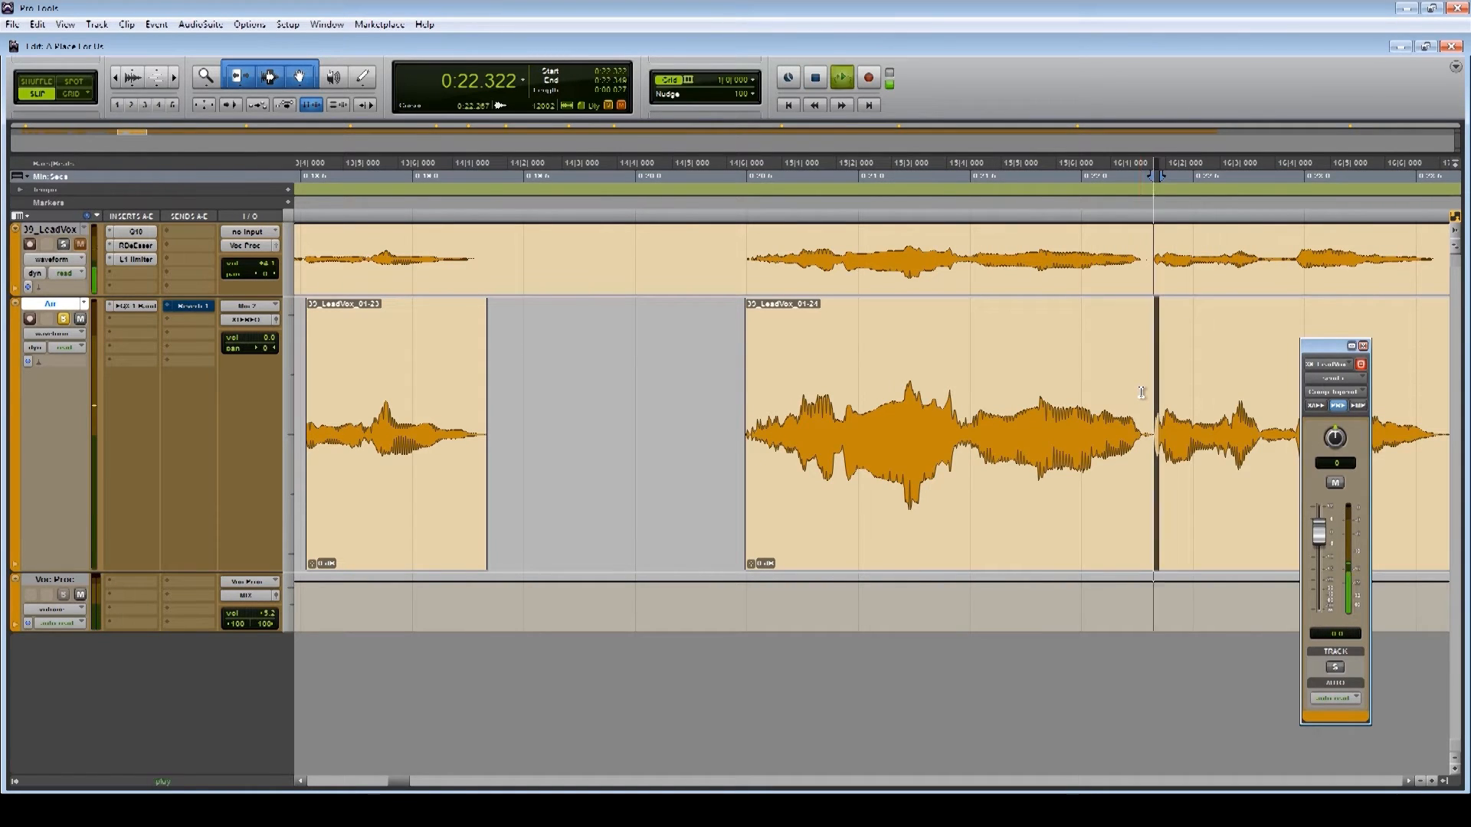
key(space)
key(space)
key(ctrl+e)
key(space)
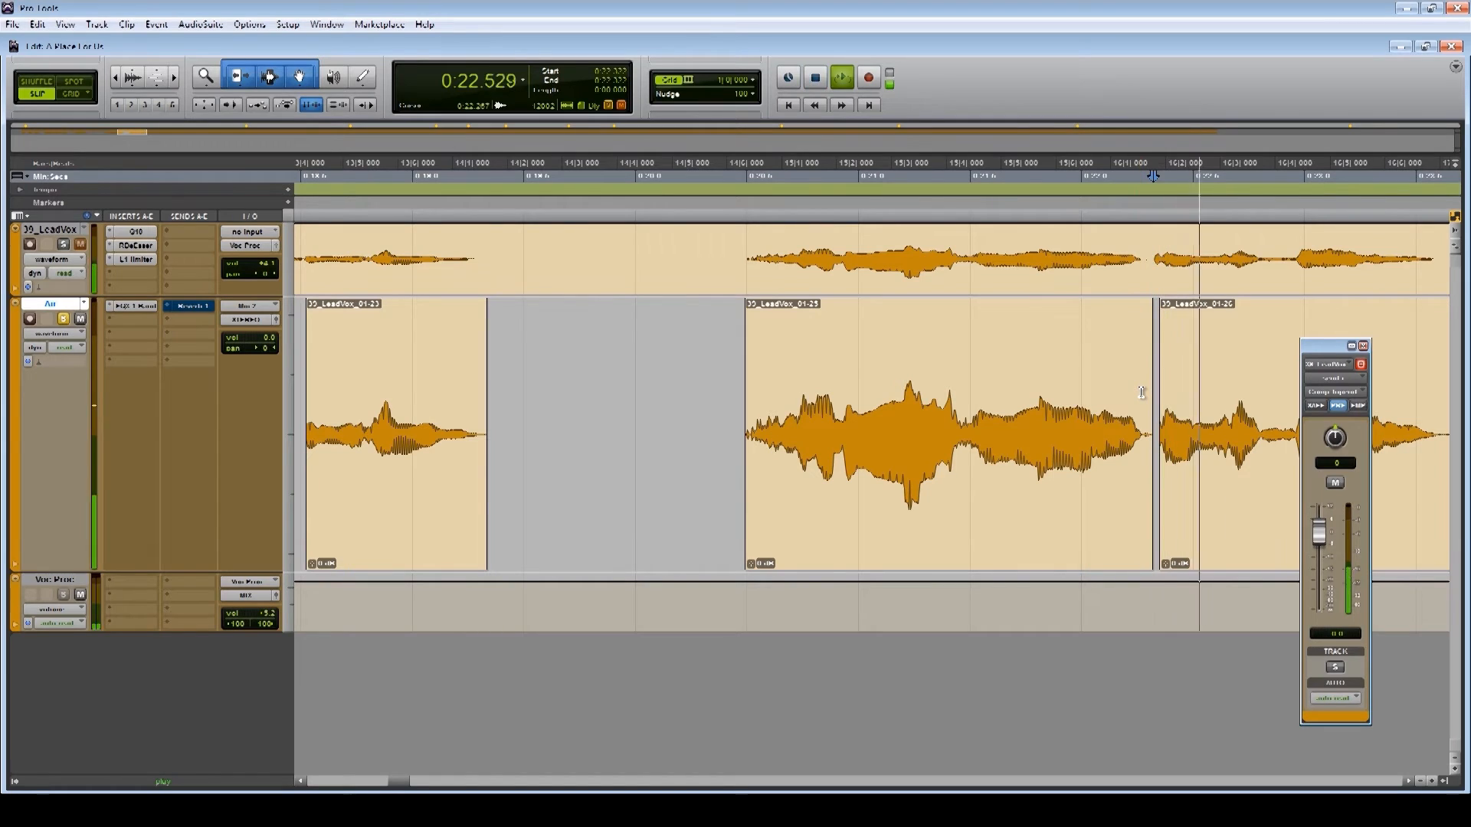
Trim the start of the clip after the cut to about 0:22.37 and replay the phrase across the edit
key(space)
double_click(1164, 429)
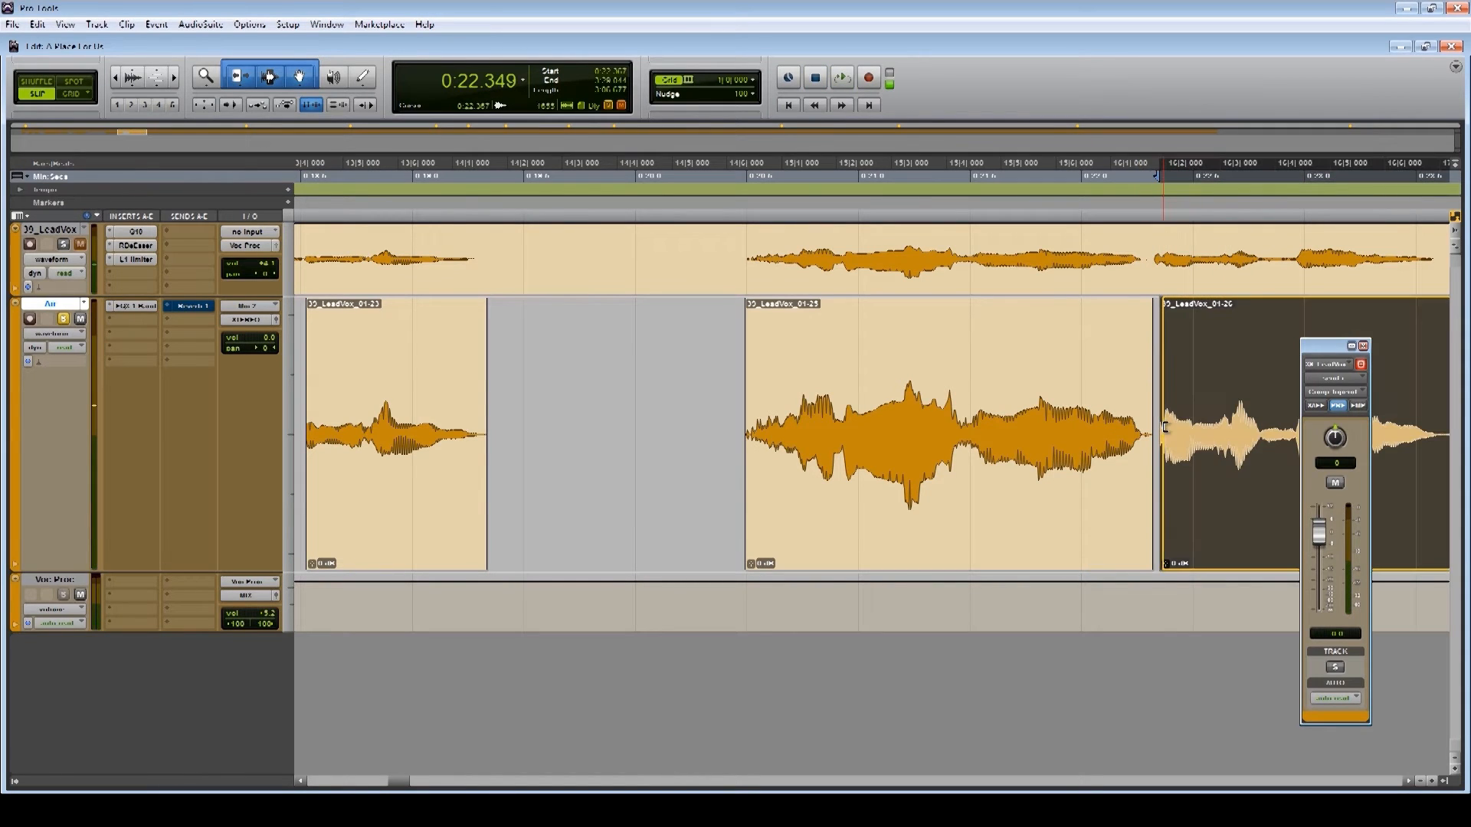
drag(1165, 428, 1162, 427)
click(918, 406)
key(space)
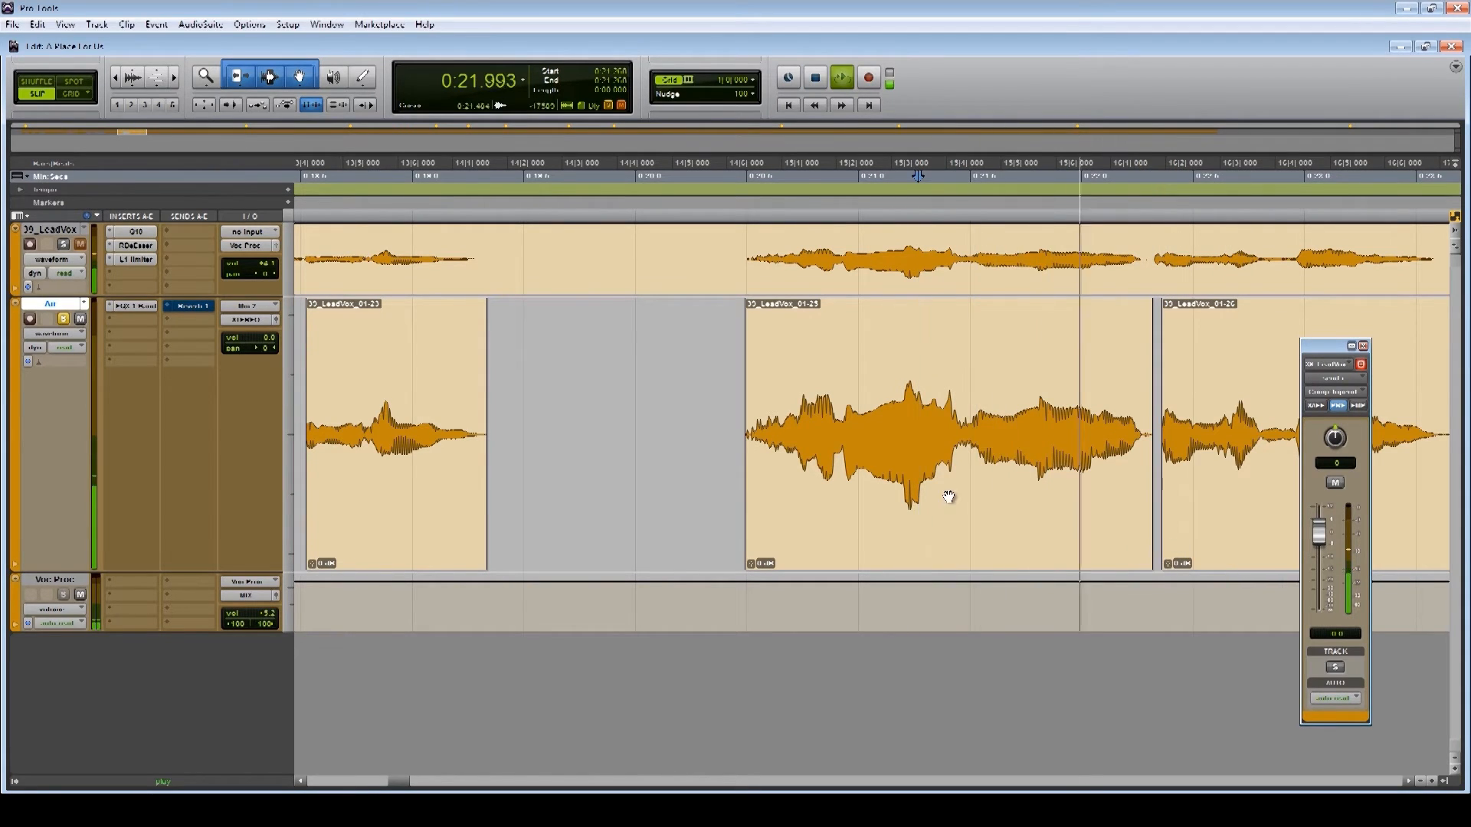
click(805, 406)
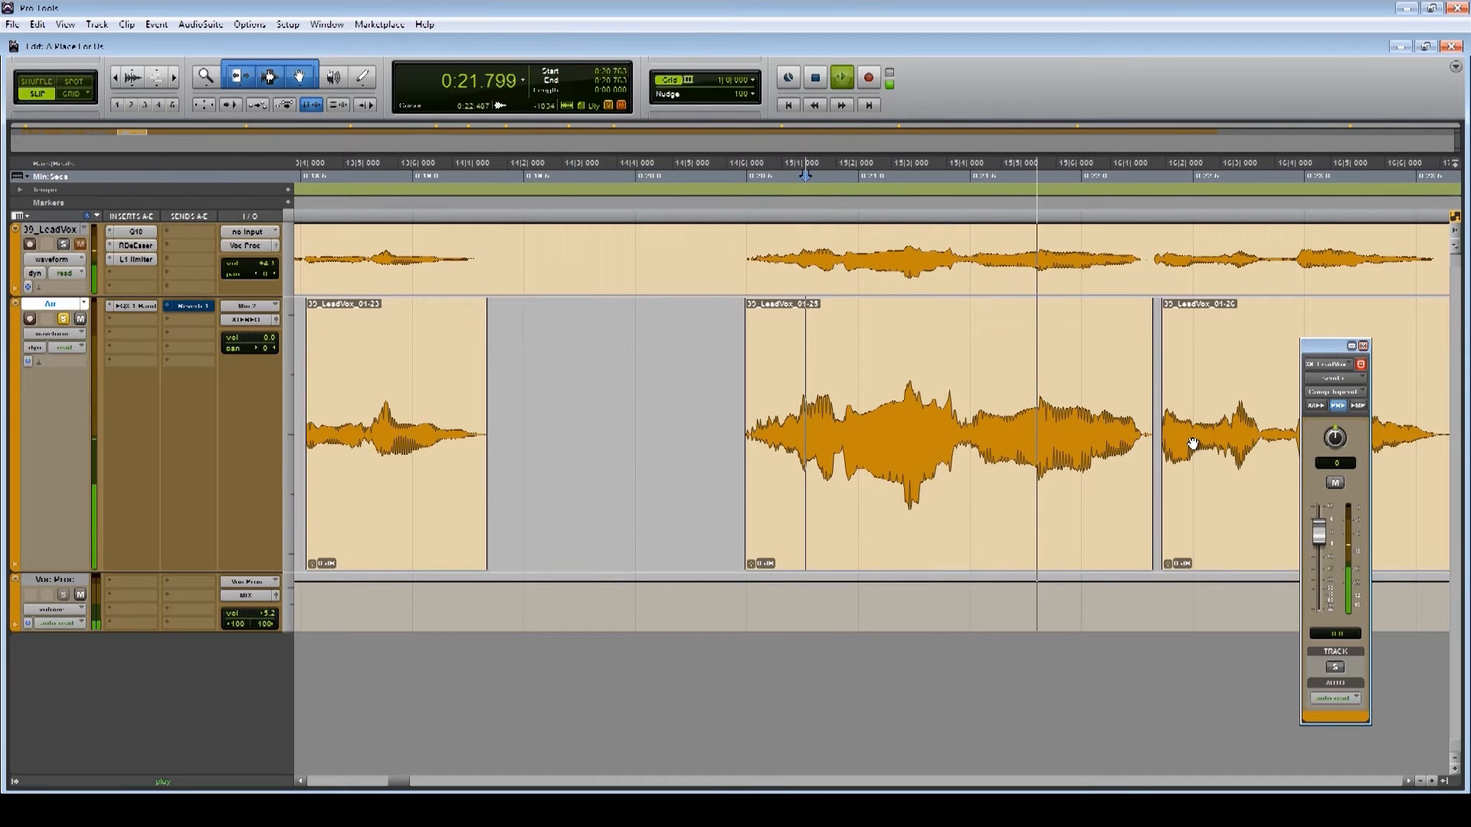
key(space)
Audition the following words and delete the section from about 0:22.7 to 0:23.0 on the Air track
drag(1242, 422, 1469, 419)
click(790, 418)
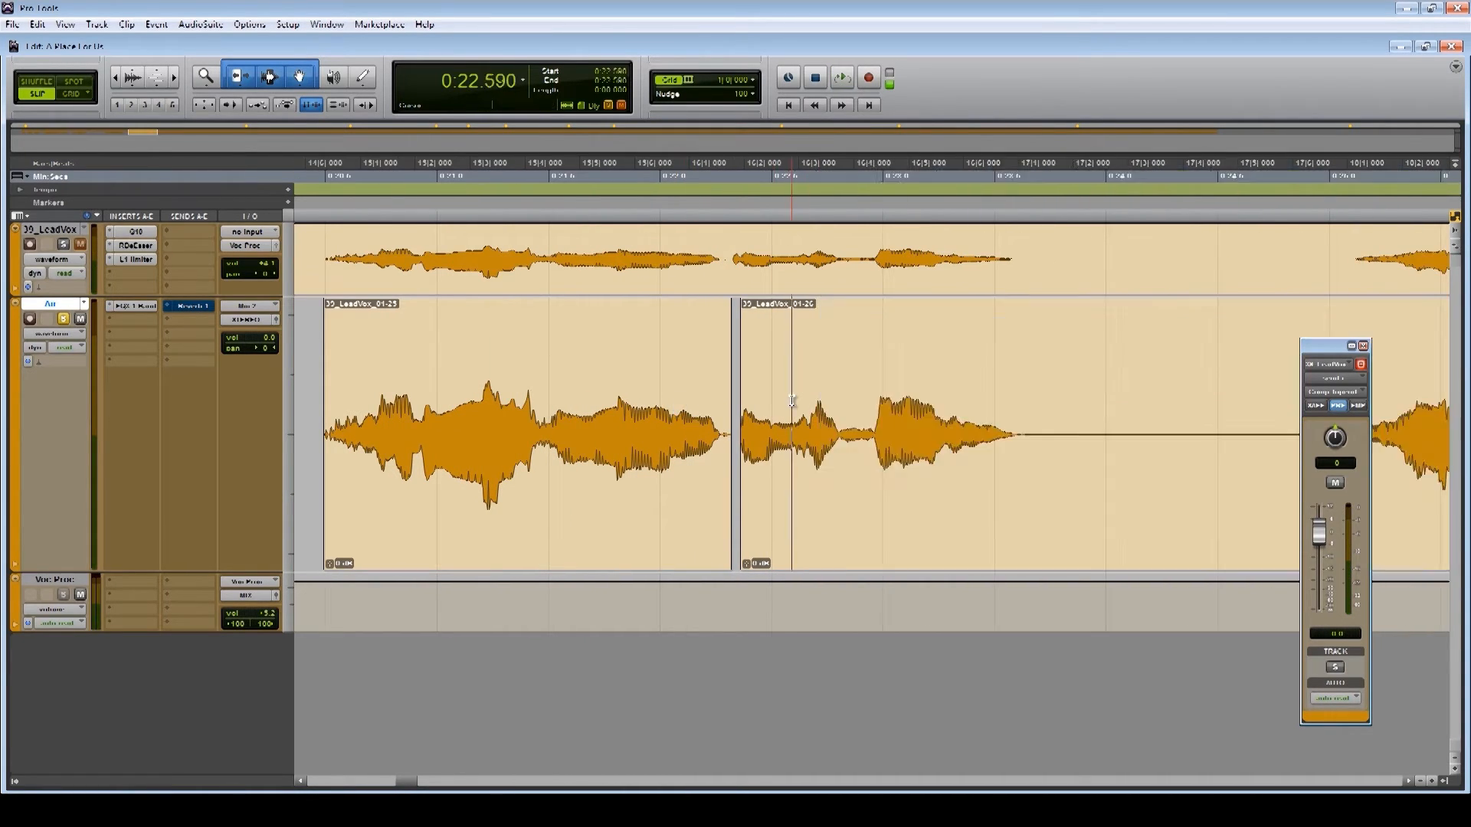
key(space)
key(space)
key(space)
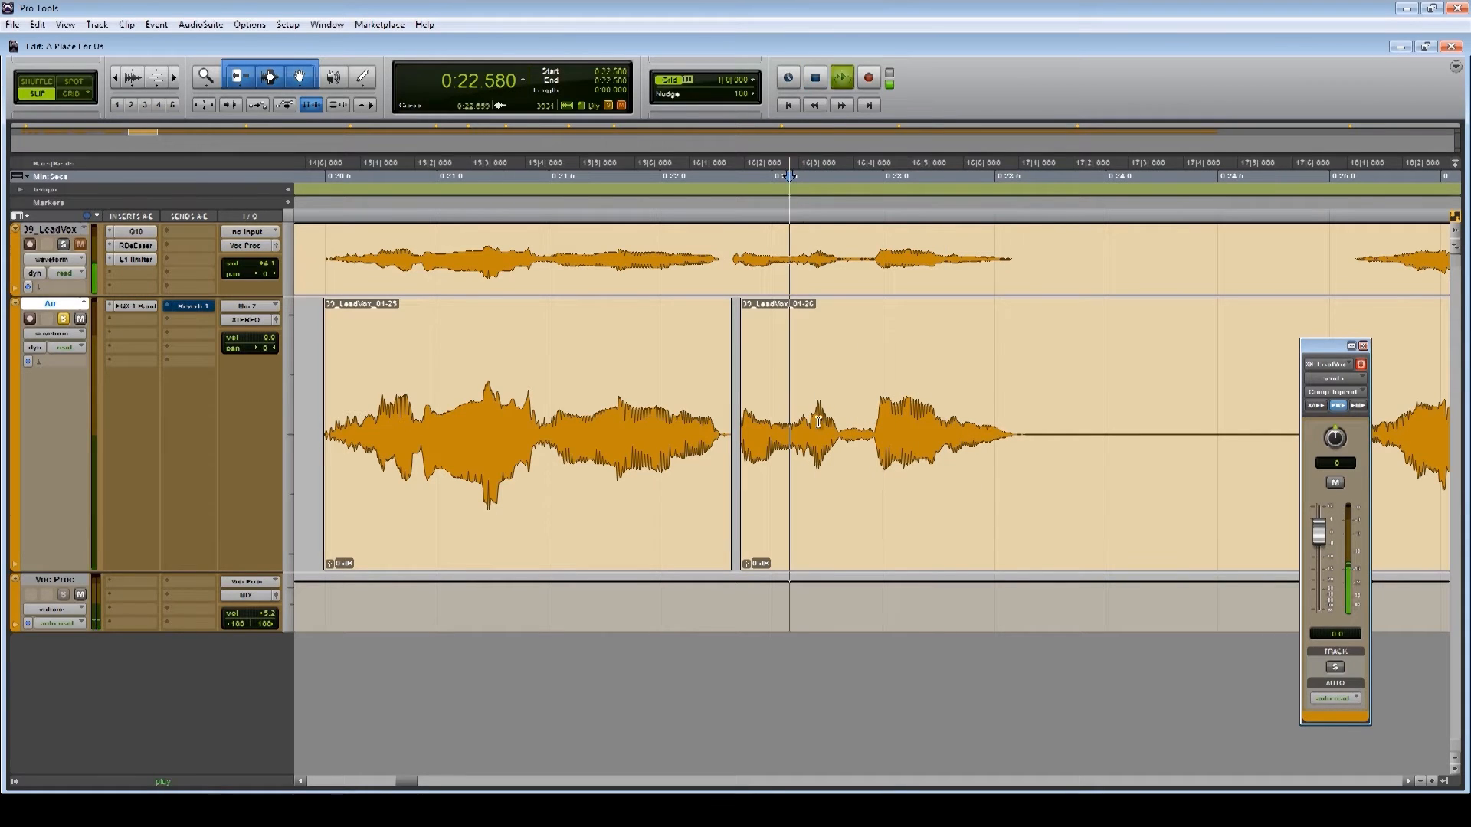
key(space)
key(space)
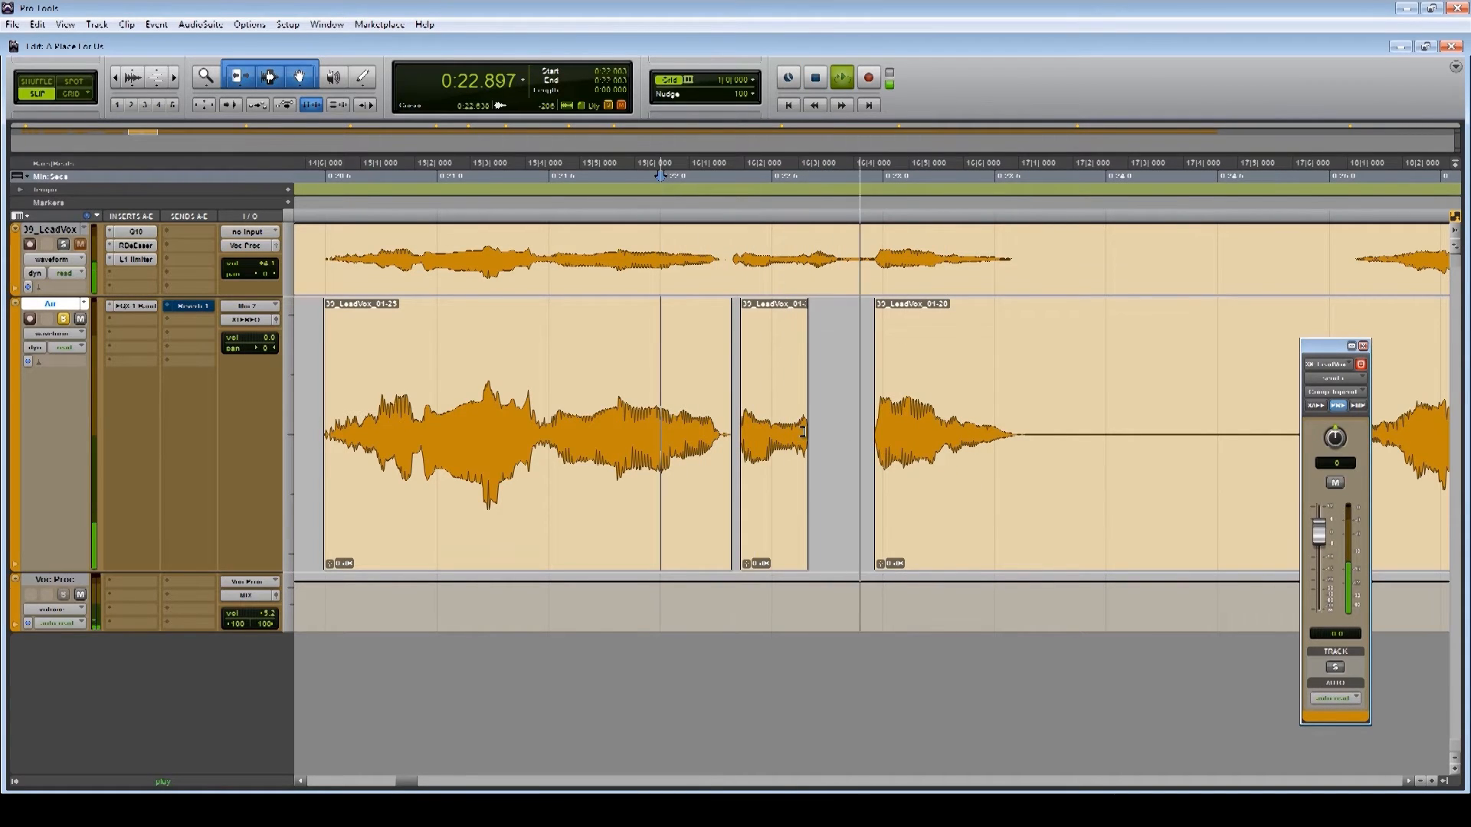
Try trimming the end of the short clip at 0:22.36 back to about 0:22.54, replaying the transition
key(space)
drag(806, 431, 791, 432)
click(620, 415)
key(space)
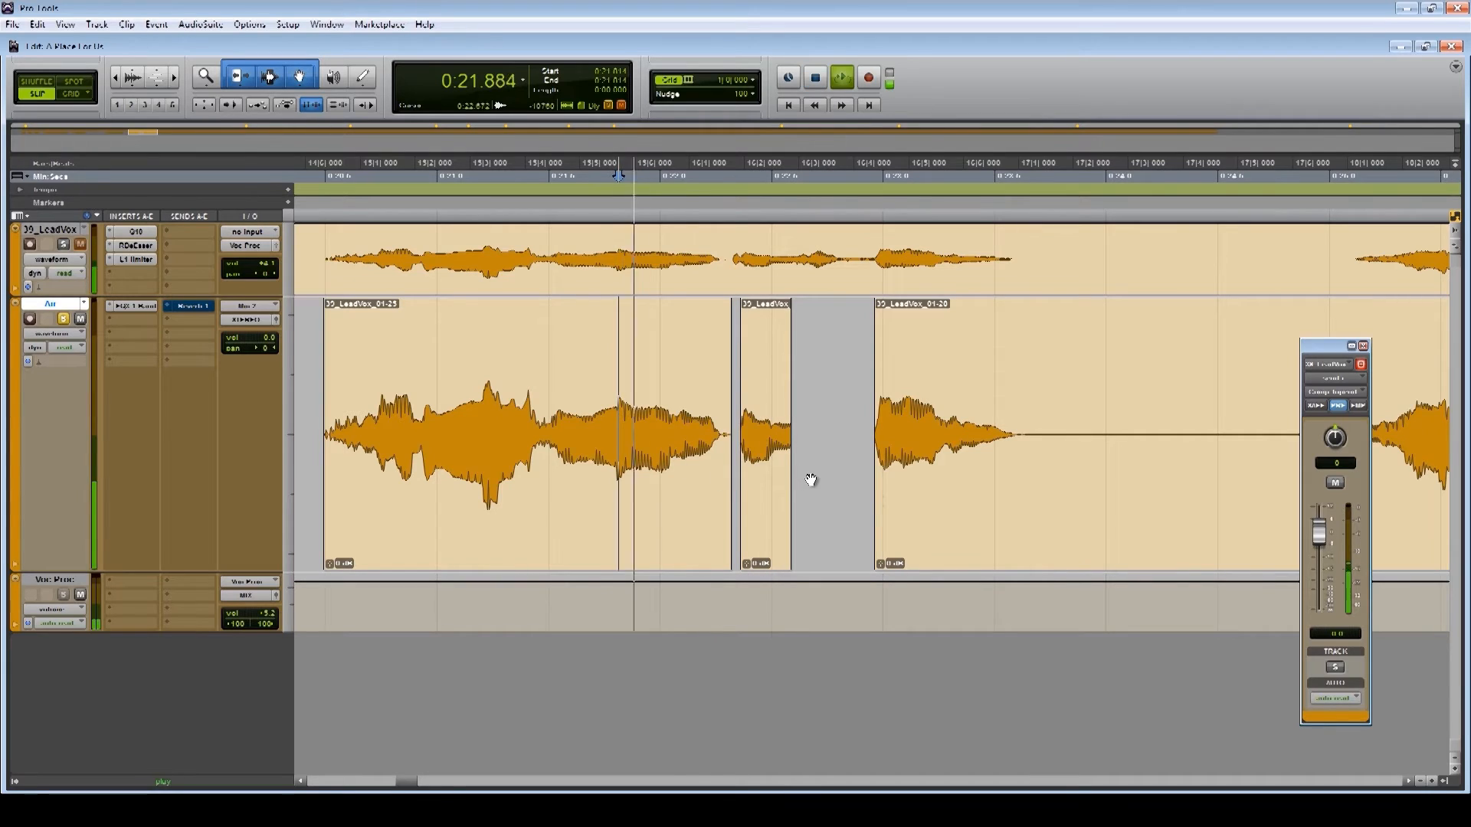
key(space)
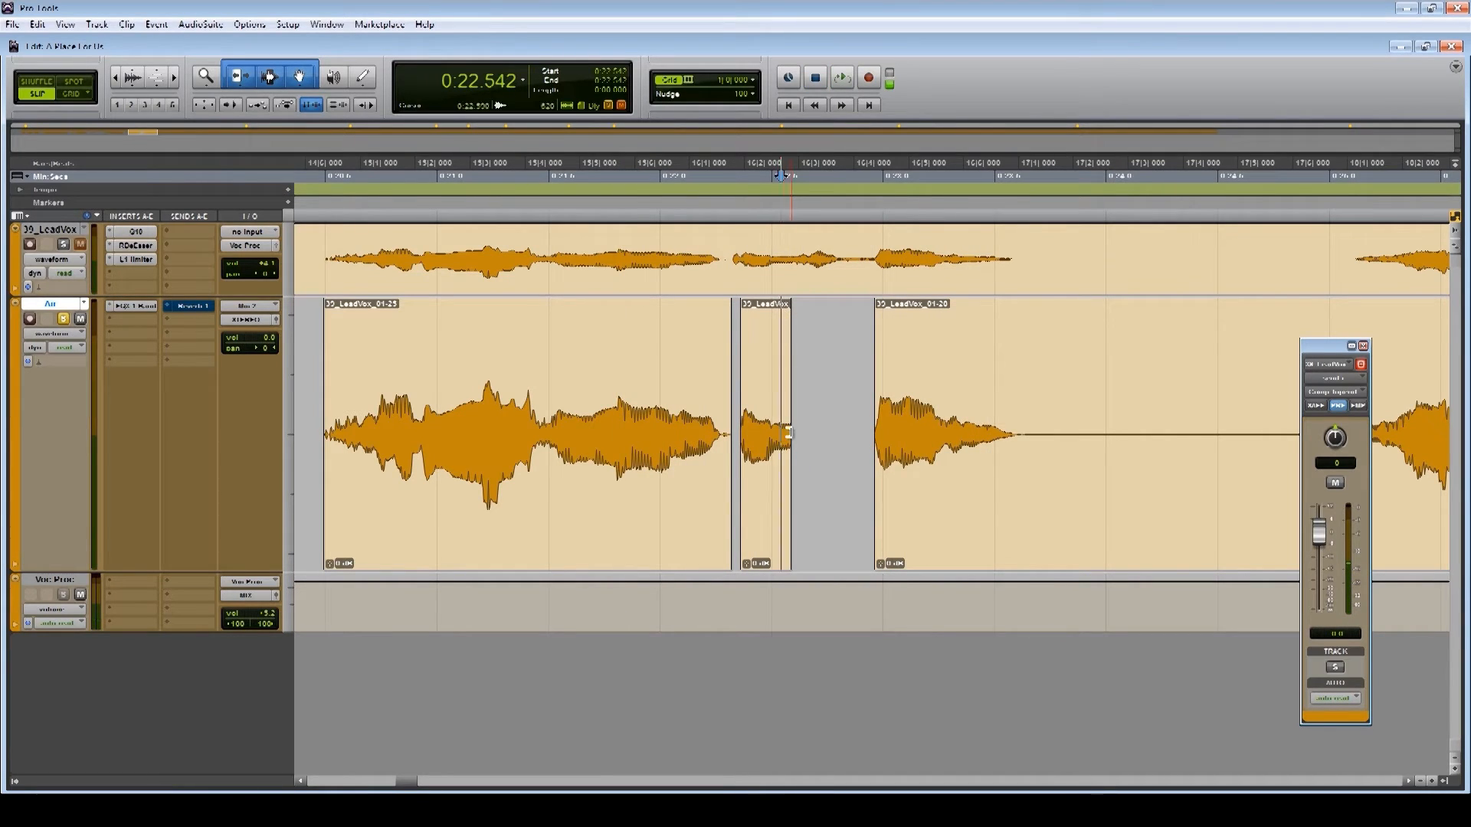
drag(788, 433, 784, 433)
key(space)
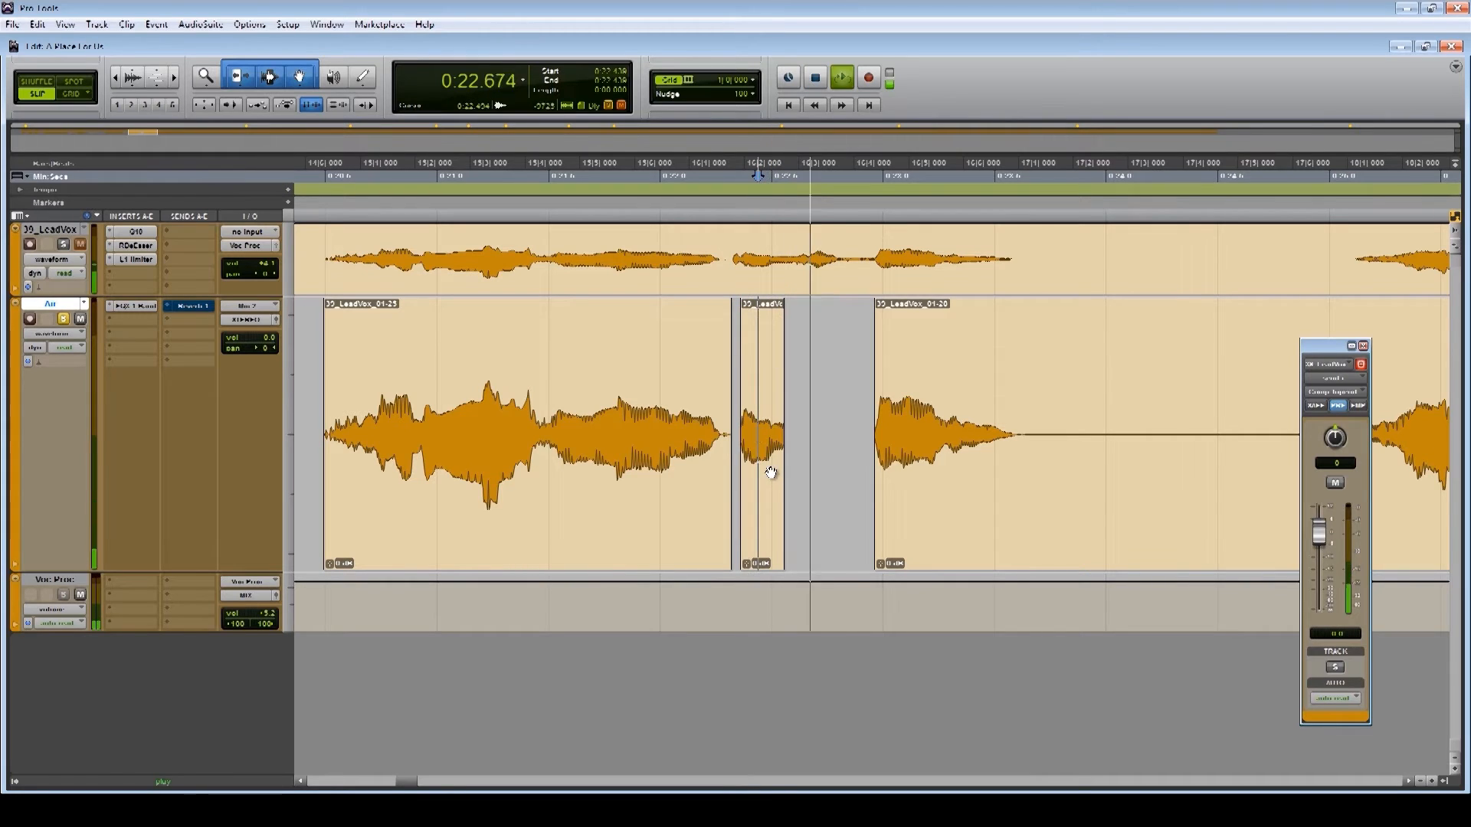
click(775, 437)
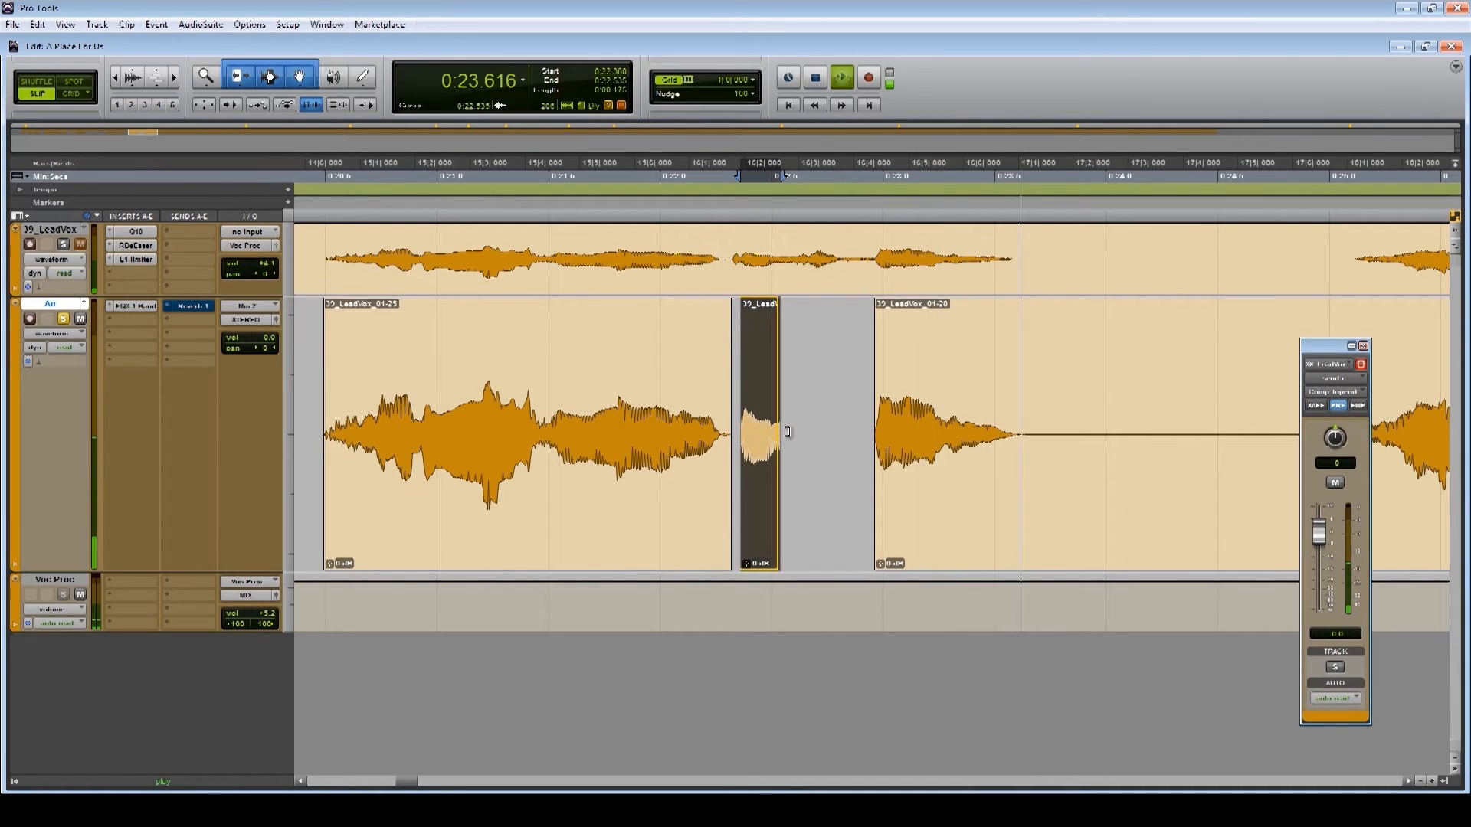
Extend the short clip again, replay it, and set its end to about 0:22.60
drag(787, 432, 806, 431)
click(660, 401)
key(space)
key(space)
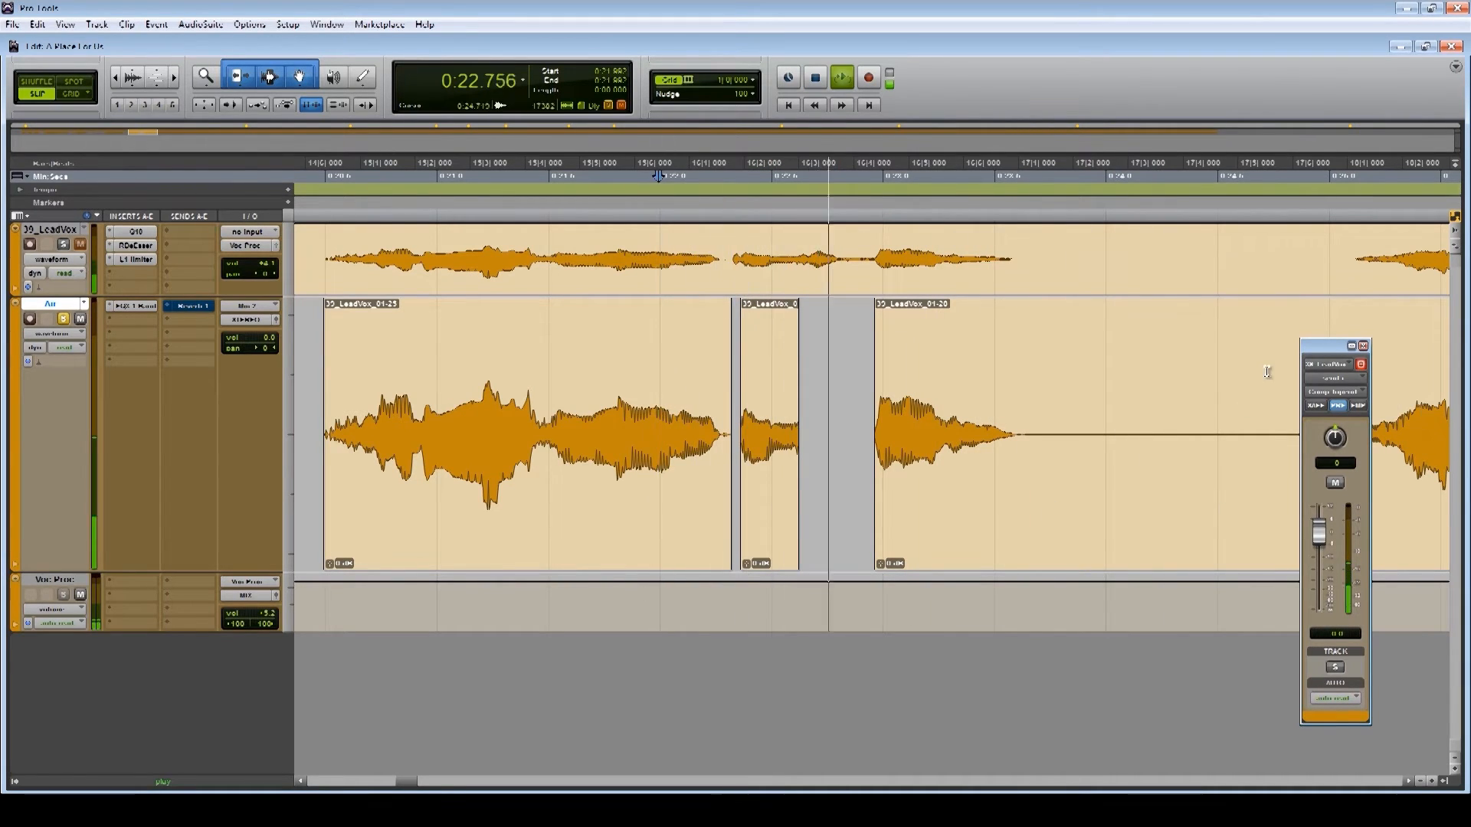
key(space)
drag(796, 434, 792, 435)
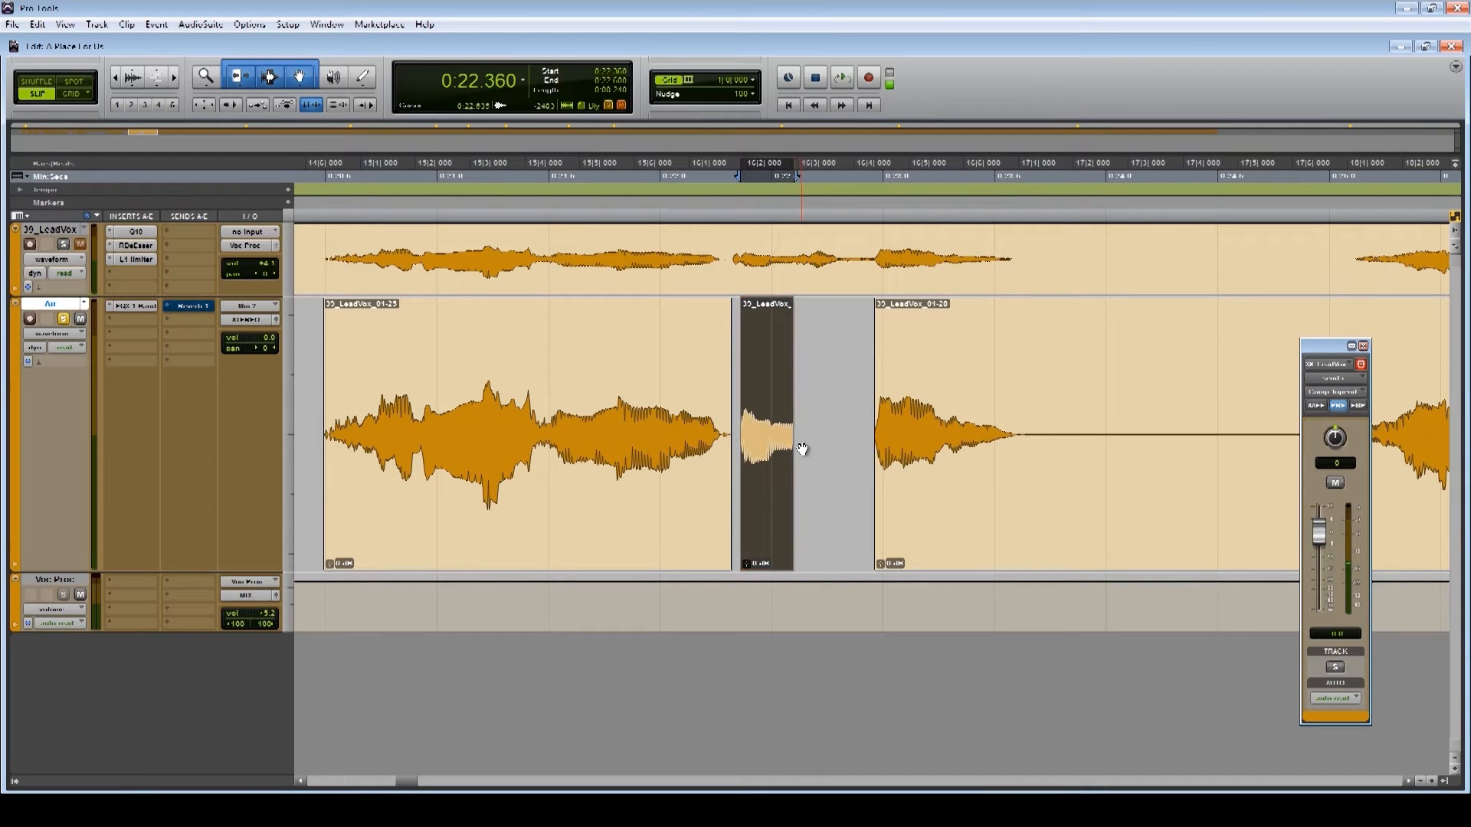
click(810, 425)
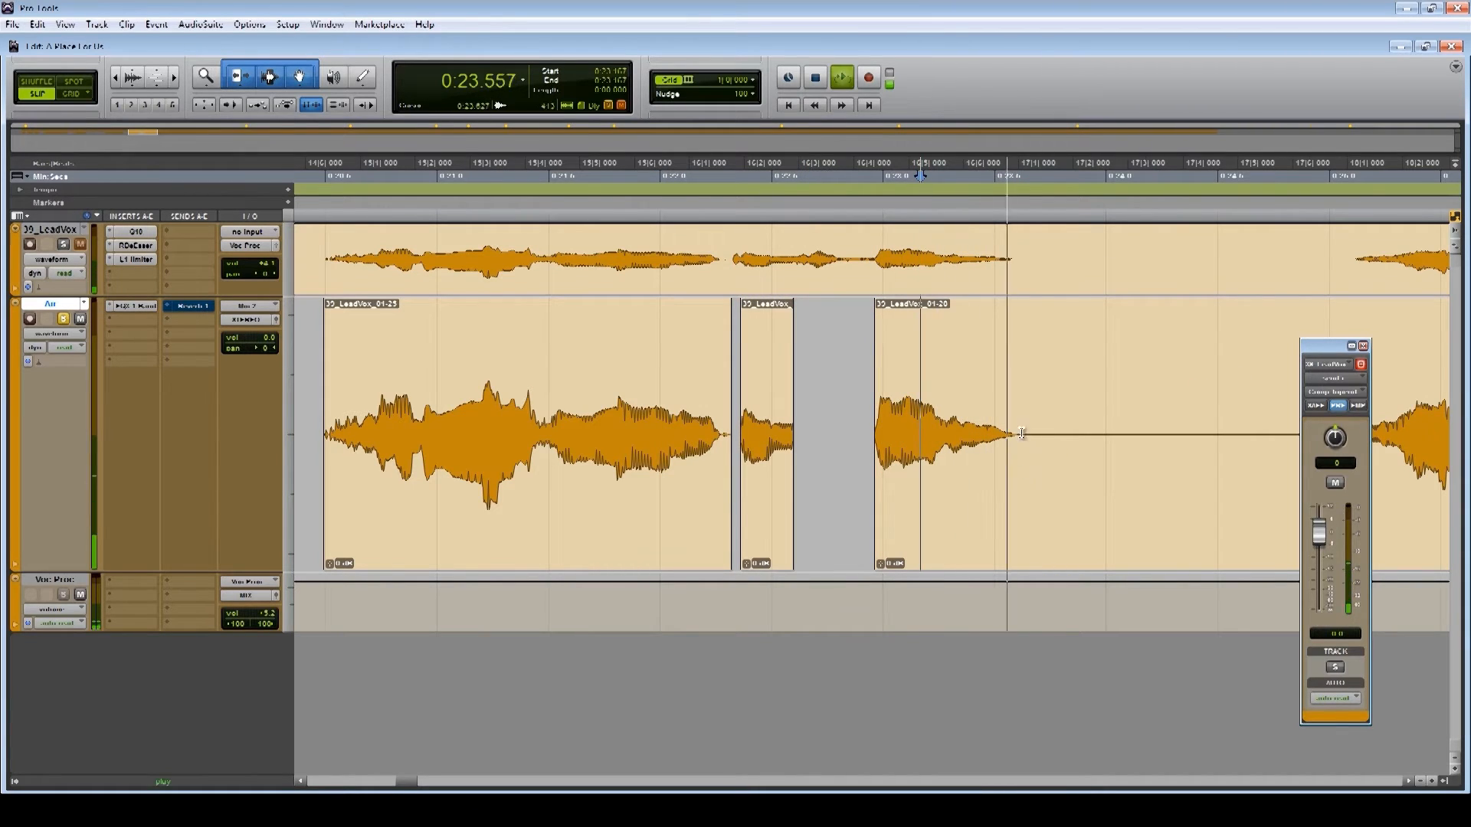
Delete the gap from about 0:23.6 to 0:25.1 on the Air track and play into the next phrase
key(space)
drag(1017, 427, 702, 403)
key(Delete)
click(640, 429)
key(space)
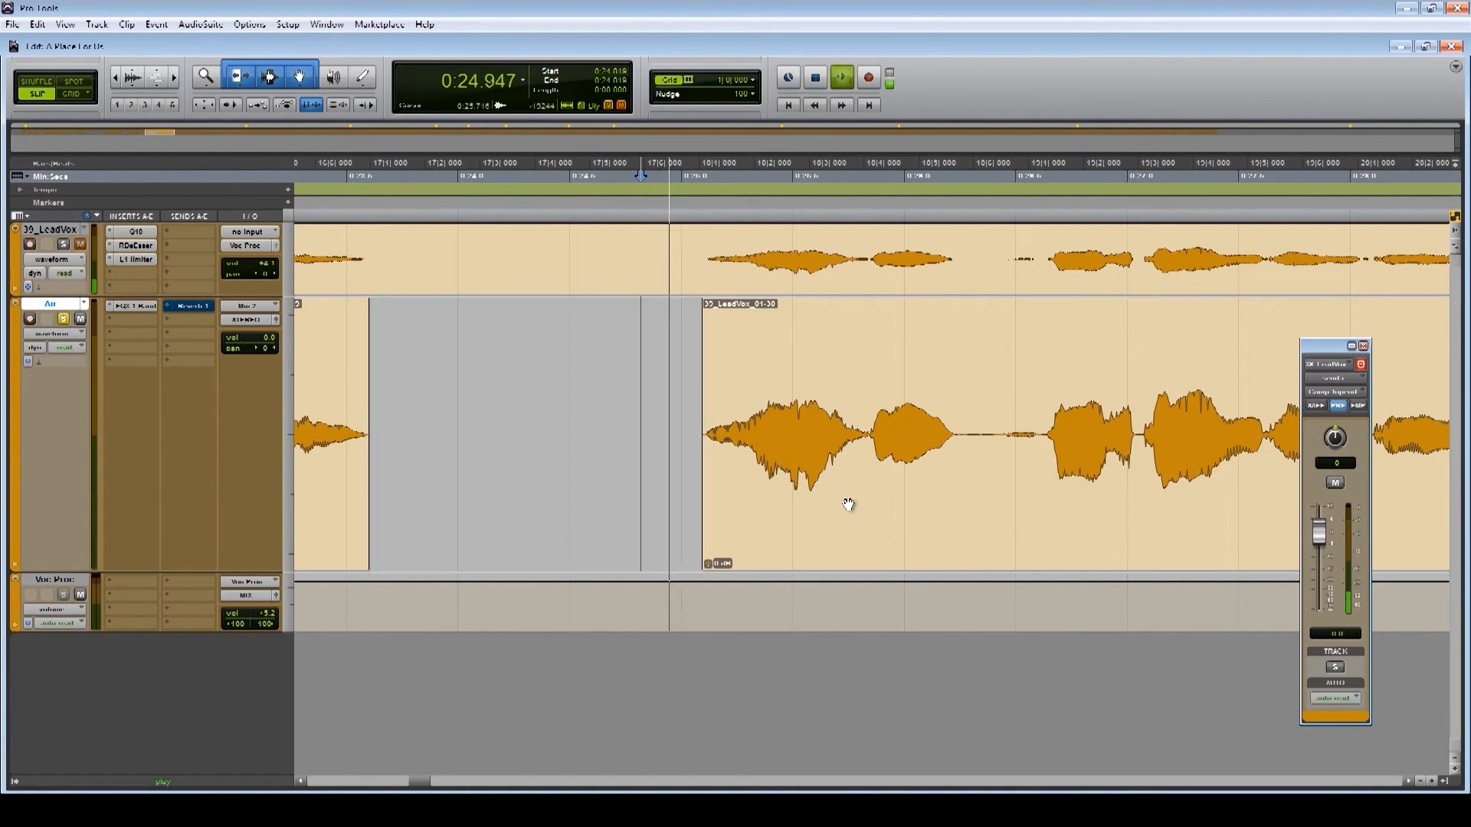
Delete the section from about 0:25.67 to 0:25.85 on the Air track and replay the phrase across the cut
key(space)
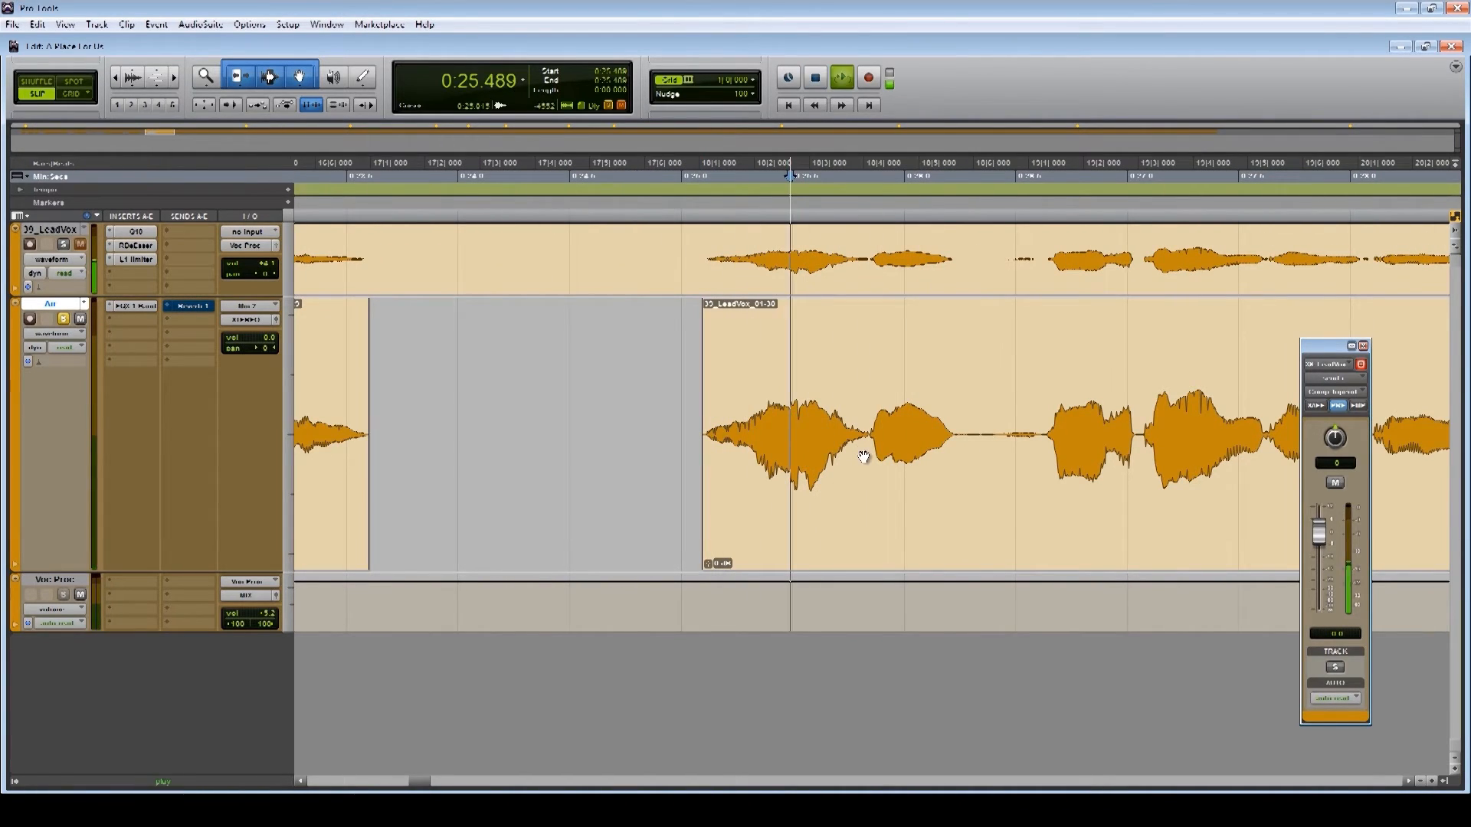
key(space)
drag(834, 417, 871, 406)
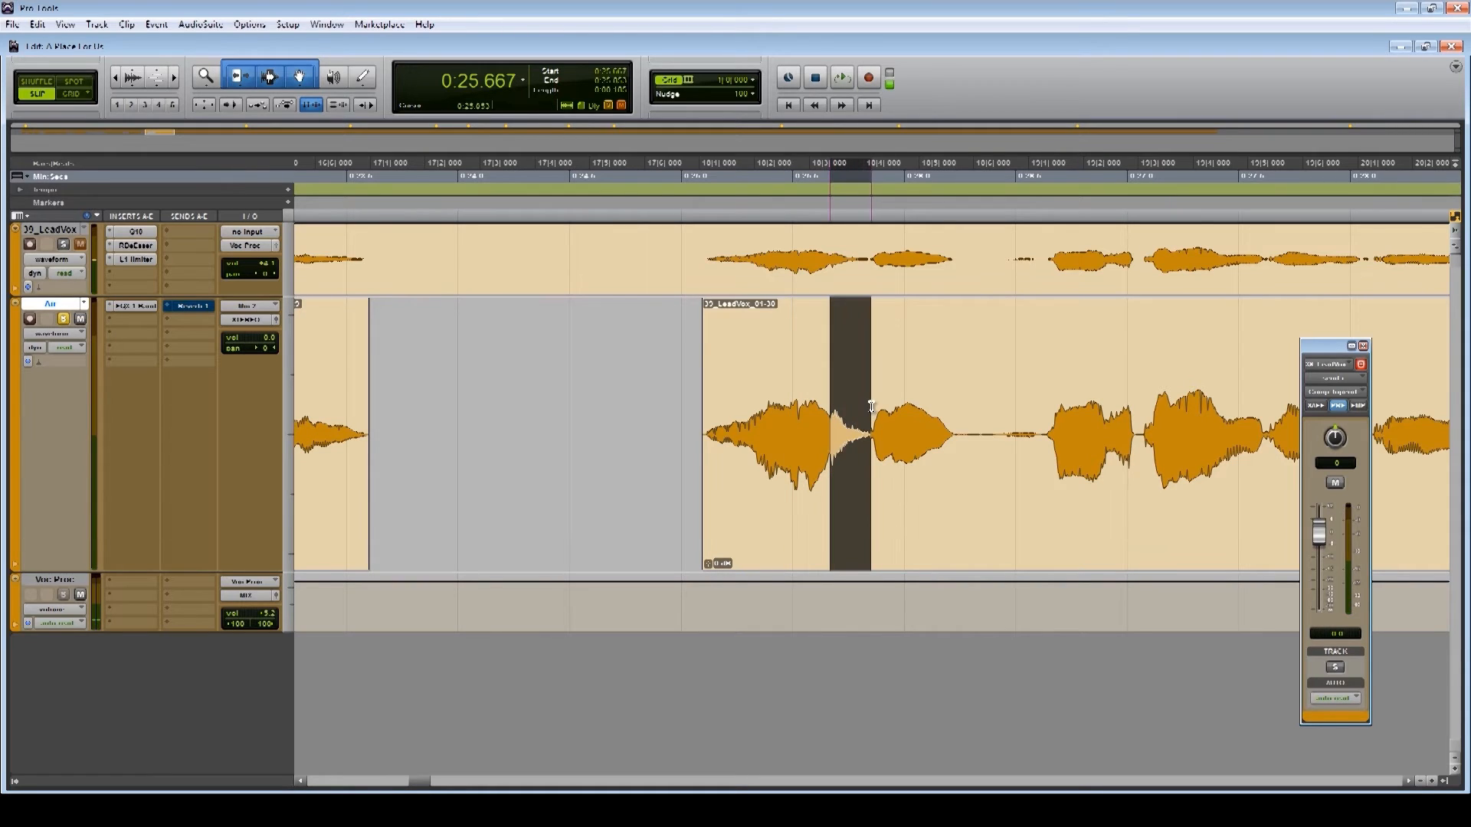
key(Delete)
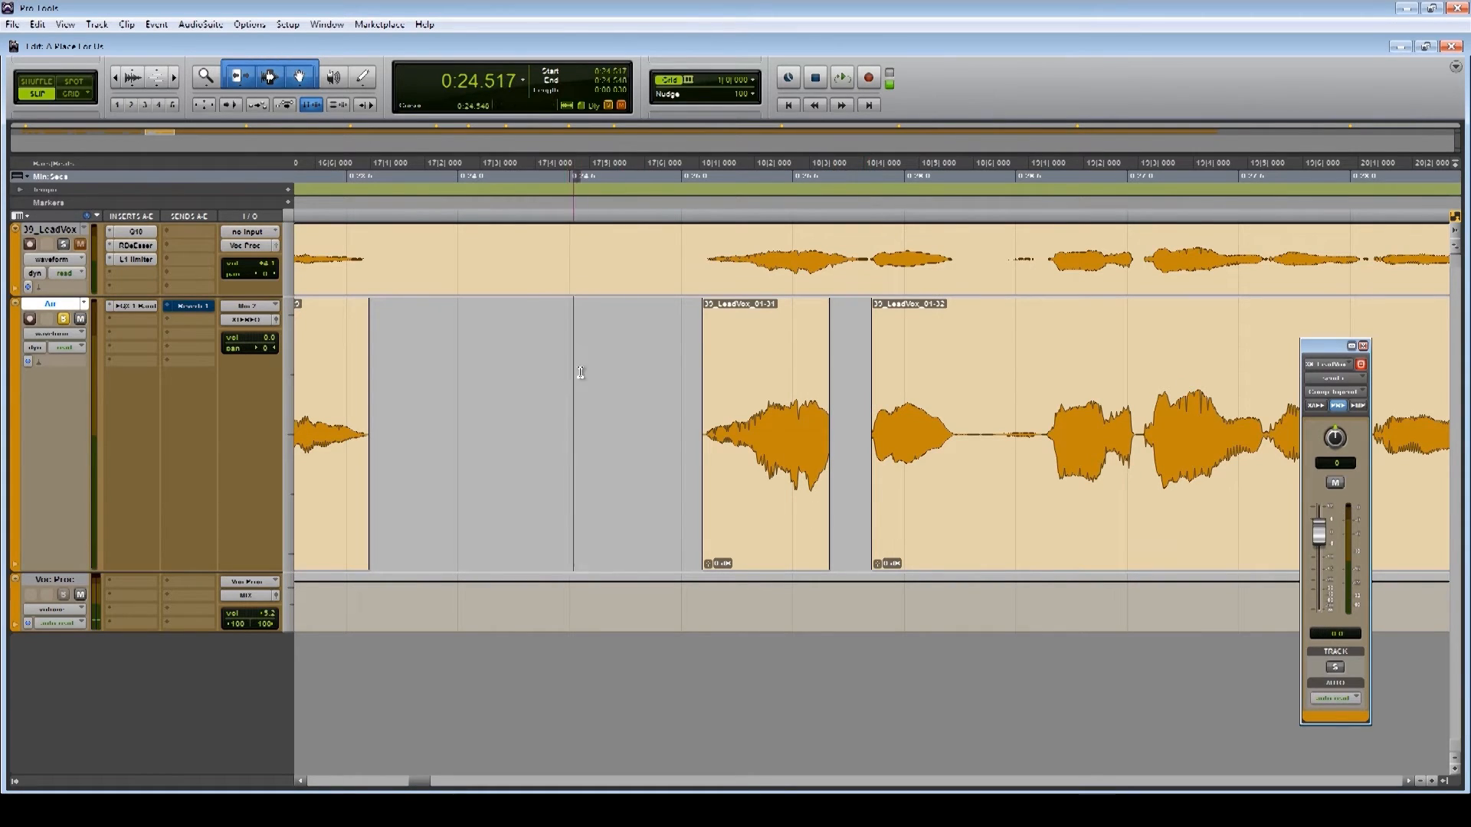
key(space)
click(642, 375)
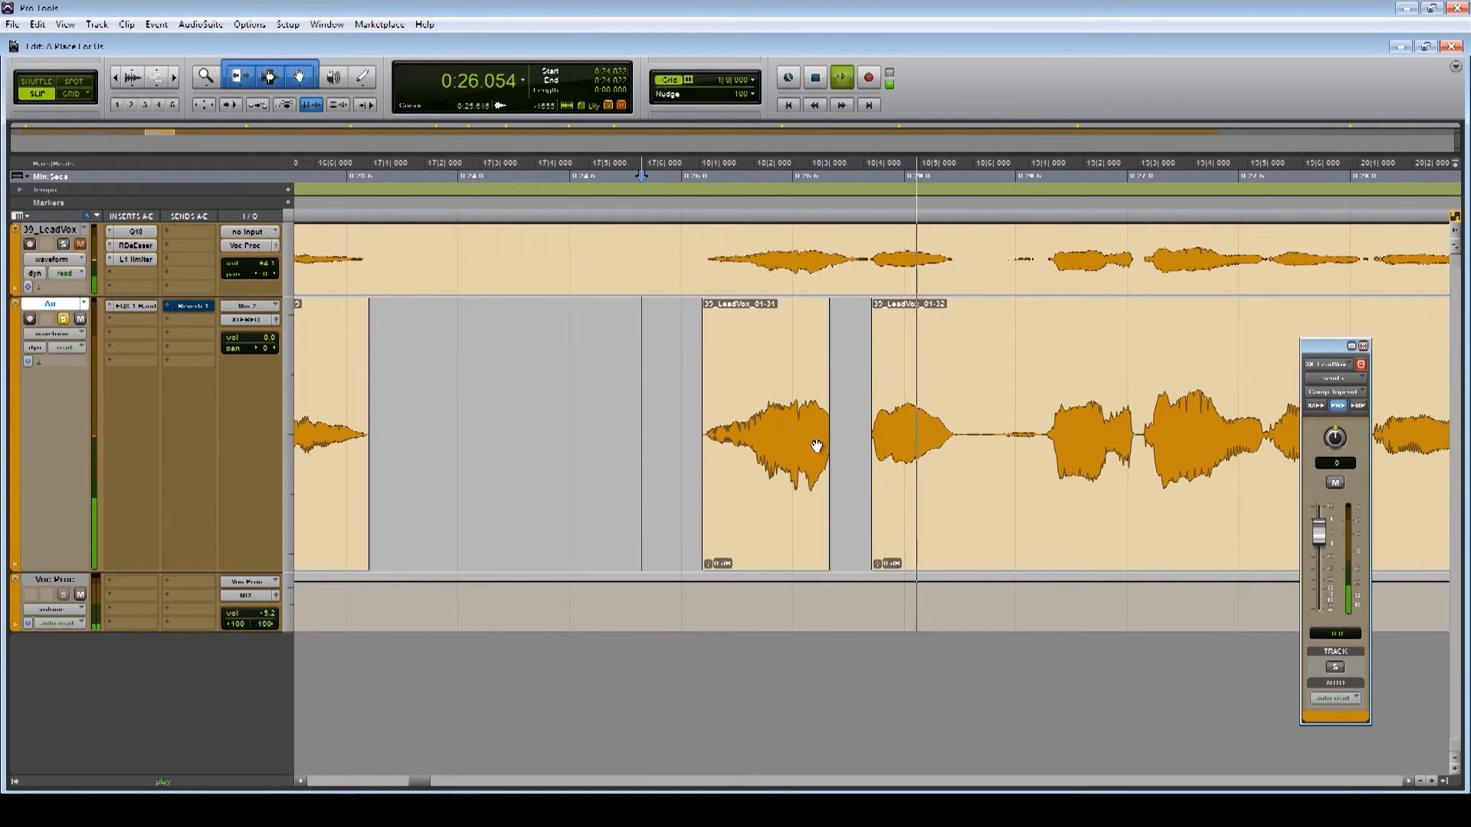
click(662, 417)
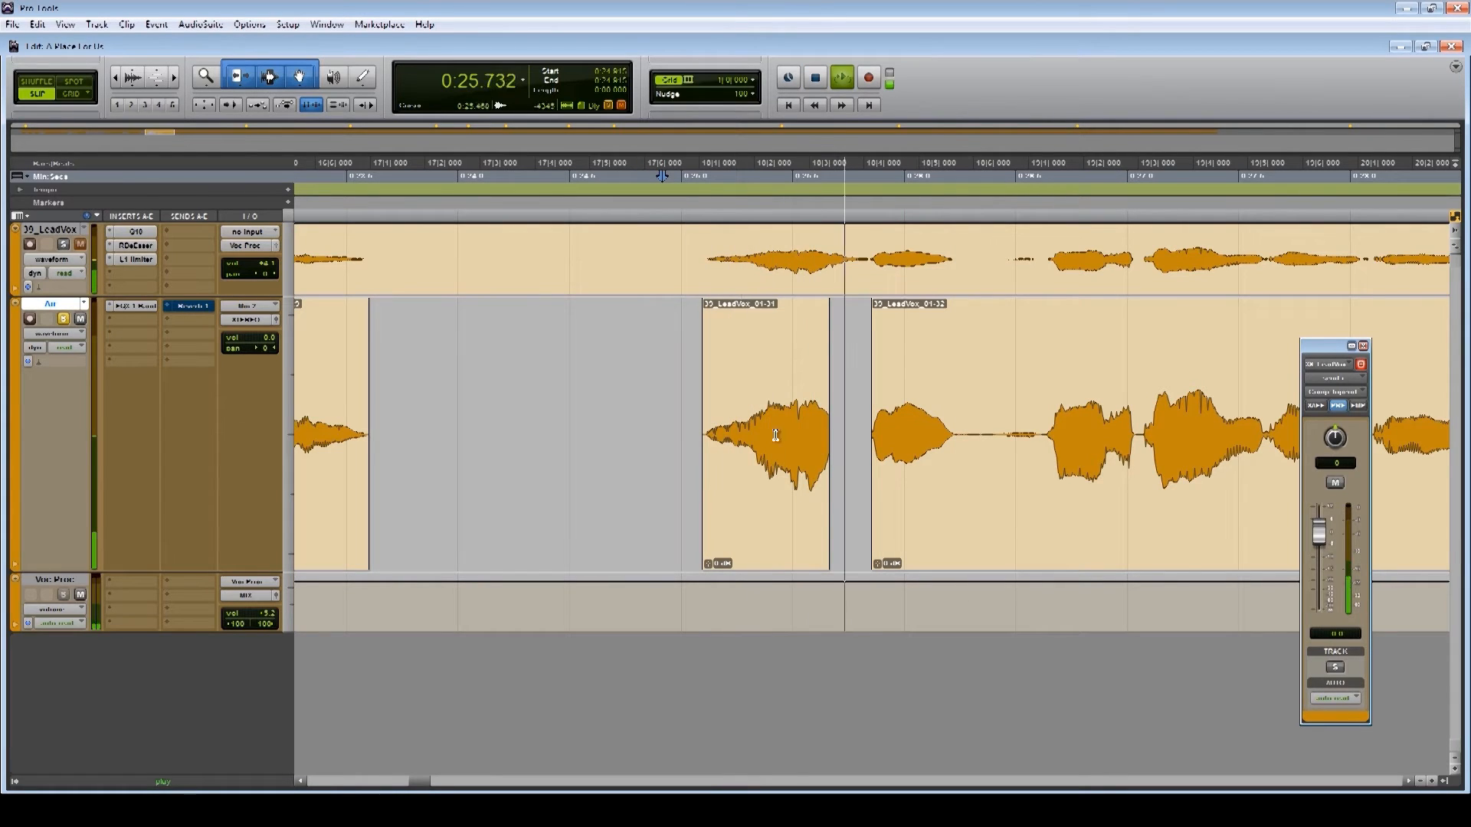
Add a fade-in of about 0.35 seconds to the Air clip starting at about 0:25.1, replaying the phrase to check it
key(space)
drag(705, 304, 767, 299)
click(675, 340)
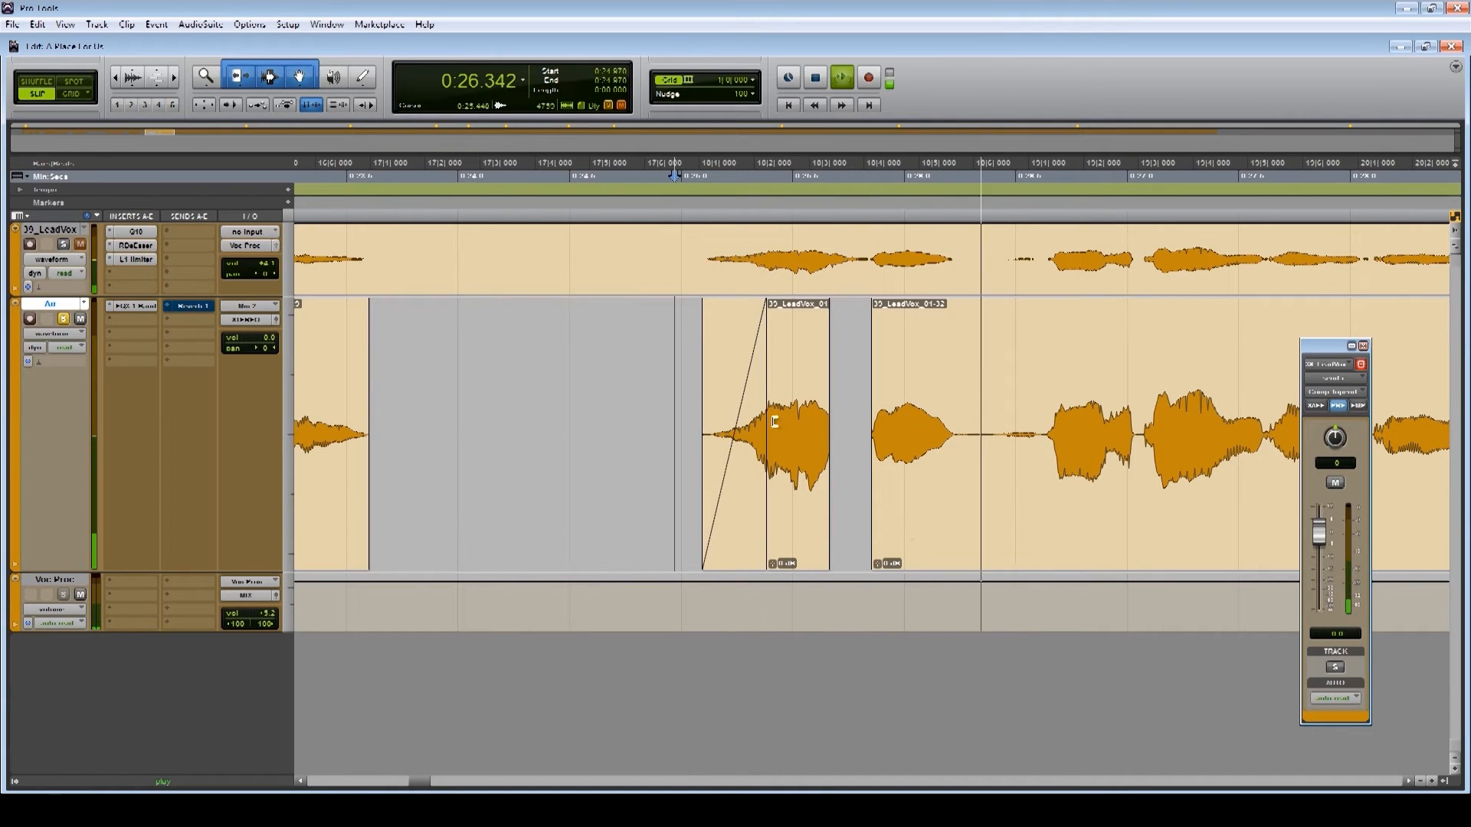
key(space)
drag(760, 423, 774, 423)
click(600, 352)
key(space)
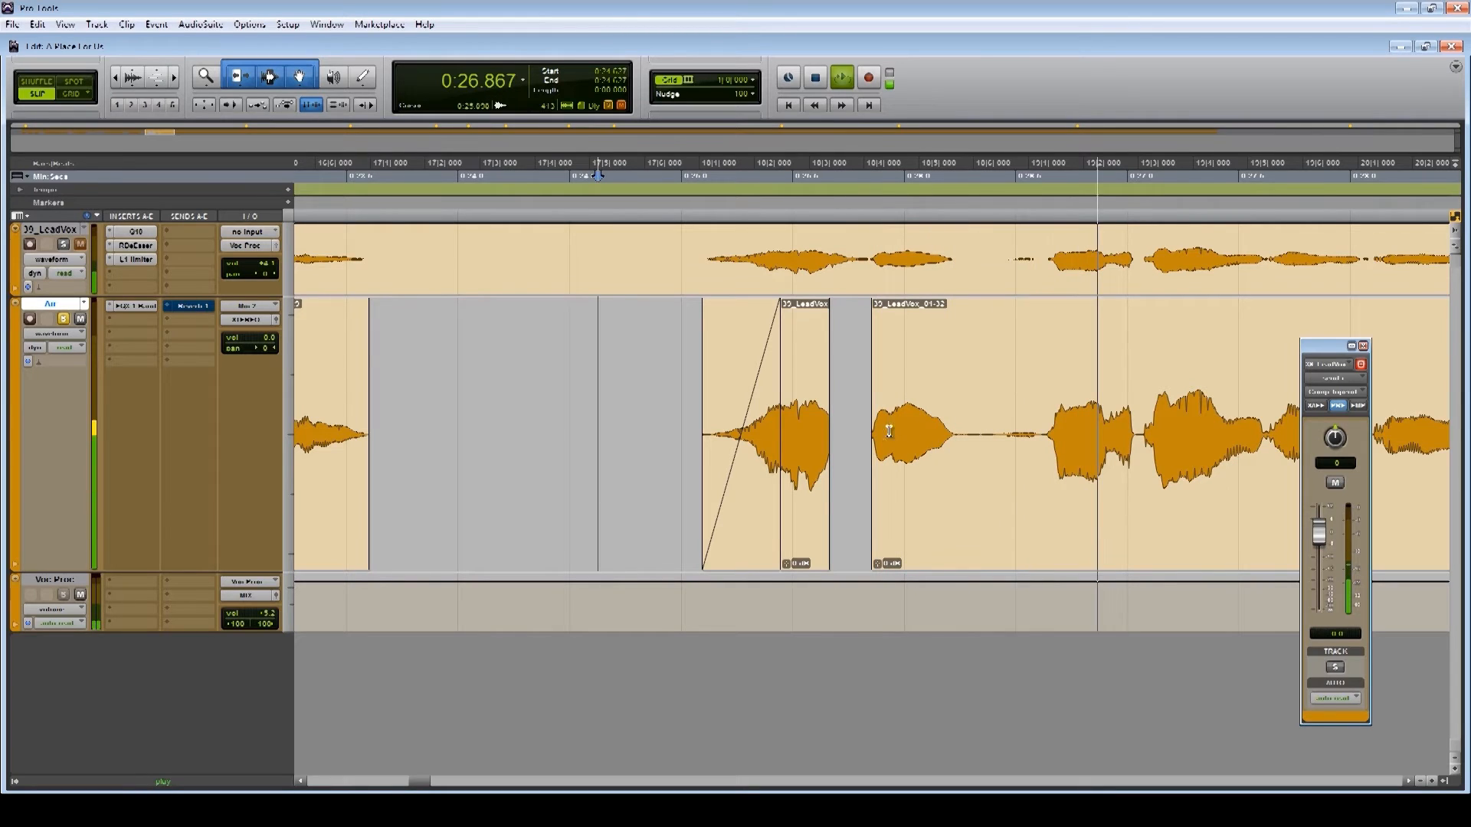
Delete the section from about 0:26.23 to 0:26.64 on the Air track and play through the following words
key(space)
drag(958, 424, 1048, 397)
key(Delete)
key(space)
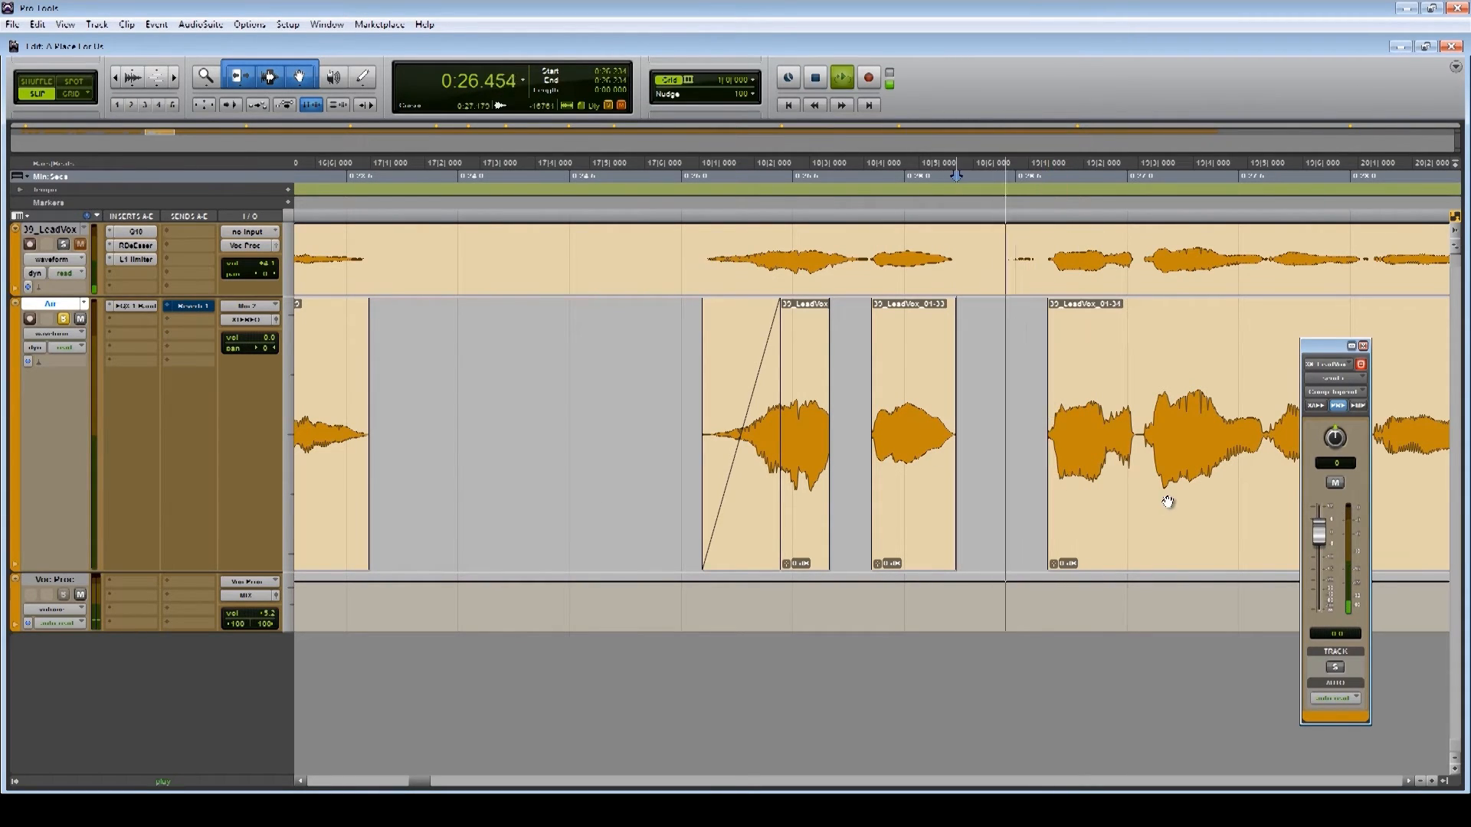
key(space)
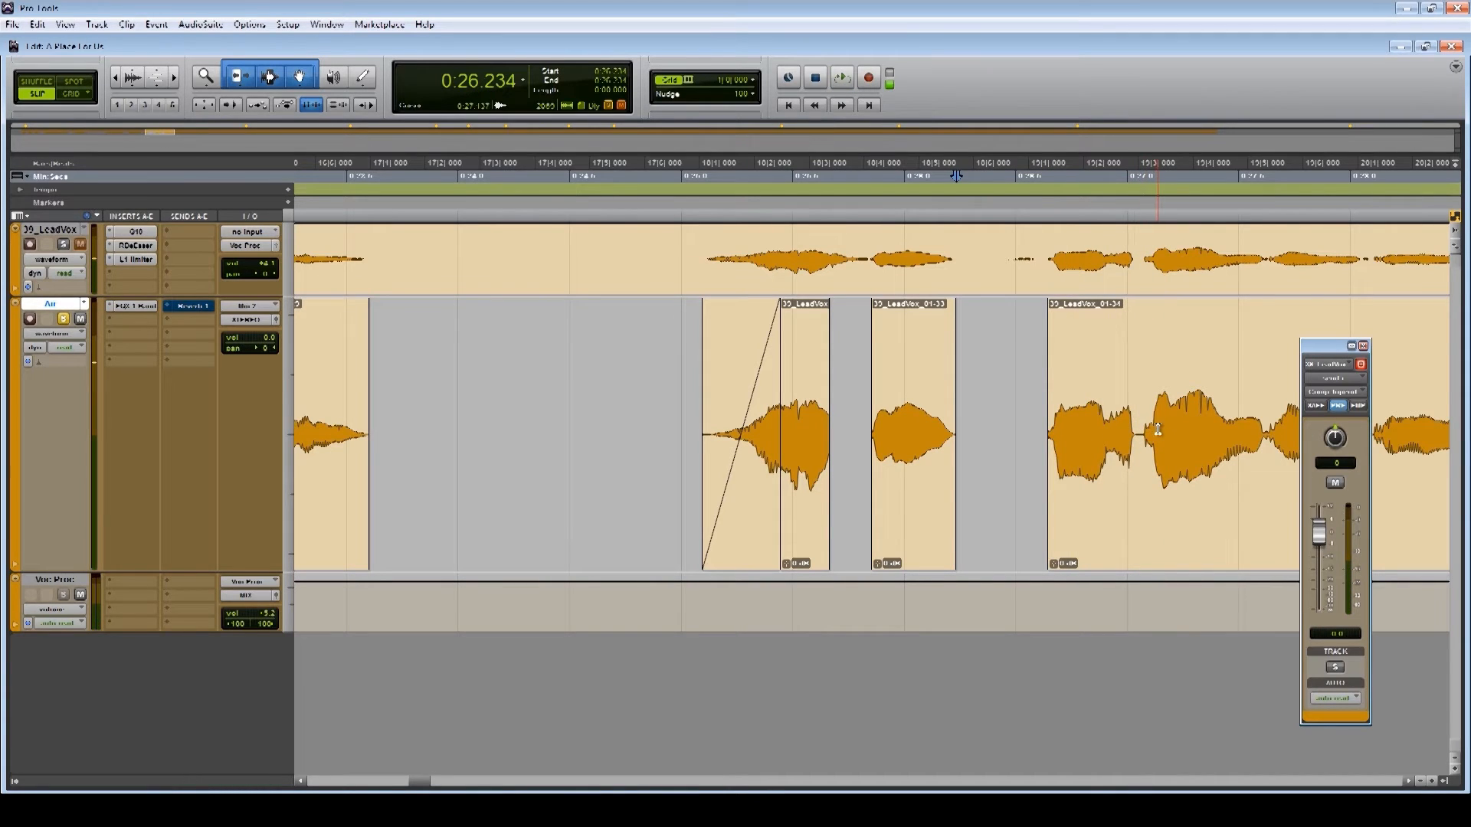
Delete the section from about 0:26.90 to 0:27.11 on the Air track and replay across the cut
drag(1151, 429, 1111, 440)
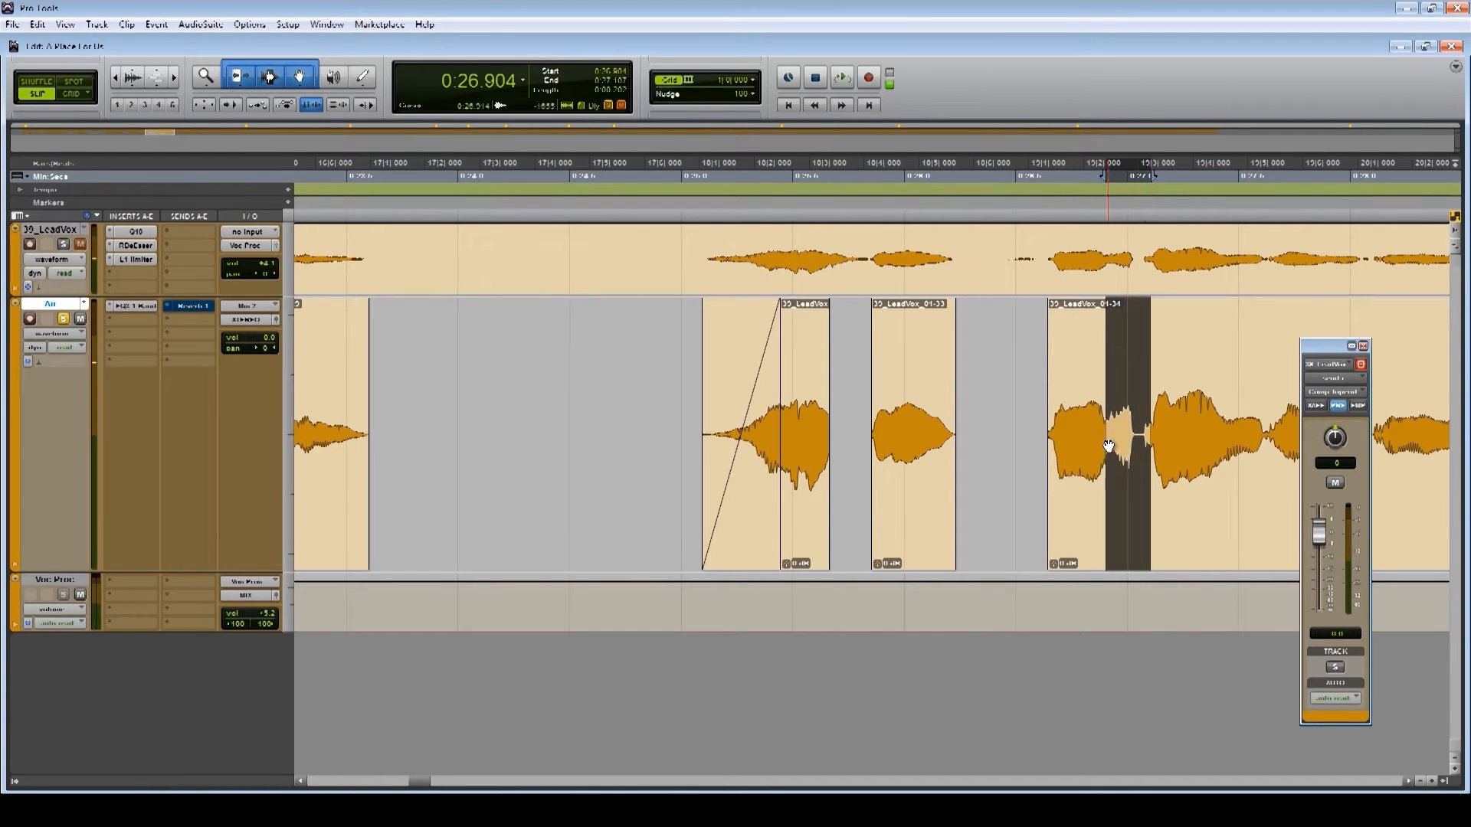
key(Delete)
key(space)
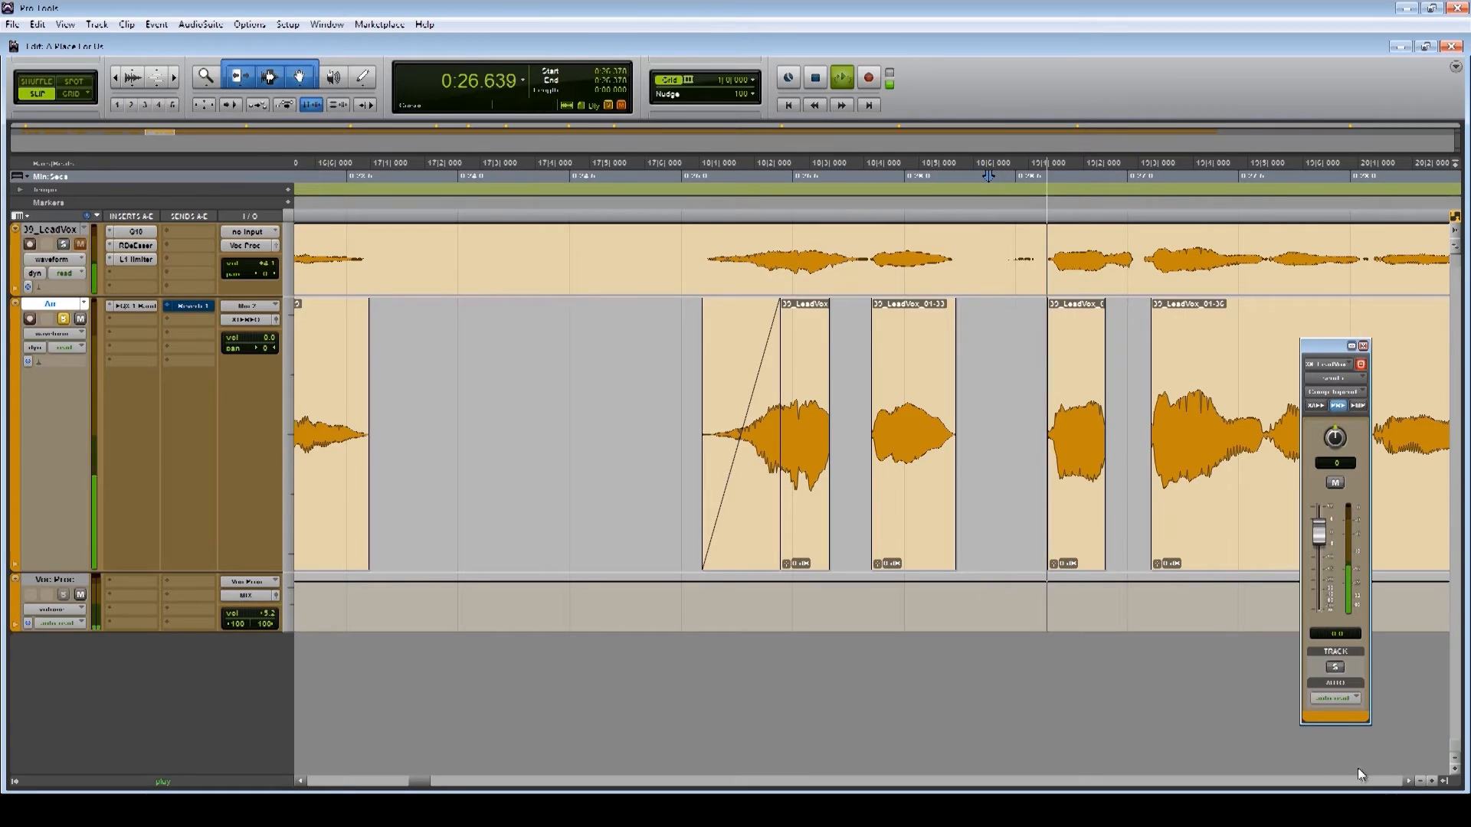
click(1408, 783)
key(space)
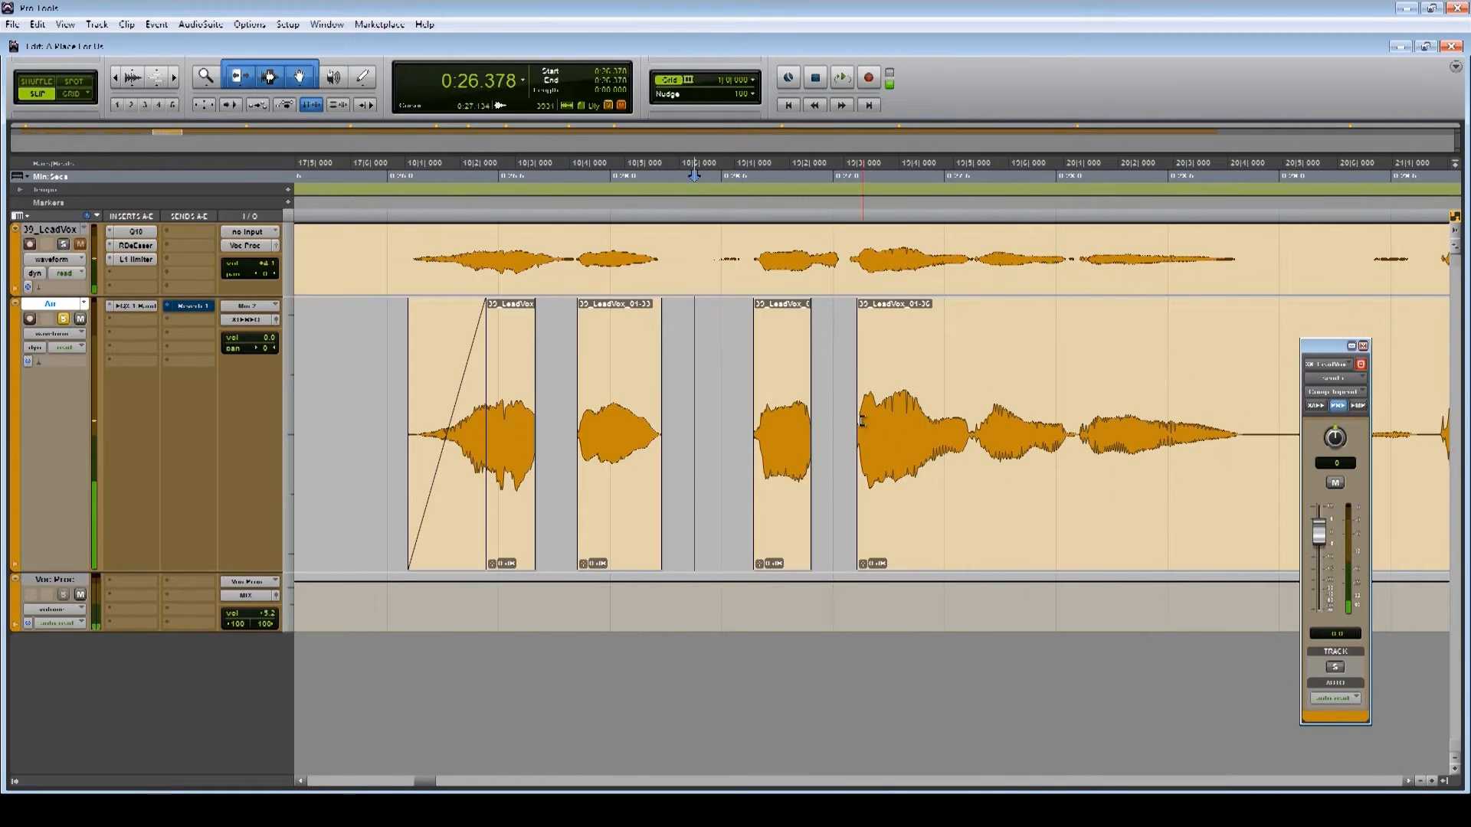
Trim the end of the clip before the new cut to about 0:26.88 and replay it
drag(813, 427, 806, 428)
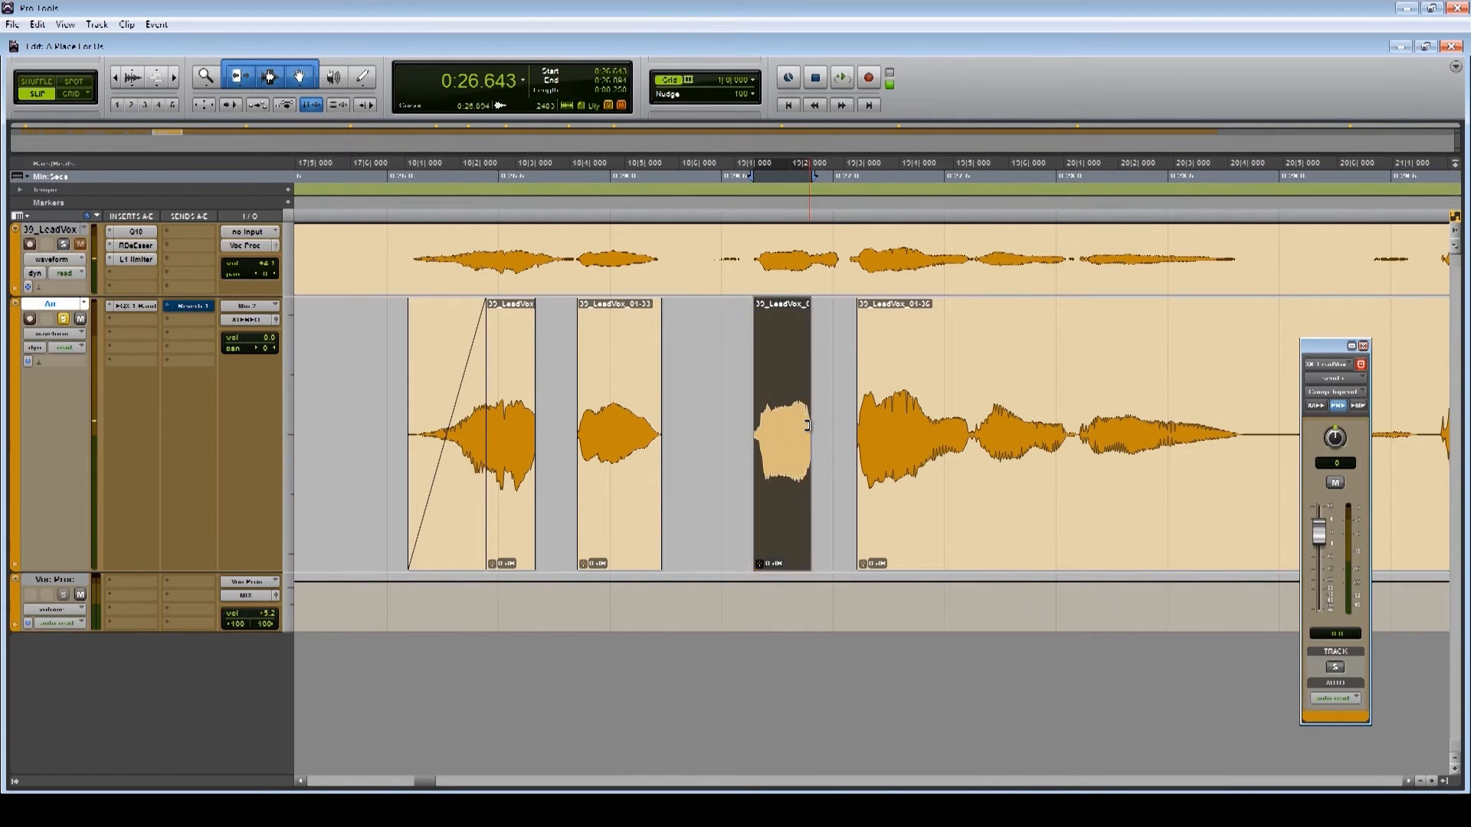
click(724, 422)
key(space)
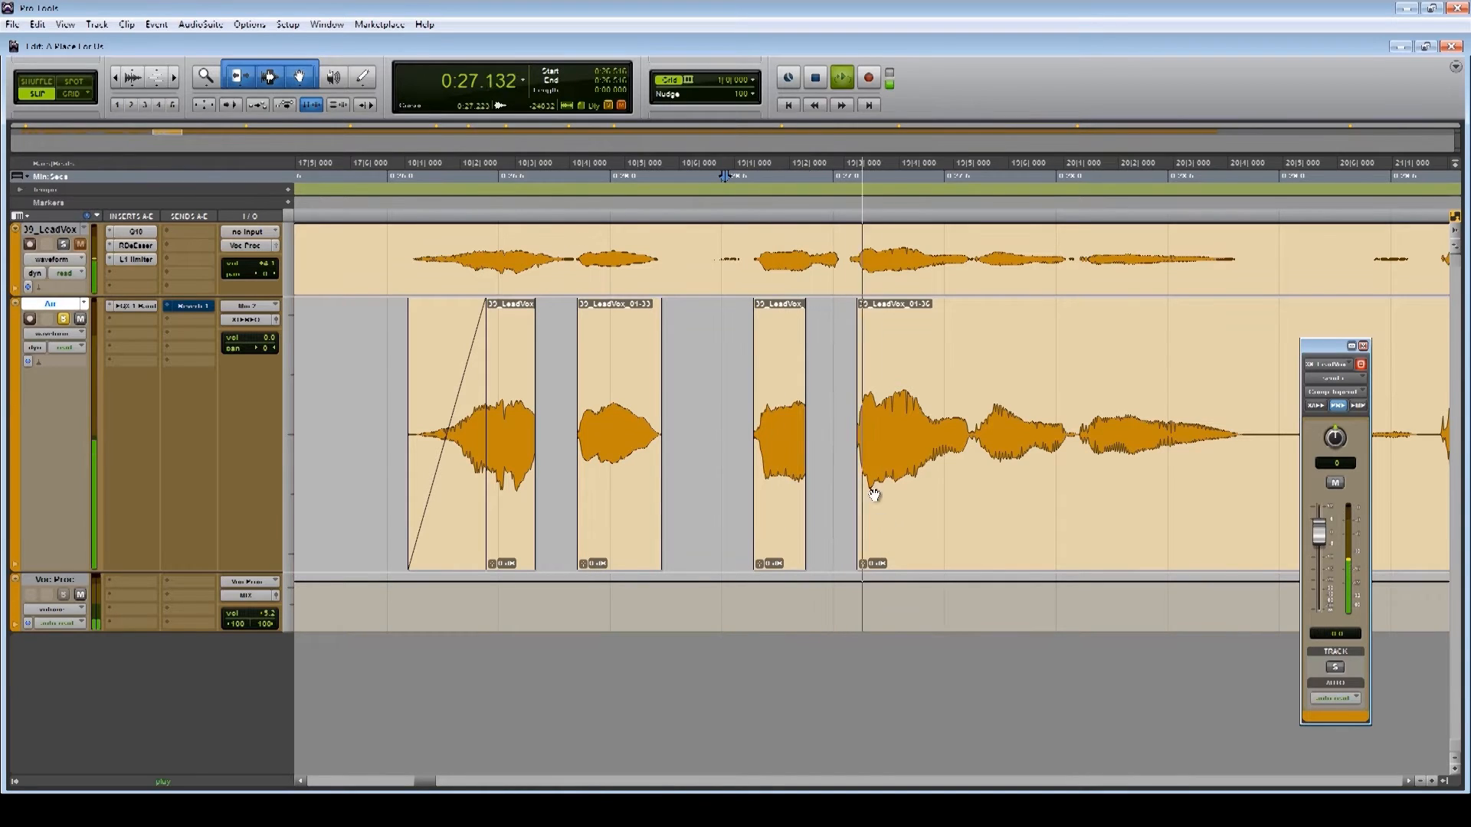
Trim the start of the clip after the cut to about 0:27.13 and play from just before it
key(space)
drag(863, 418, 866, 419)
key(space)
key(space)
click(846, 420)
key(space)
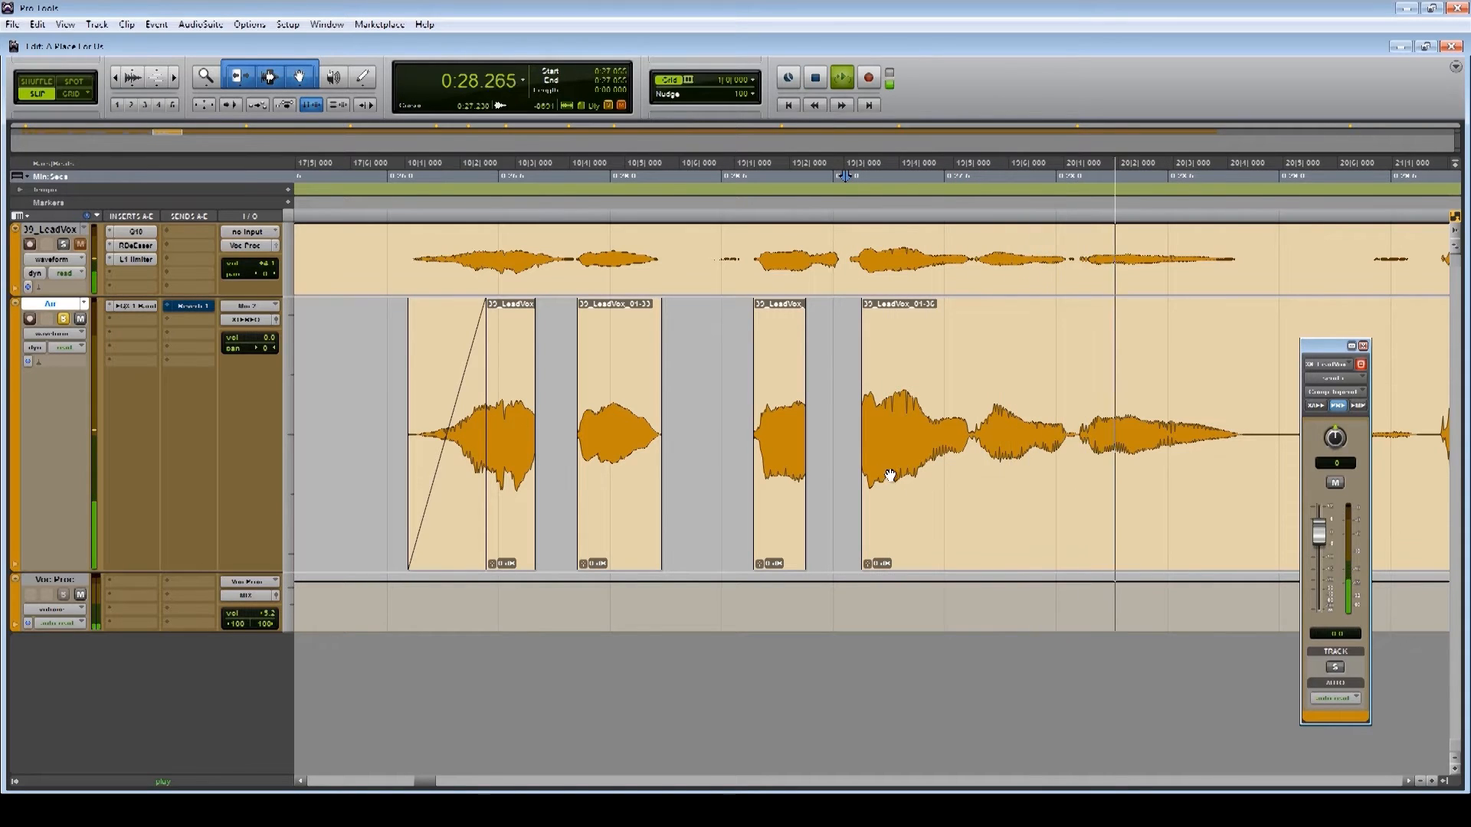
Add a fade-in of about 0.07 seconds to the clip starting at 0:27.13 and replay the phrase
key(space)
drag(863, 460, 878, 460)
click(830, 327)
key(space)
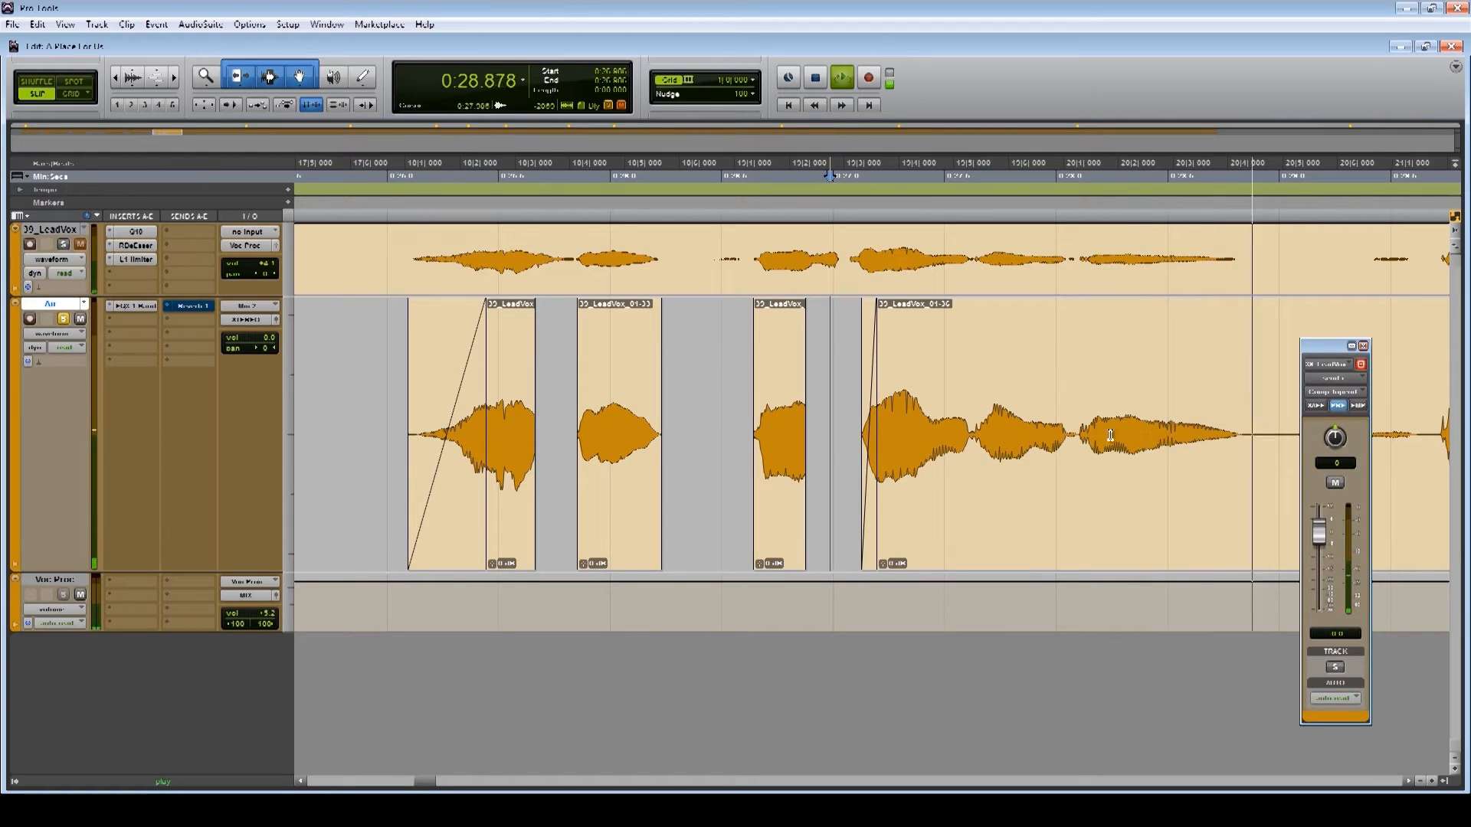
Delete the roughly 0.03-second note attack at about 0:28.10 on the Air track
key(space)
click(1078, 417)
key(space)
shift+click(1085, 425)
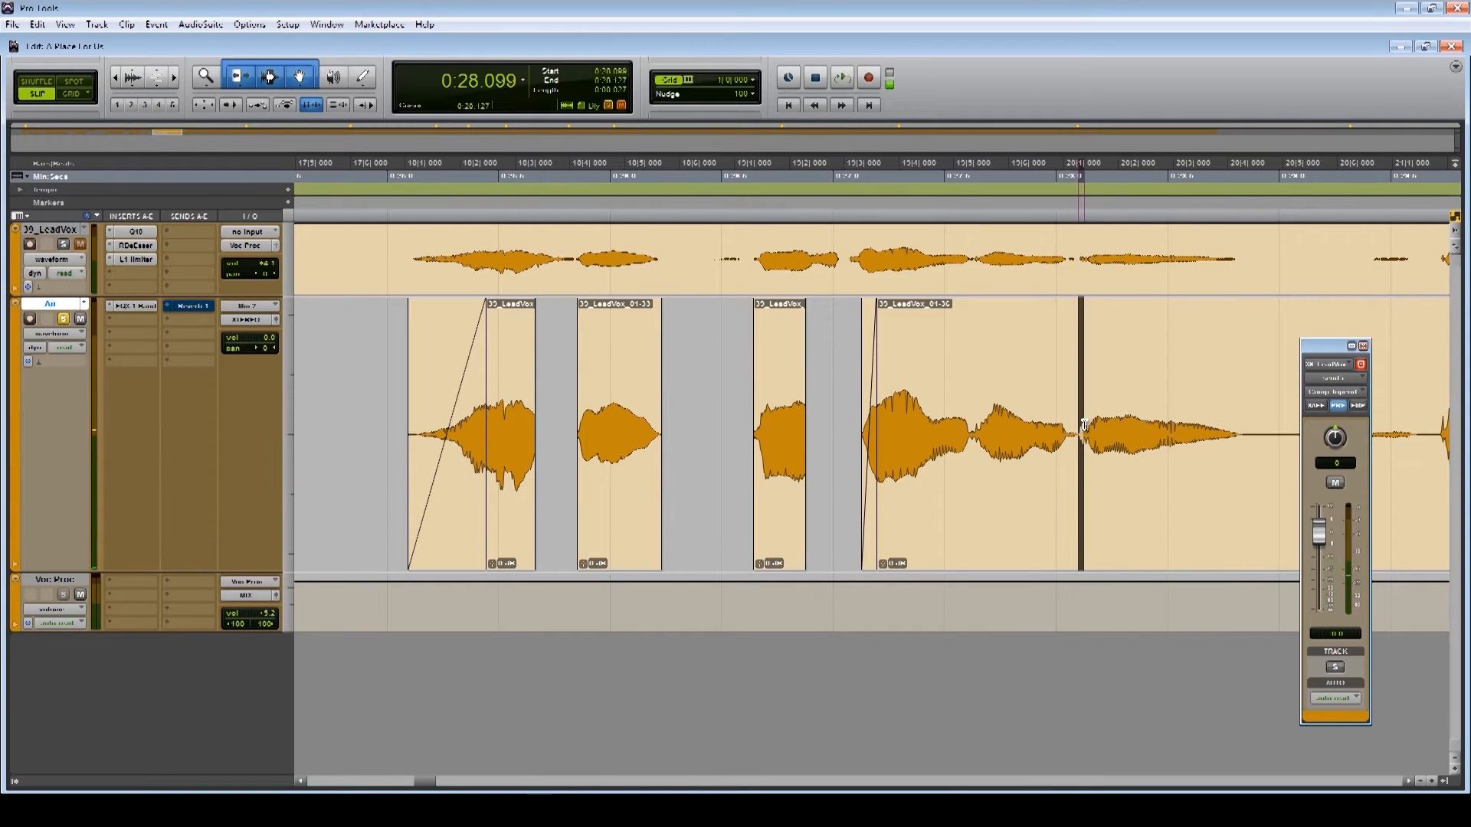
key(Delete)
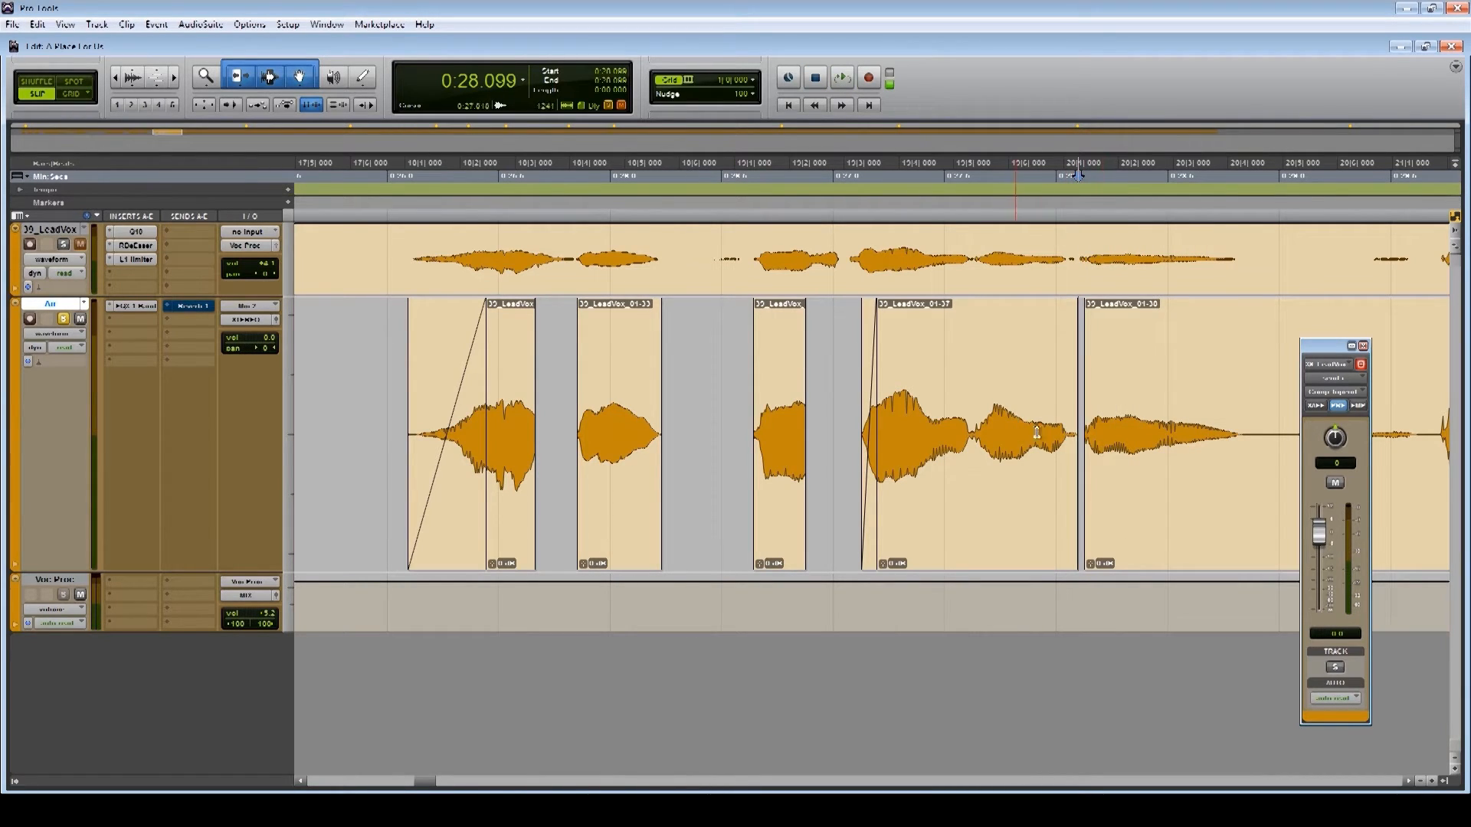
Trim the end of the clip before the removed attack to about 0:28.09 and replay the phrase
double_click(1071, 431)
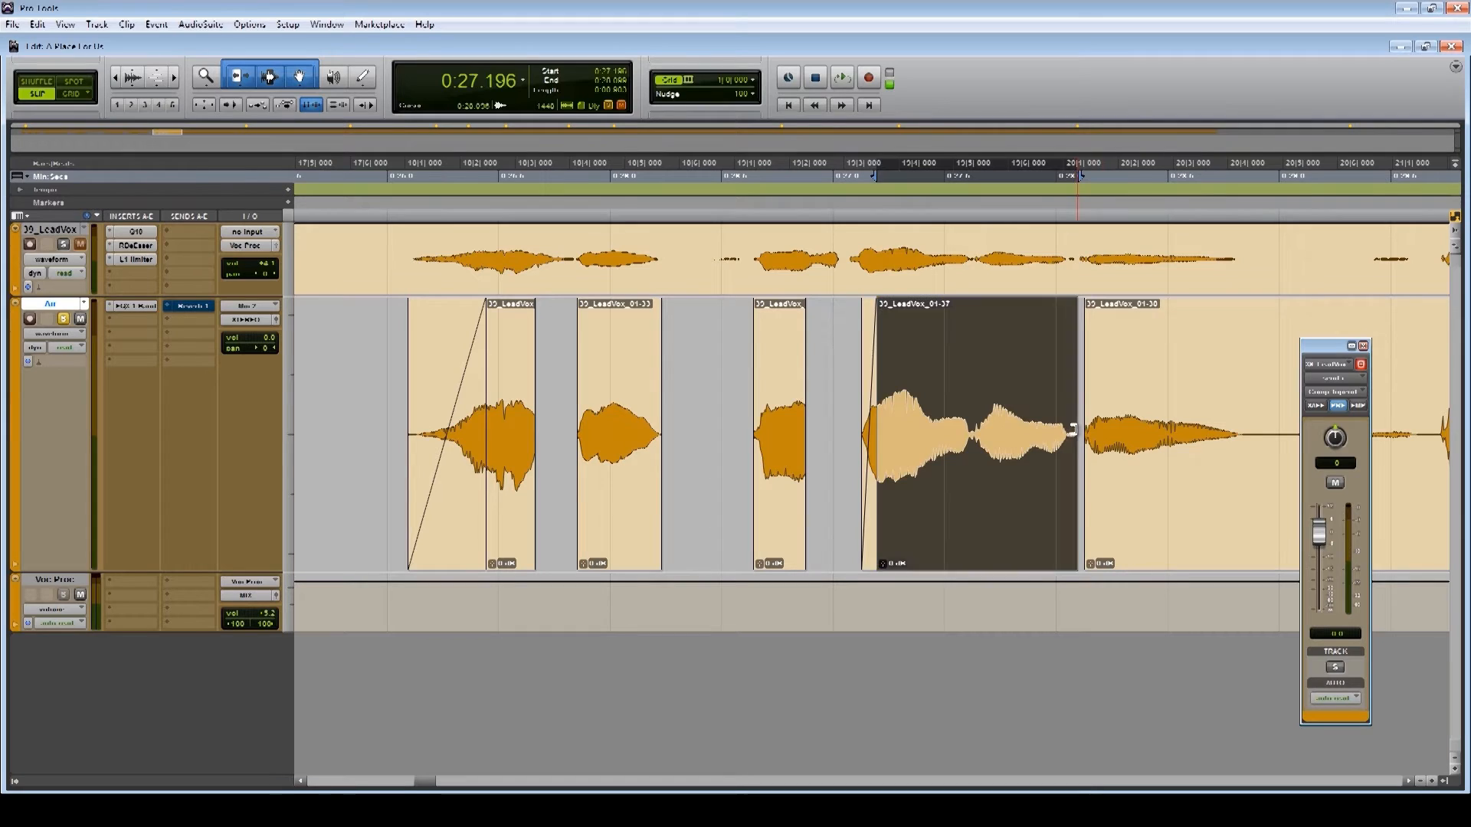
click(827, 393)
key(space)
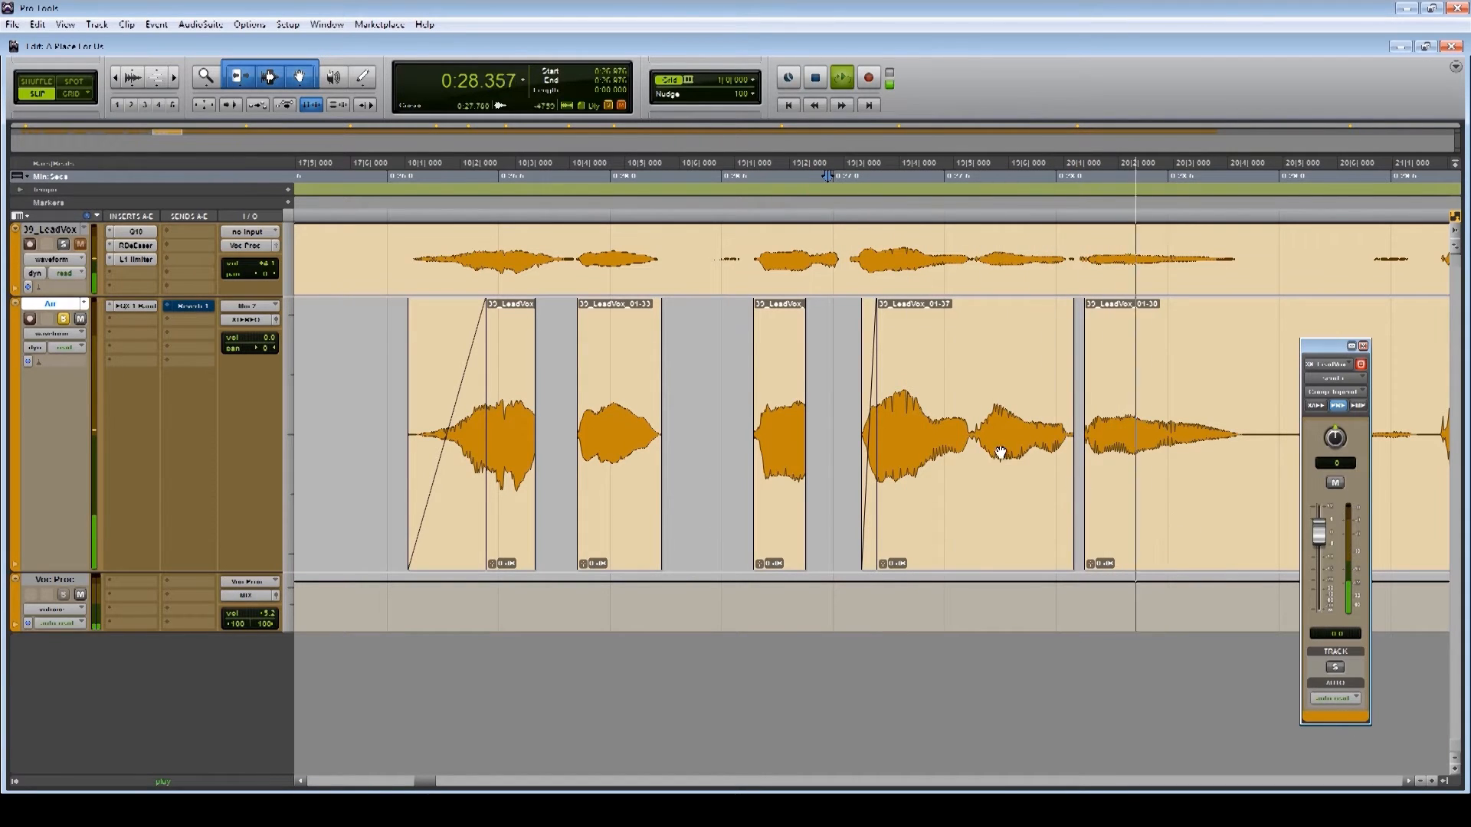
Delete the short note attack from about 0:27.61 to 0:27.66 on the Air track
key(space)
click(970, 426)
key(space)
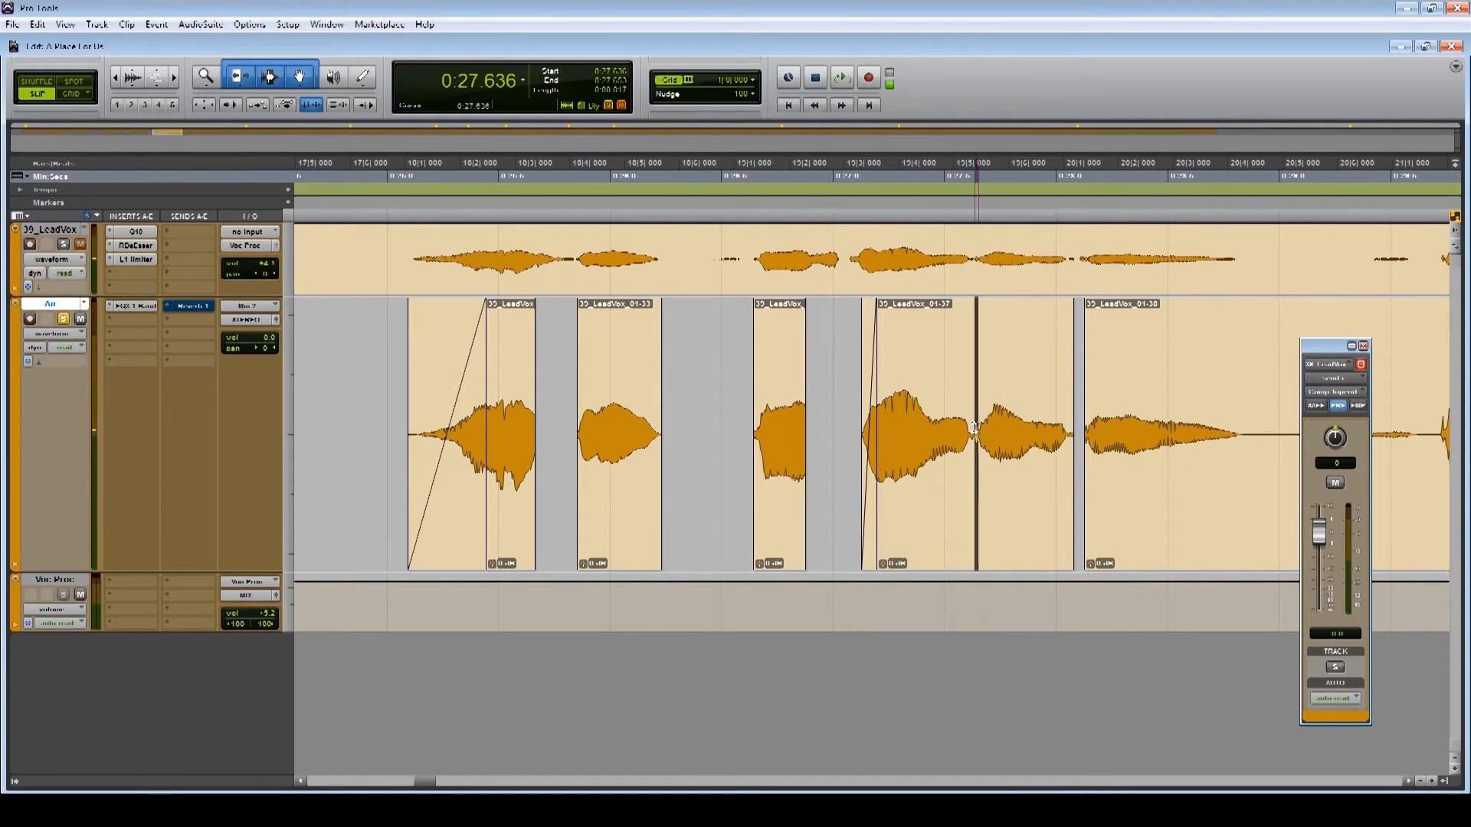
drag(973, 426, 970, 426)
key(Delete)
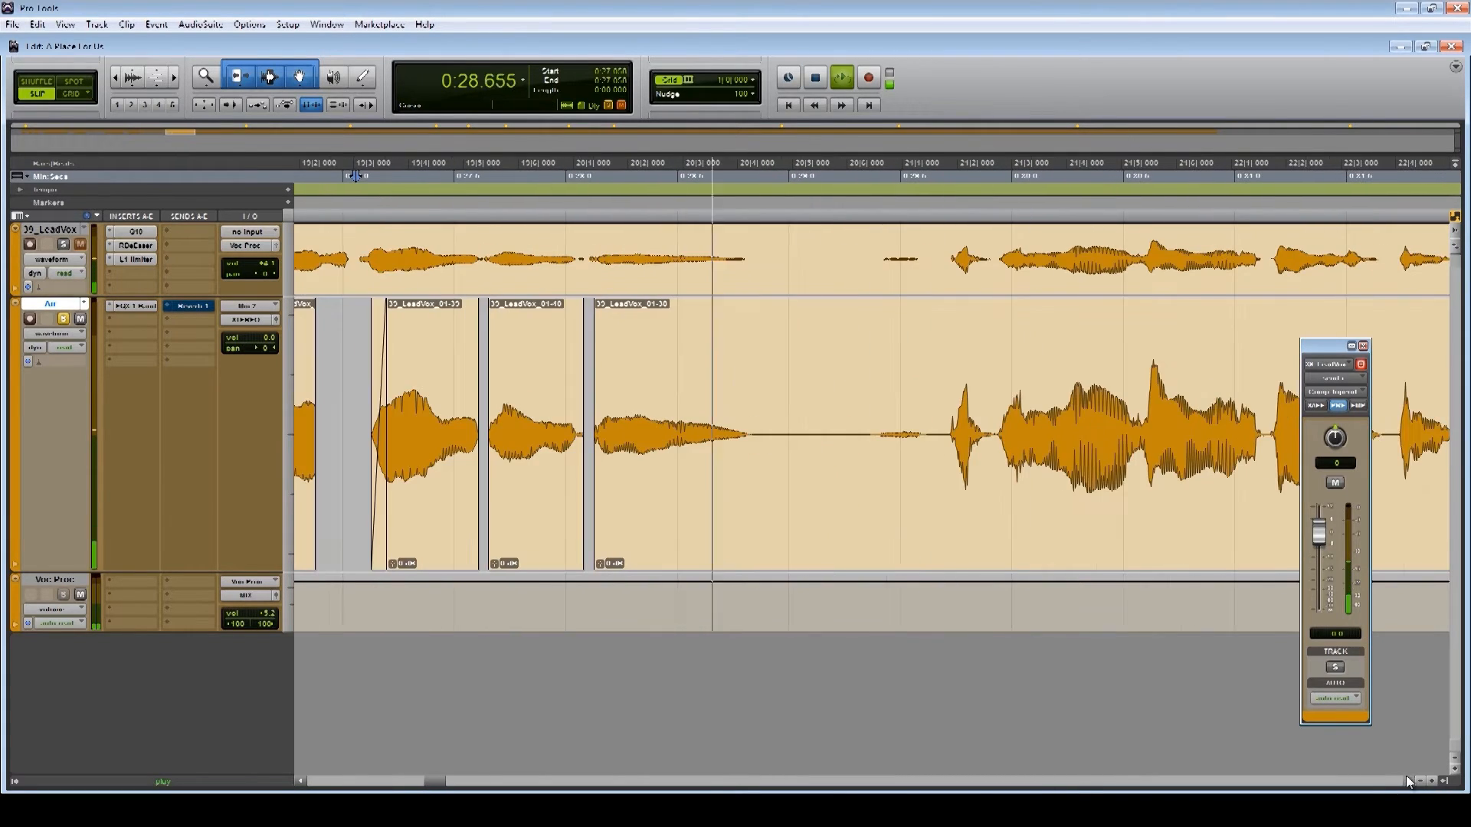
Delete the gap from about 0:28.87 to 0:29.68 on the Air track and play into the next phrase
key(space)
drag(758, 421, 942, 397)
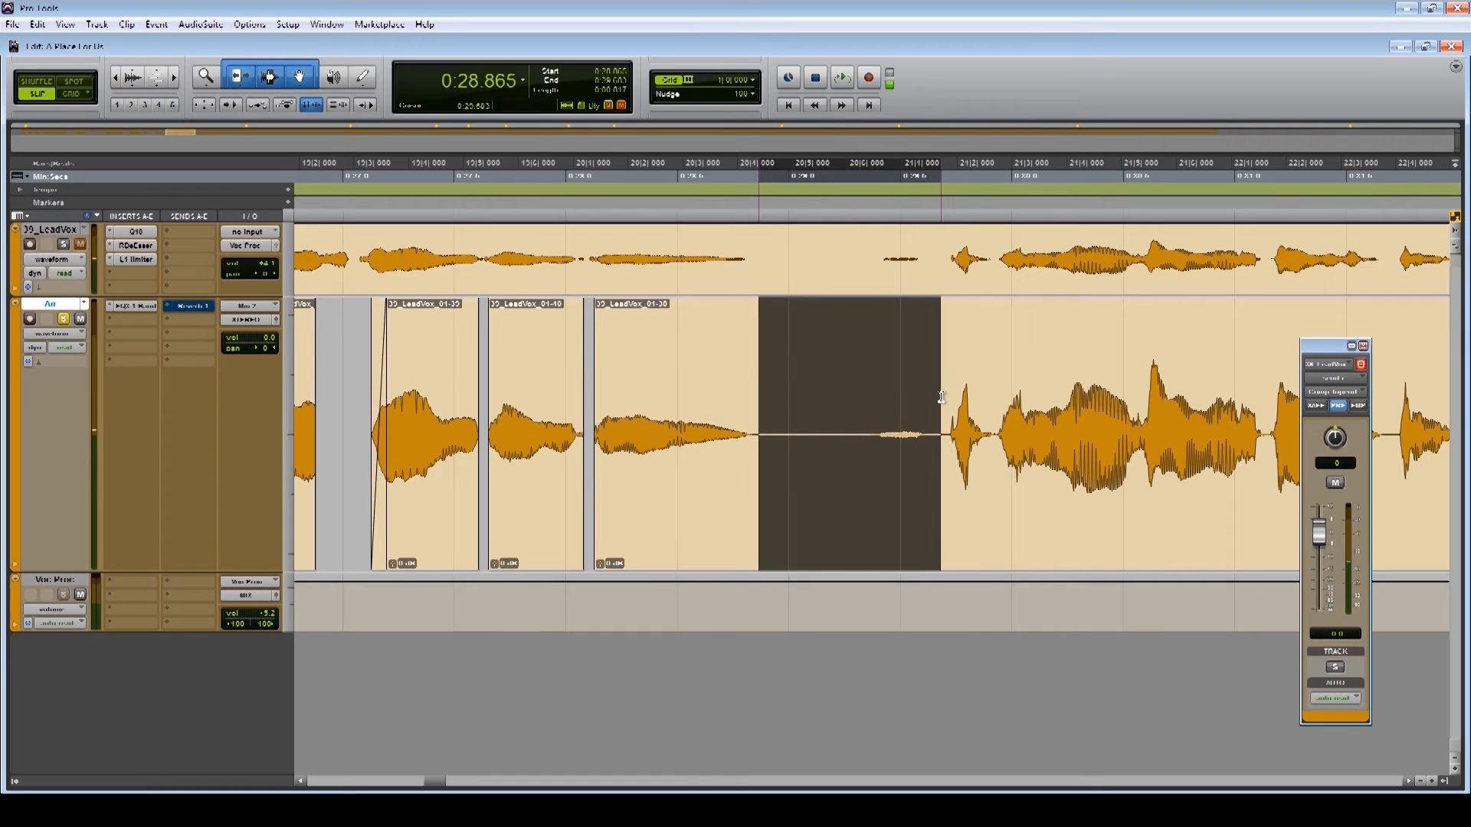
key(Delete)
key(space)
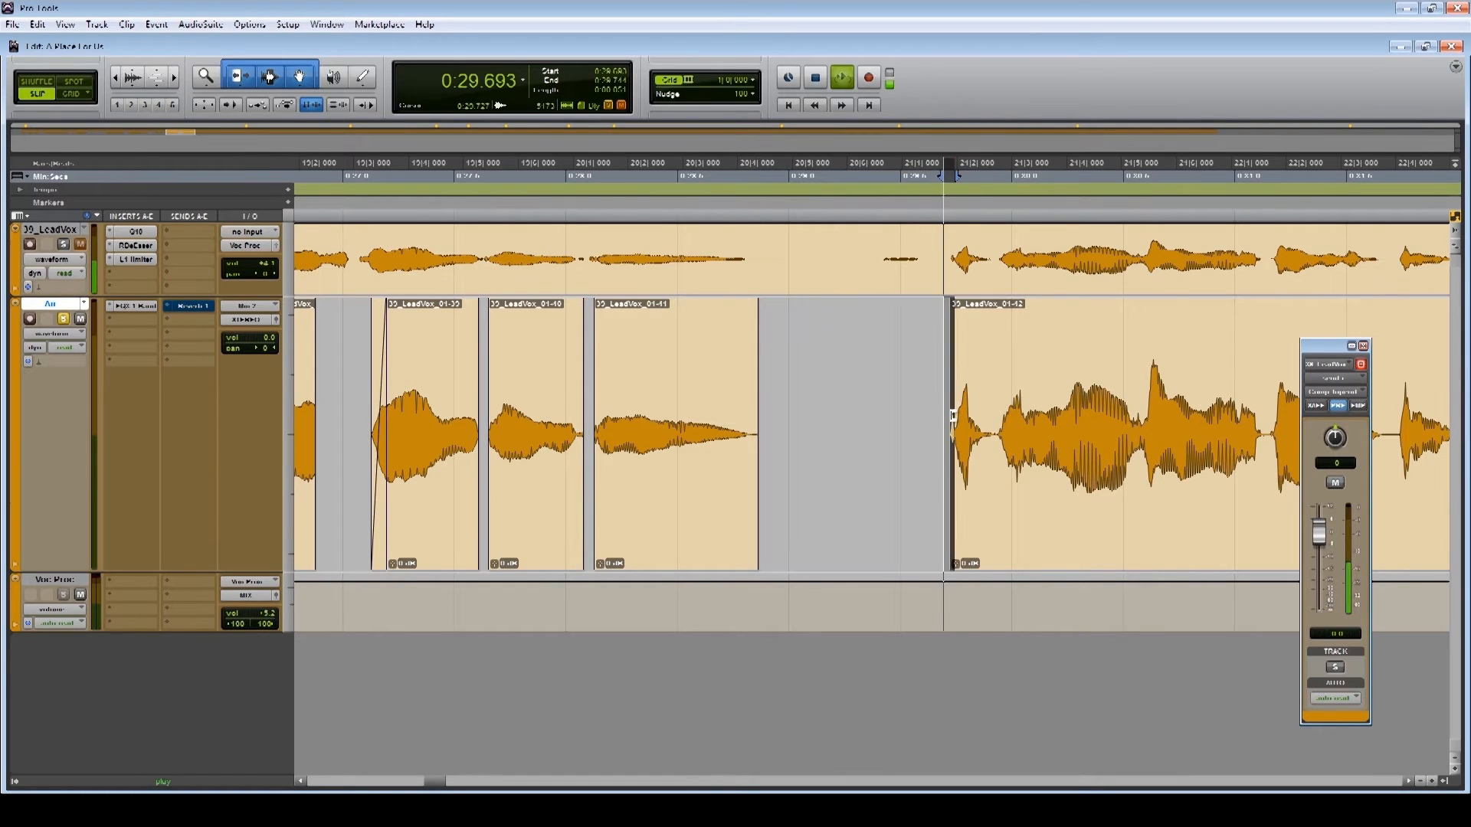
Cut the note attack off the clip after the gap so it starts at about 0:29.74, and replay it
key(space)
key(Delete)
key(space)
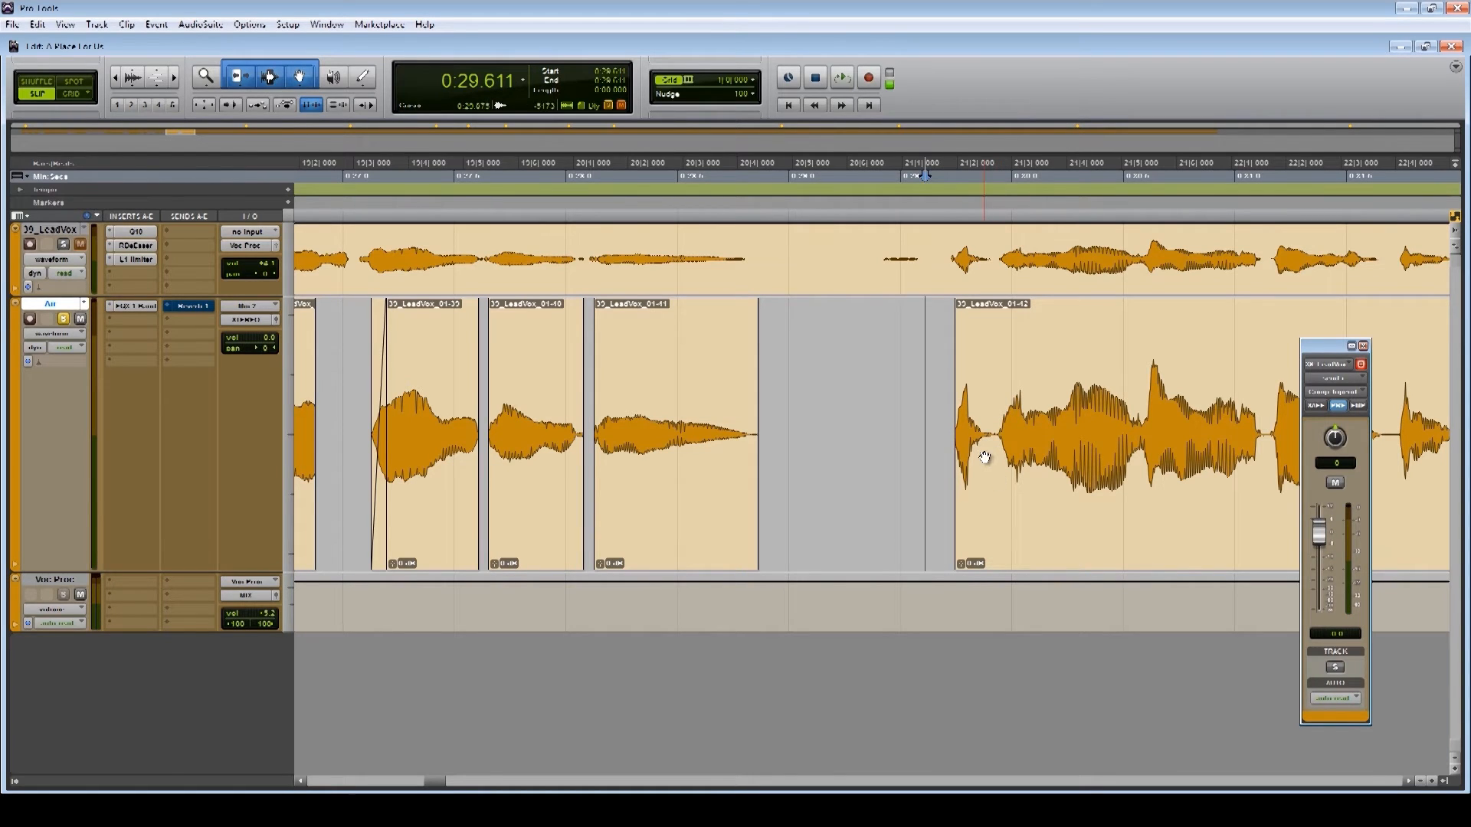
key(space)
Delete the note attack from about 0:29.93 to 0:30.06 on the Air track and replay the spot
click(1000, 437)
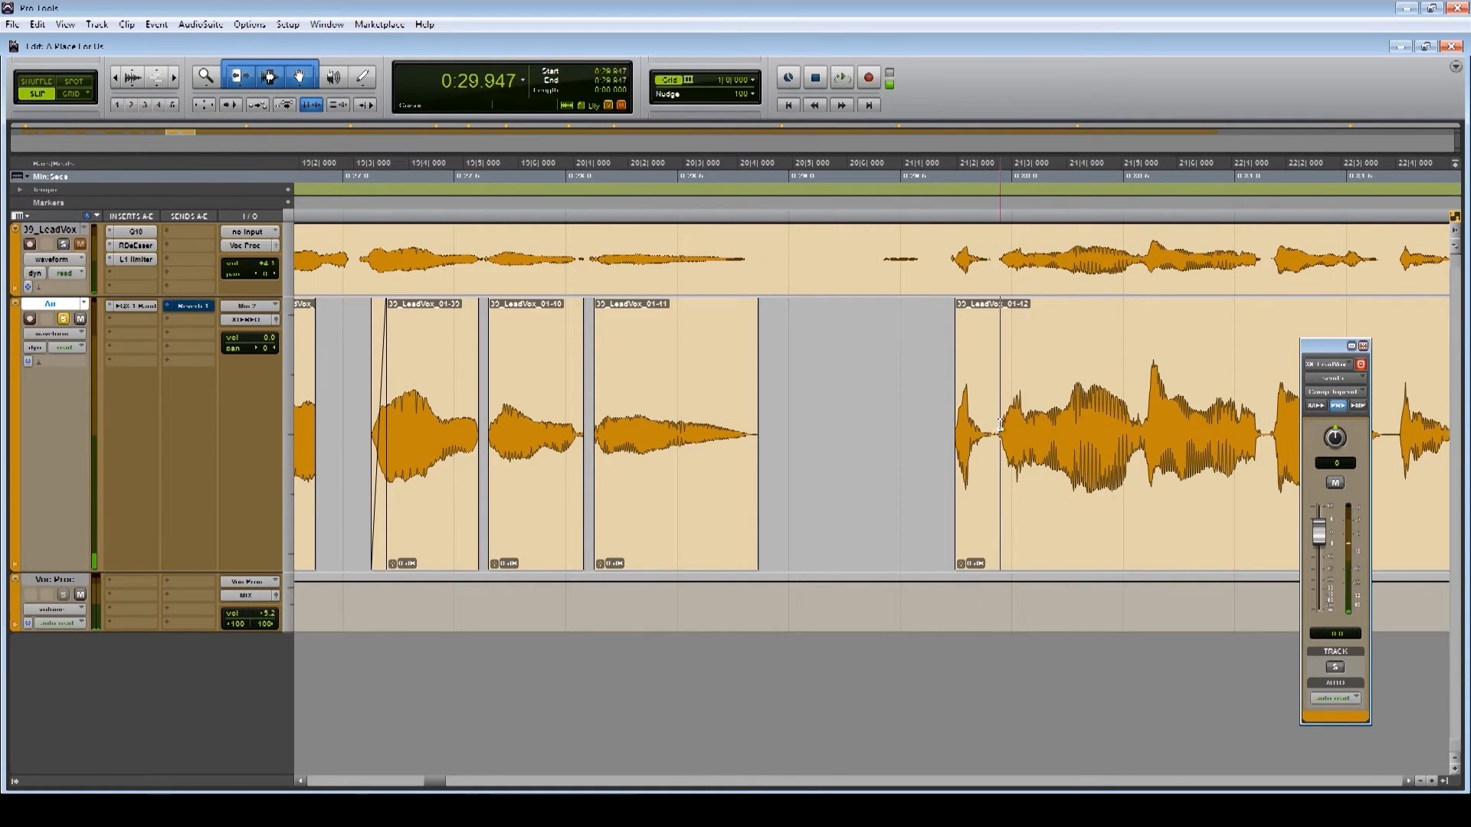
key(space)
drag(997, 433, 1019, 430)
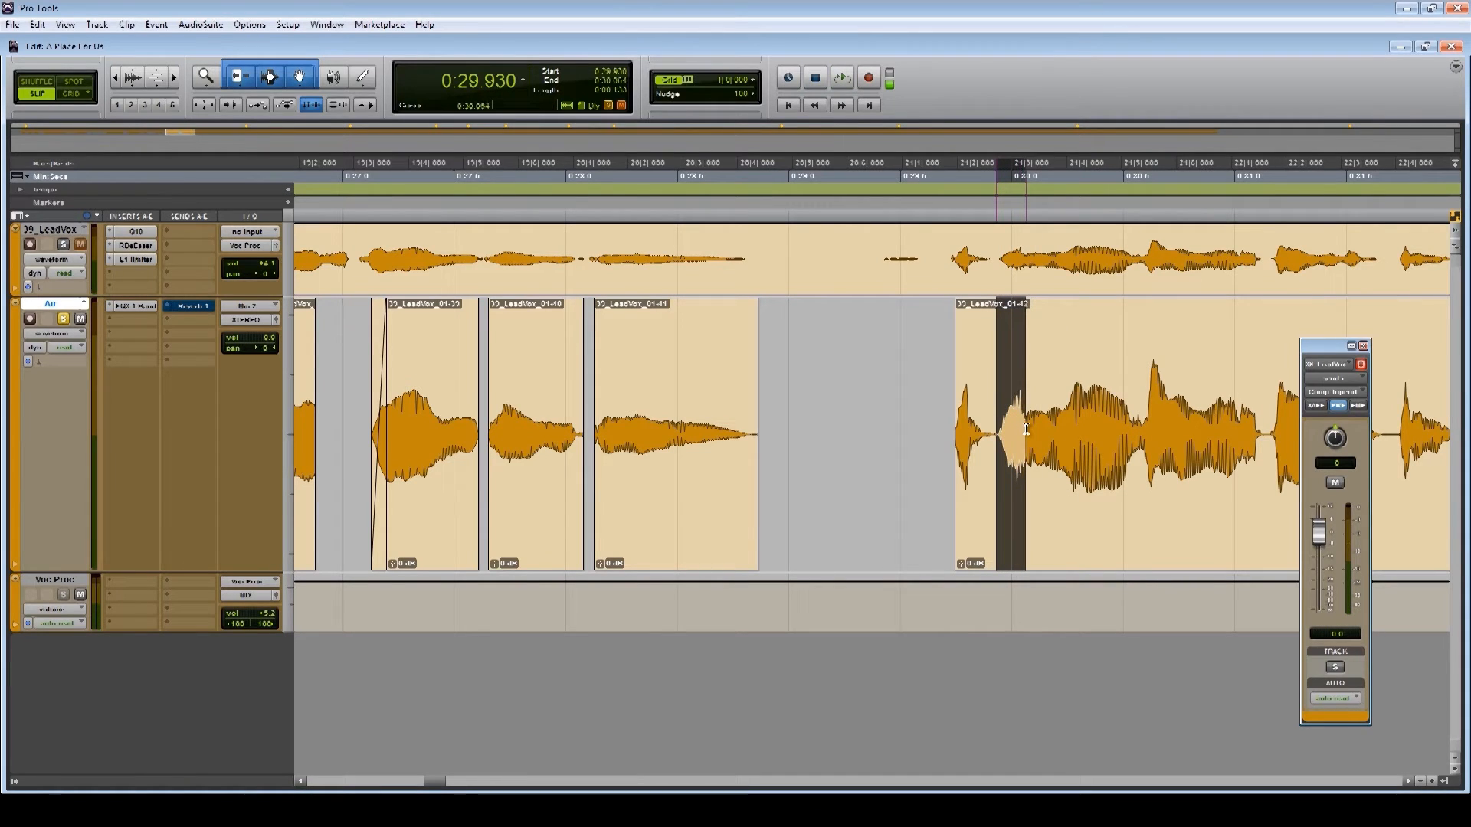
key(space)
key(space)
key(Delete)
key(space)
key(space)
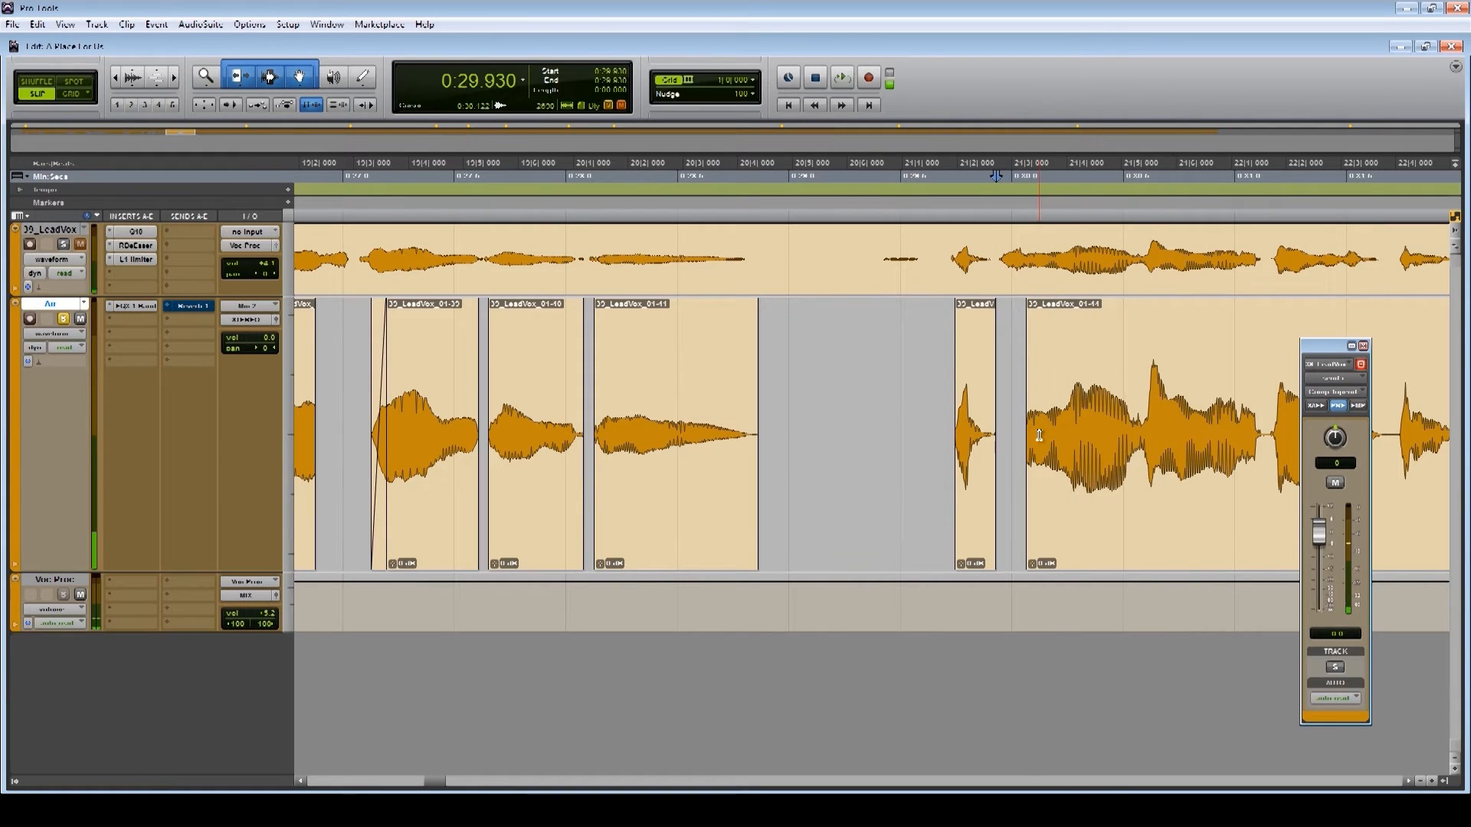
Trim the start of the clip after the removed attack to about 0:30.08 and replay the phrase
click(1033, 430)
click(944, 429)
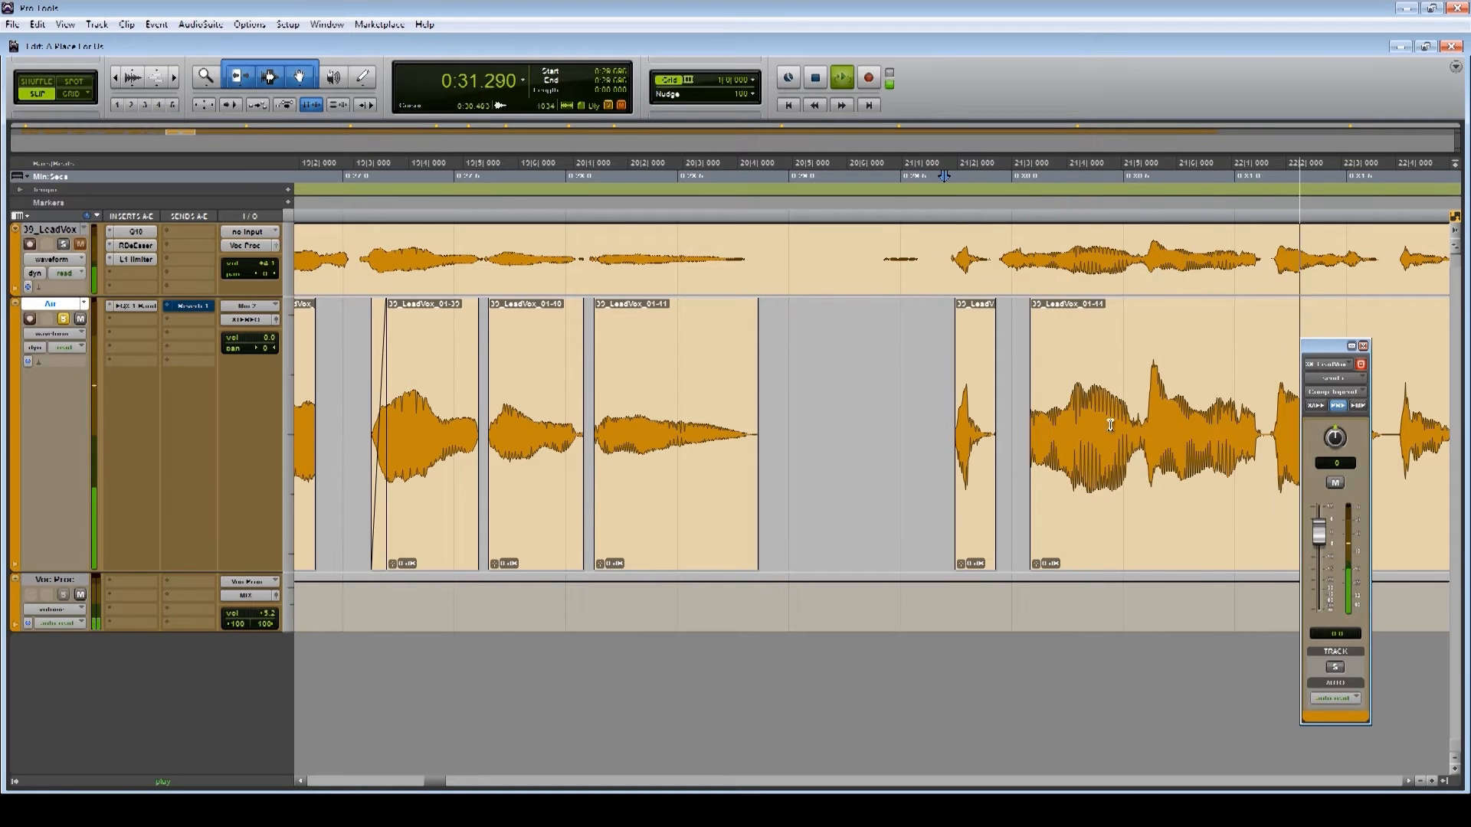
key(space)
key(space)
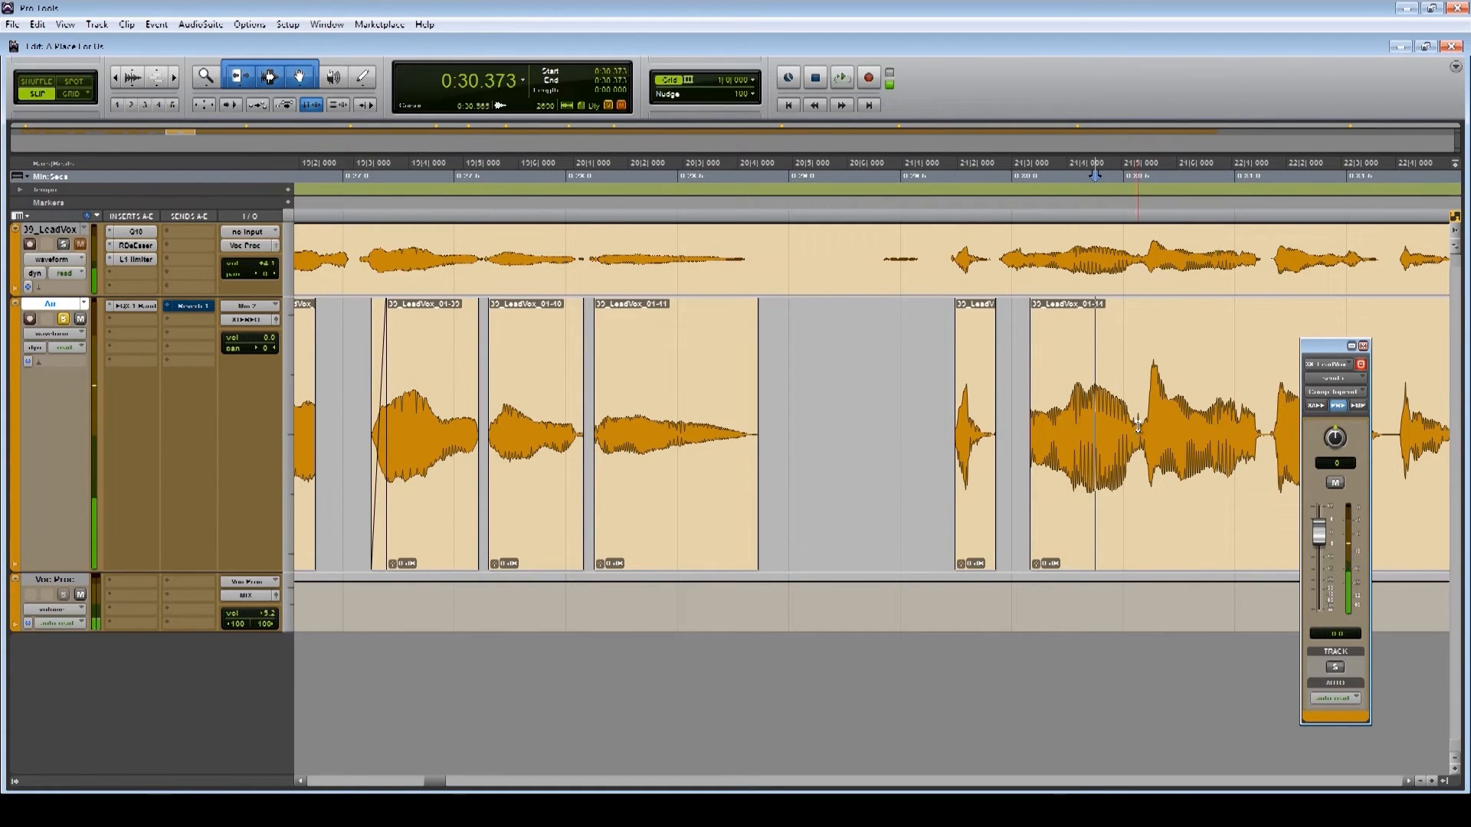
Split the Air clip at about 0:30.59, fade in the new clip's start over about 0.07 s, and replay it
click(1165, 435)
key(space)
click(1144, 426)
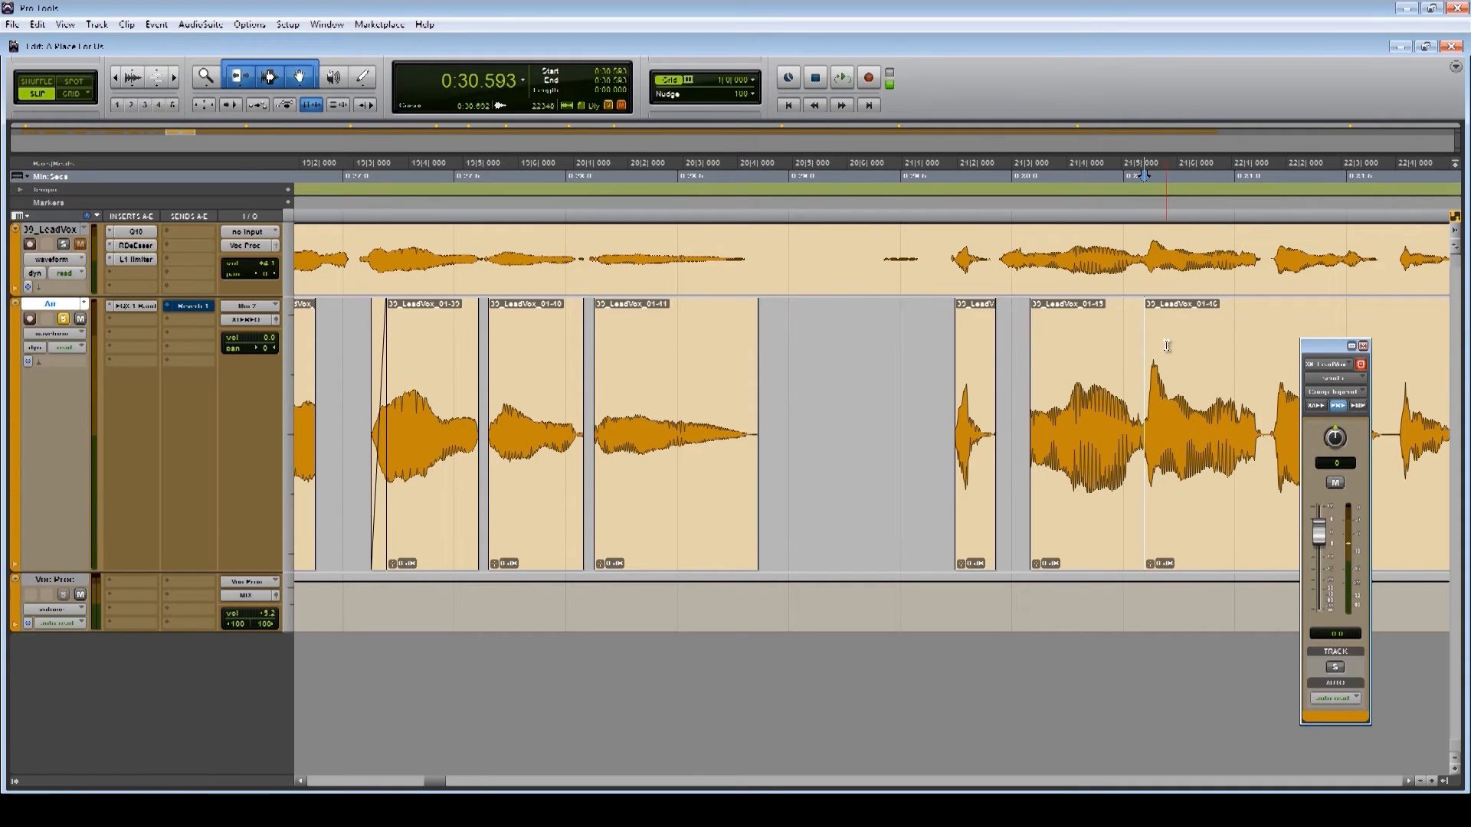
drag(1150, 309, 1161, 307)
click(1093, 307)
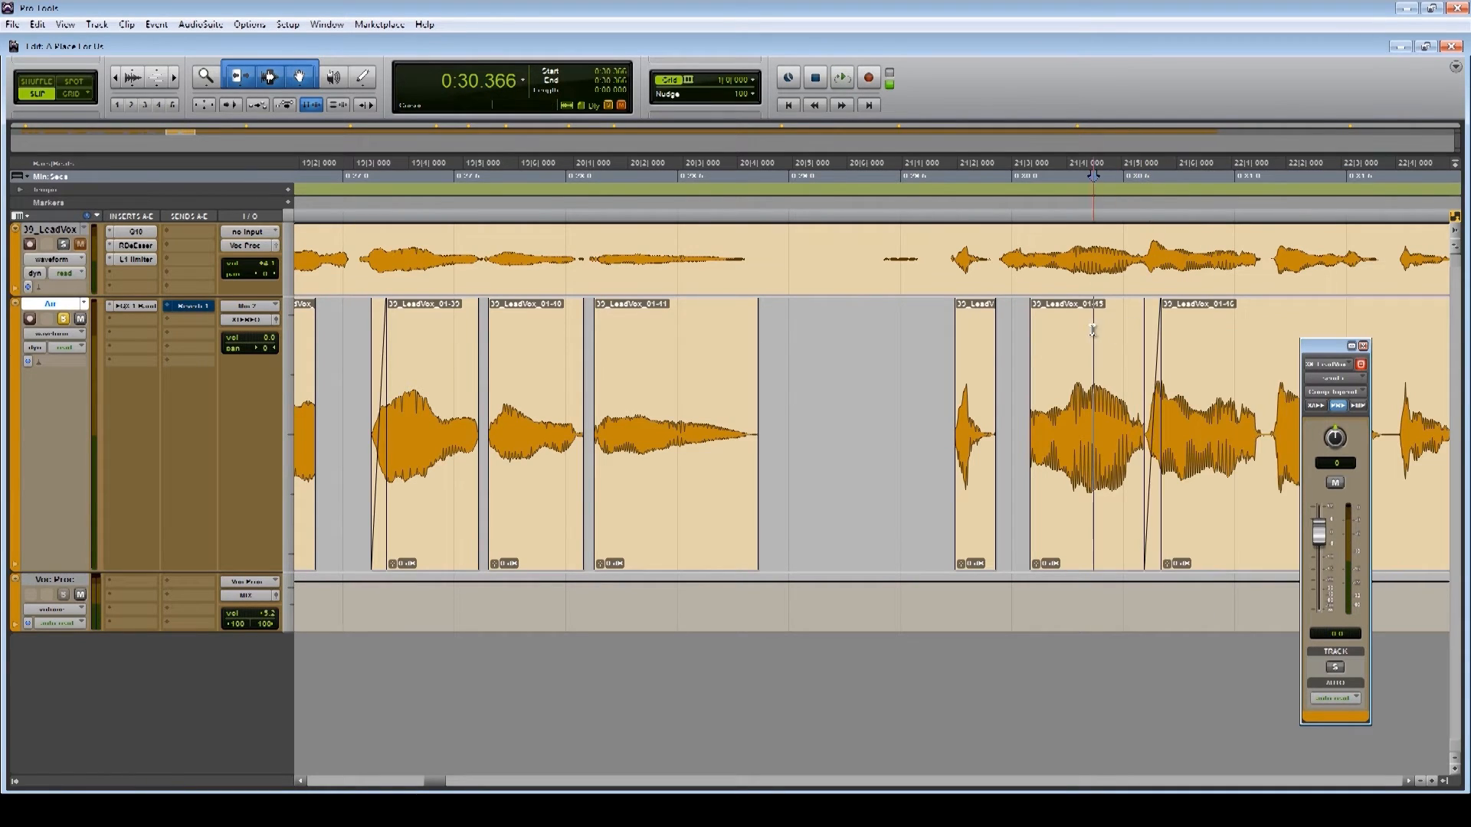
key(space)
key(space)
Trim the end of the clip before the faded entry to about 0:30.52, add a 0.03 s fade-out, and replay
click(1103, 475)
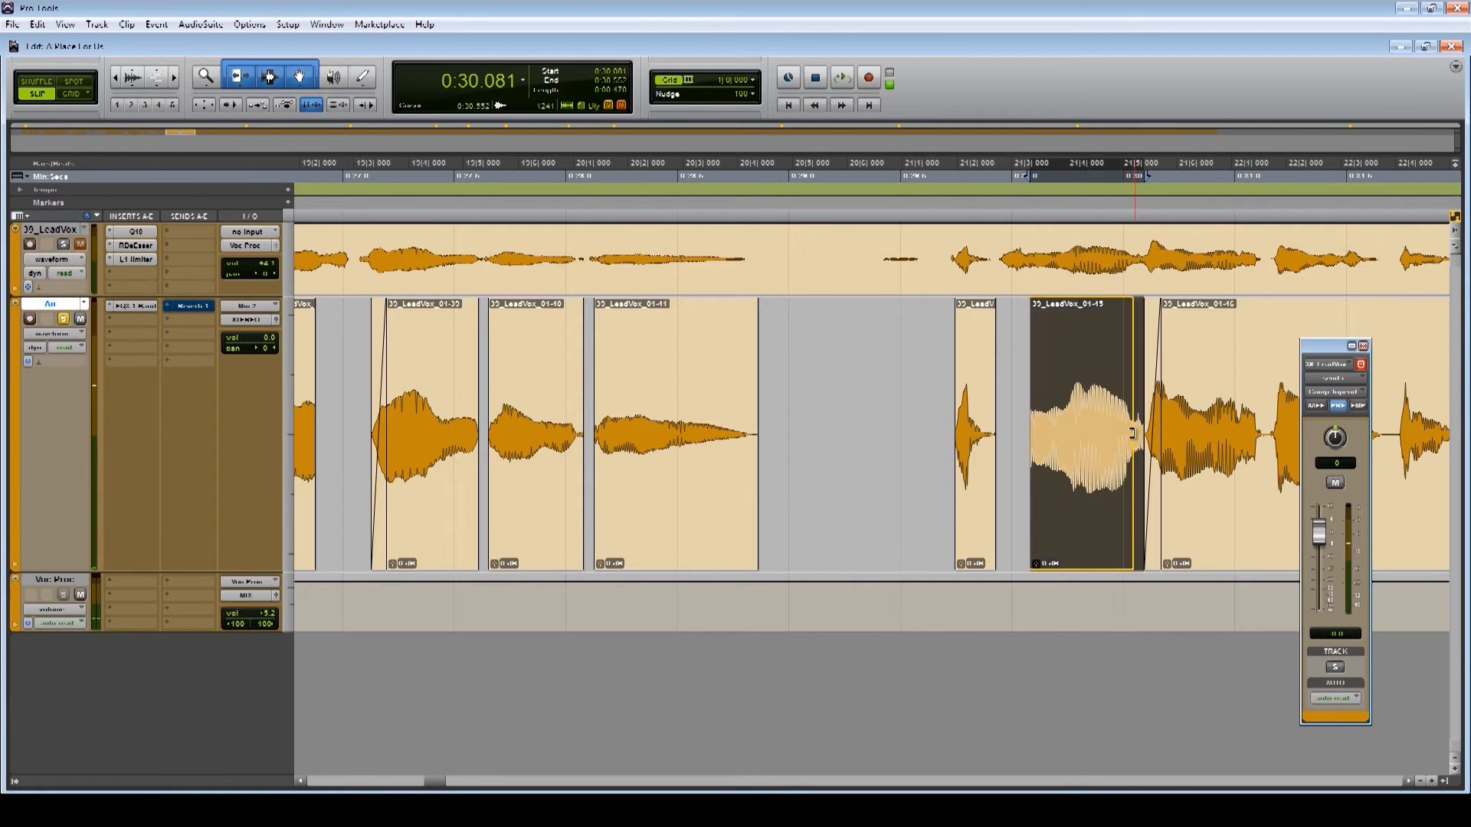
drag(1128, 434, 1127, 434)
click(1027, 428)
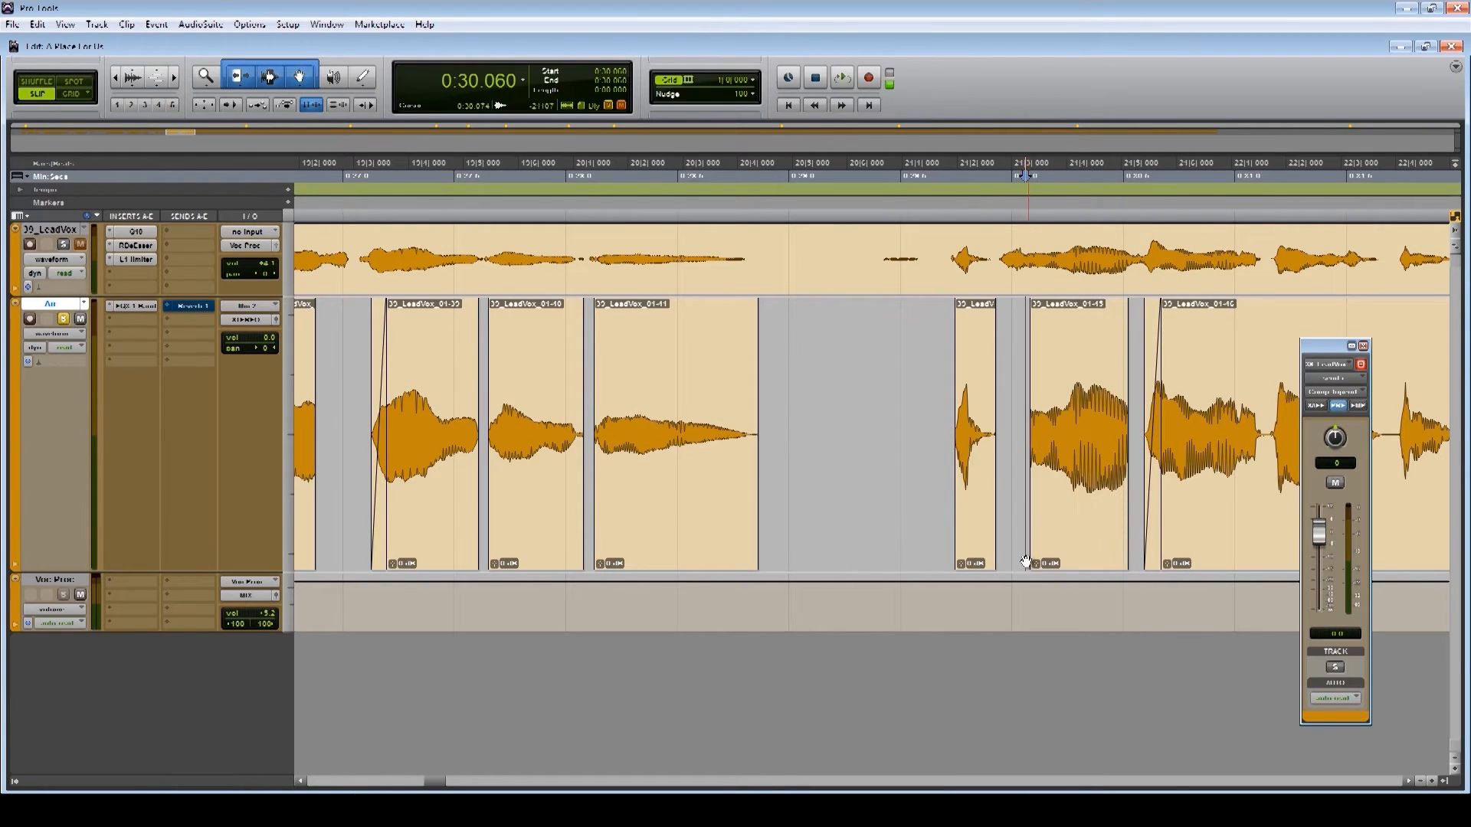
drag(1123, 306, 1122, 305)
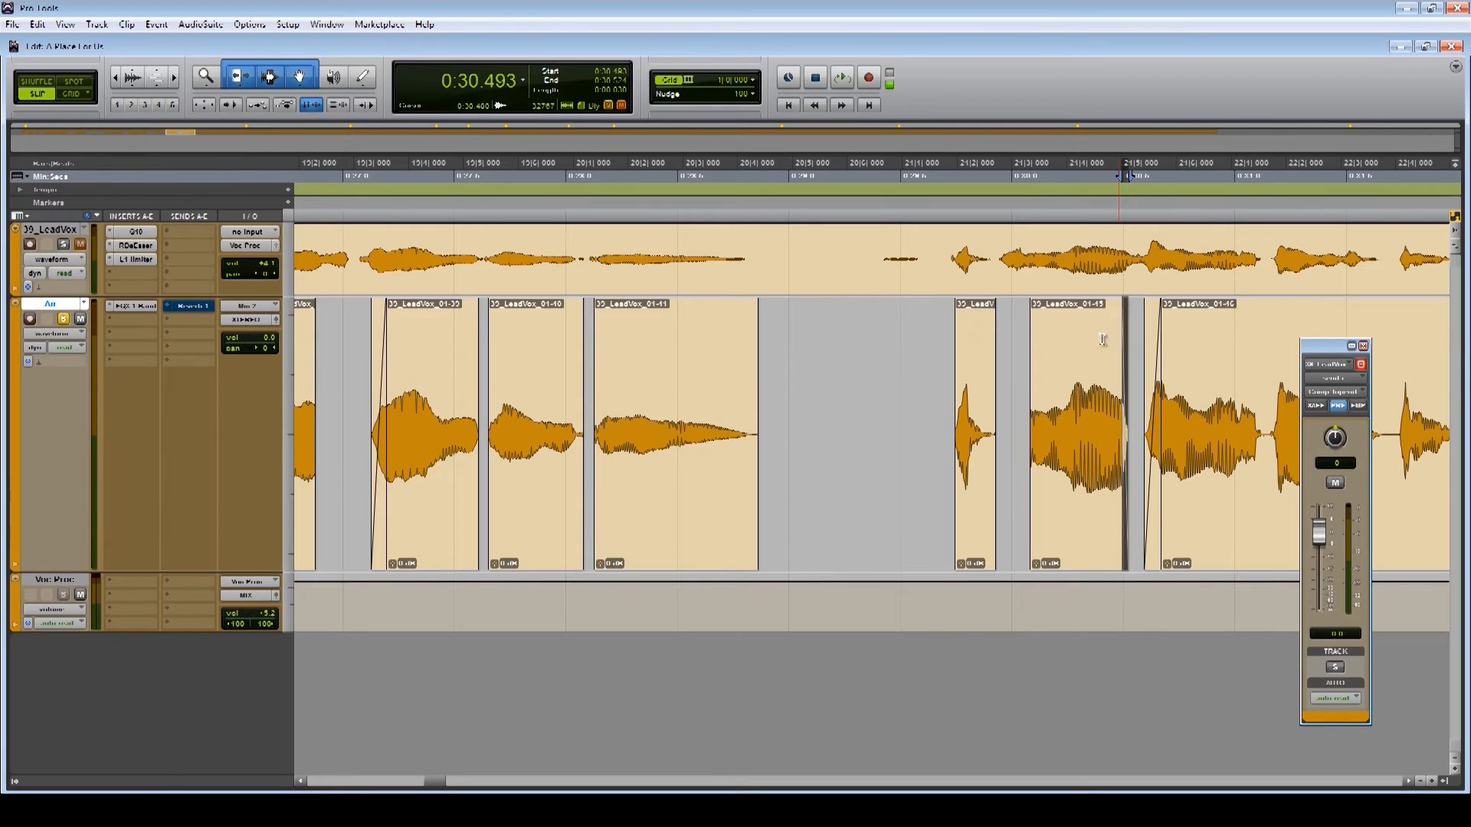
key(space)
click(903, 409)
key(space)
key(space)
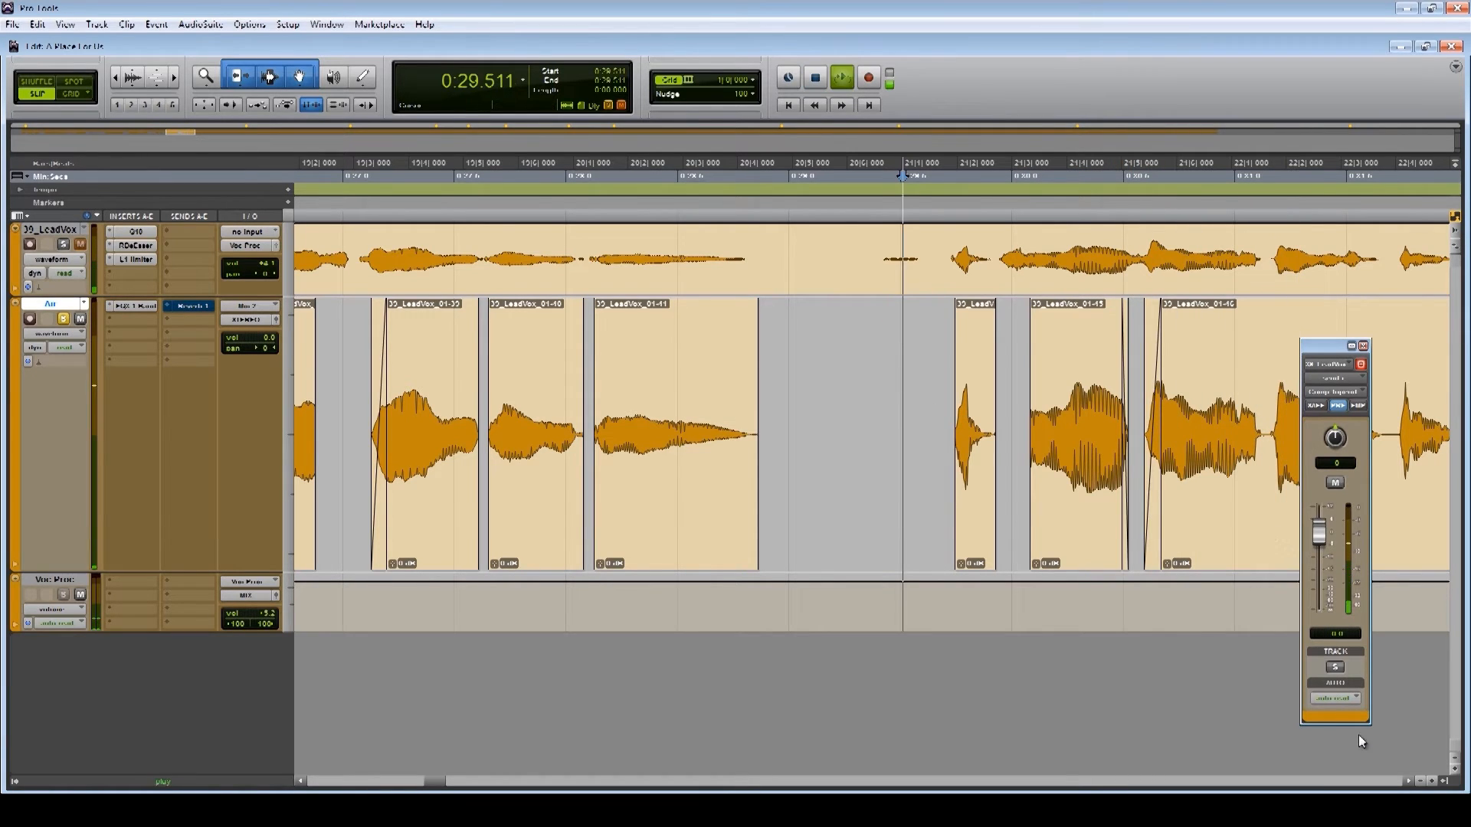
Play into the following phrase and delete the syllable ending from about 0:31.02 to 0:31.14 on the Air track
click(1409, 783)
click(1409, 783)
click(1409, 782)
click(1410, 783)
click(1410, 783)
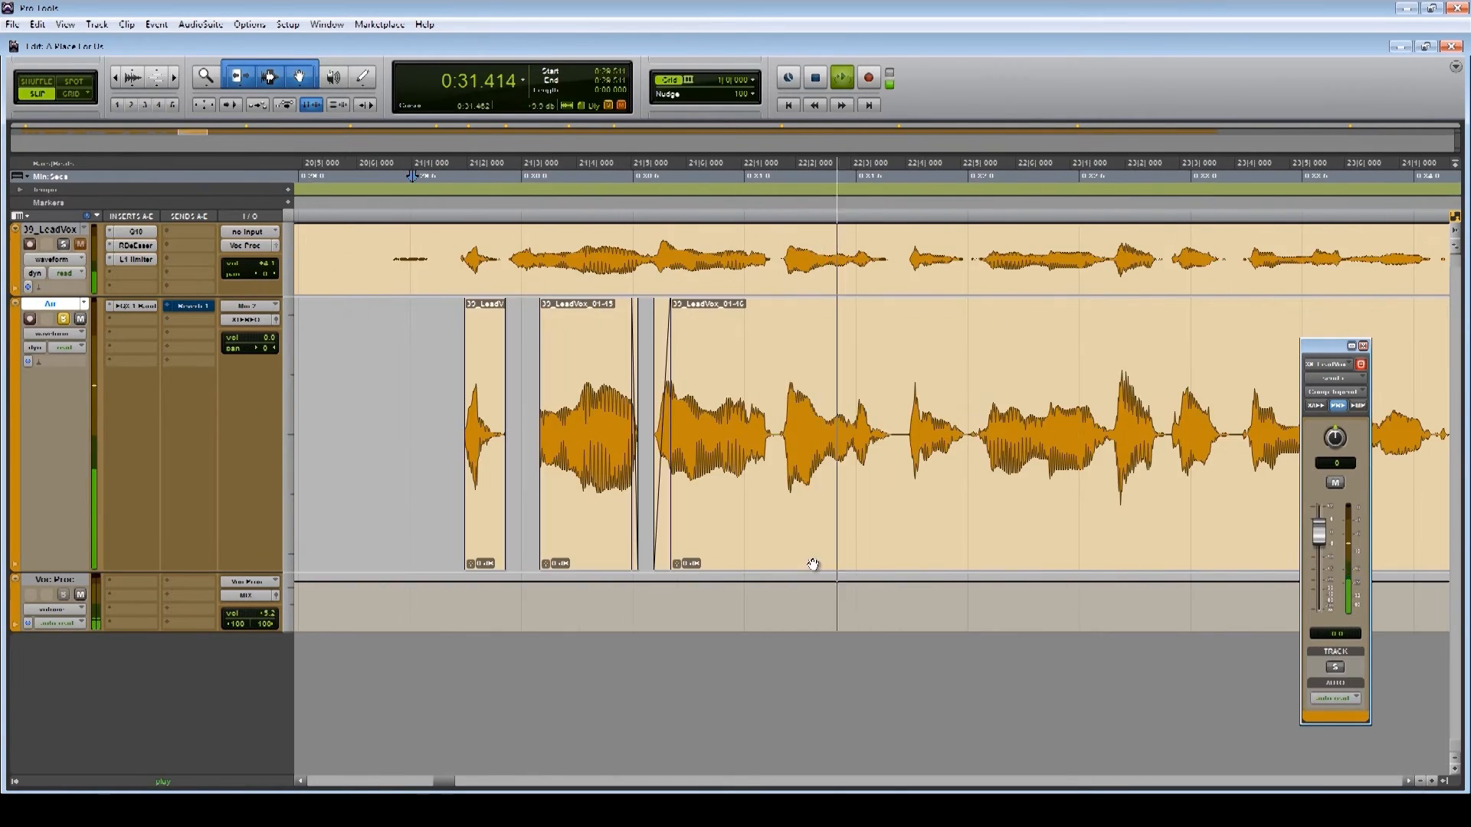
key(space)
click(731, 432)
key(space)
key(space)
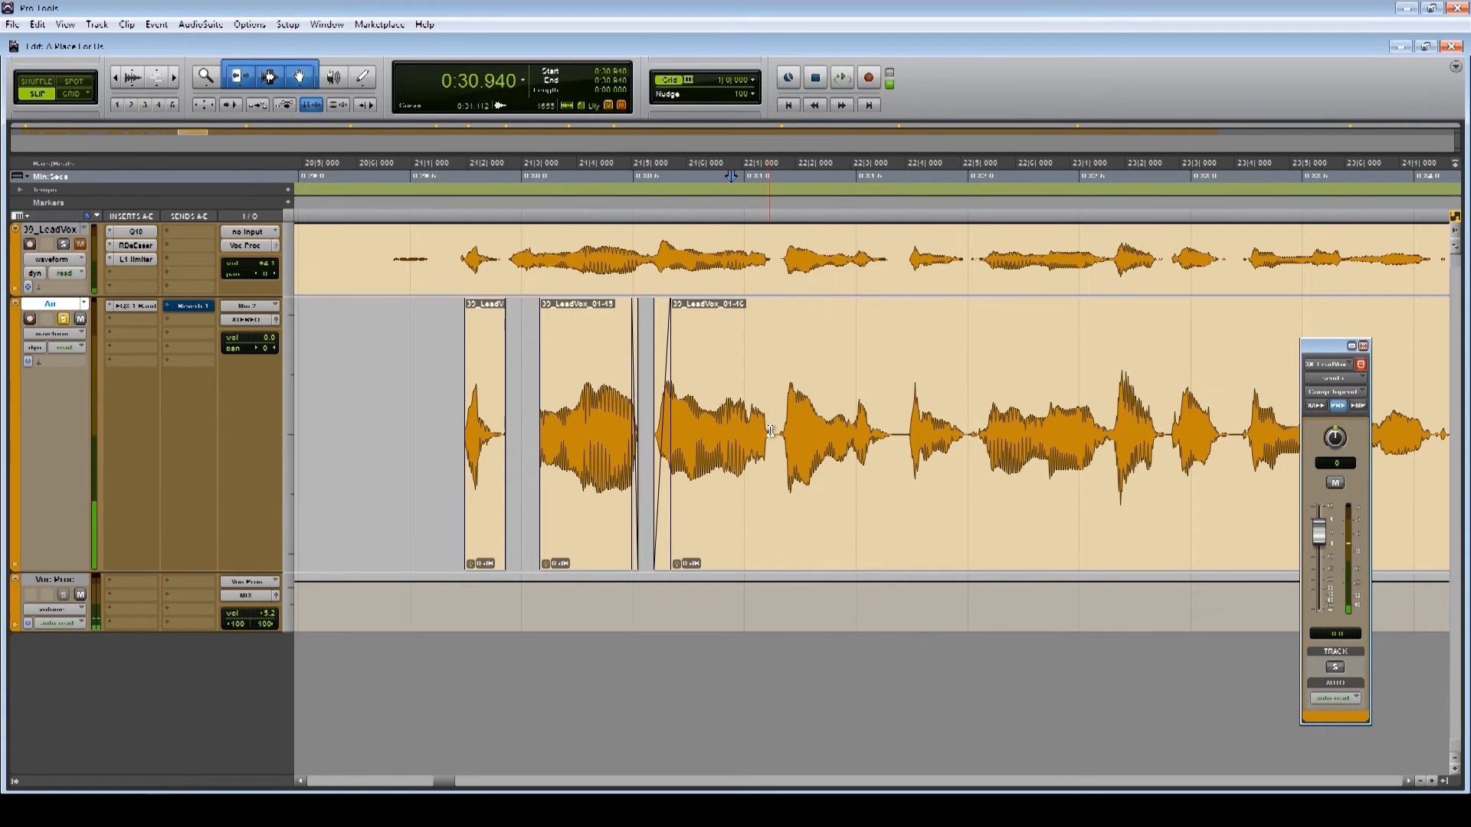
drag(776, 433, 752, 429)
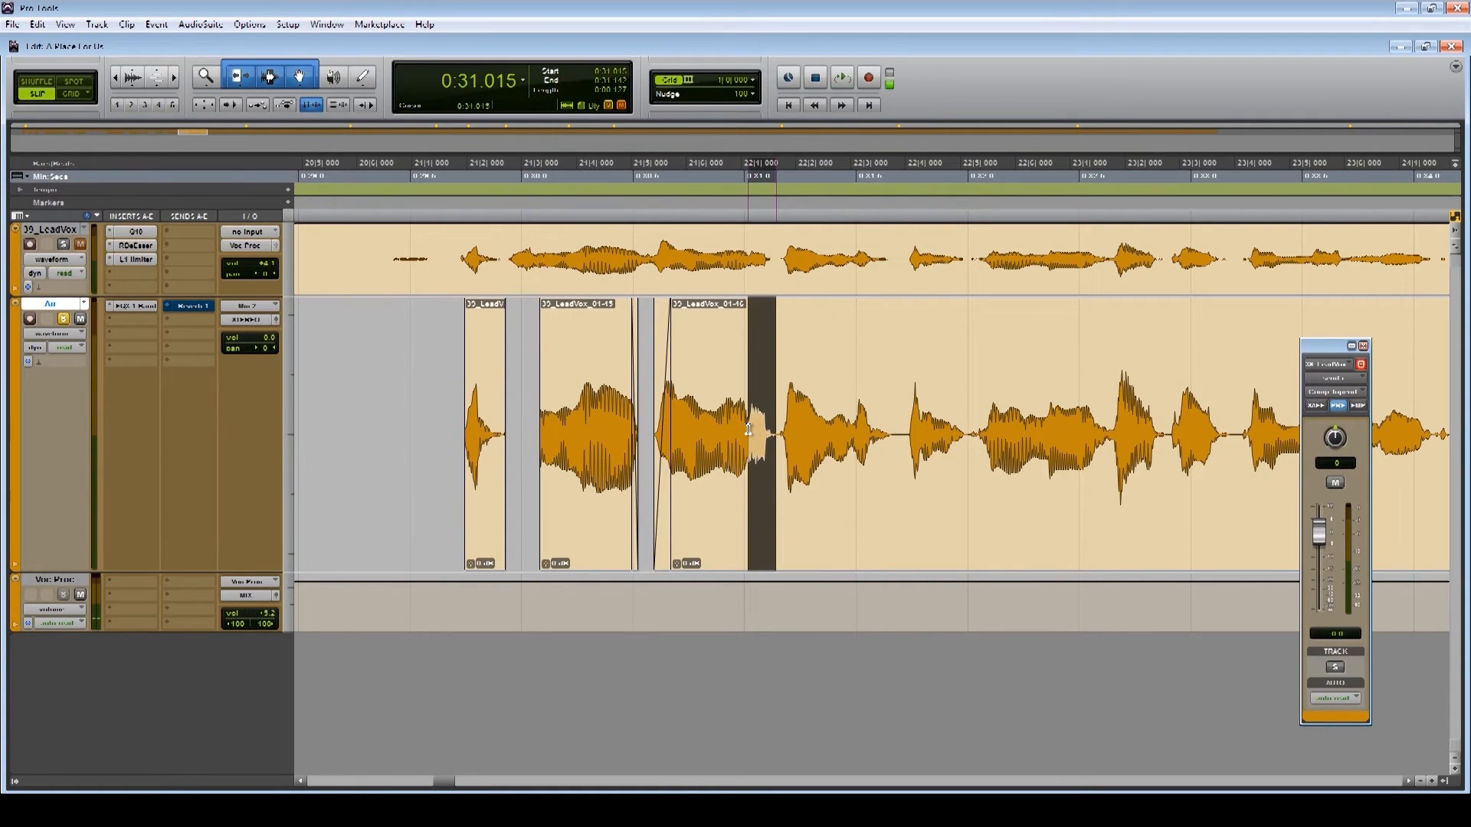
key(Delete)
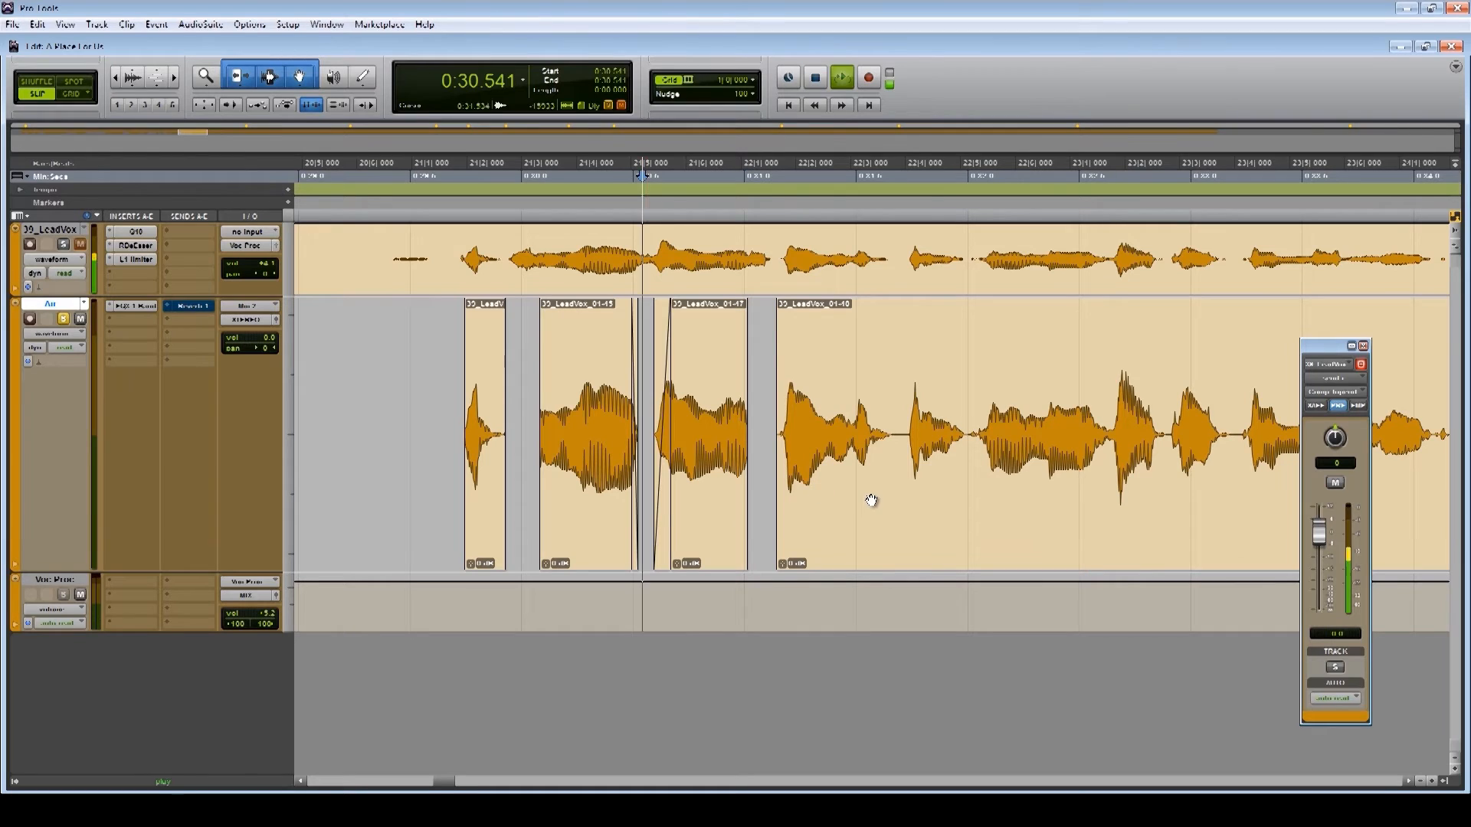
Delete the note attack from about 0:31.73 to 0:31.79 on the Air track and replay the phrase
key(space)
click(765, 428)
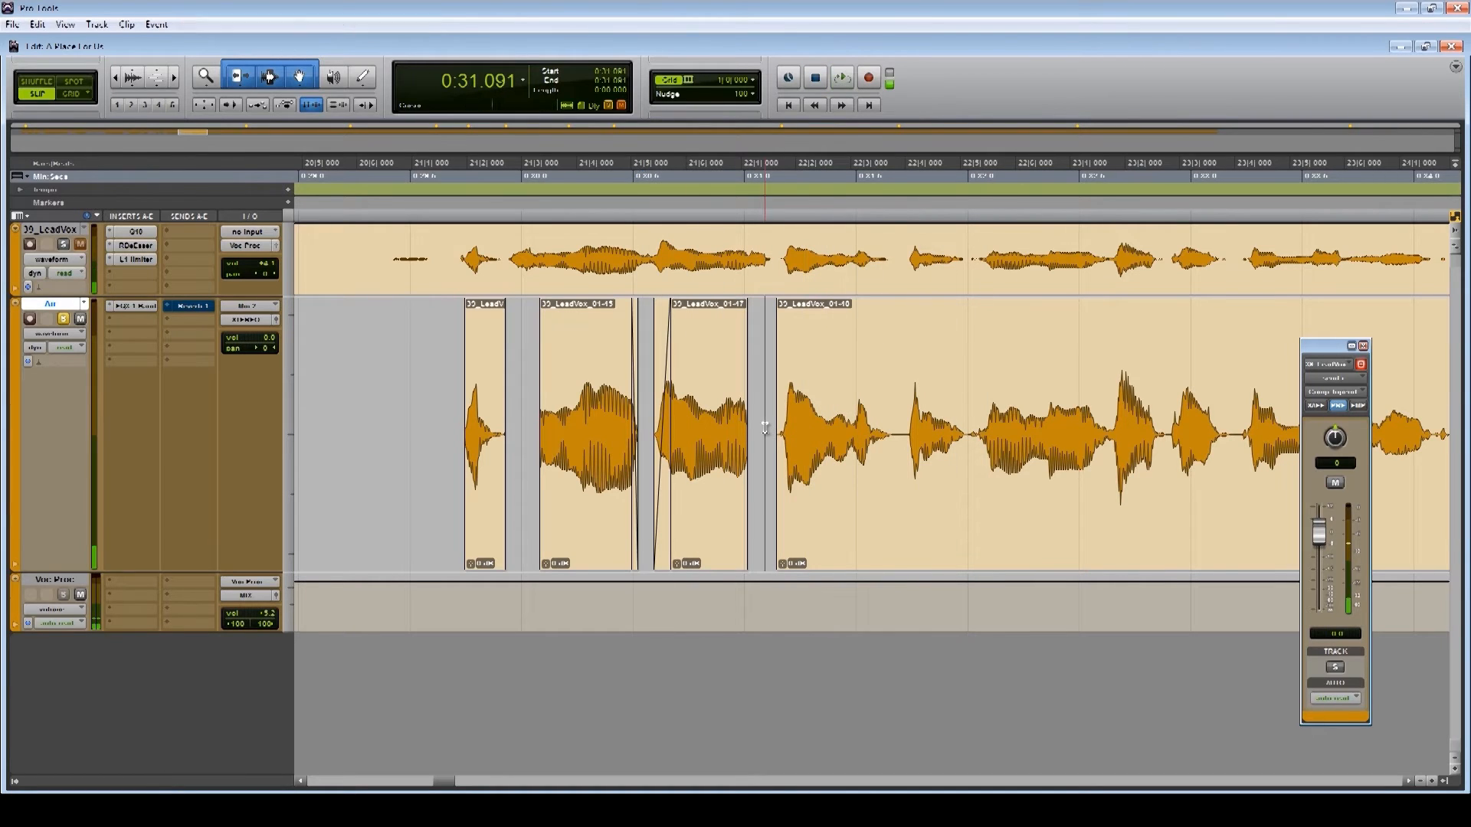
key(space)
key(space)
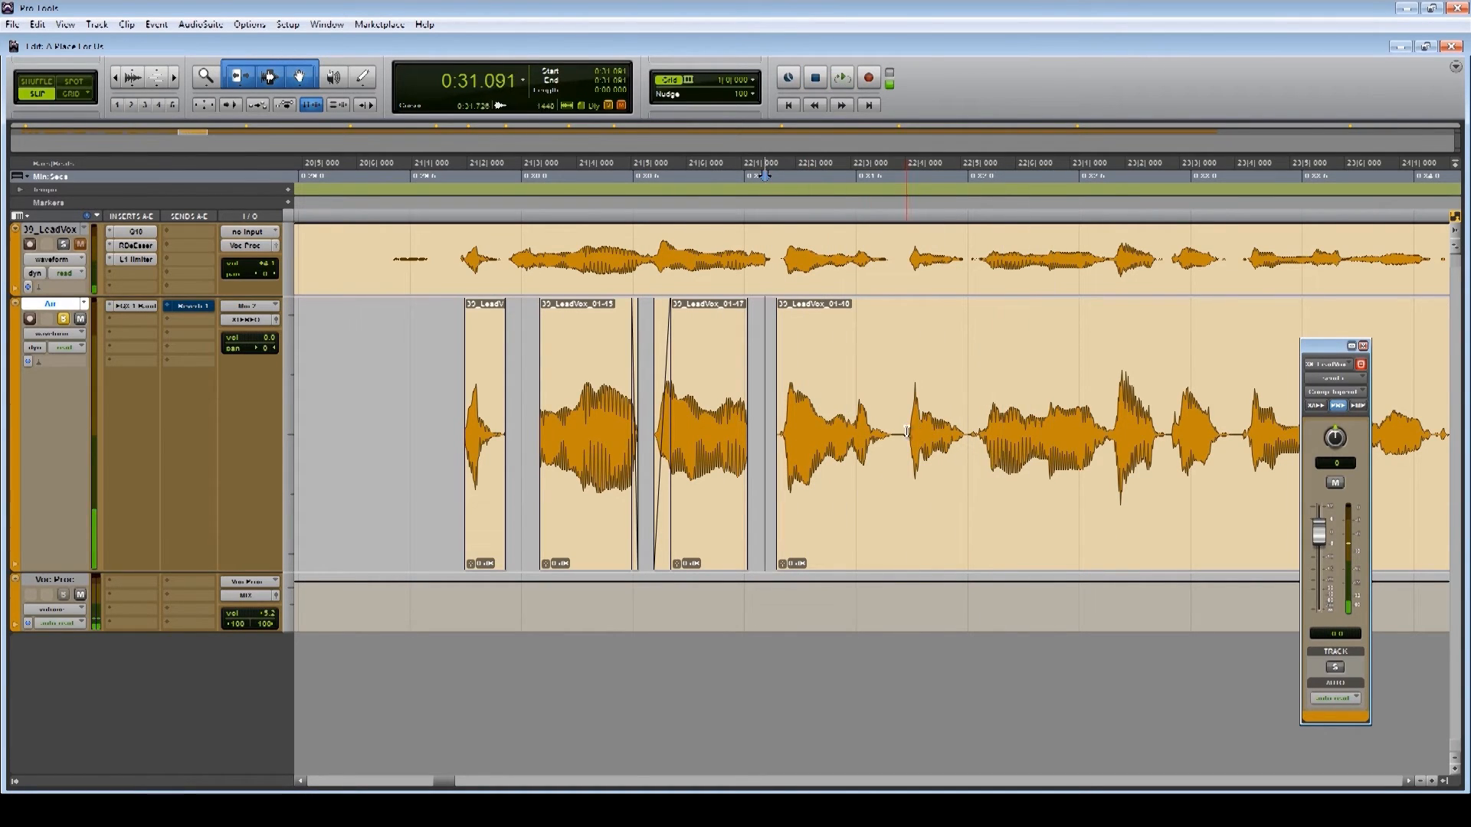
drag(907, 431, 921, 425)
key(Delete)
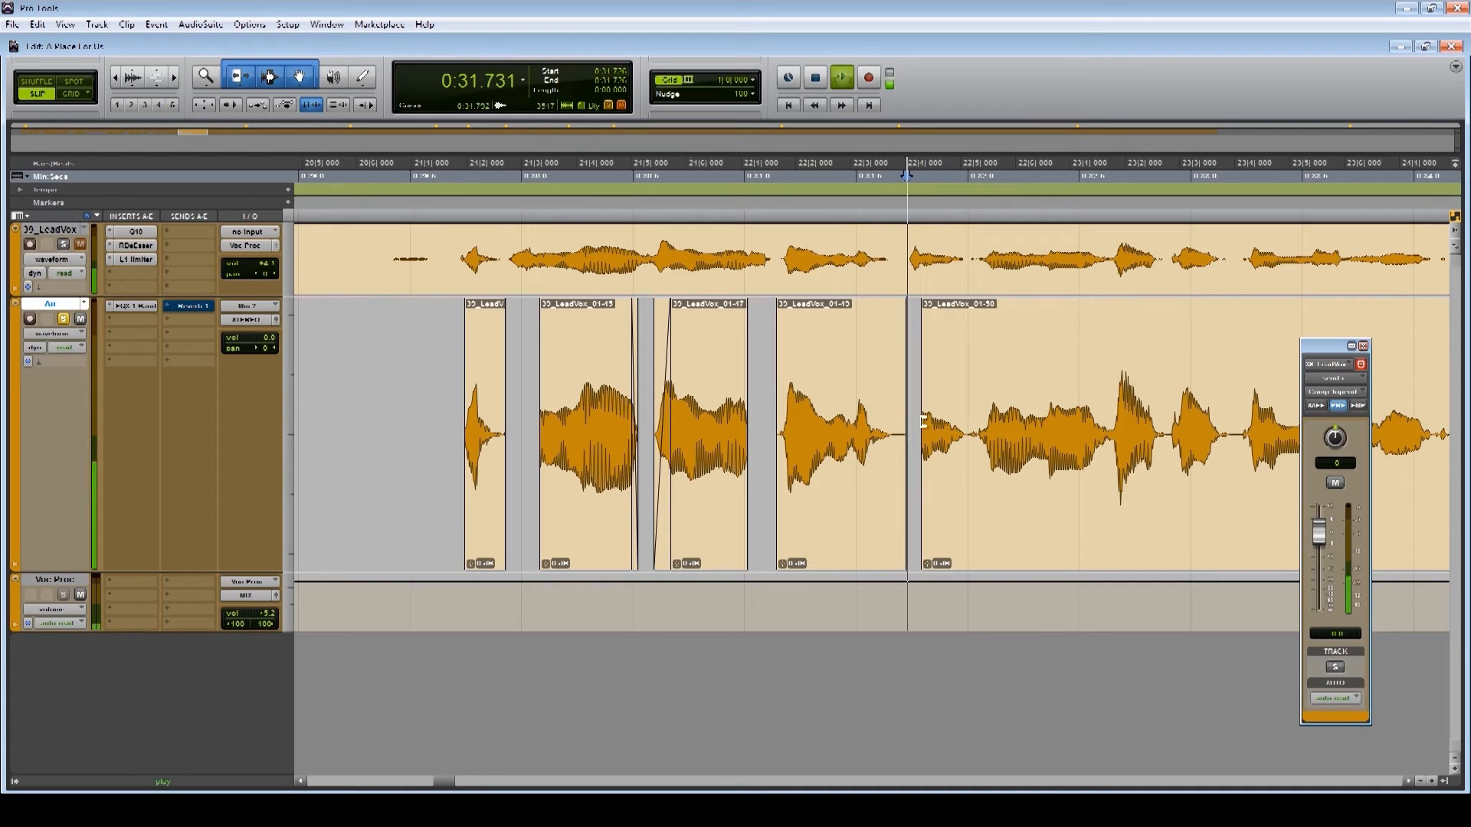
key(space)
click(769, 415)
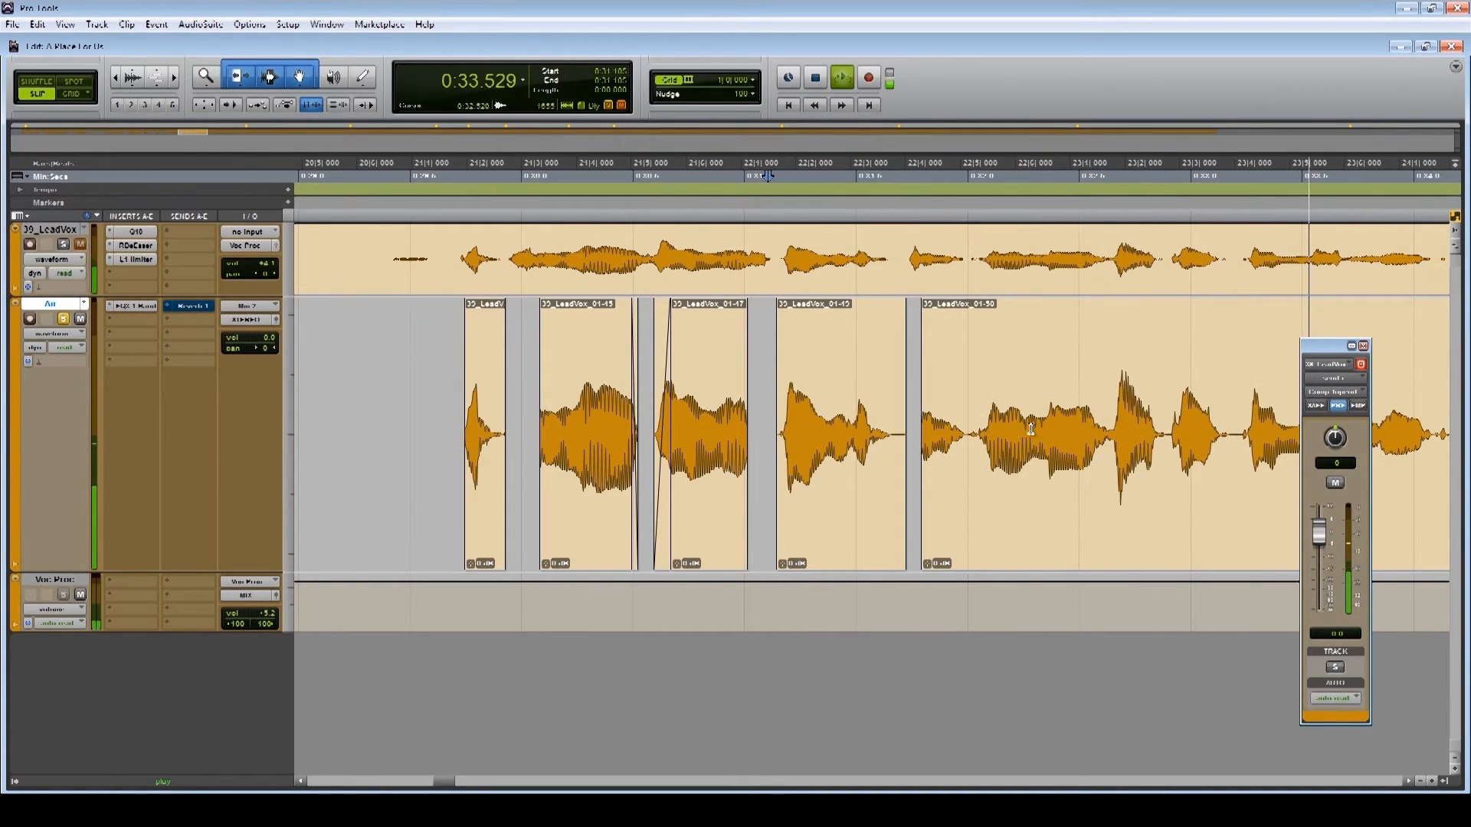
key(space)
key(space)
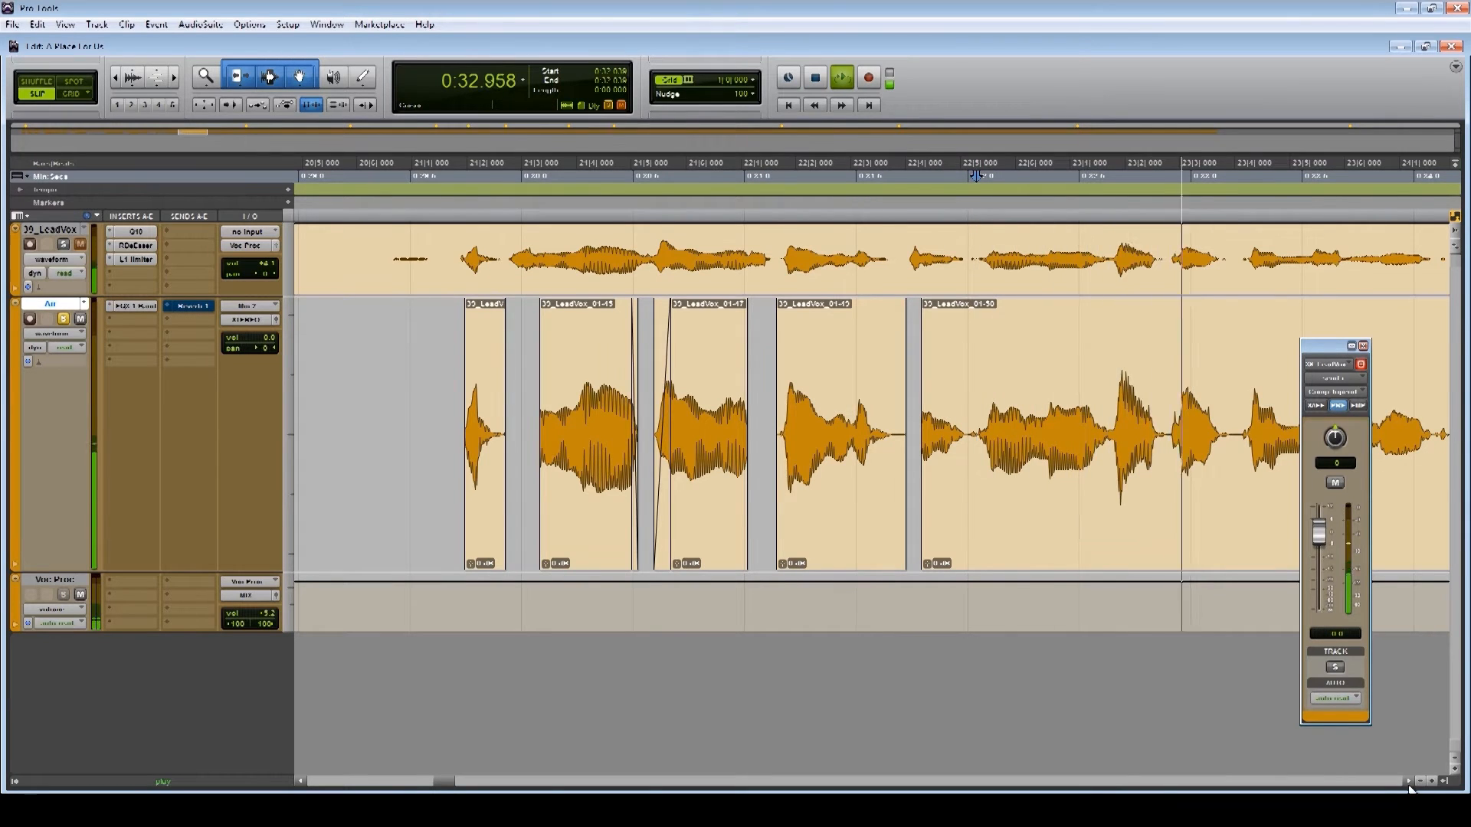
Delete the short note attack from about 0:32.91 to 0:32.95 on the Air track and replay it
scroll(844, 518, right, 5)
click(602, 398)
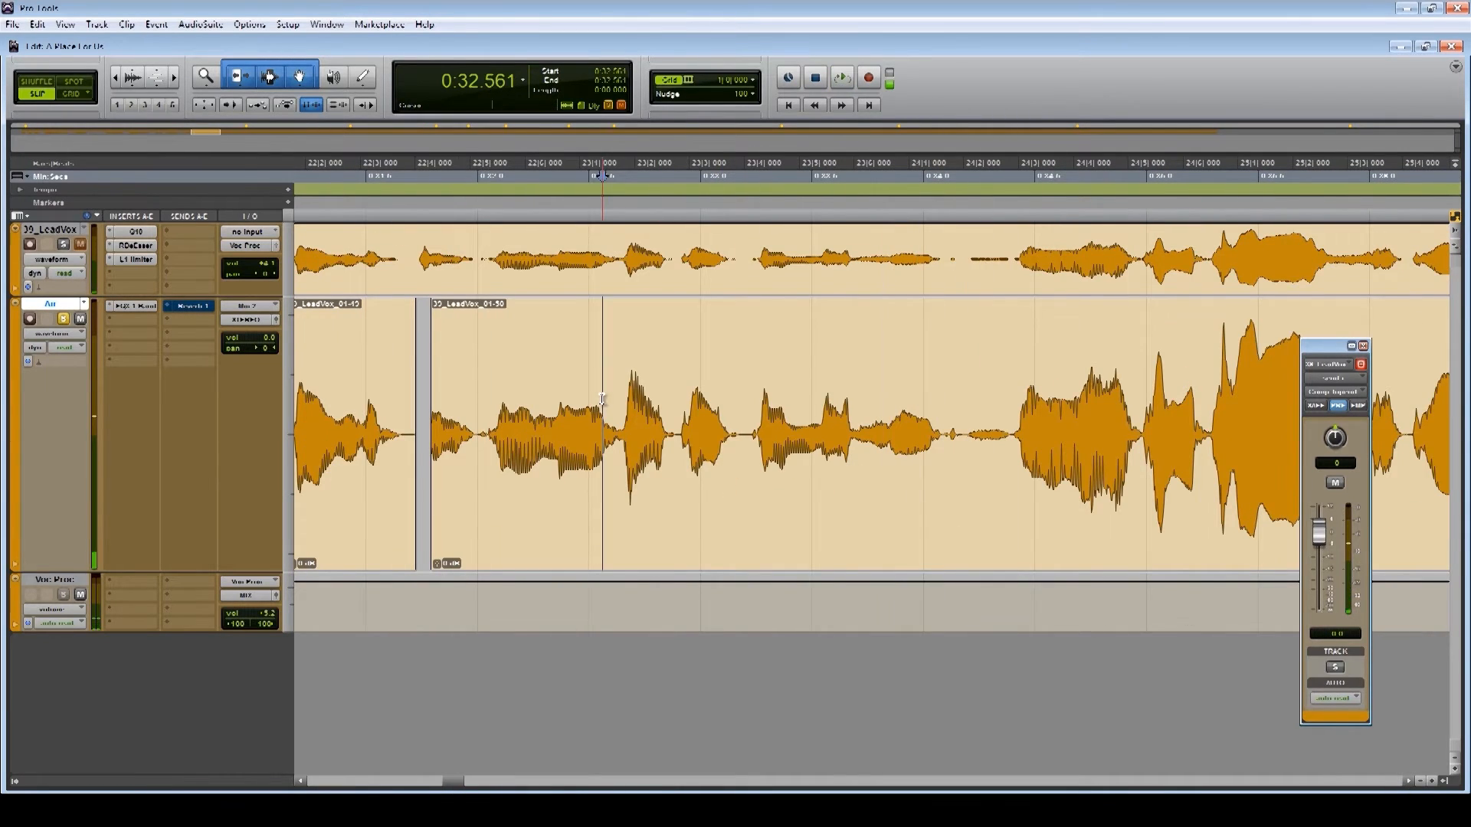
click(463, 398)
key(space)
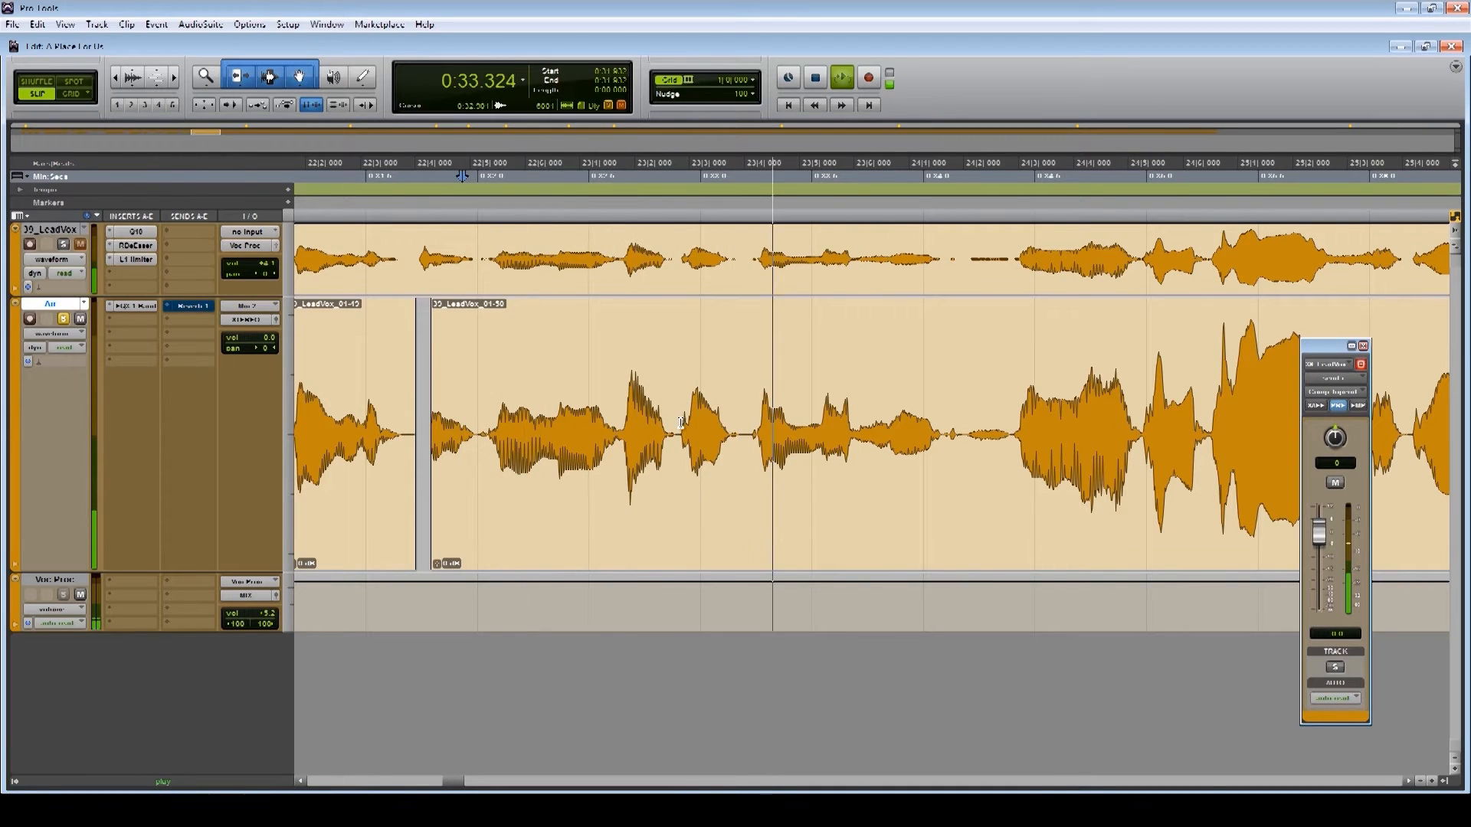
key(space)
click(682, 422)
key(ctrl+e)
key(space)
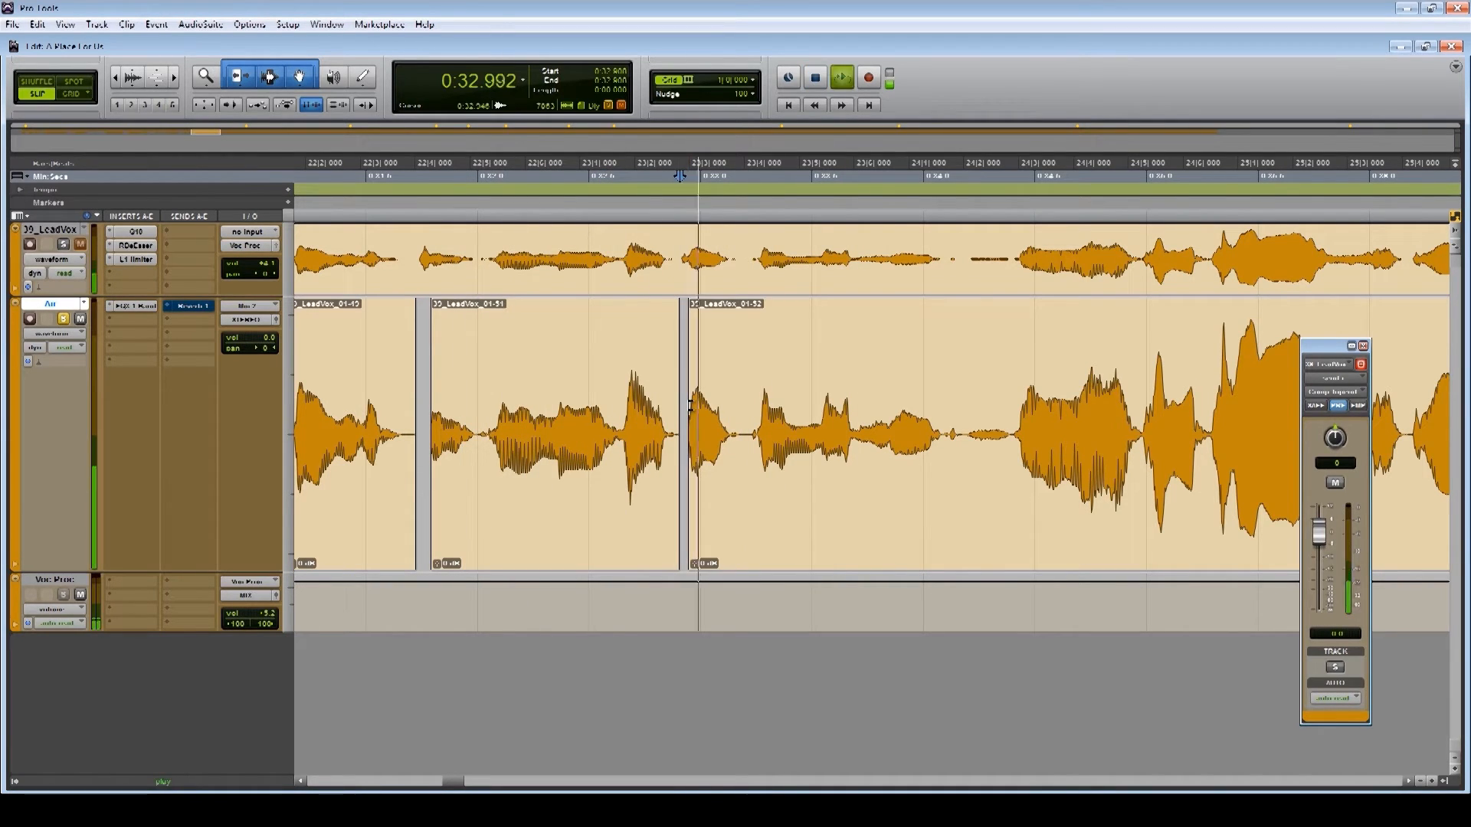
key(space)
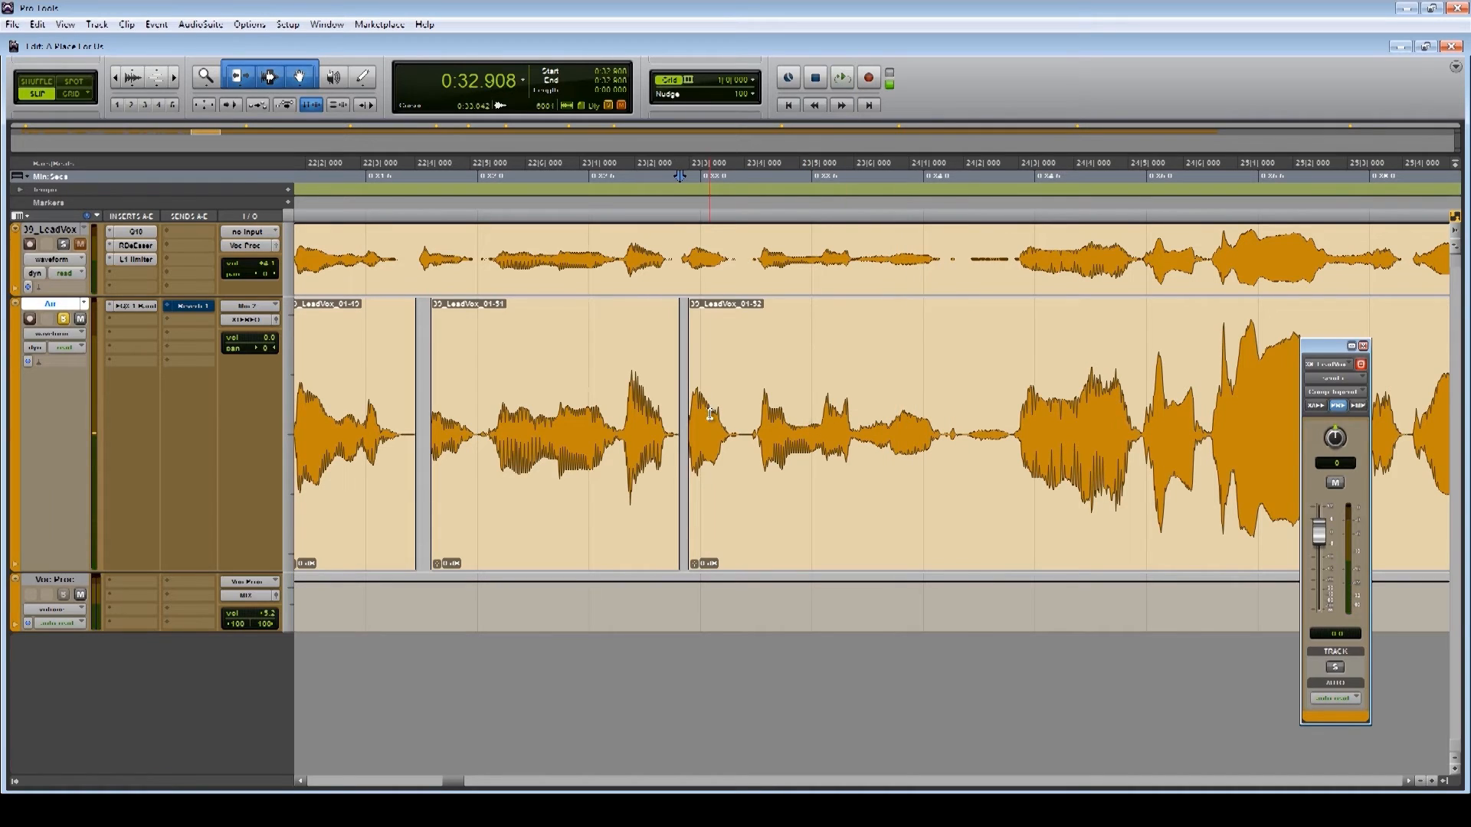
Delete the section from about 0:33.68 to 0:33.86 and the gap from 0:34.09 to 0:34.42 on the Air track
click(710, 415)
key(space)
key(space)
drag(851, 426, 1016, 420)
key(Delete)
key(Delete)
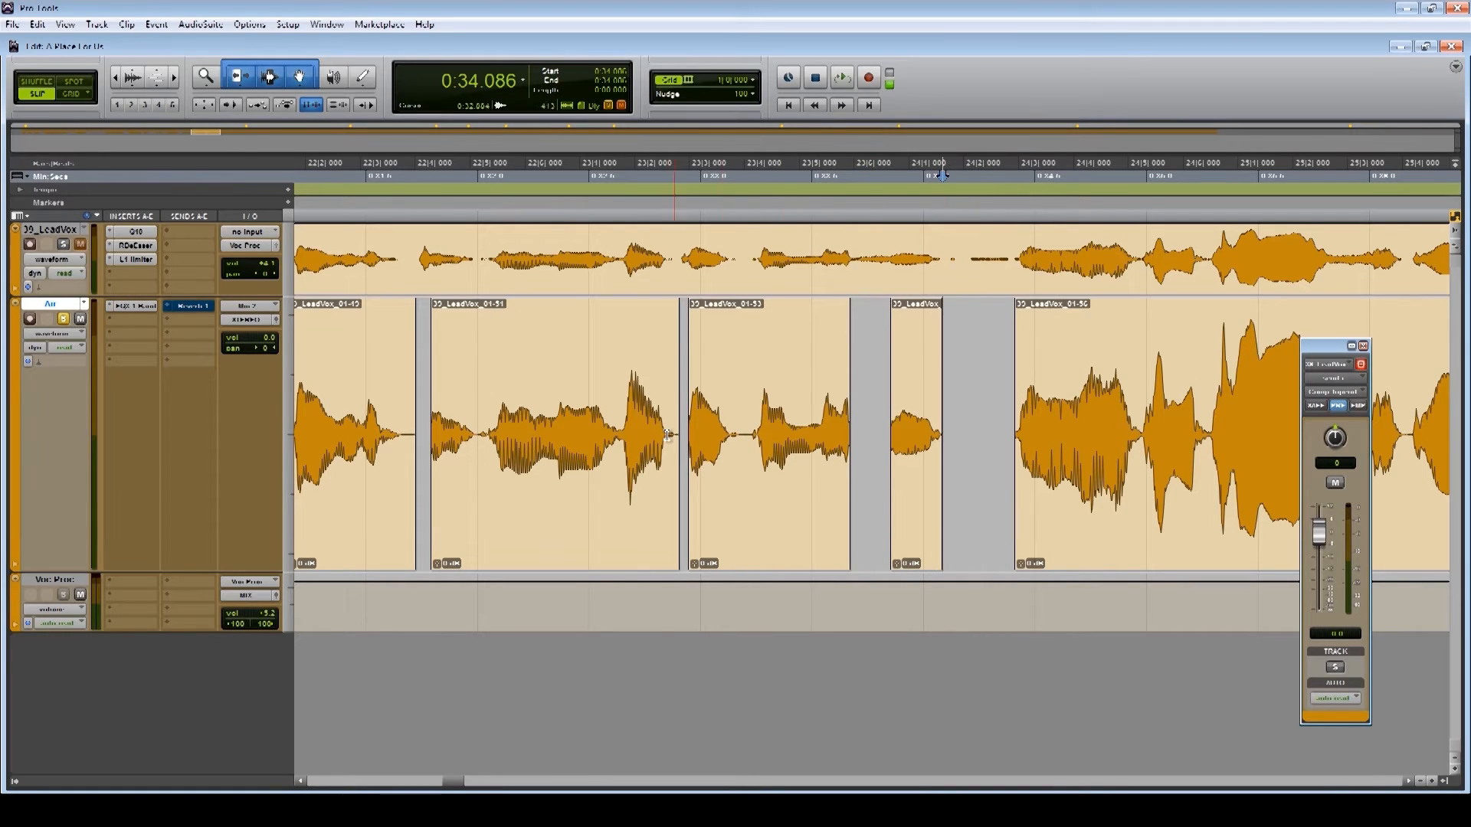
key(space)
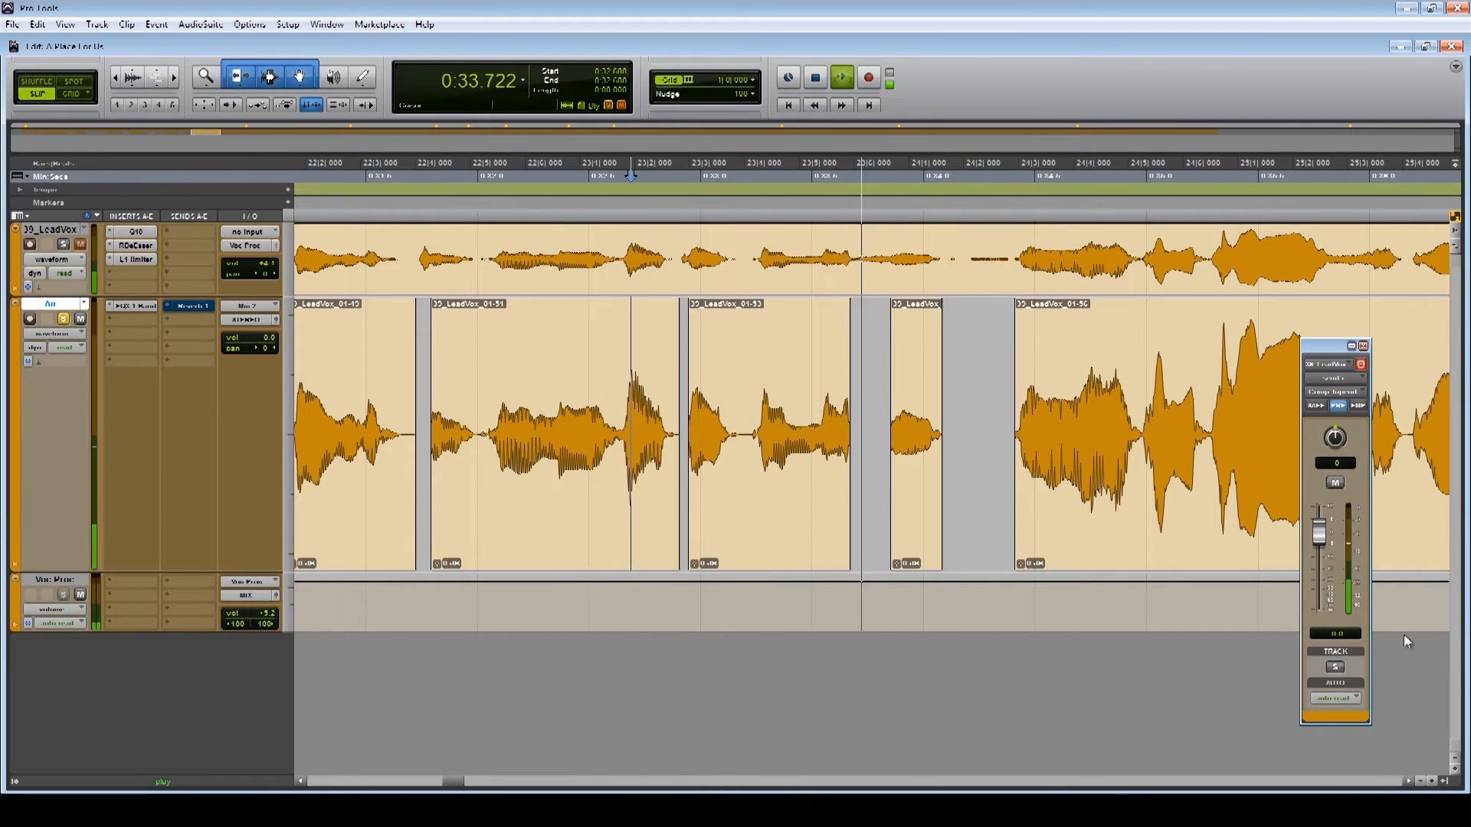
Play the phrase after the gap and delete the note attack from about 0:34.97 to 0:35.01 on the Air track
click(1123, 428)
key(space)
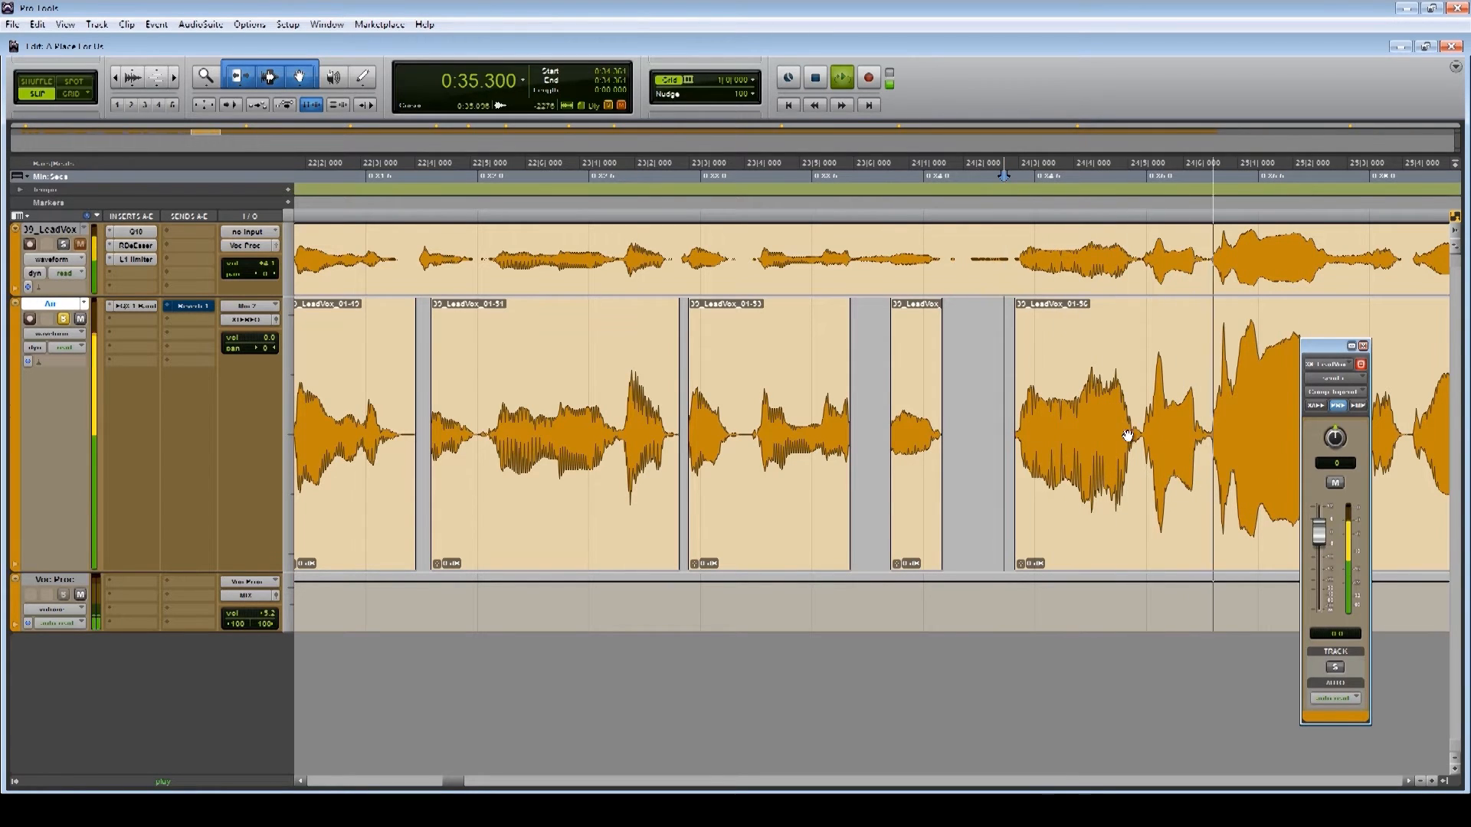
key(space)
key(space)
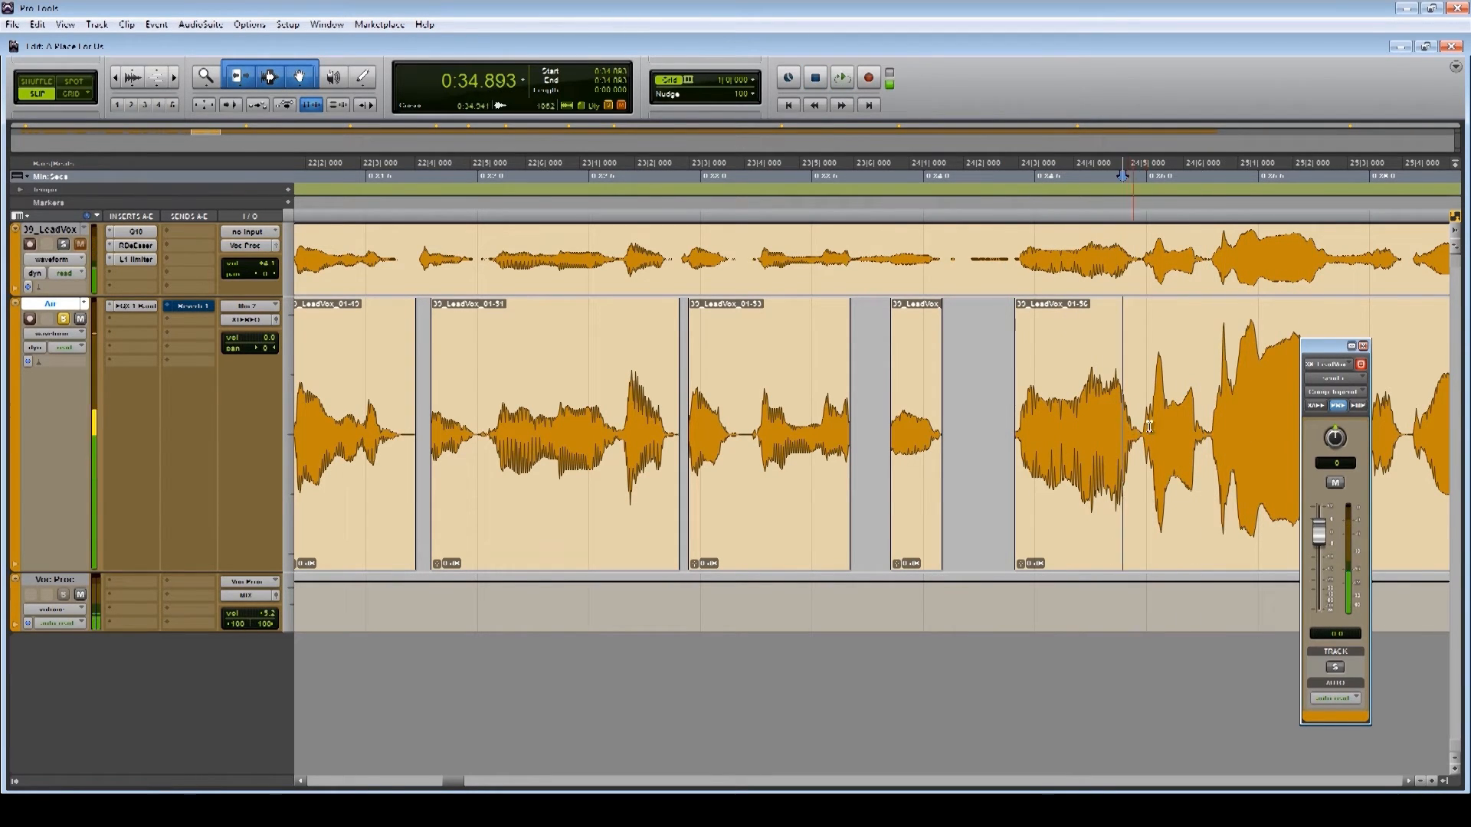
drag(1145, 423, 1148, 423)
key(Delete)
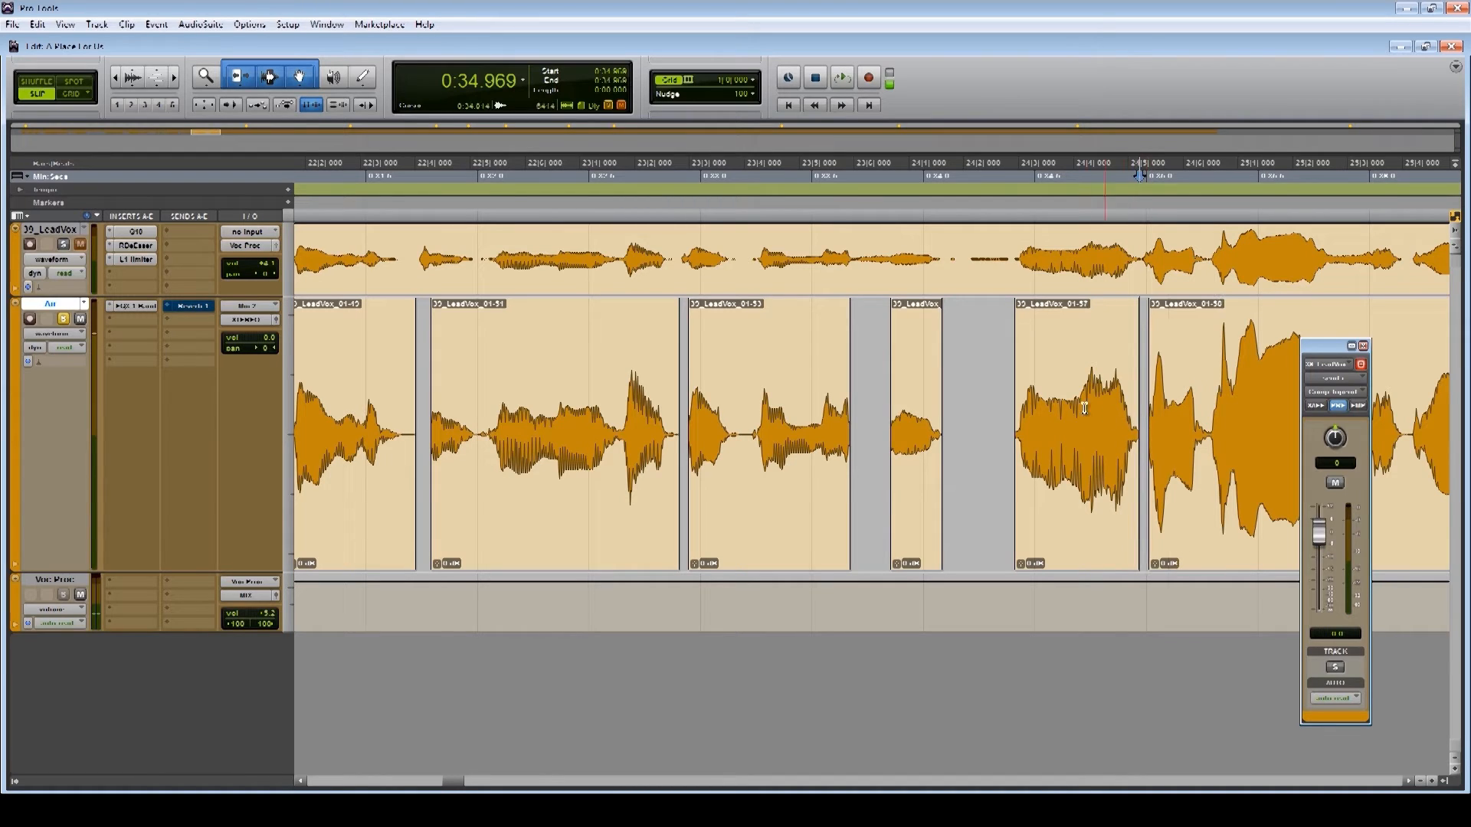
Delete the loud note's attack from about 0:35.28 to 0:35.38 on the Air track and replay the phrase
click(1076, 409)
key(space)
key(space)
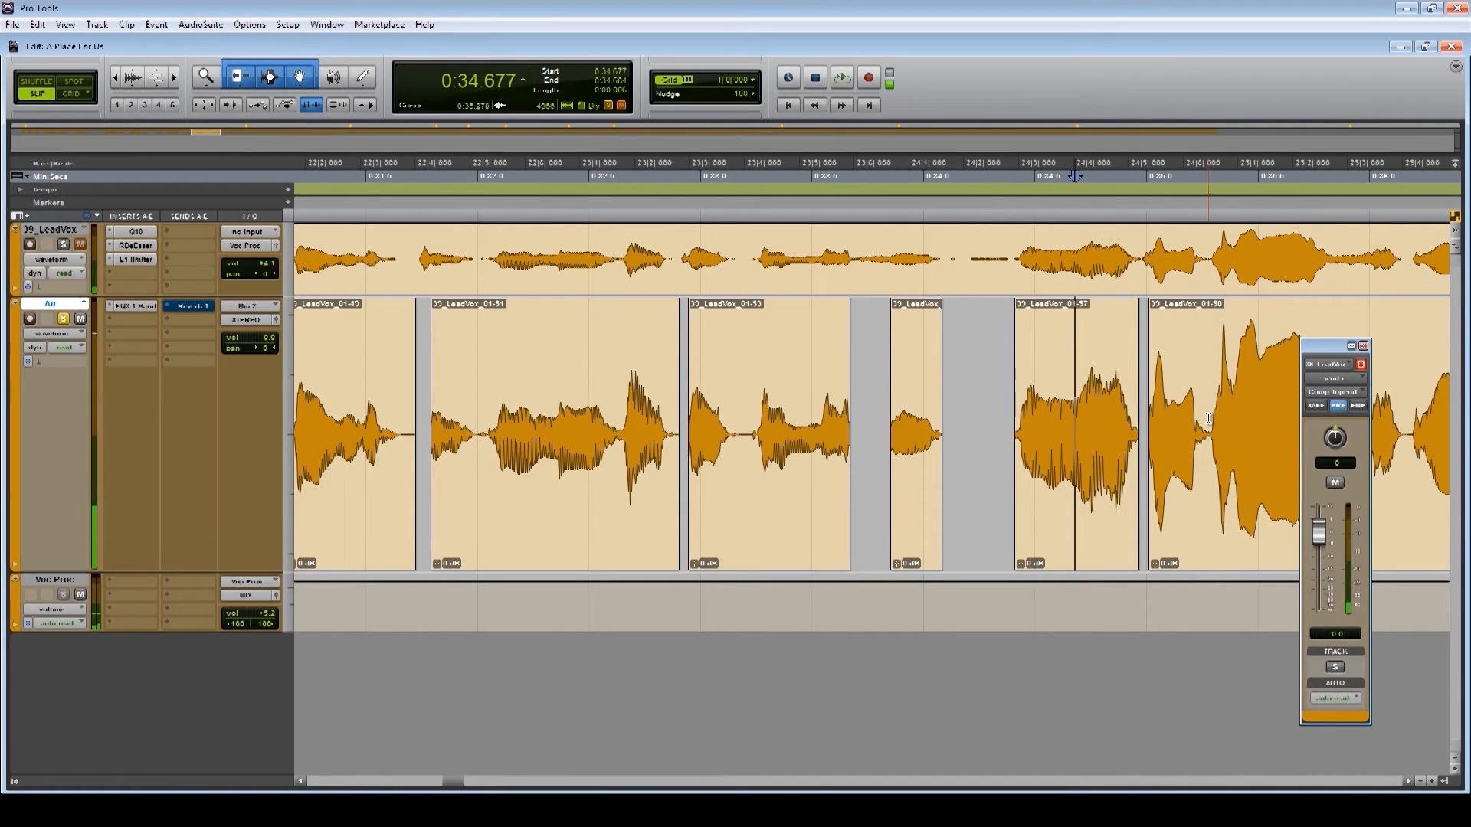
drag(1209, 423, 1231, 418)
key(Delete)
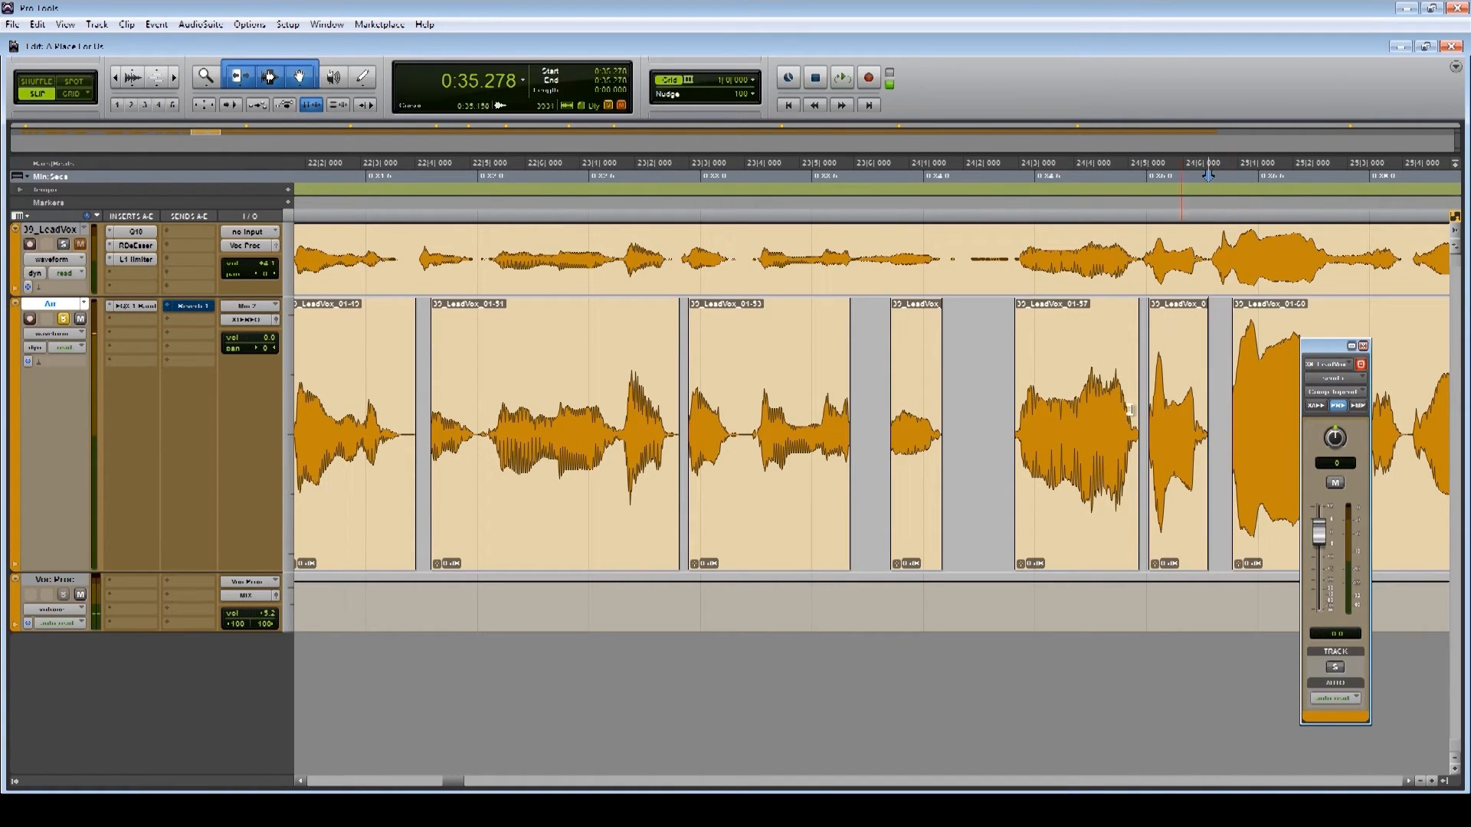
double_click(1077, 420)
key(space)
click(991, 418)
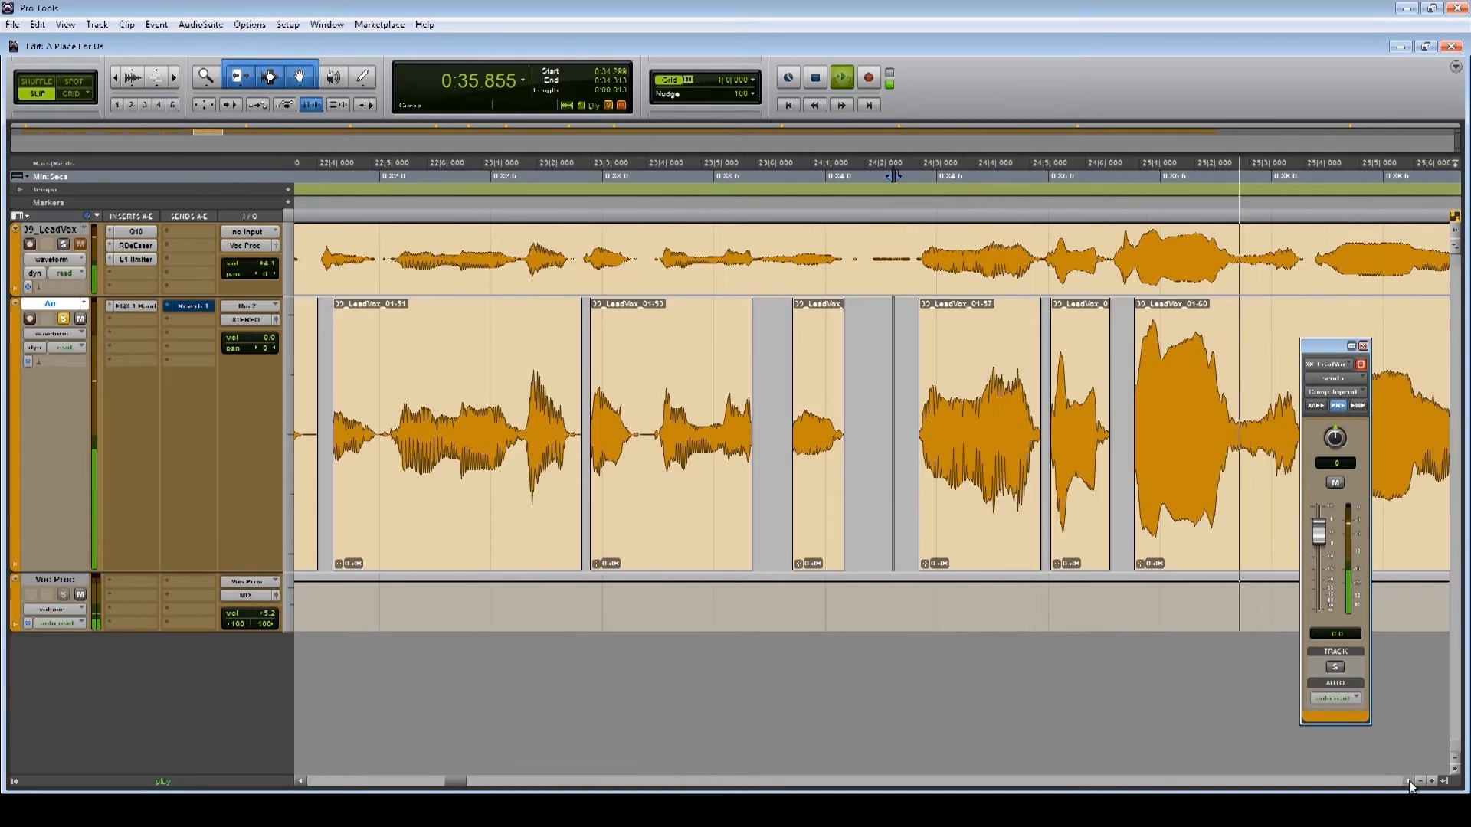
Play past the loud note and delete the syllable ending from about 0:35.98 to 0:36.14 on the Air track
key(space)
click(800, 434)
key(space)
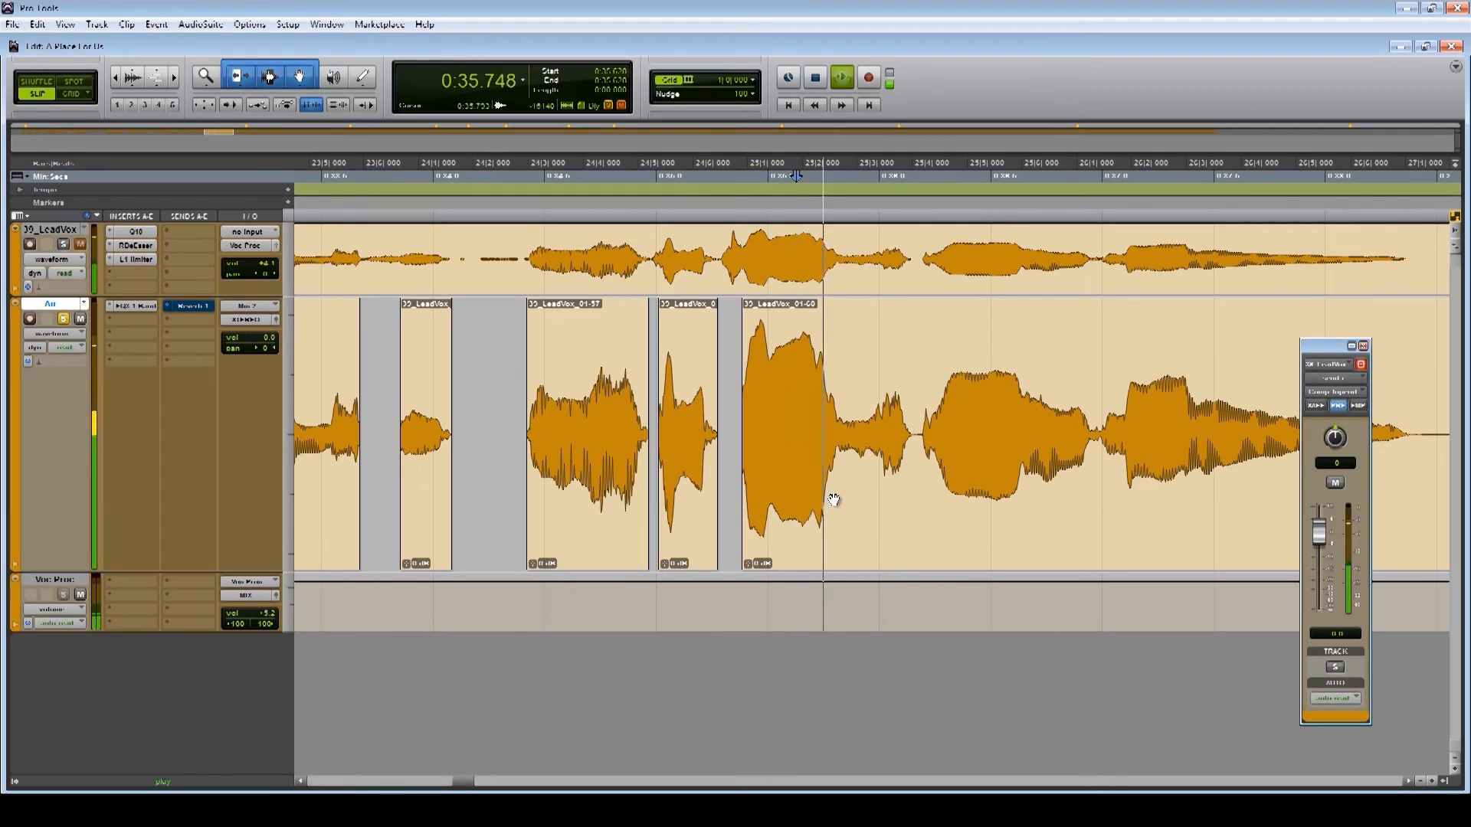
key(space)
click(842, 428)
key(space)
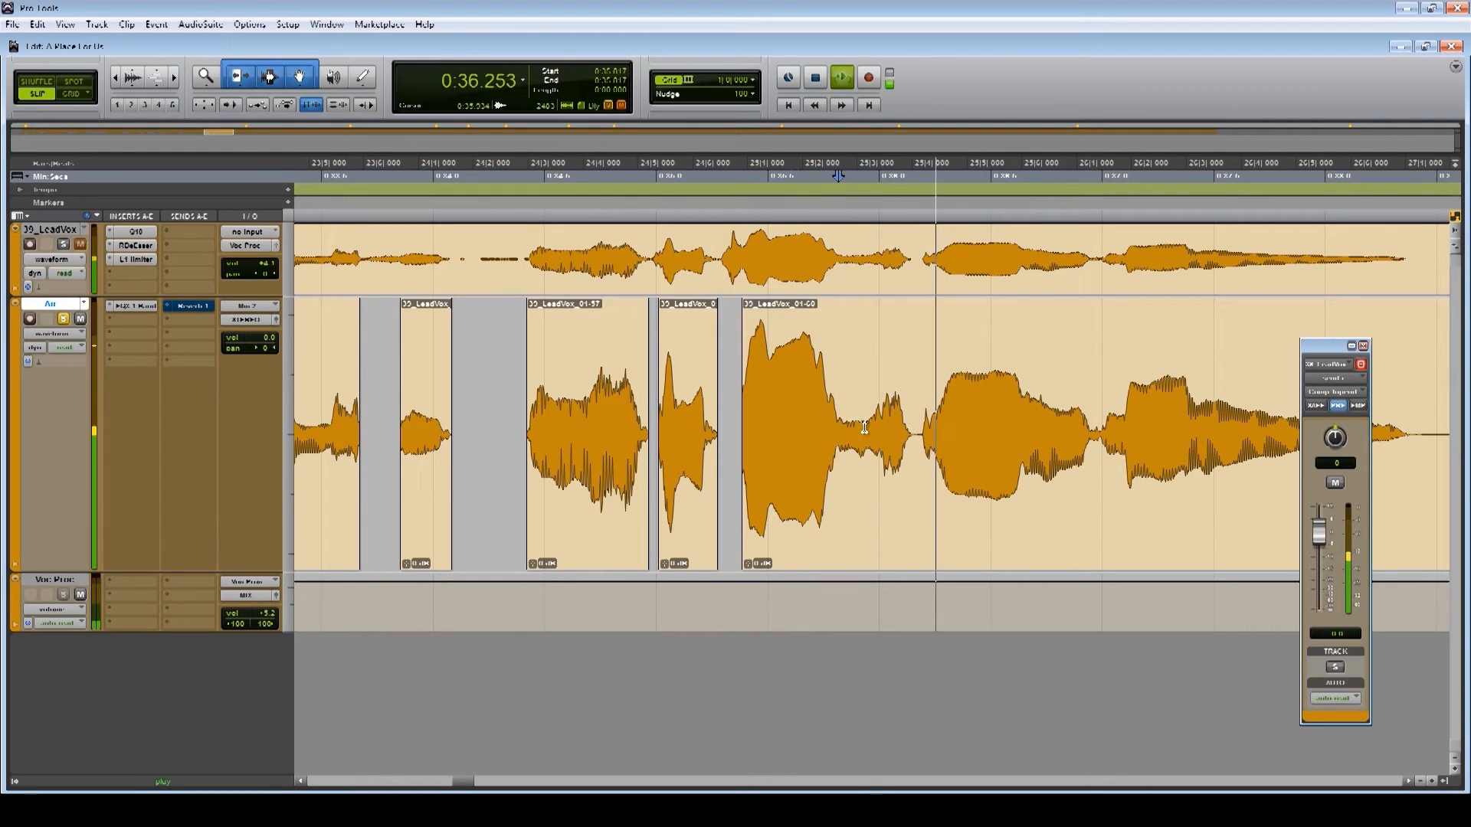
key(space)
key(space)
drag(911, 434, 872, 436)
key(Delete)
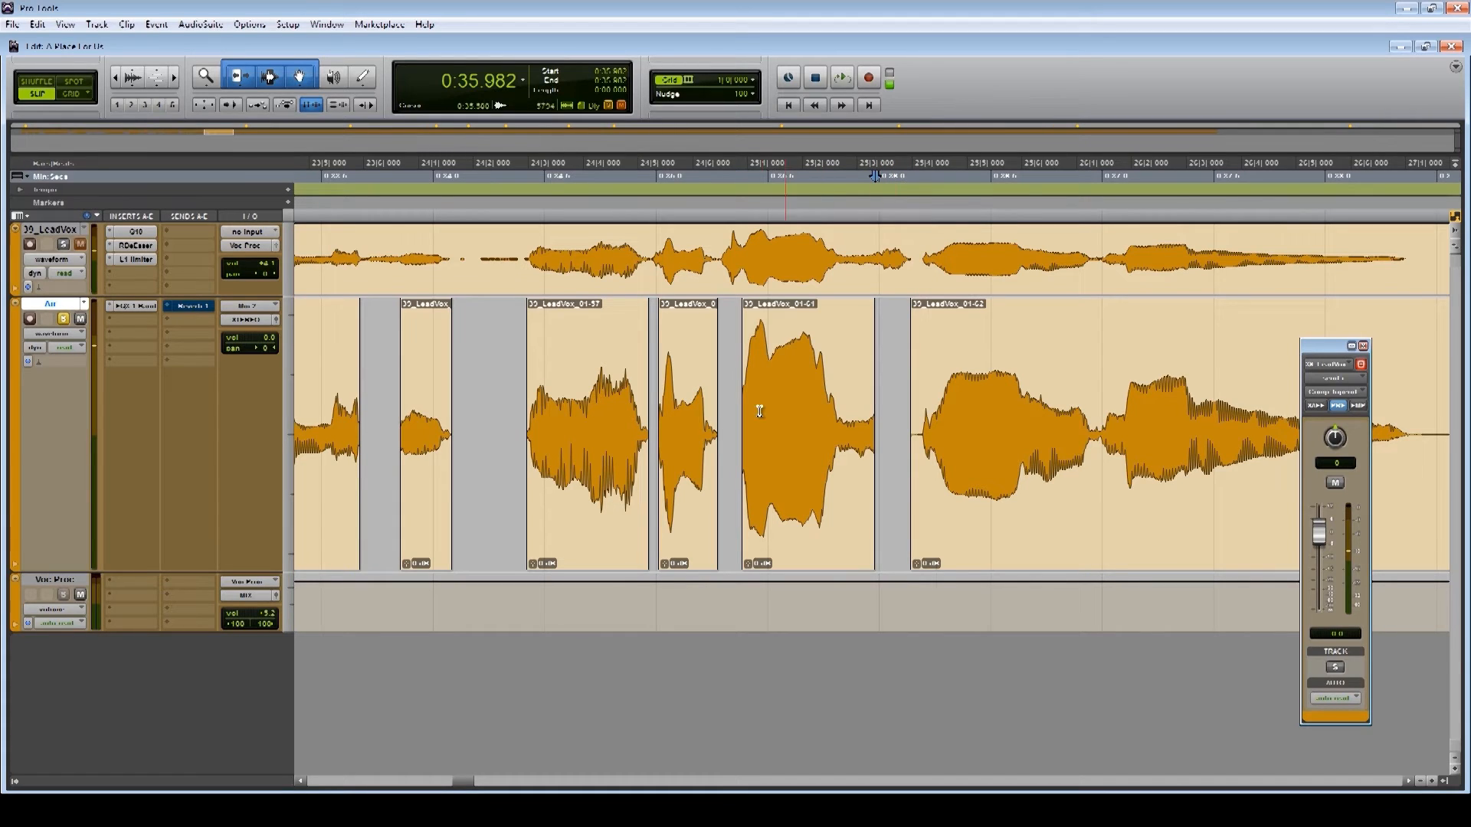
Play past the last deleted syllable ending and trim the start of the following Air clip to about 0:36.23
click(730, 412)
key(space)
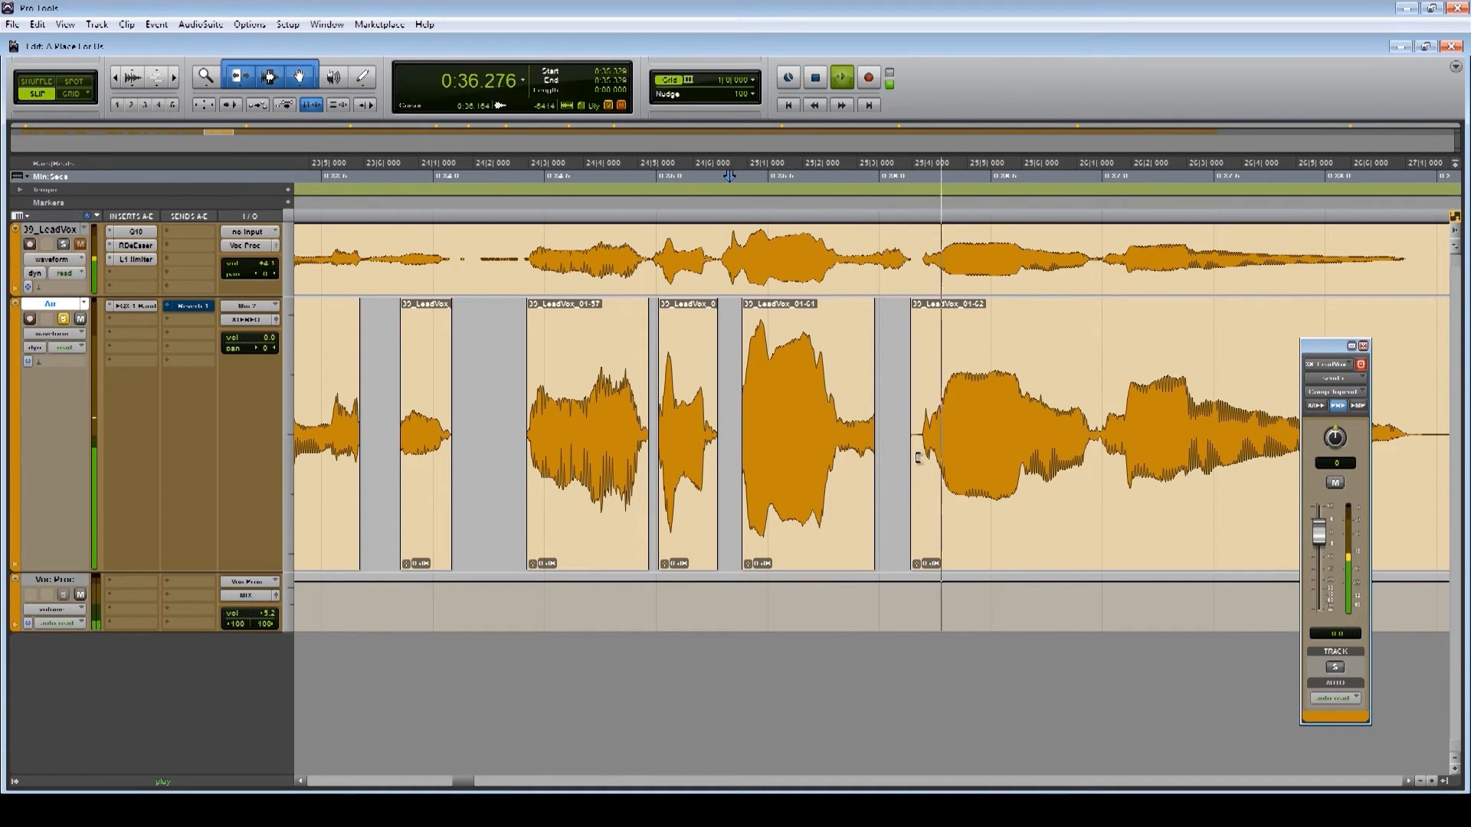
key(space)
drag(917, 429, 930, 418)
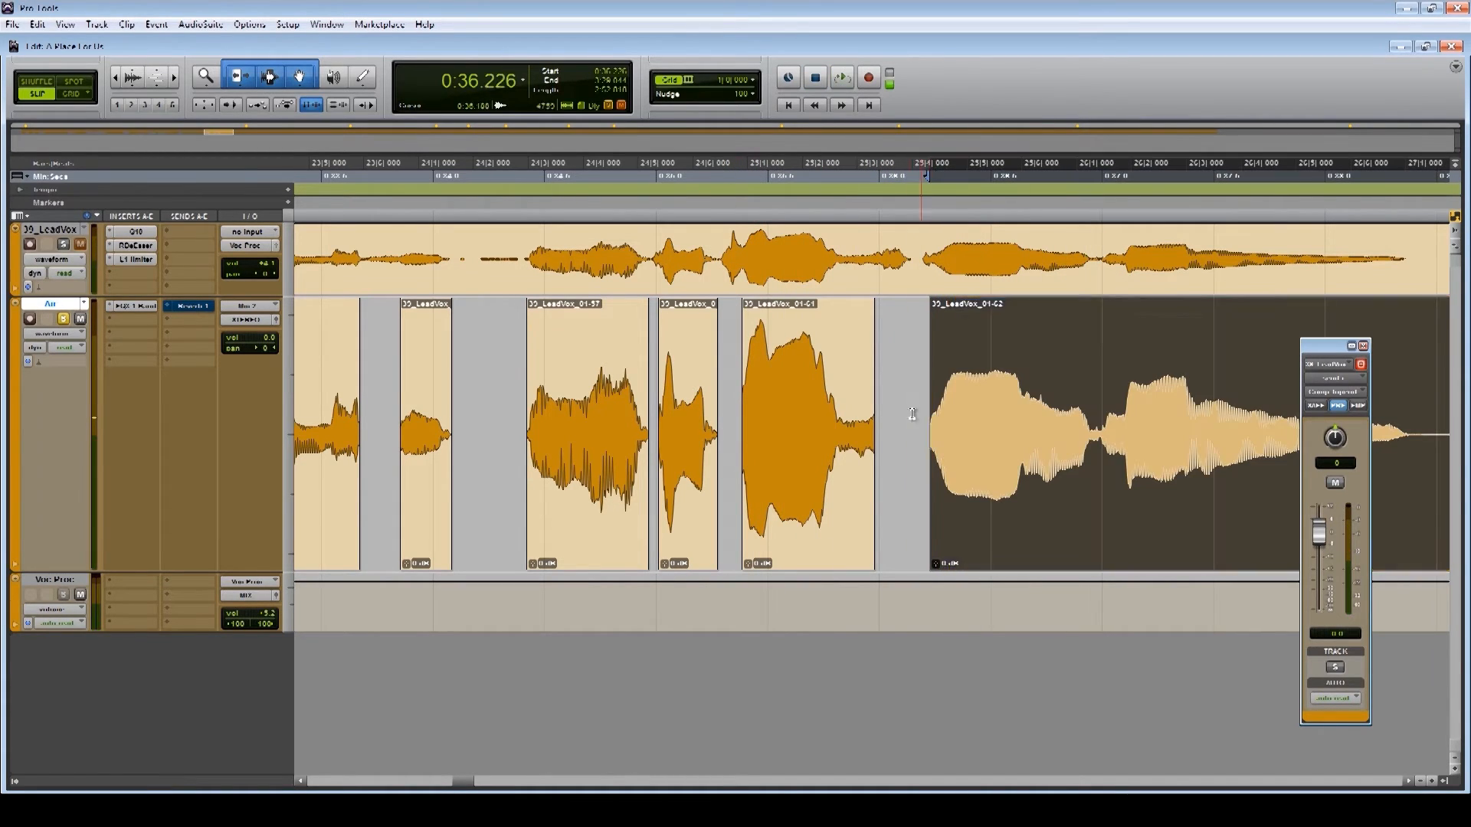
Replay the trimmed clip and delete the note attack from about 0:36.96 to 0:37.09 on the Air track
click(910, 416)
key(space)
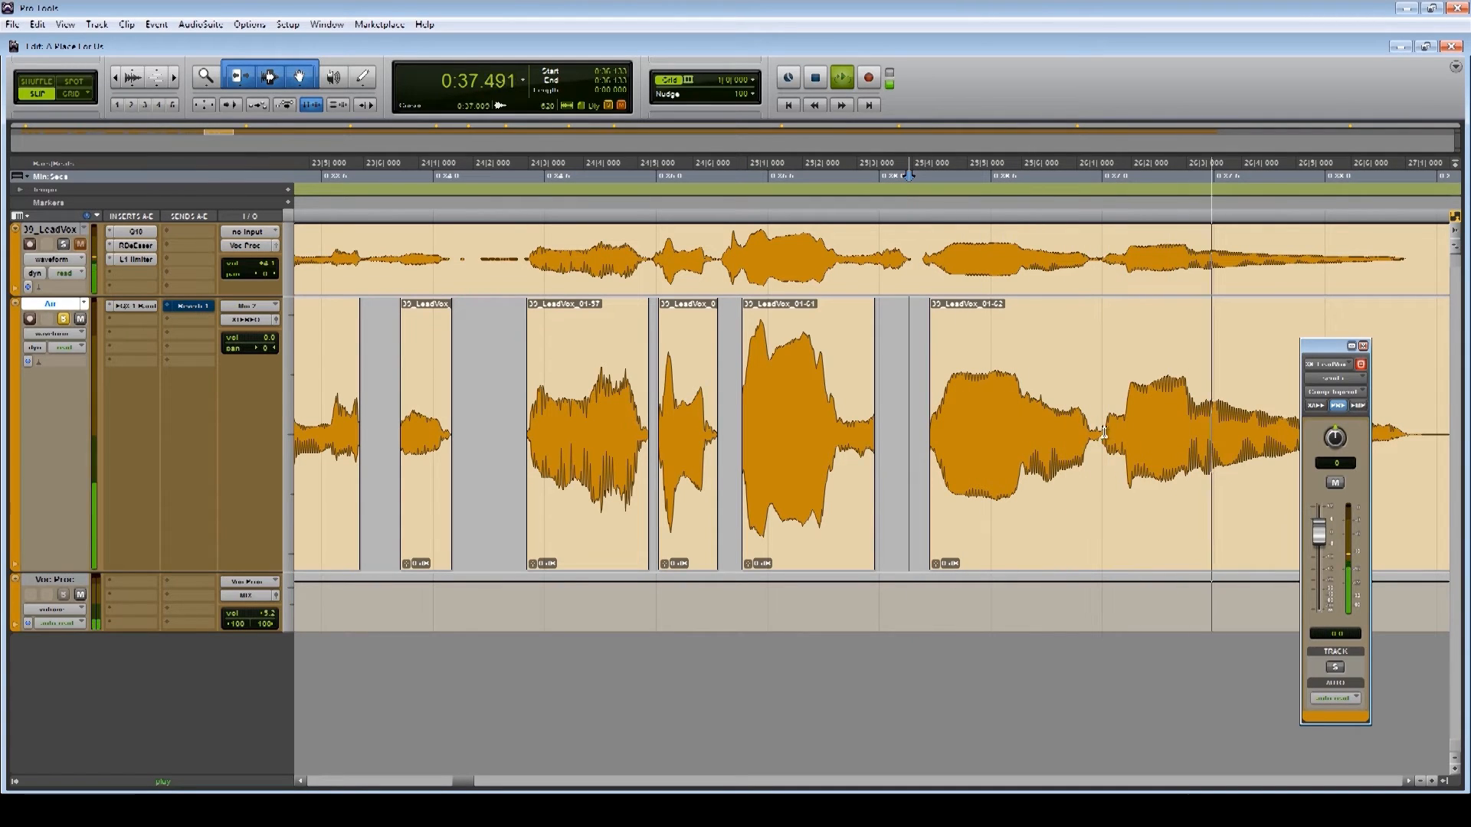
key(space)
drag(1097, 427, 1124, 401)
key(Delete)
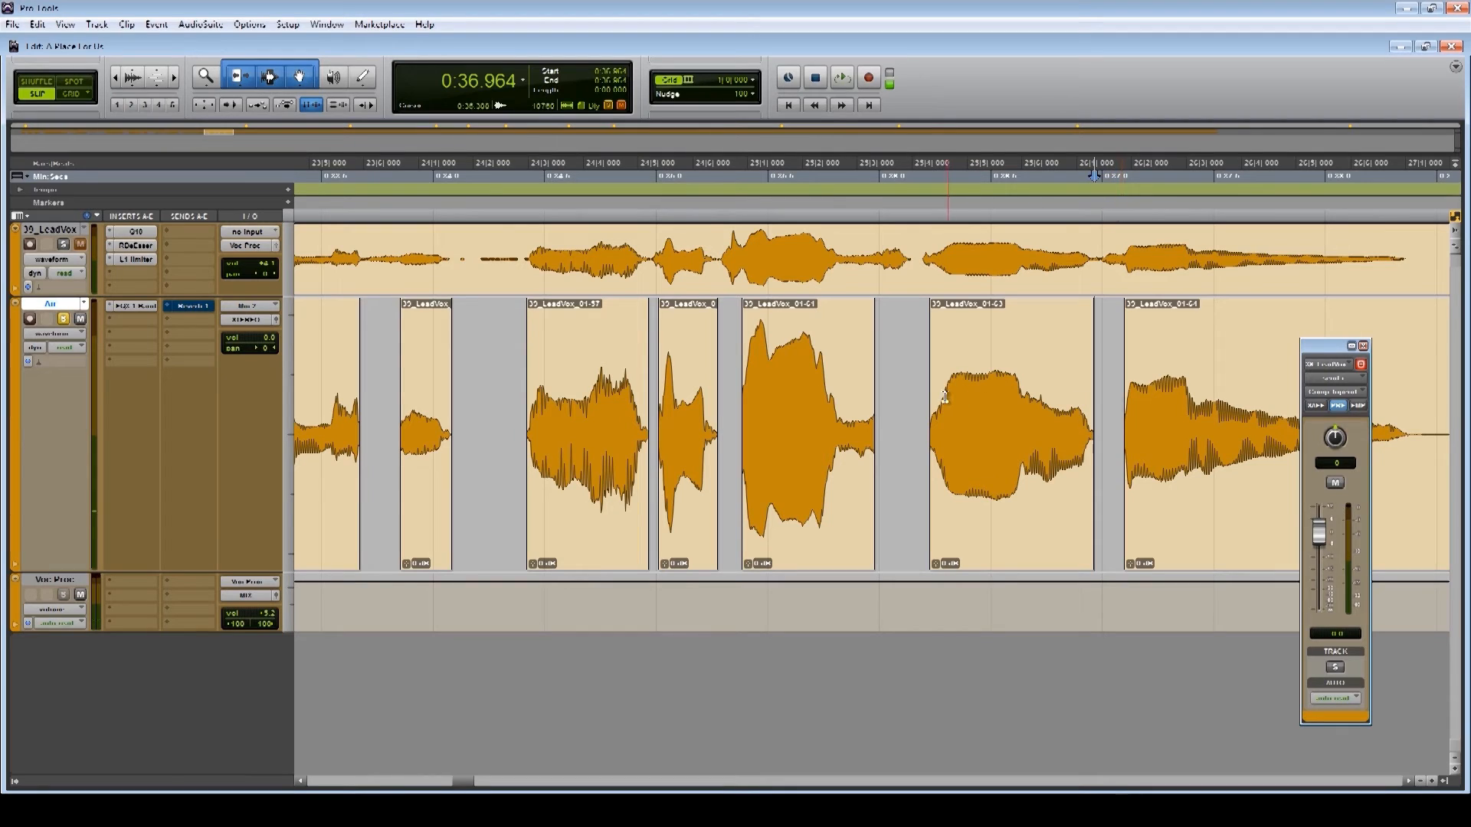
Replay the new cut and trim the end of the Air clip before it to about 0:36.95
key(space)
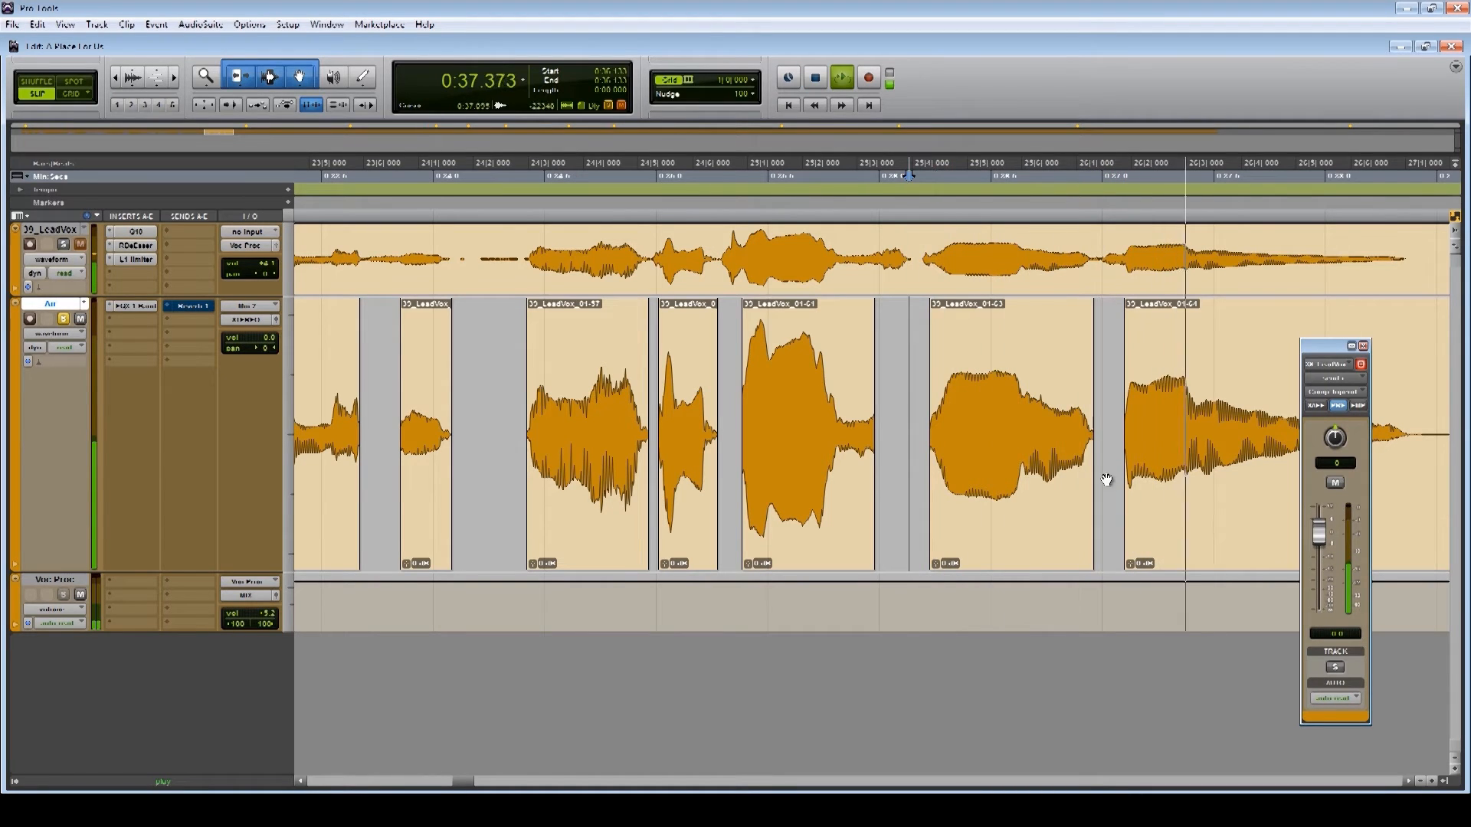
click(1091, 441)
key(space)
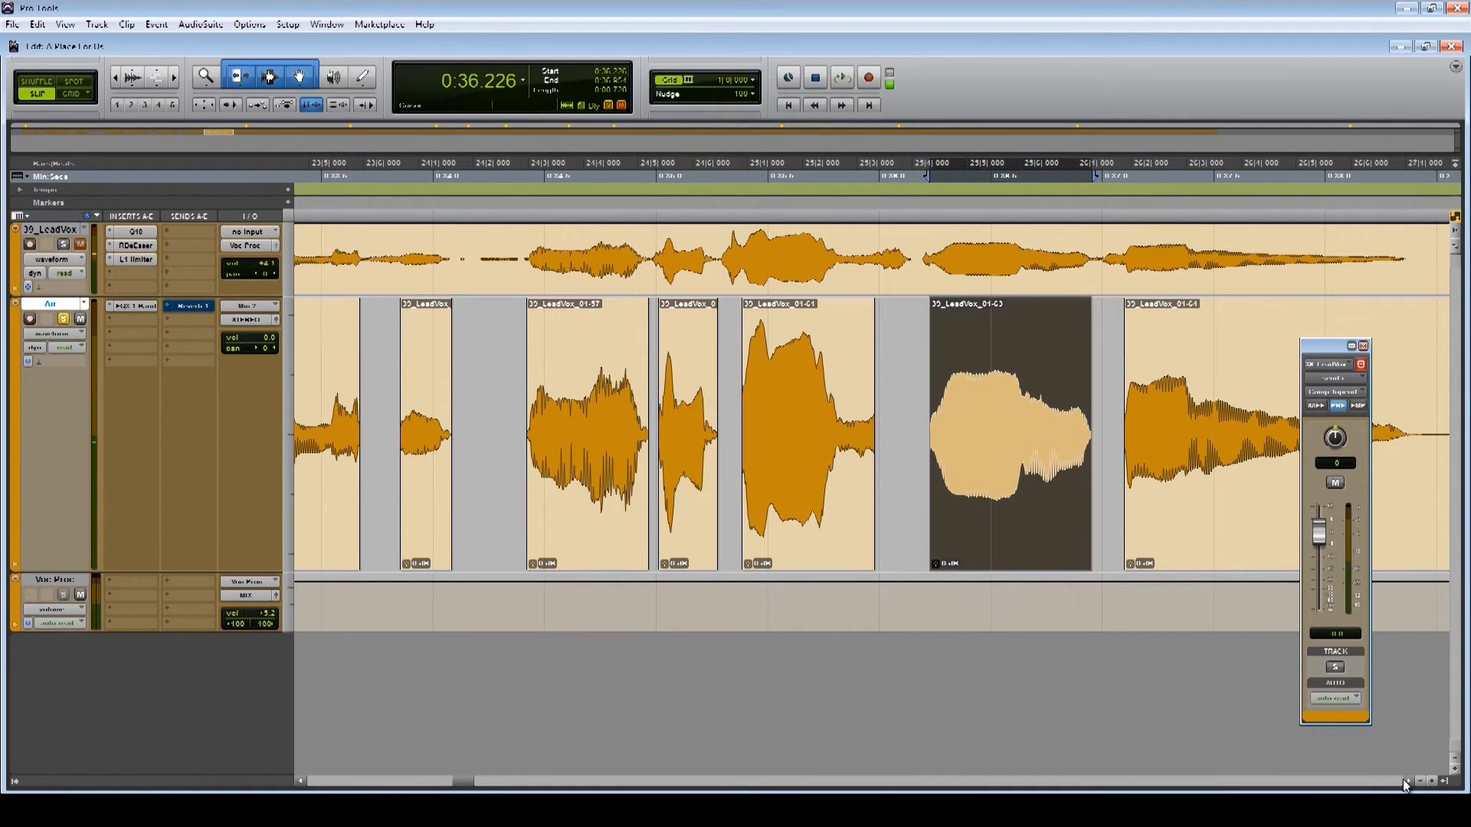
Play the decaying note and delete the gap from about 0:38.36 to 0:39.11 on the Air track
click(1410, 782)
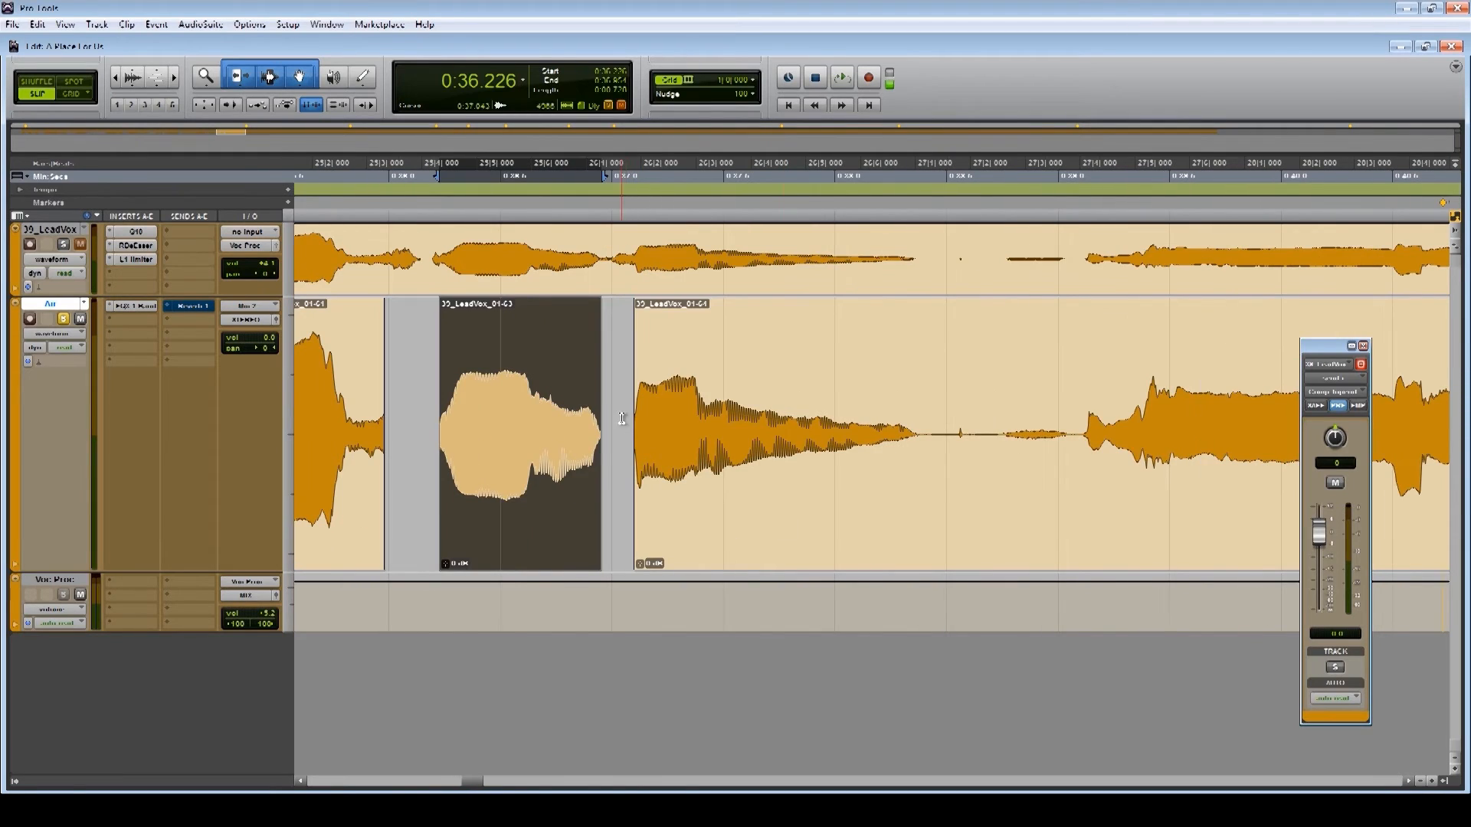
click(622, 419)
key(space)
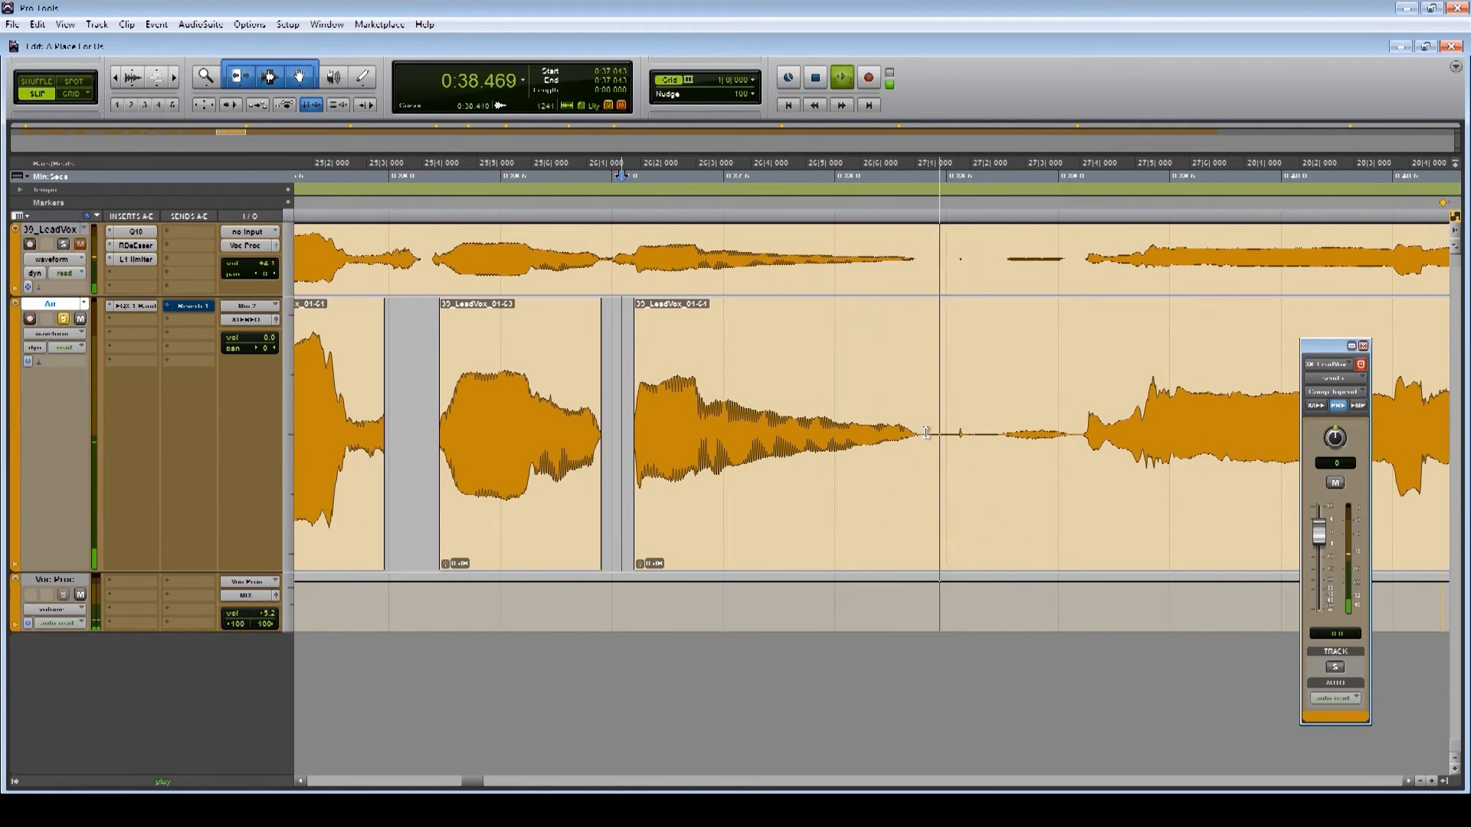
key(space)
drag(915, 429, 1083, 375)
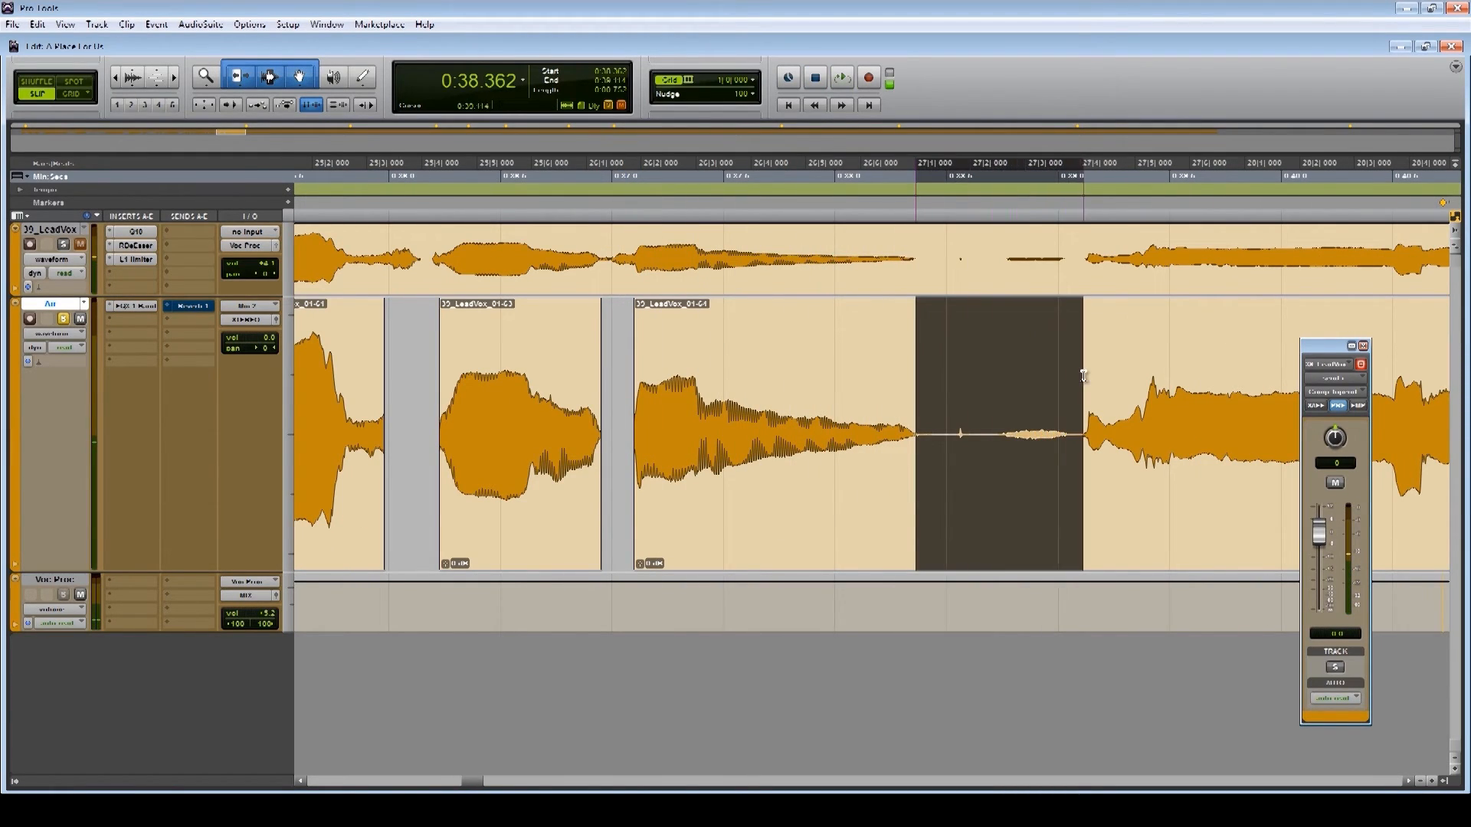
key(Delete)
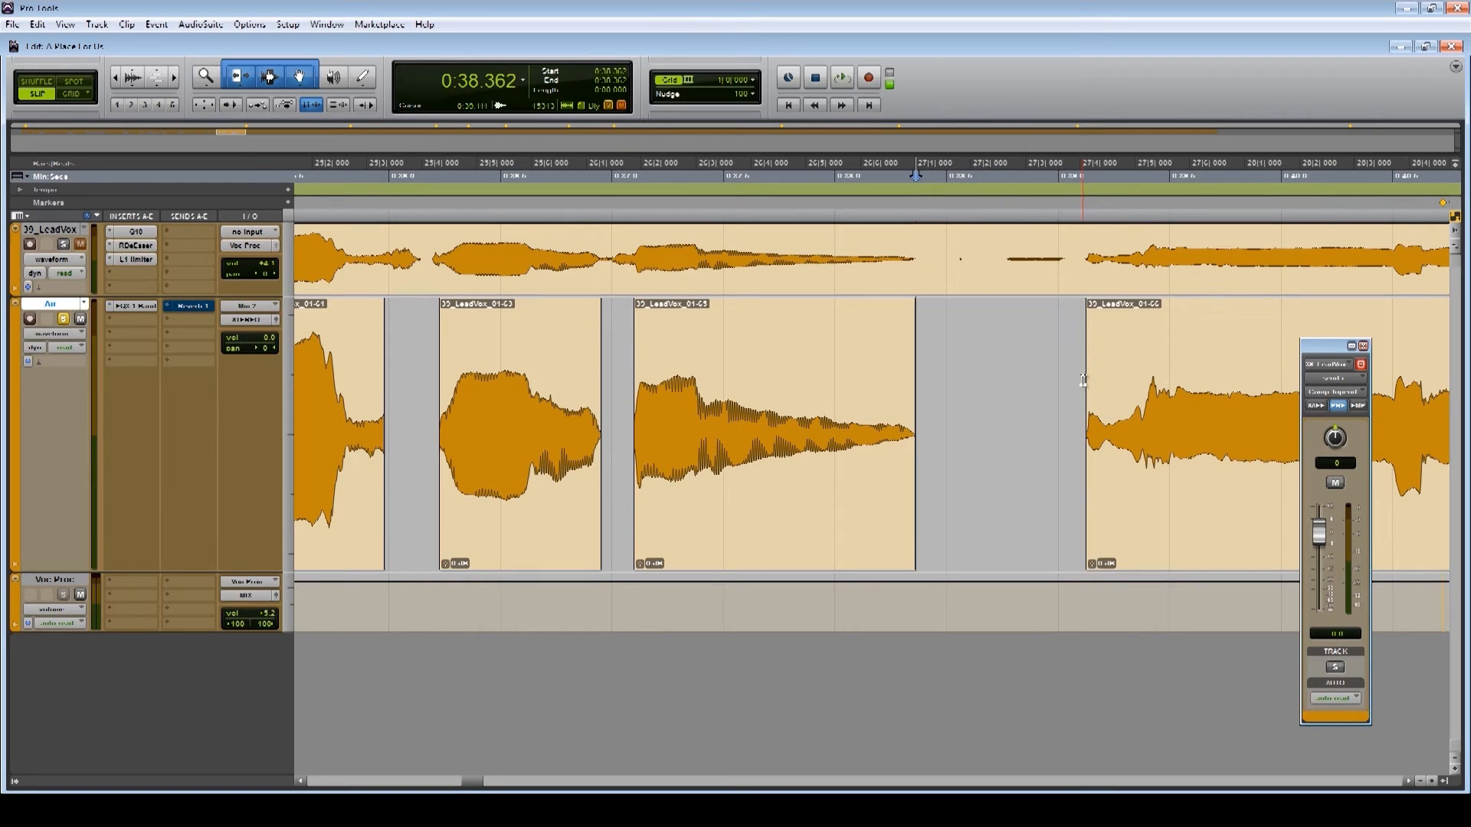
Play through the long sustained note and delete the short syllable from about 0:41.67 to 0:41.81 on the Air track
click(630, 377)
key(space)
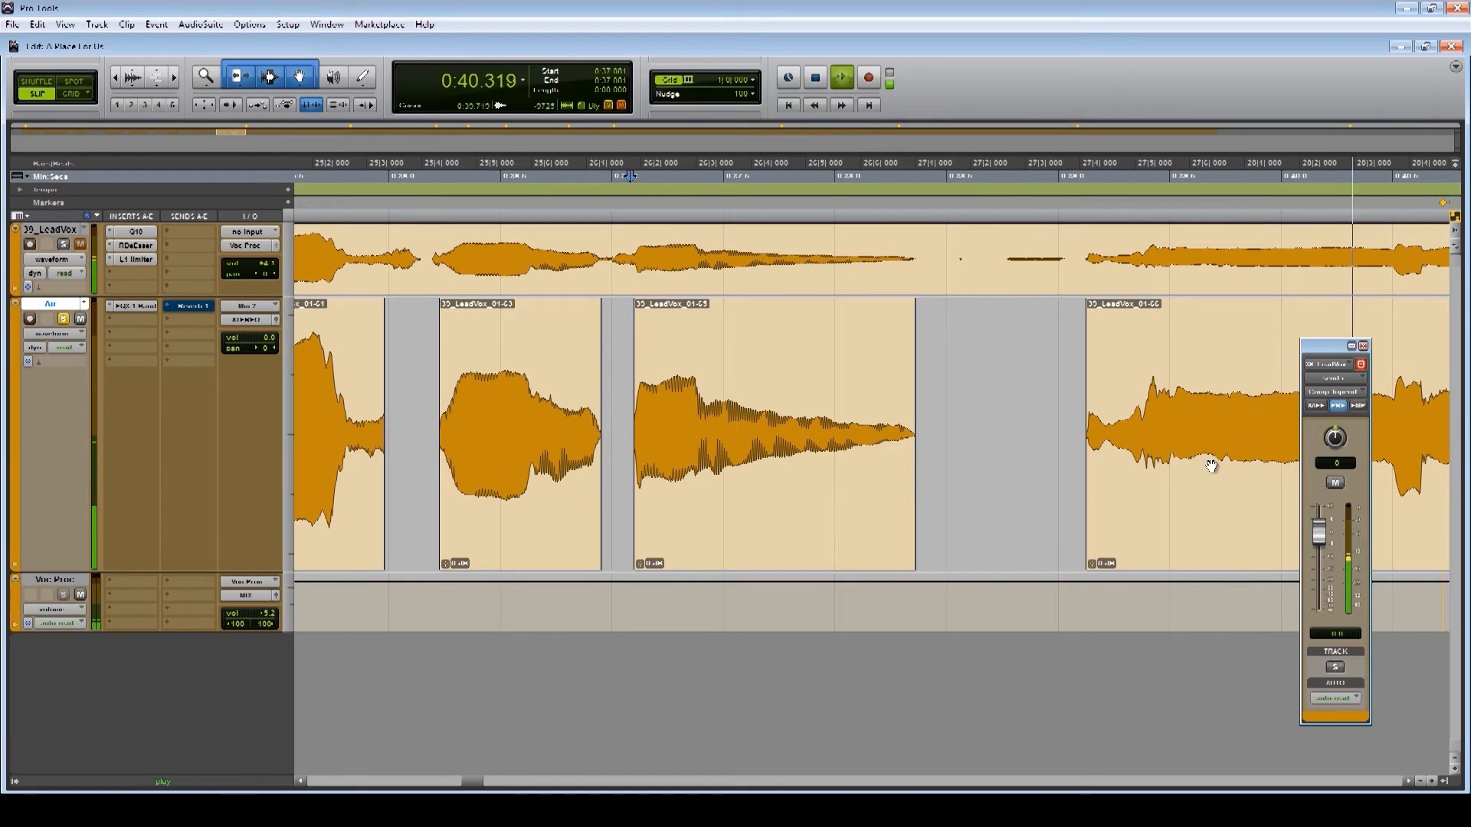
key(space)
drag(1223, 417, 1452, 432)
click(715, 383)
key(space)
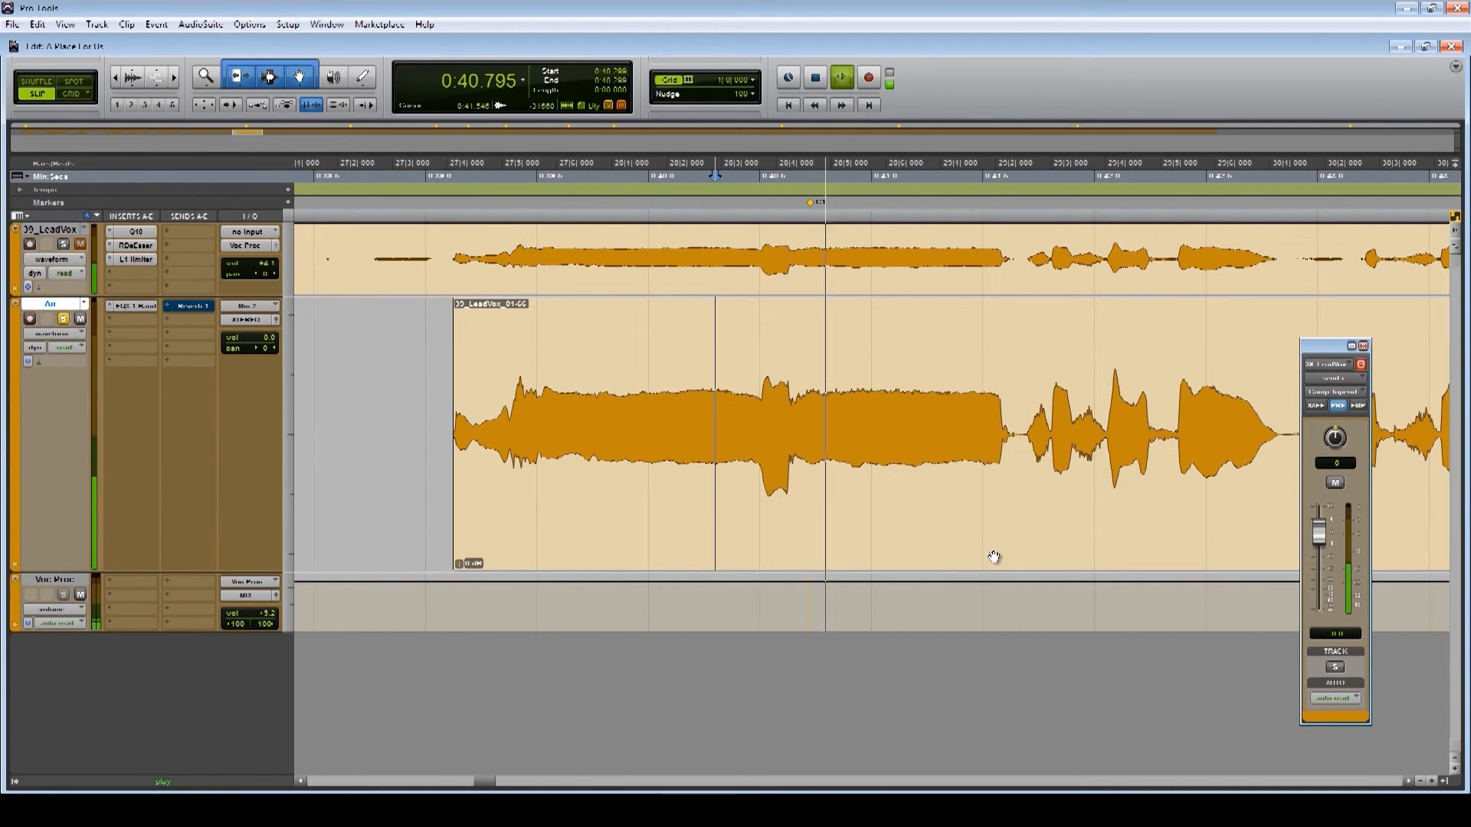
key(space)
drag(1022, 441, 1050, 410)
key(space)
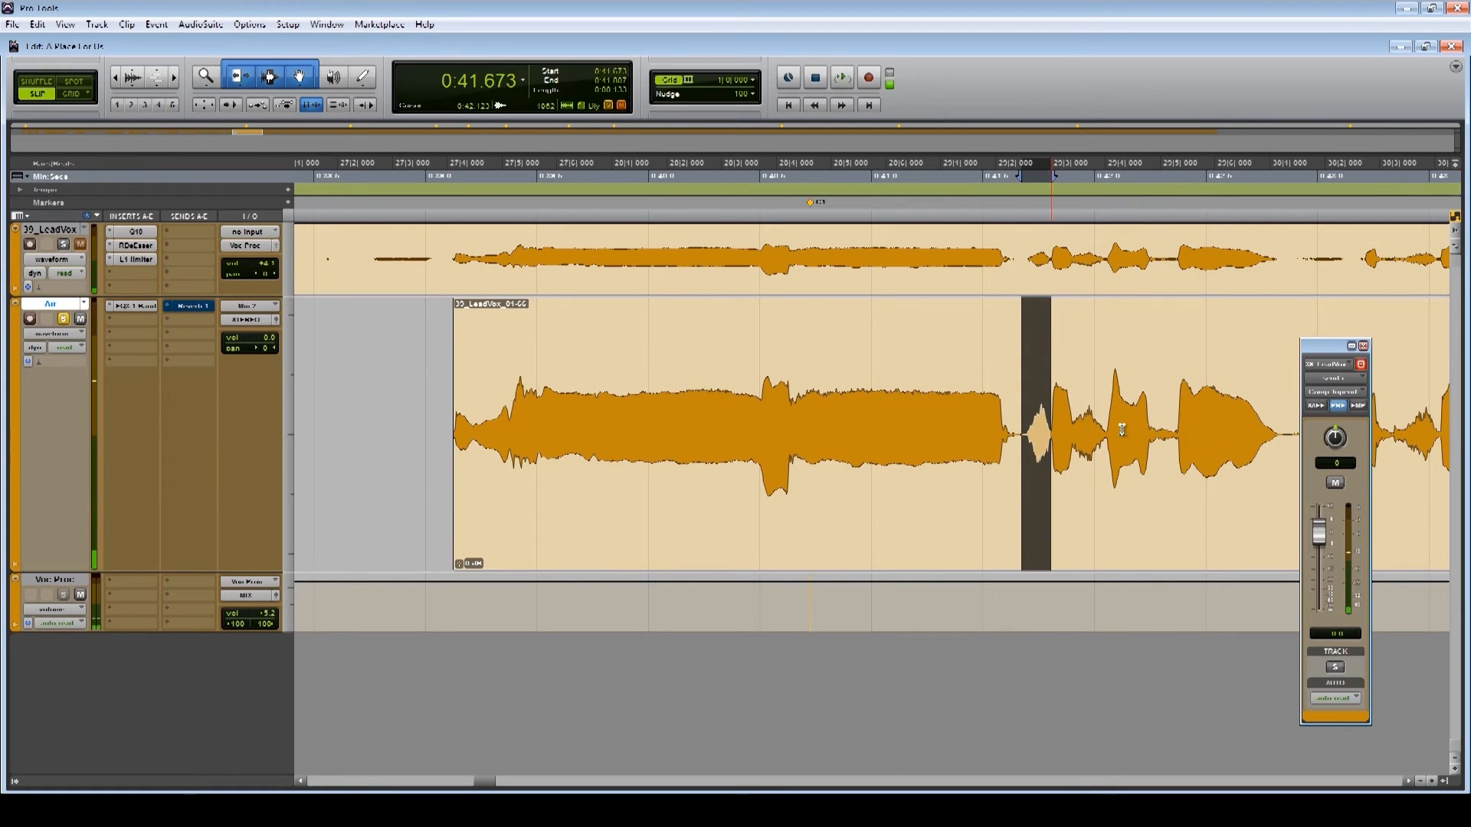
key(Delete)
Play past the new gap and delete the quieter section from about 0:41.90 to 0:42.06 on the Air track
key(space)
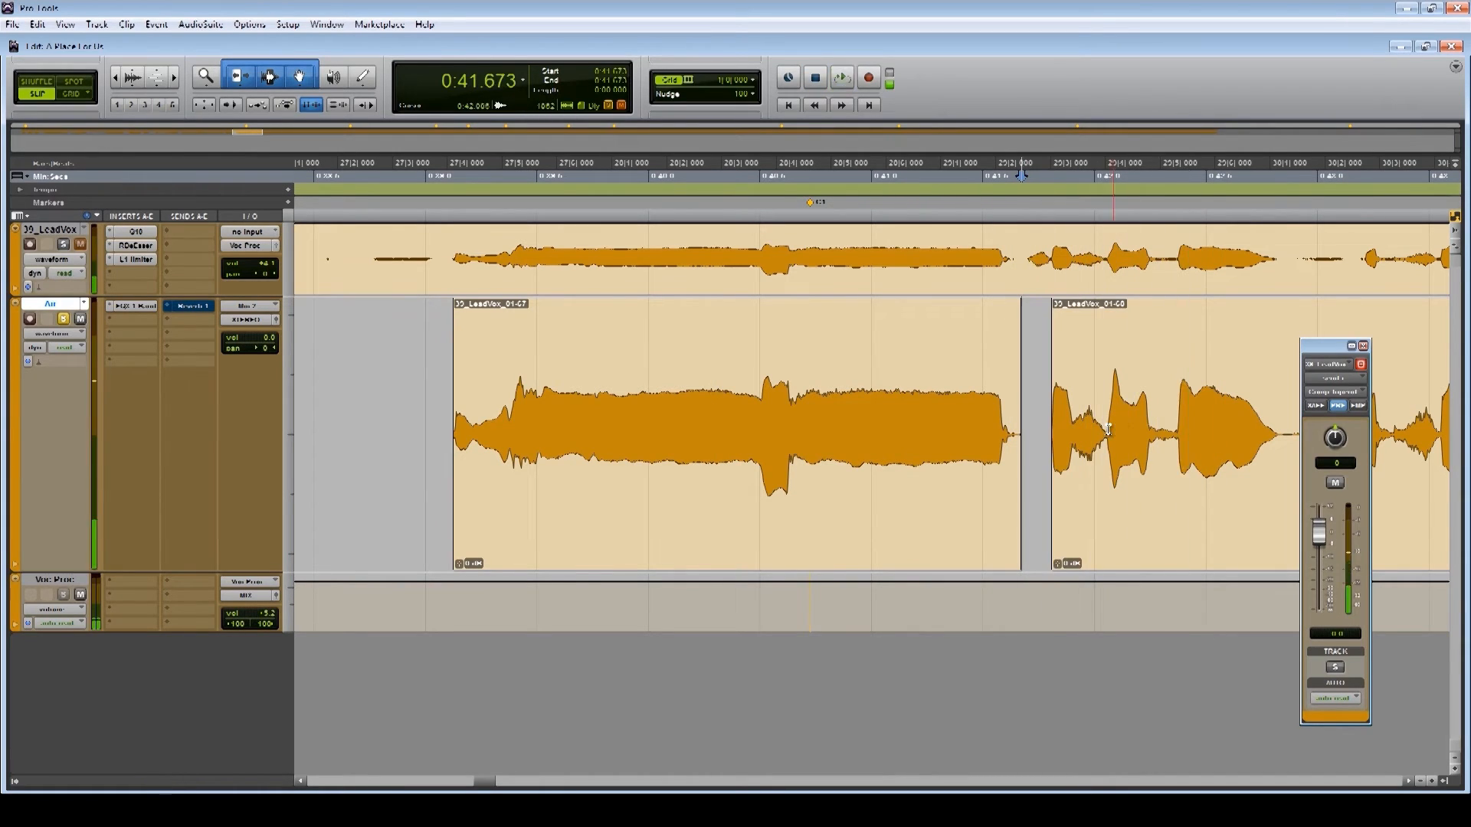
drag(1106, 429, 1077, 429)
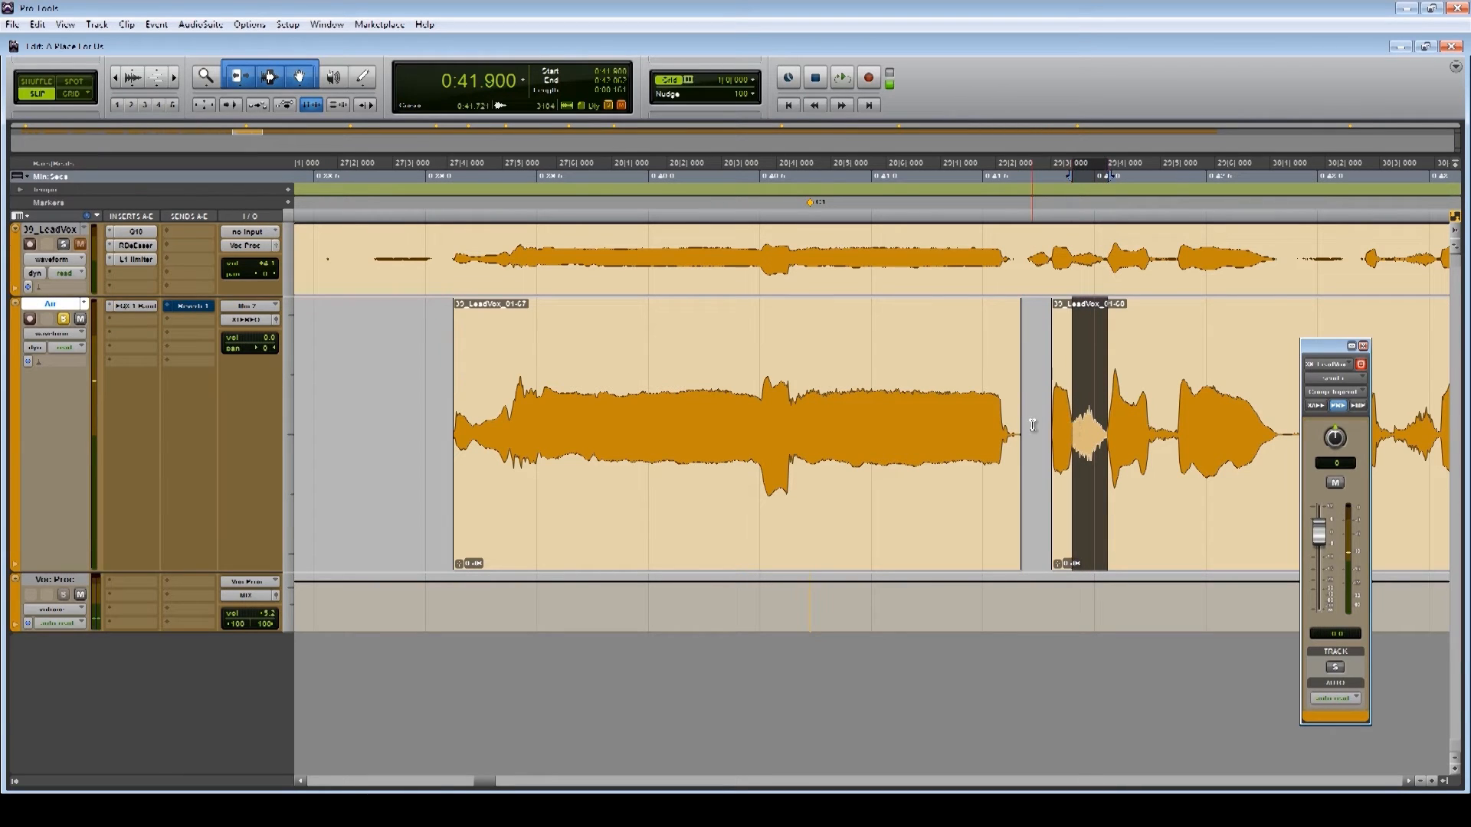
key(Delete)
Trim the end of the long sustained note's clip to about 0:41.64 and replay the phrase after it
key(space)
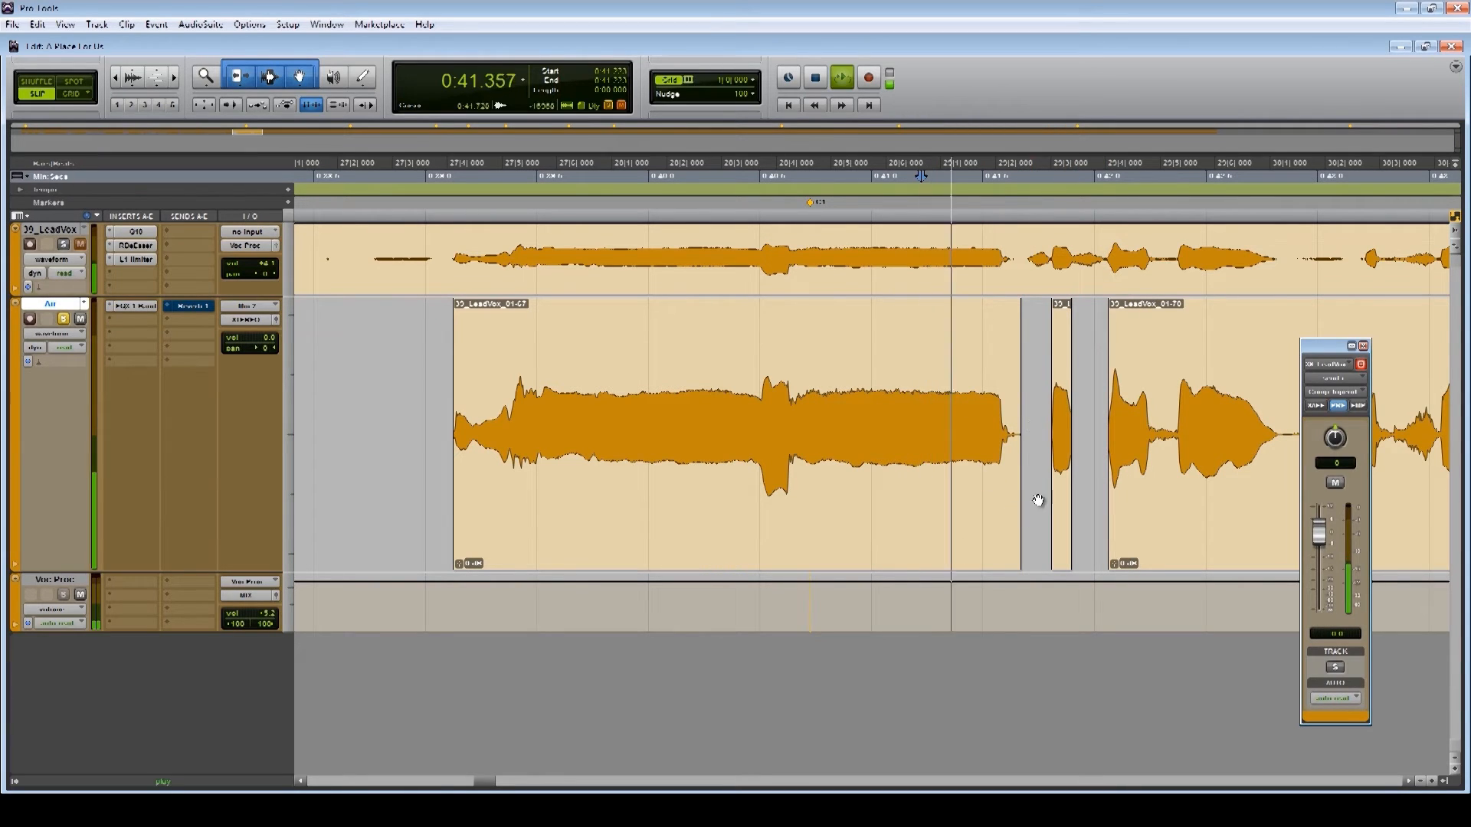
double_click(1013, 434)
click(986, 435)
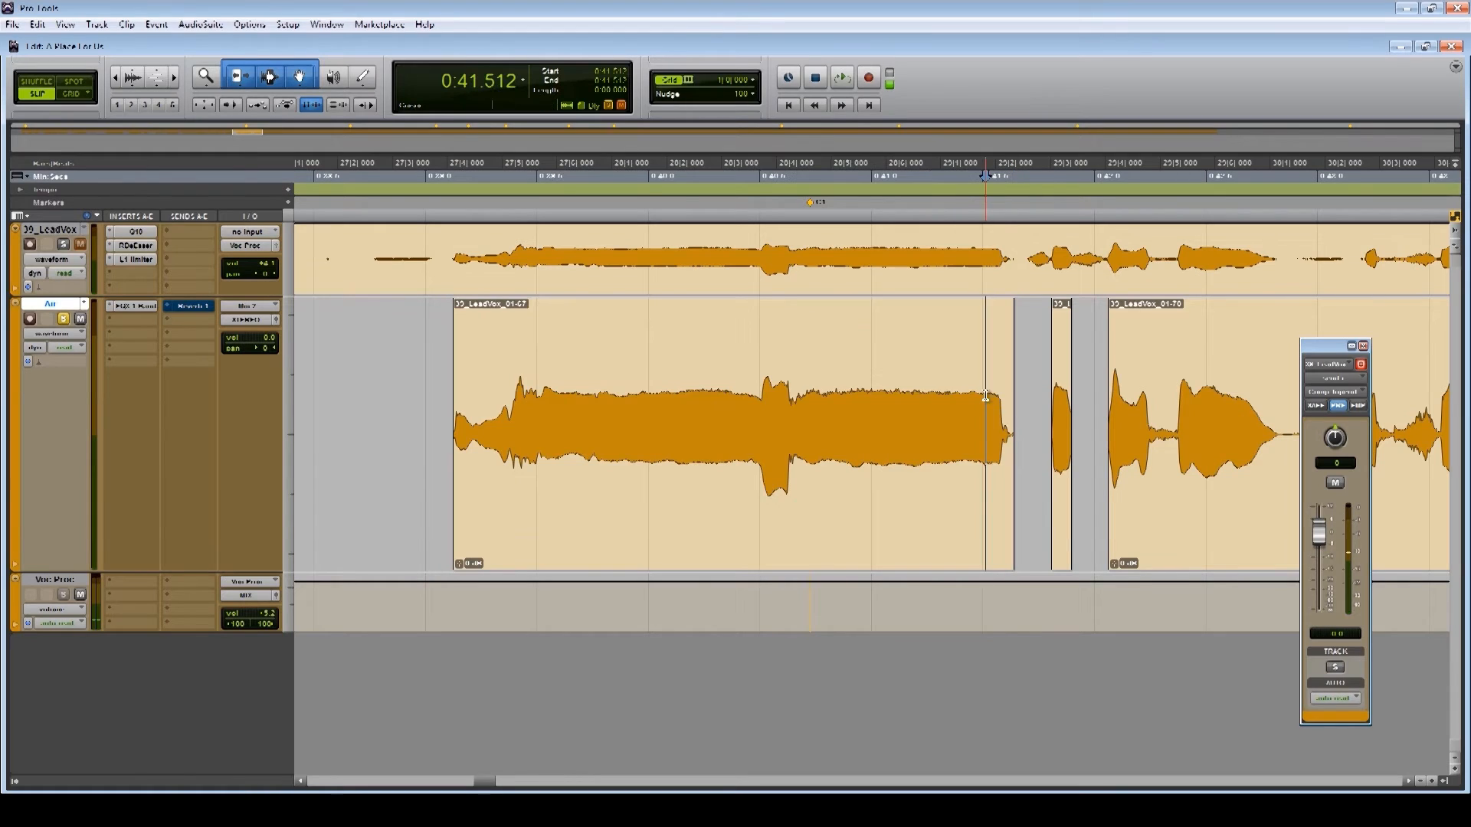
key(space)
key(space)
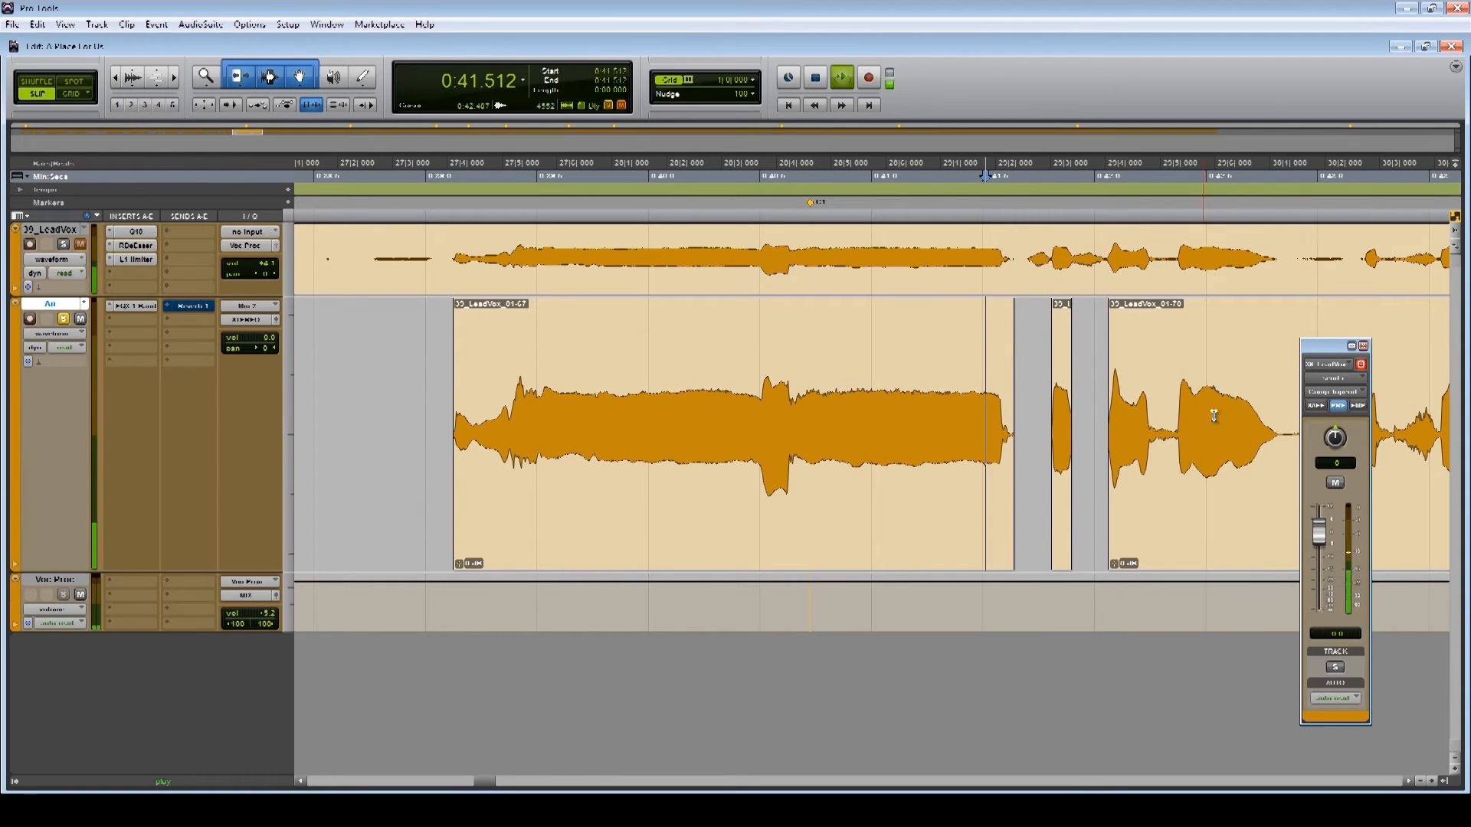
Play the next notes and delete the quiet section from about 0:42.29 to 0:42.37 on the Air track
drag(1278, 429, 1468, 428)
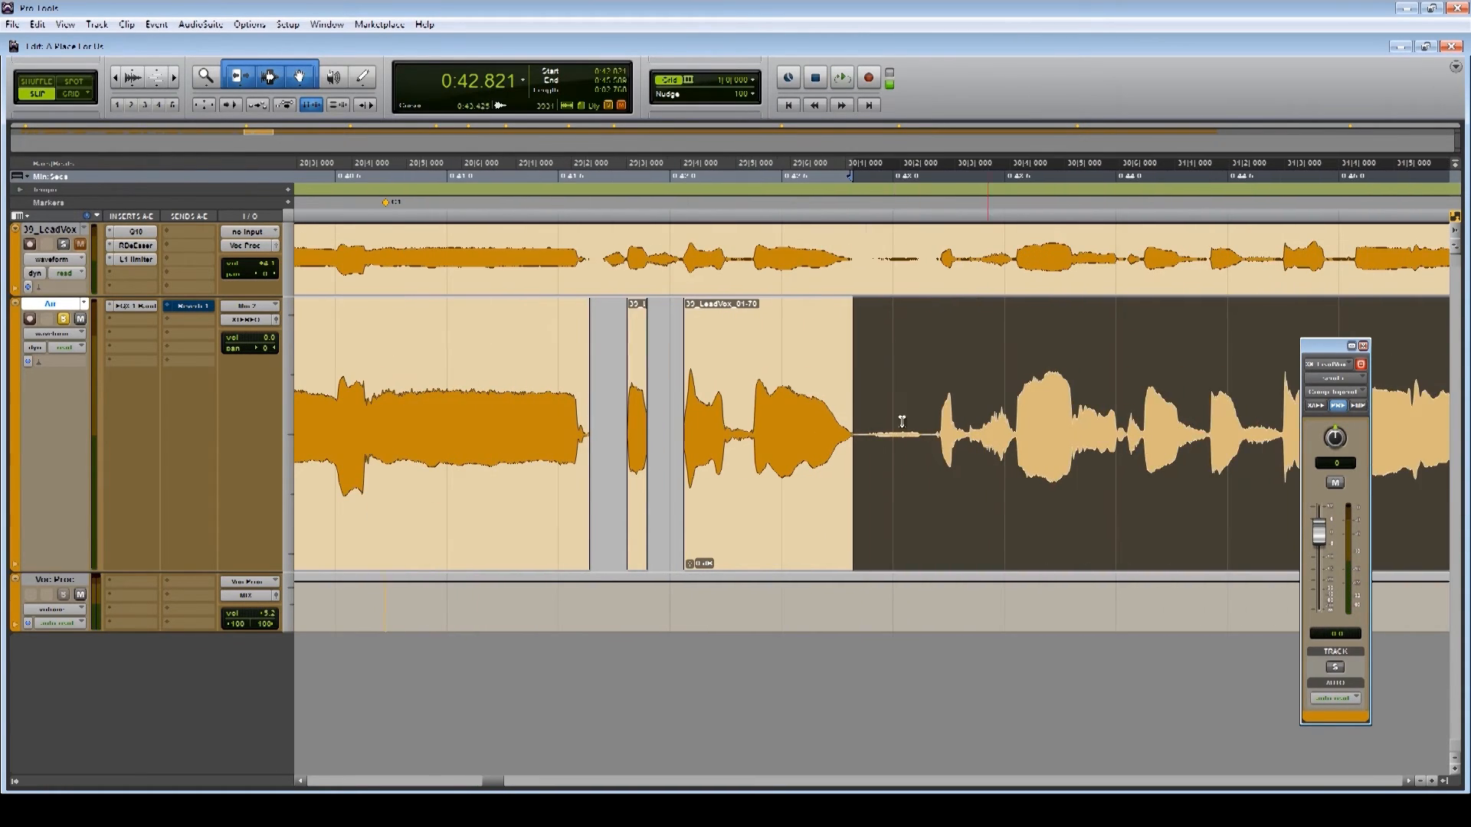
click(722, 414)
key(space)
key(space)
drag(753, 431, 735, 435)
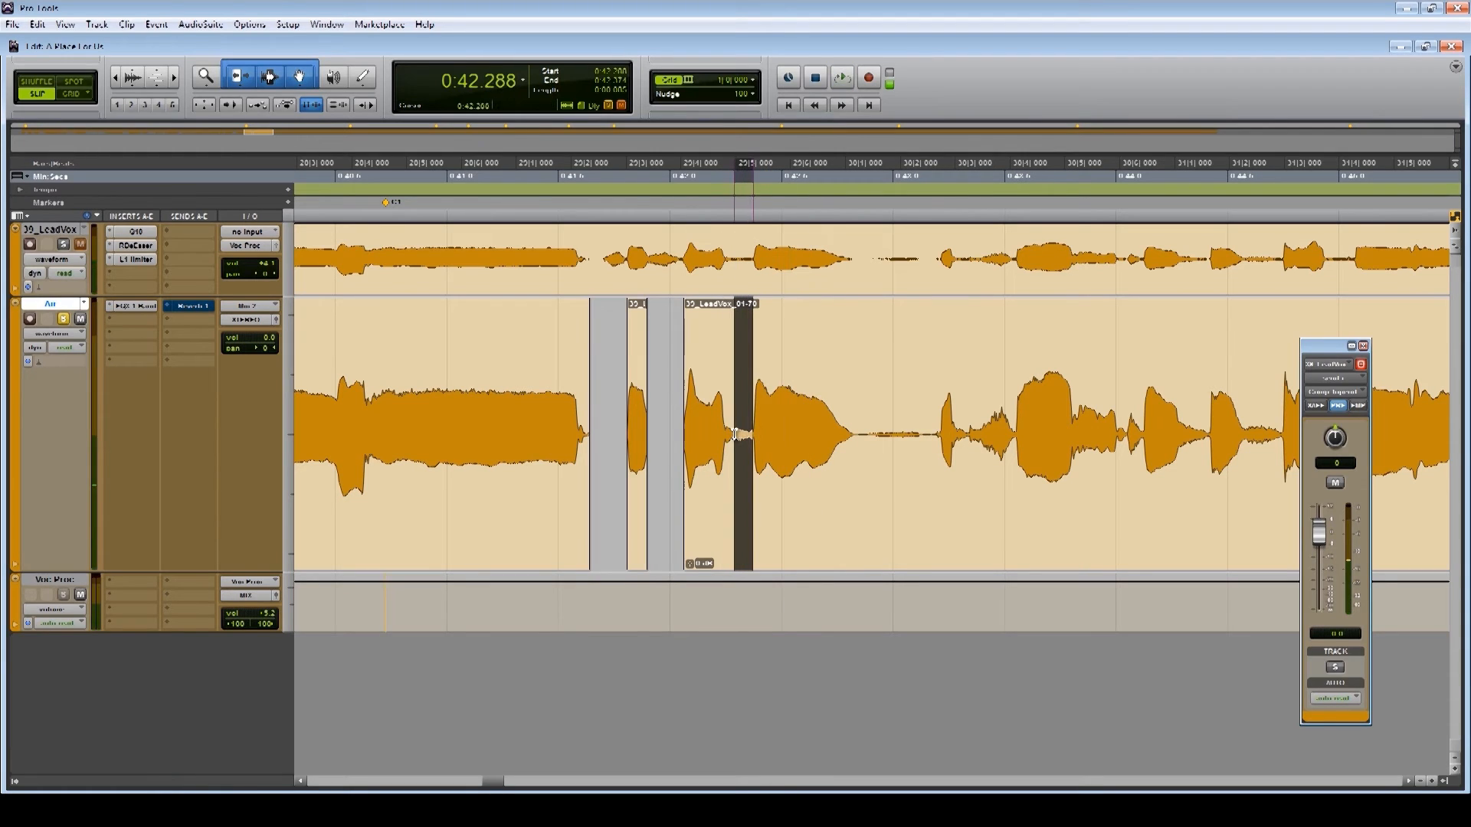
key(Delete)
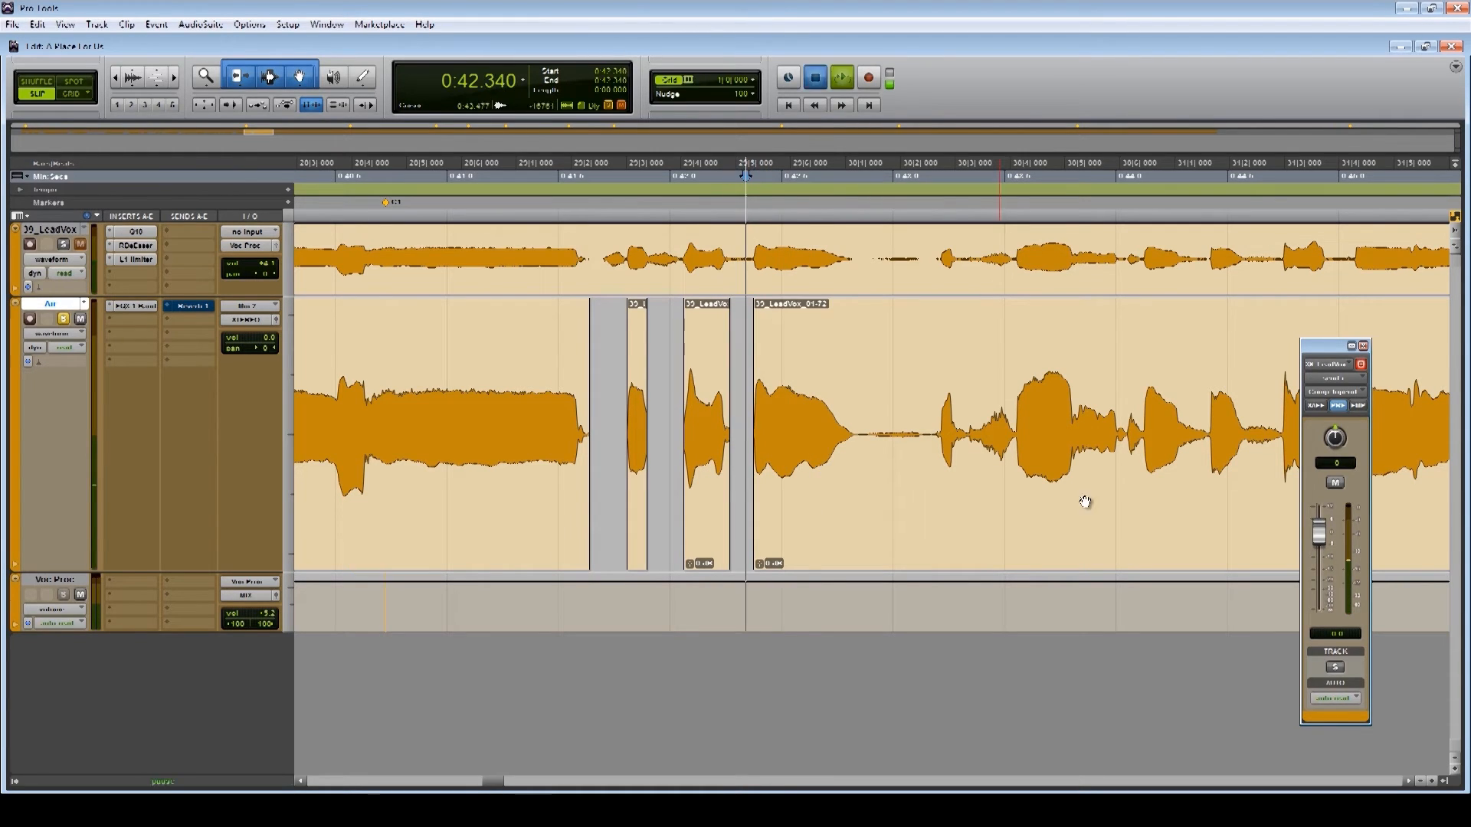
Delete the near-silent gap from about 0:42.84 to 0:43.20 on the Air track
key(space)
drag(857, 406, 938, 404)
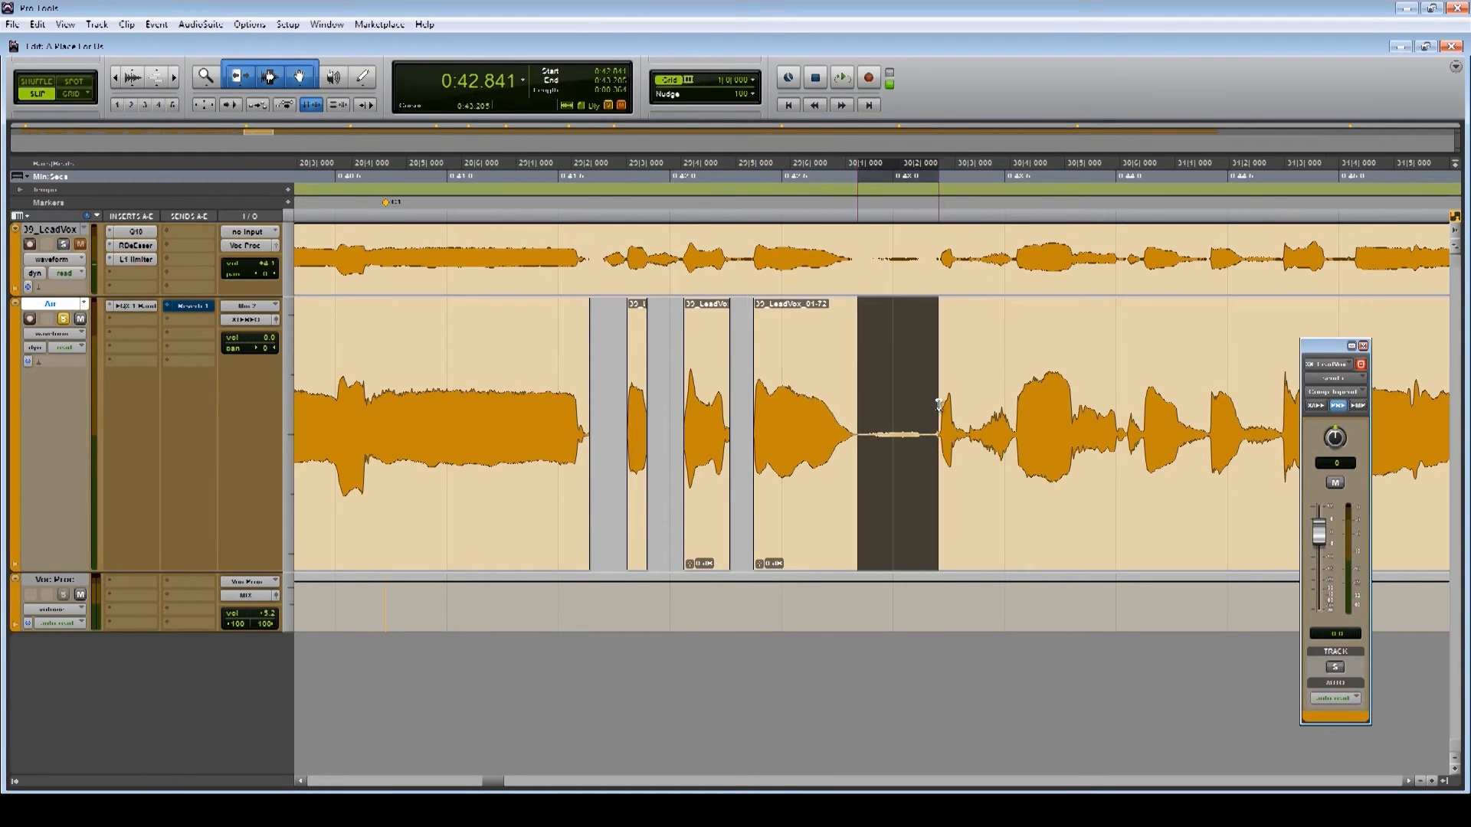
key(Delete)
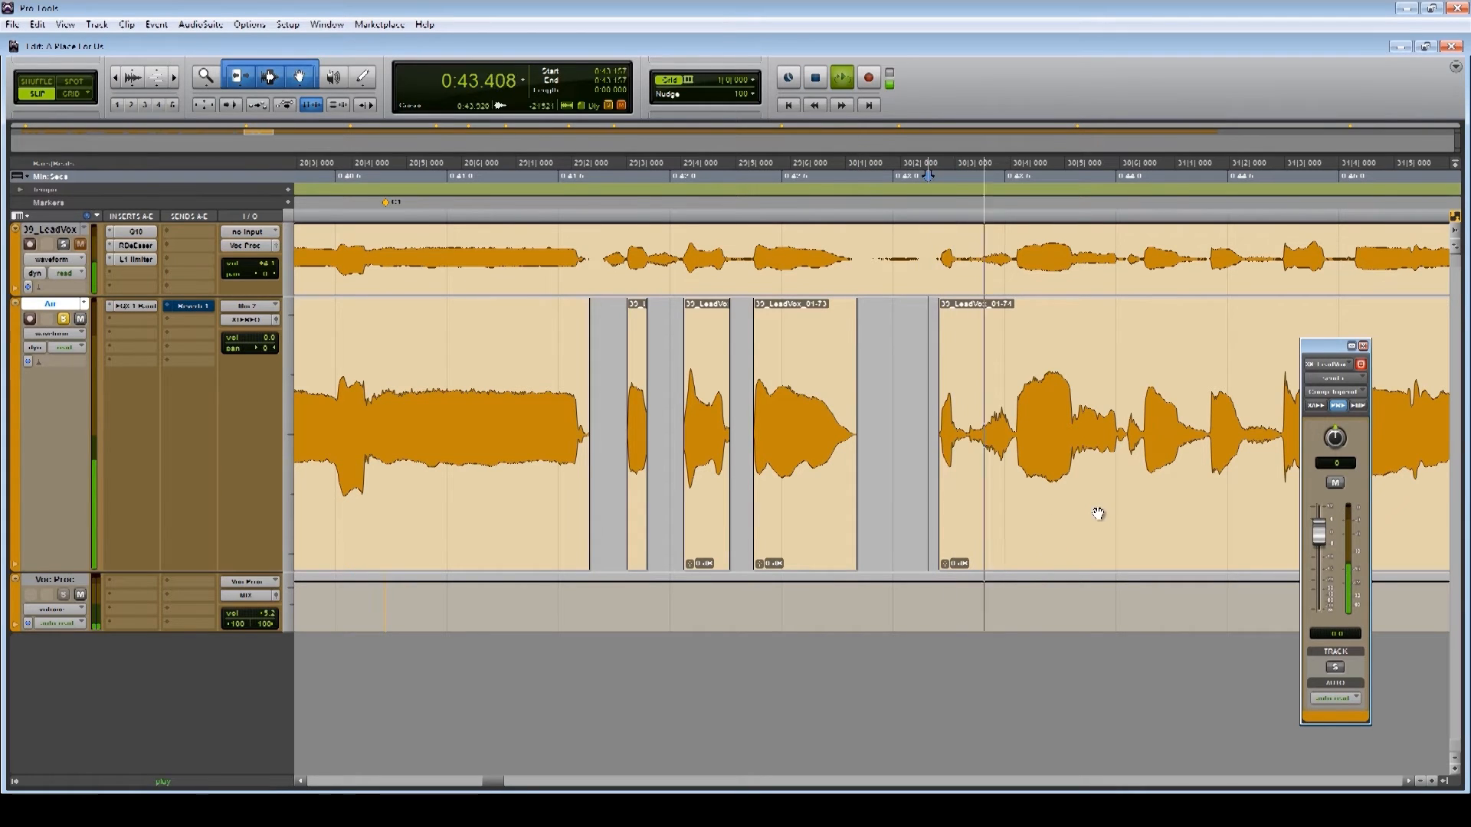
Delete the note lead-in from about 0:43.34 to 0:43.54 on the Air track and replay the phrase
key(space)
drag(969, 404, 1016, 388)
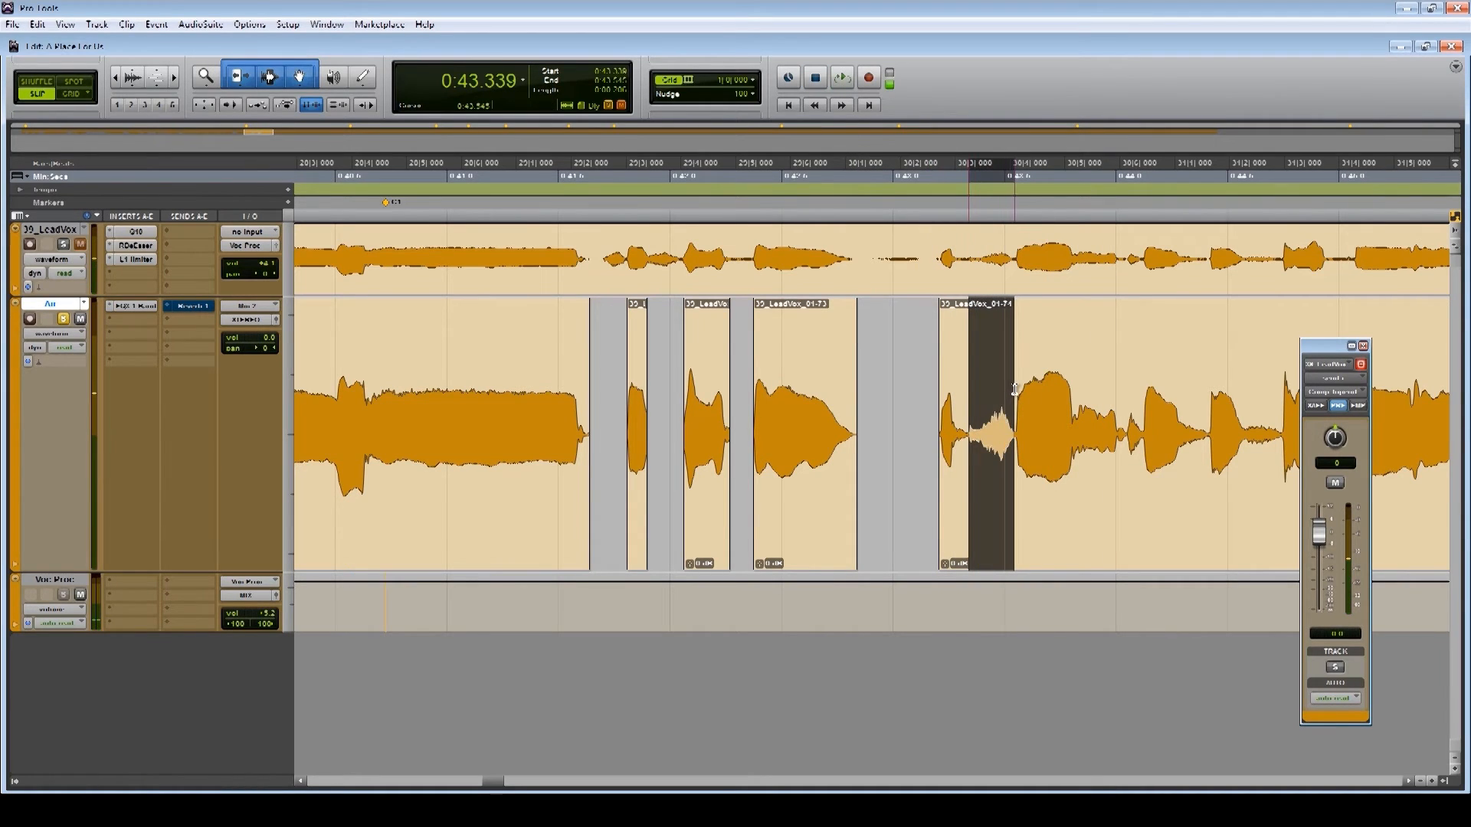
key(Delete)
click(902, 388)
key(space)
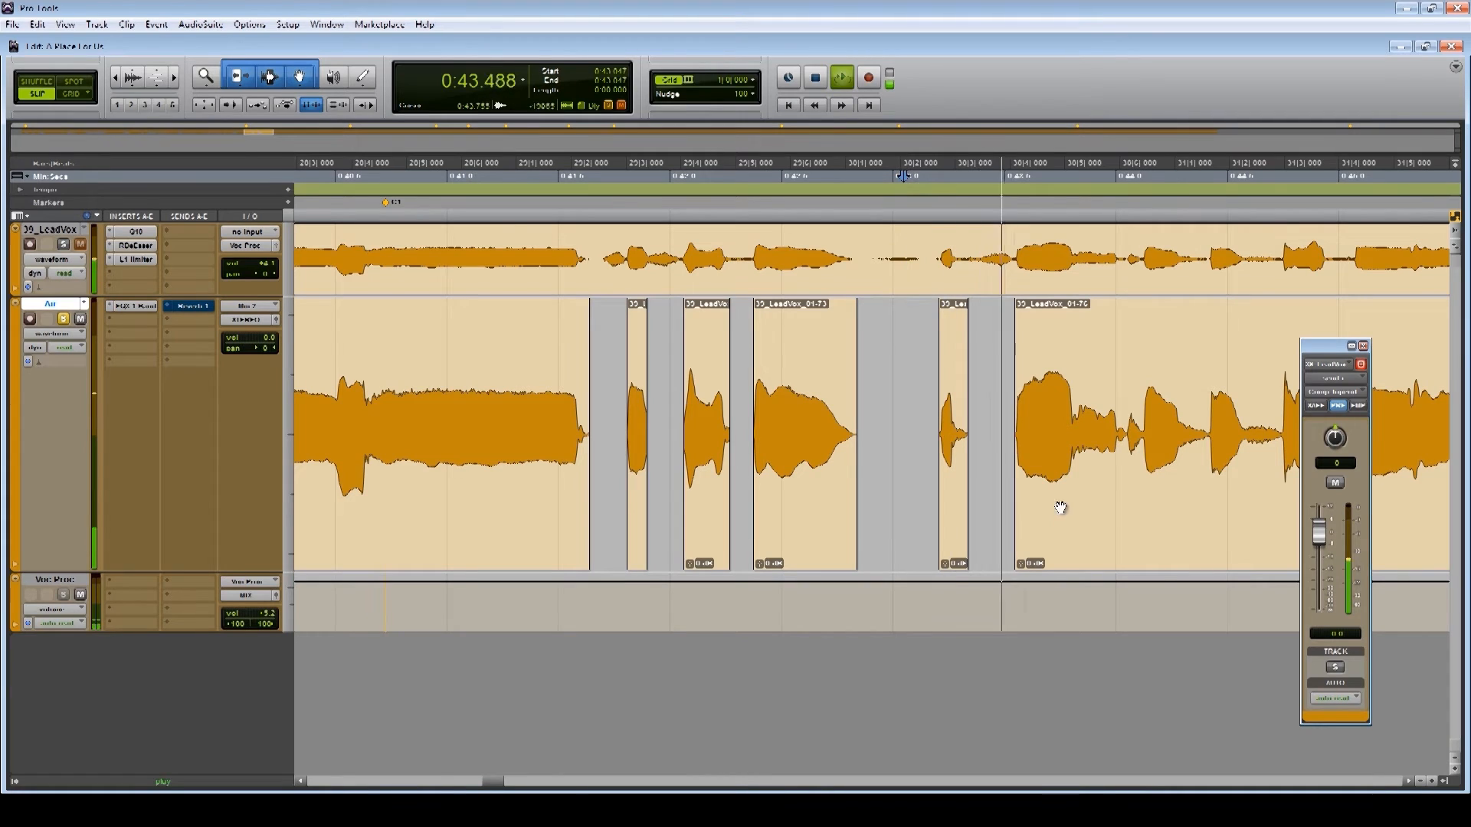
Play from the end of the loud note and delete the short syllable from about 0:44.03 to 0:44.13 on the Air track
key(space)
click(1122, 432)
key(space)
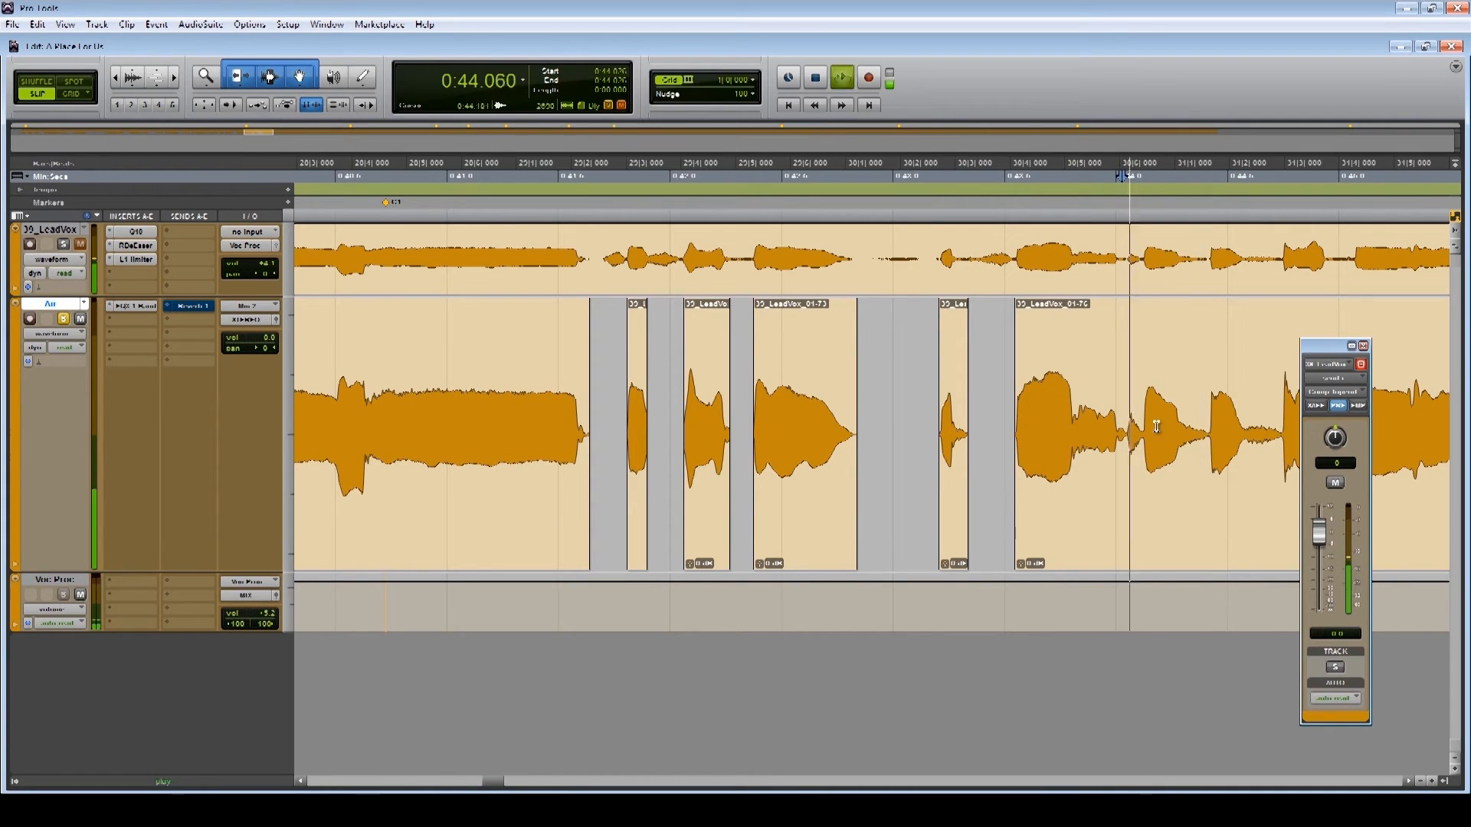
key(space)
drag(1144, 427, 1121, 429)
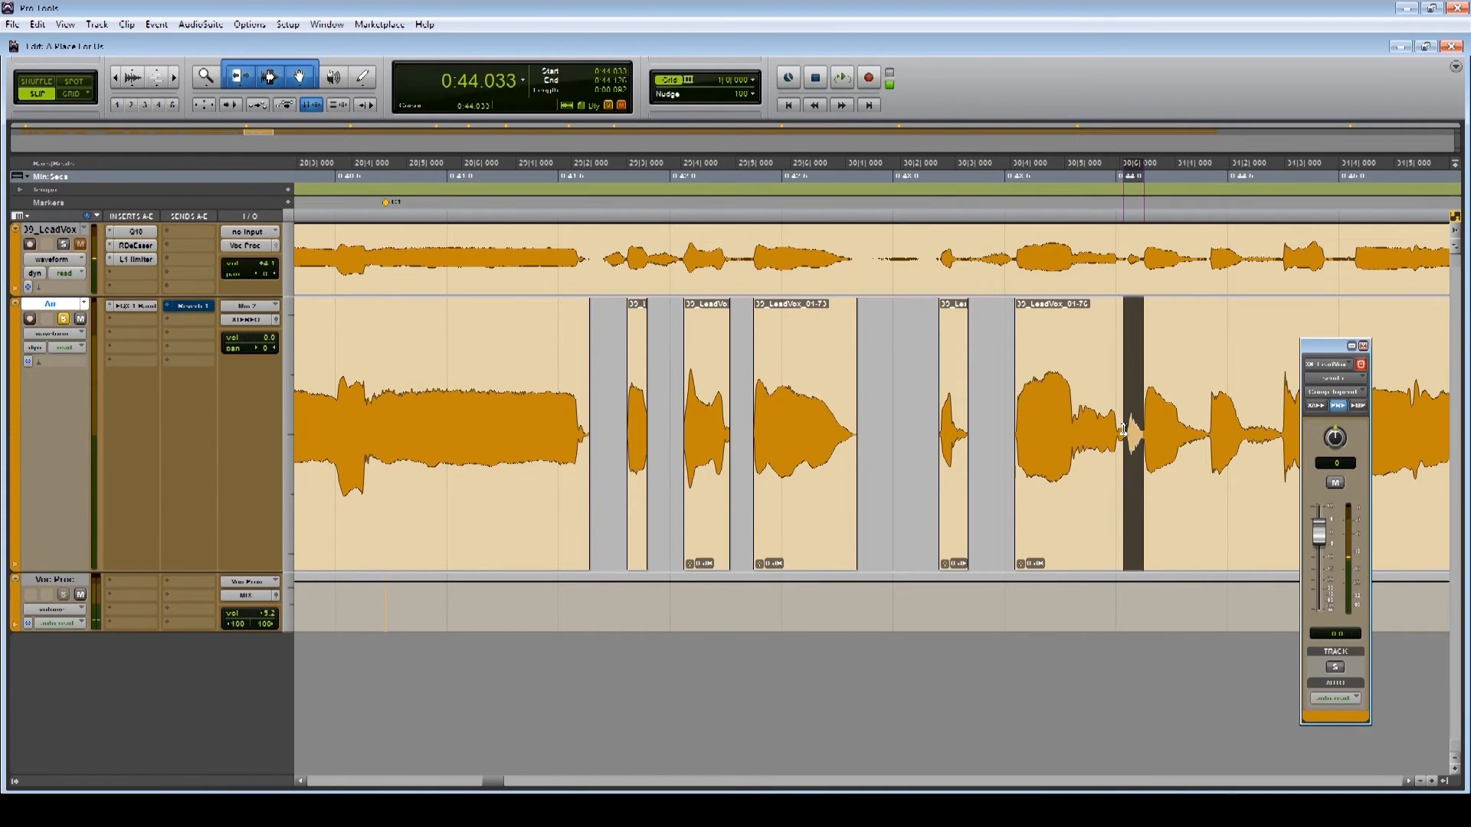
key(Delete)
Replay the phrase and delete the note endings from about 0:44.28 to 0:44.41 and 0:44.56 to 0:44.73 on the Air track
key(space)
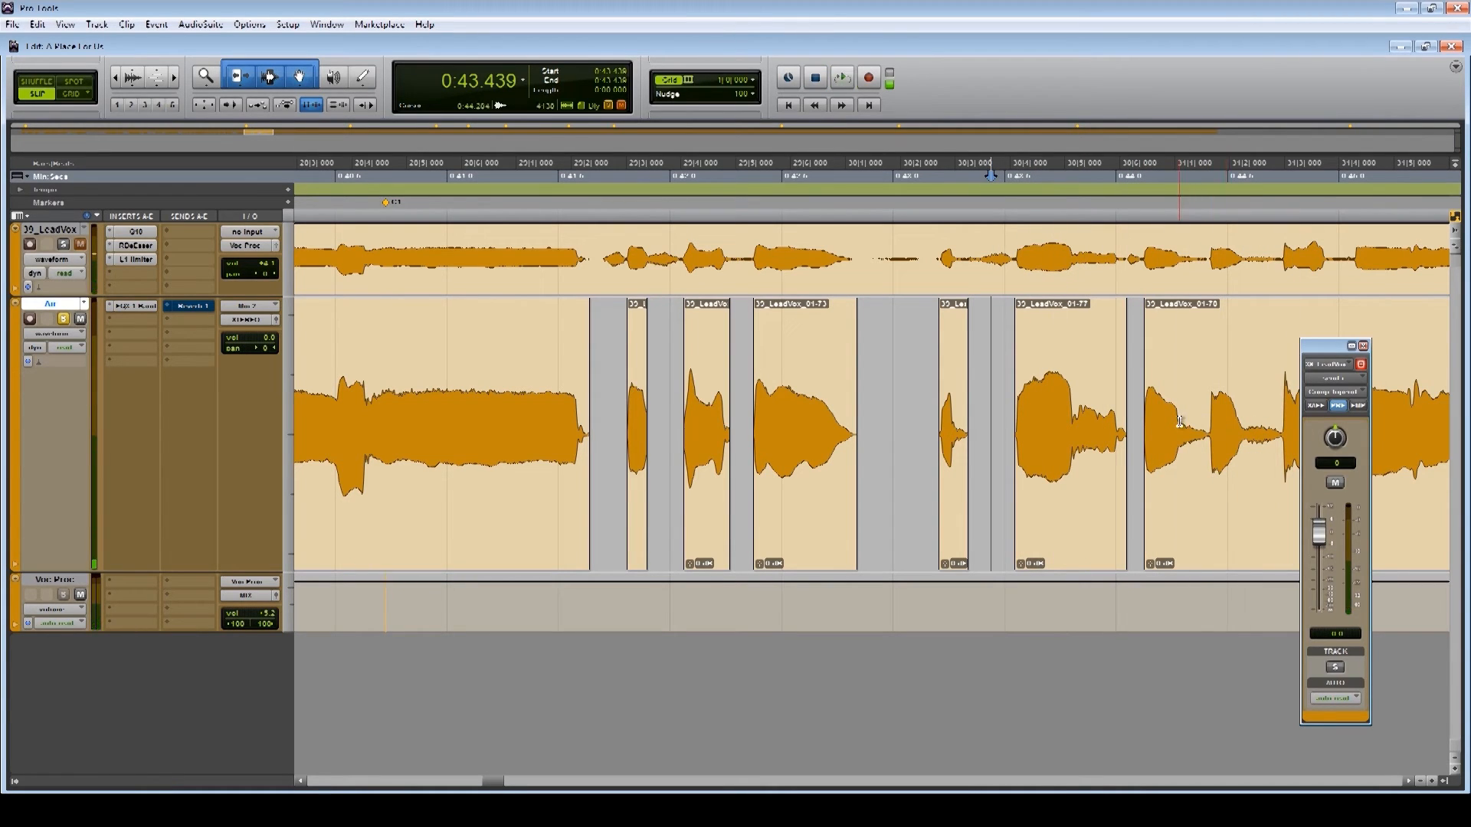
click(1207, 426)
drag(1208, 427, 1284, 396)
key(Delete)
key(Delete)
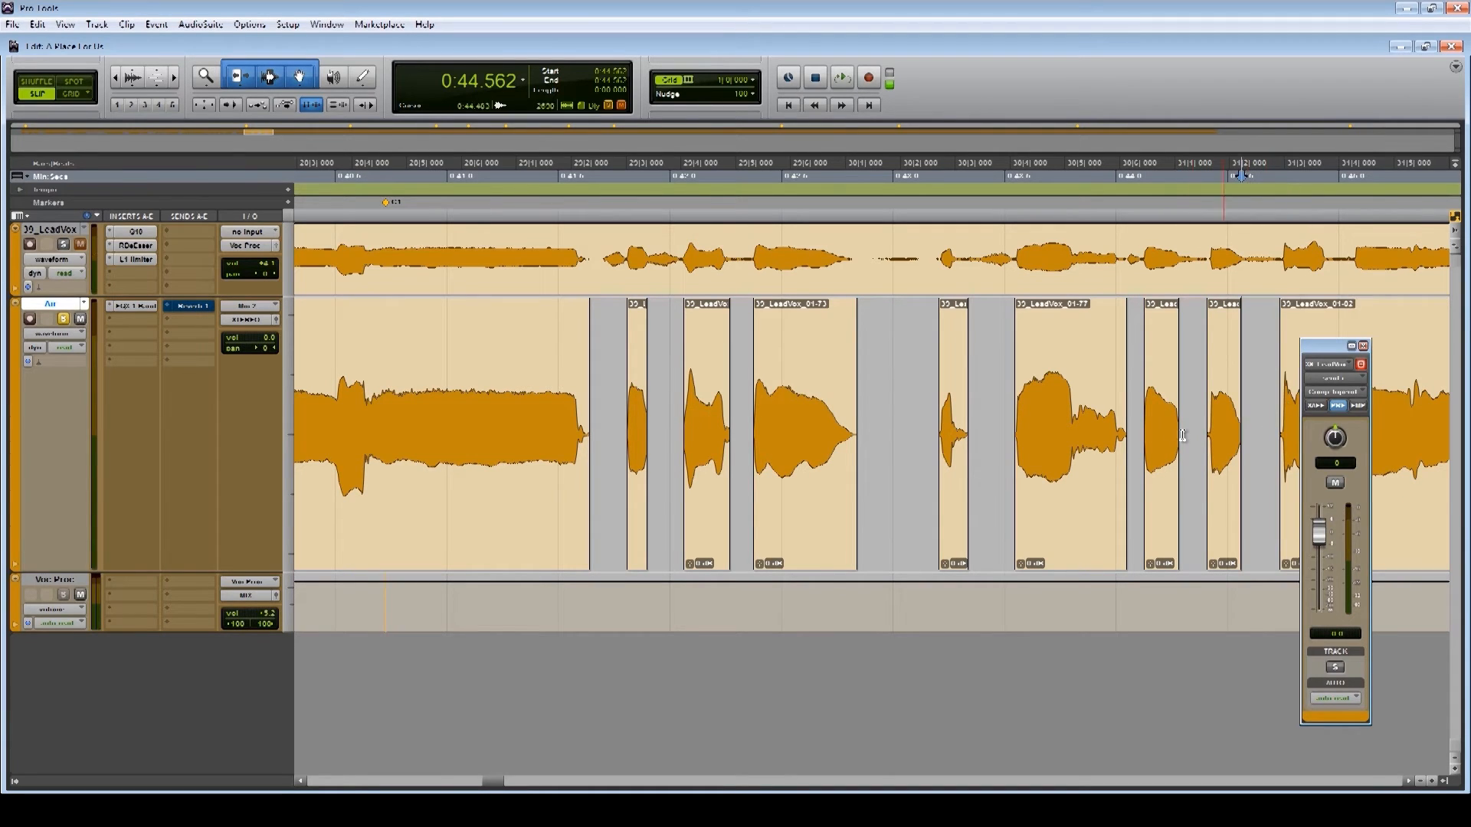
Play the Air track across the latest cuts and on into the phrase after 0:44.73
key(ctrl+bracketleft)
key(ctrl+bracketleft)
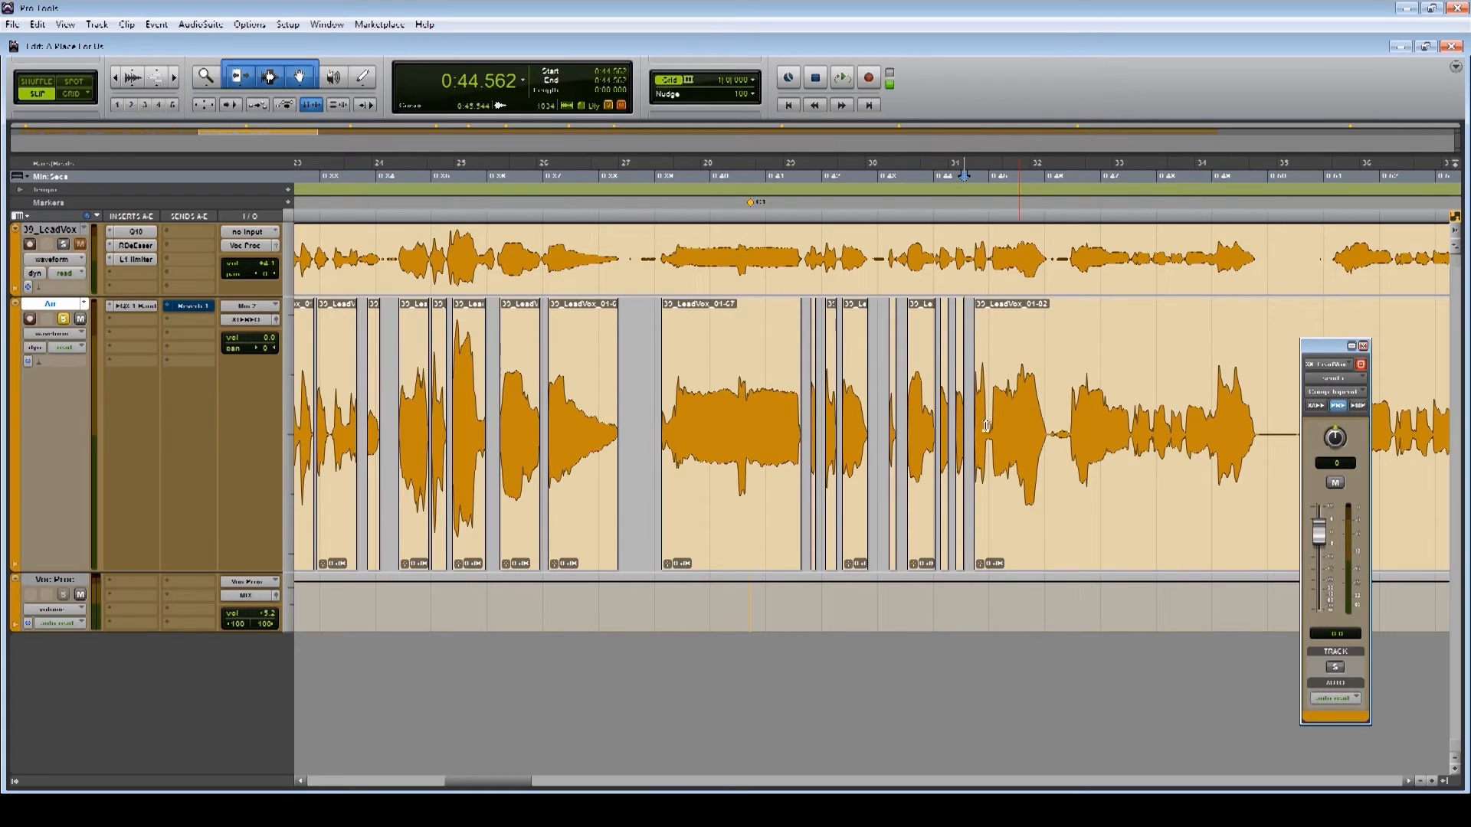
key(space)
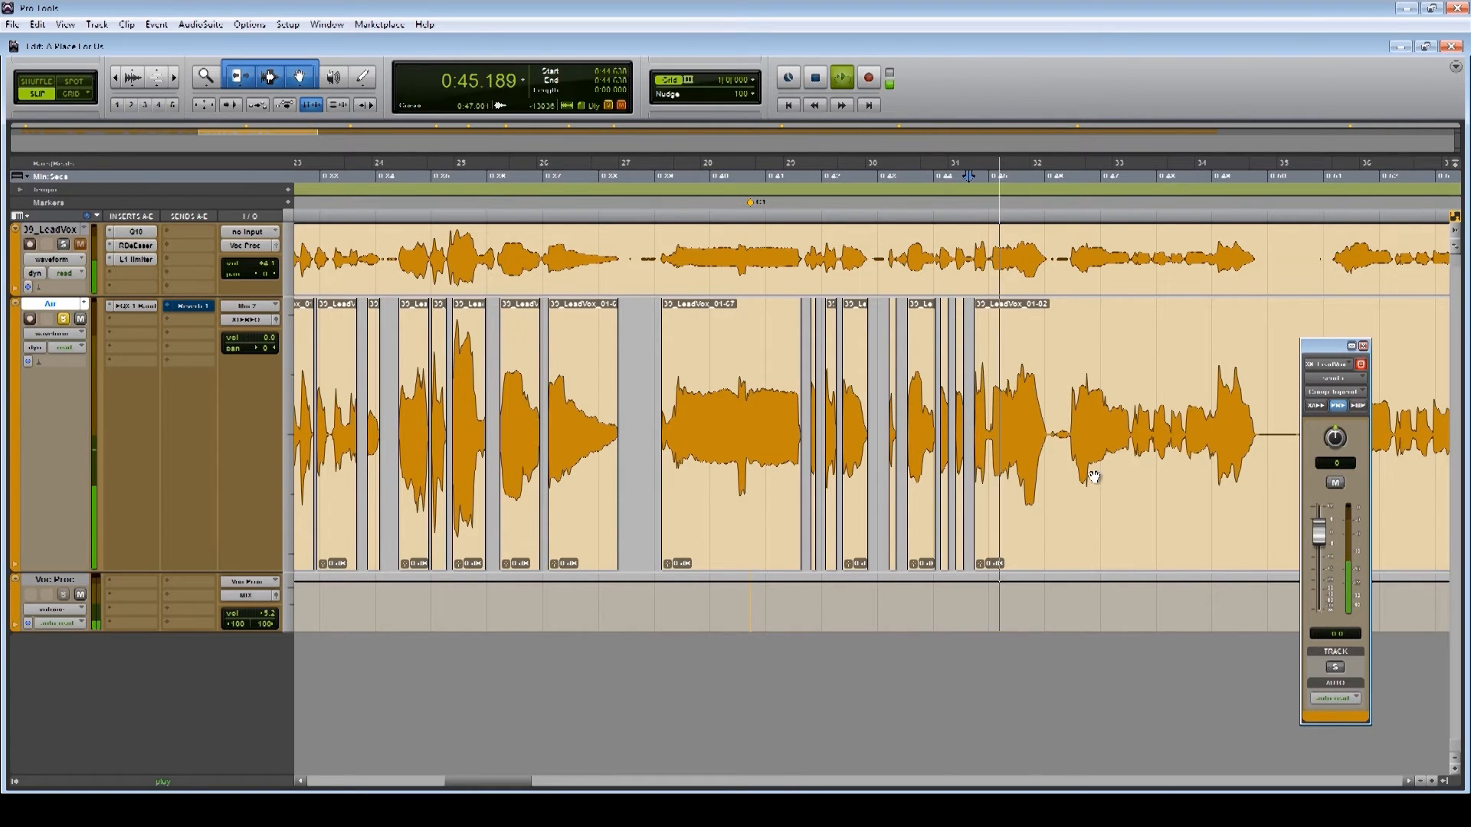
key(space)
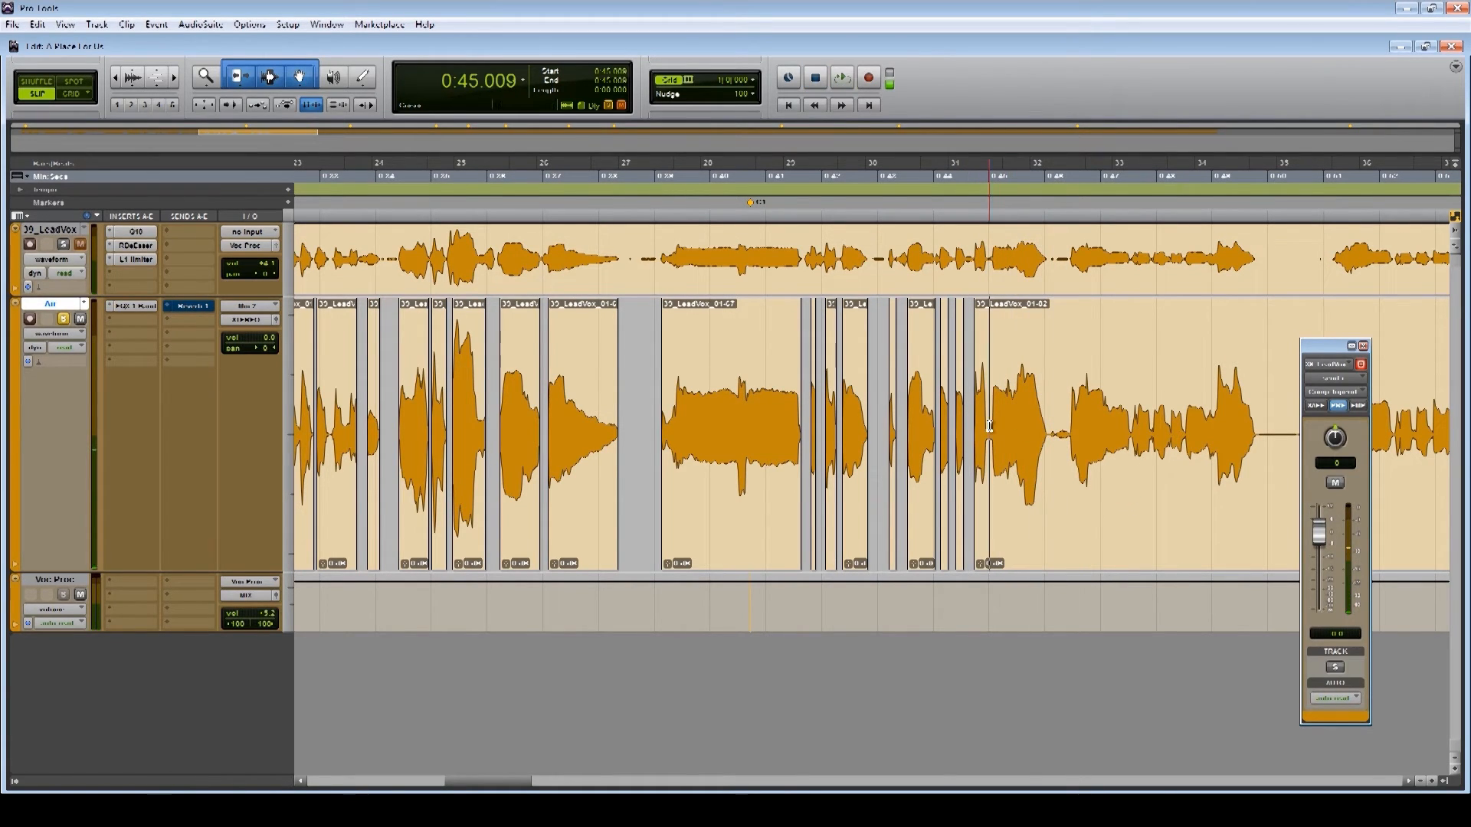
key(space)
key(space)
Try trimming the start of the clip after the last gap to about 0:44.89, and restore it to about 0:44.73
click(985, 429)
key(space)
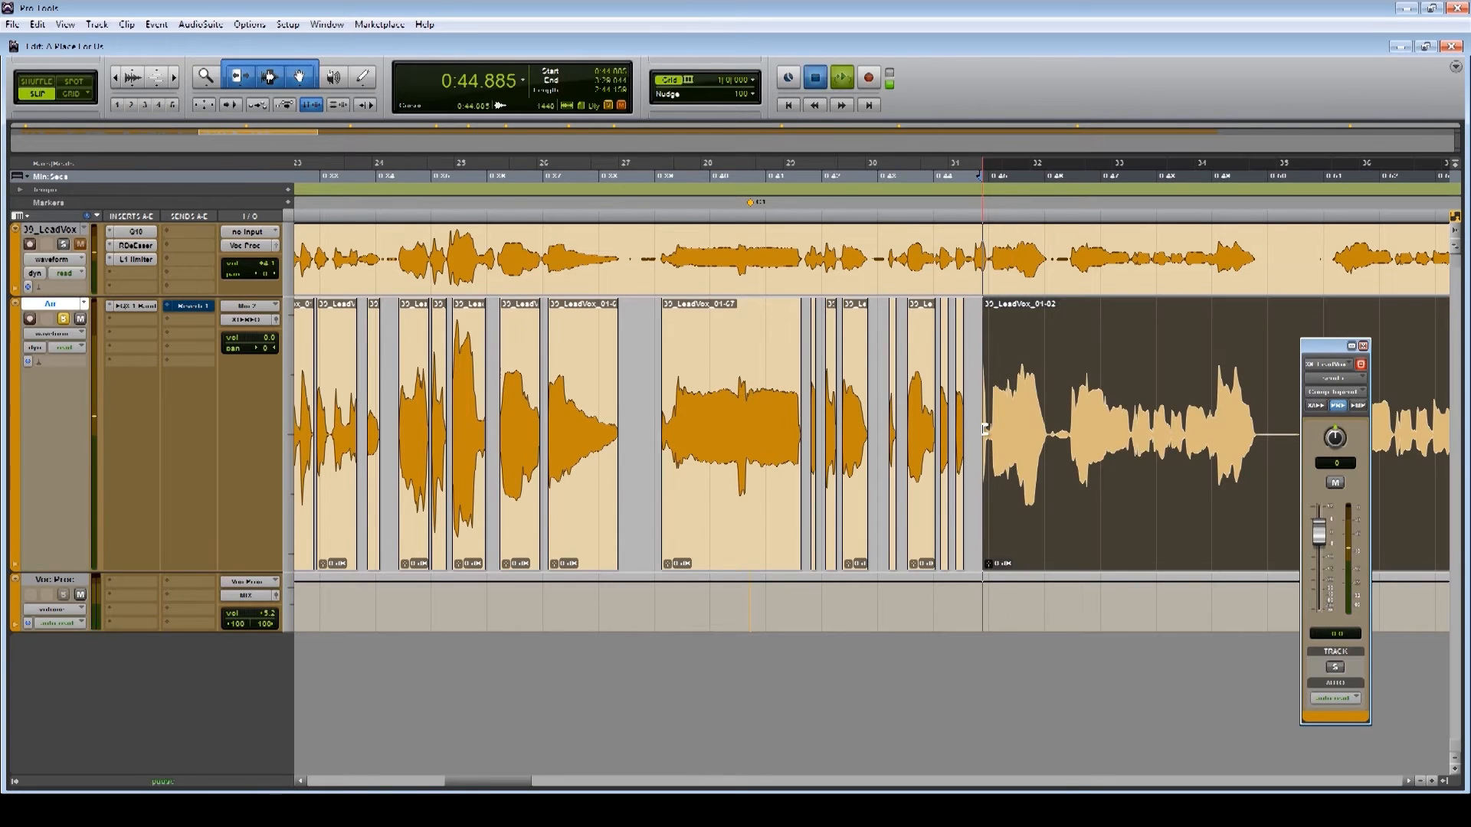
drag(985, 429, 975, 431)
key(space)
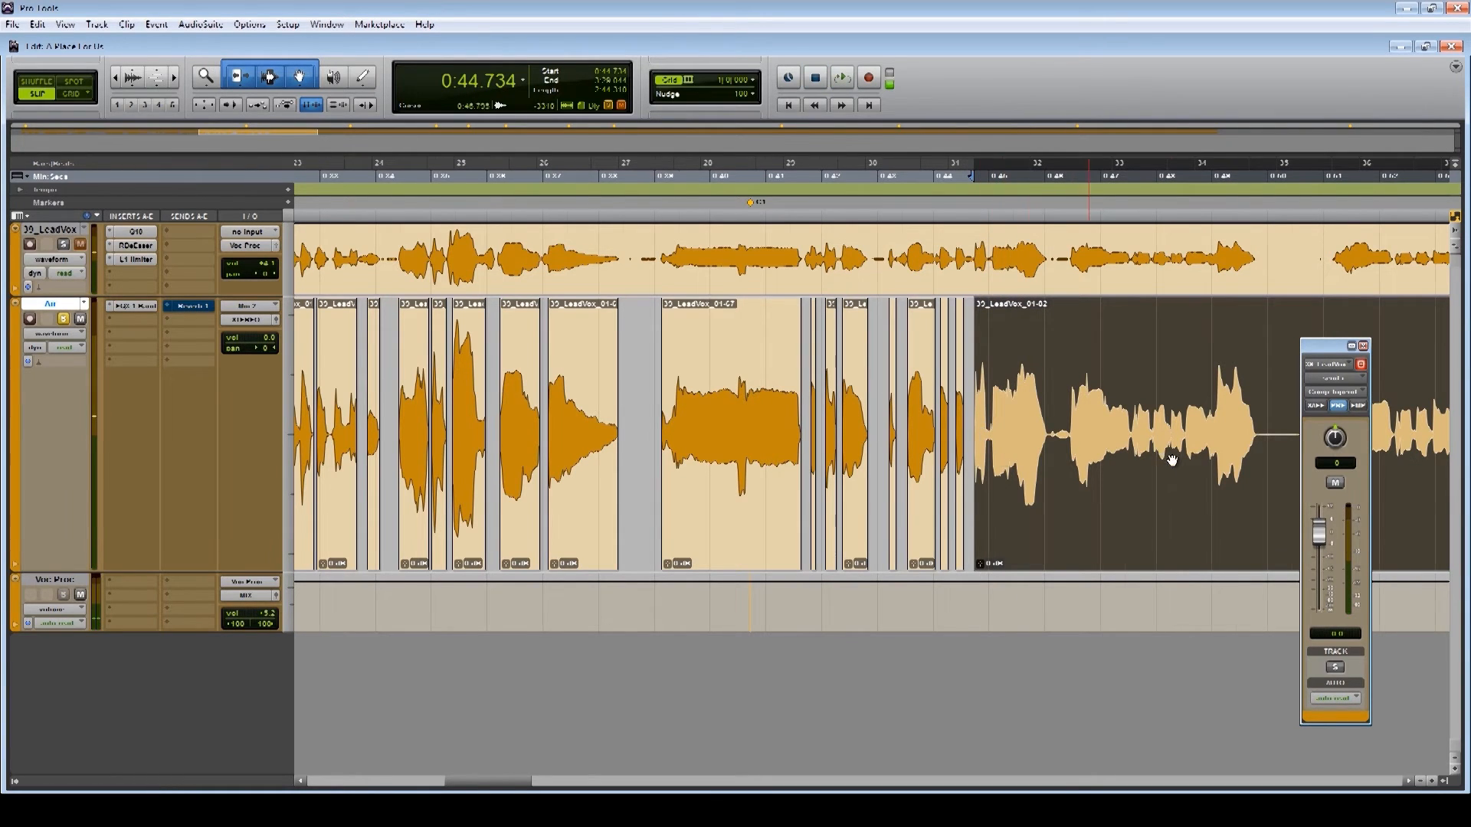
Delete the quiet section between notes from about 0:44.94 to 0:45.07 on the Air track
key(ctrl+bracketright)
click(919, 405)
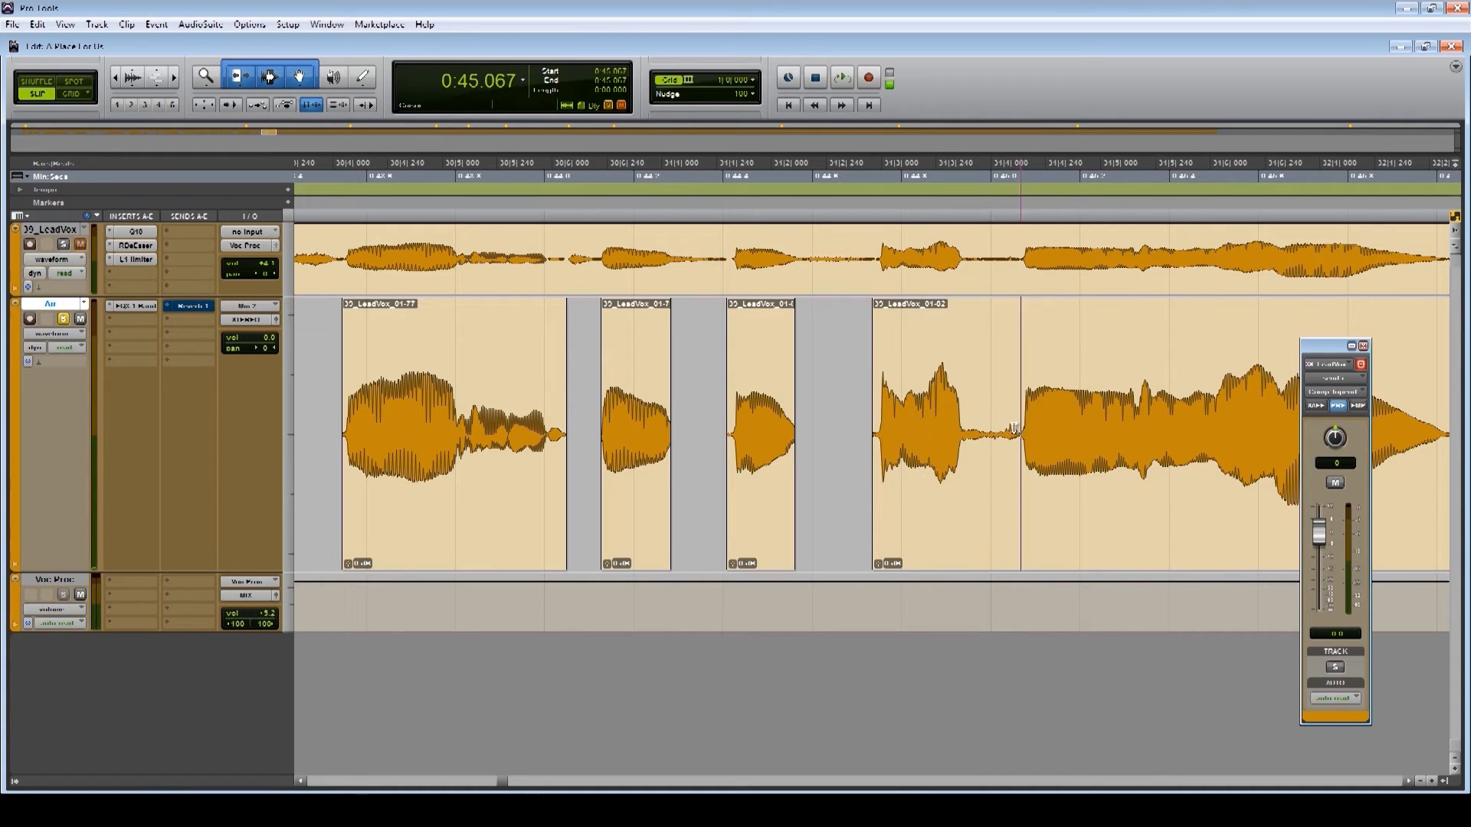
drag(1014, 428, 963, 436)
key(space)
key(Delete)
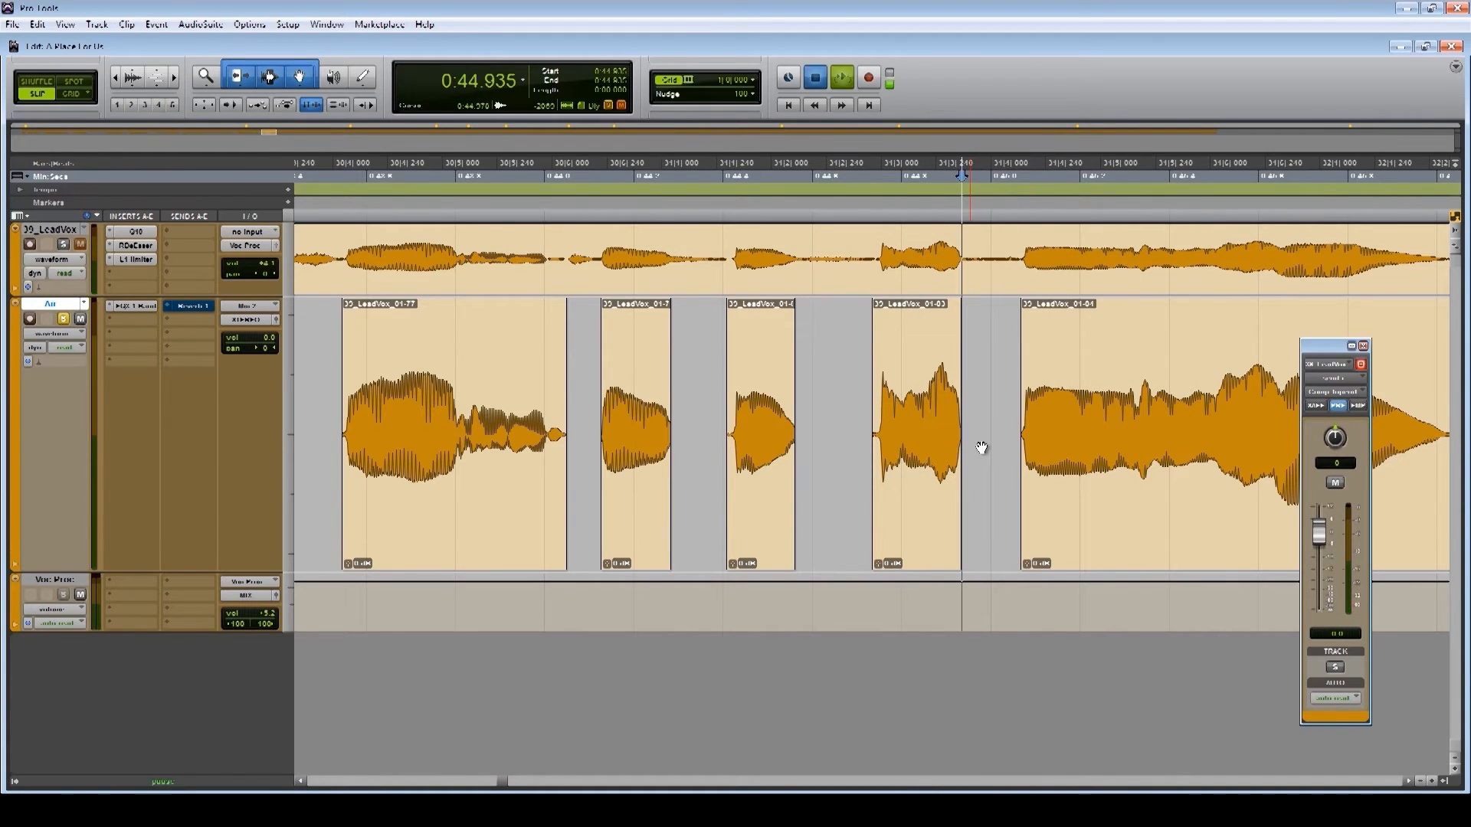
Clear the gap between phrases from about 0:46.02 to 0:46.48 on the Air track
key(space)
drag(1231, 427, 1465, 428)
drag(778, 435, 981, 394)
key(Delete)
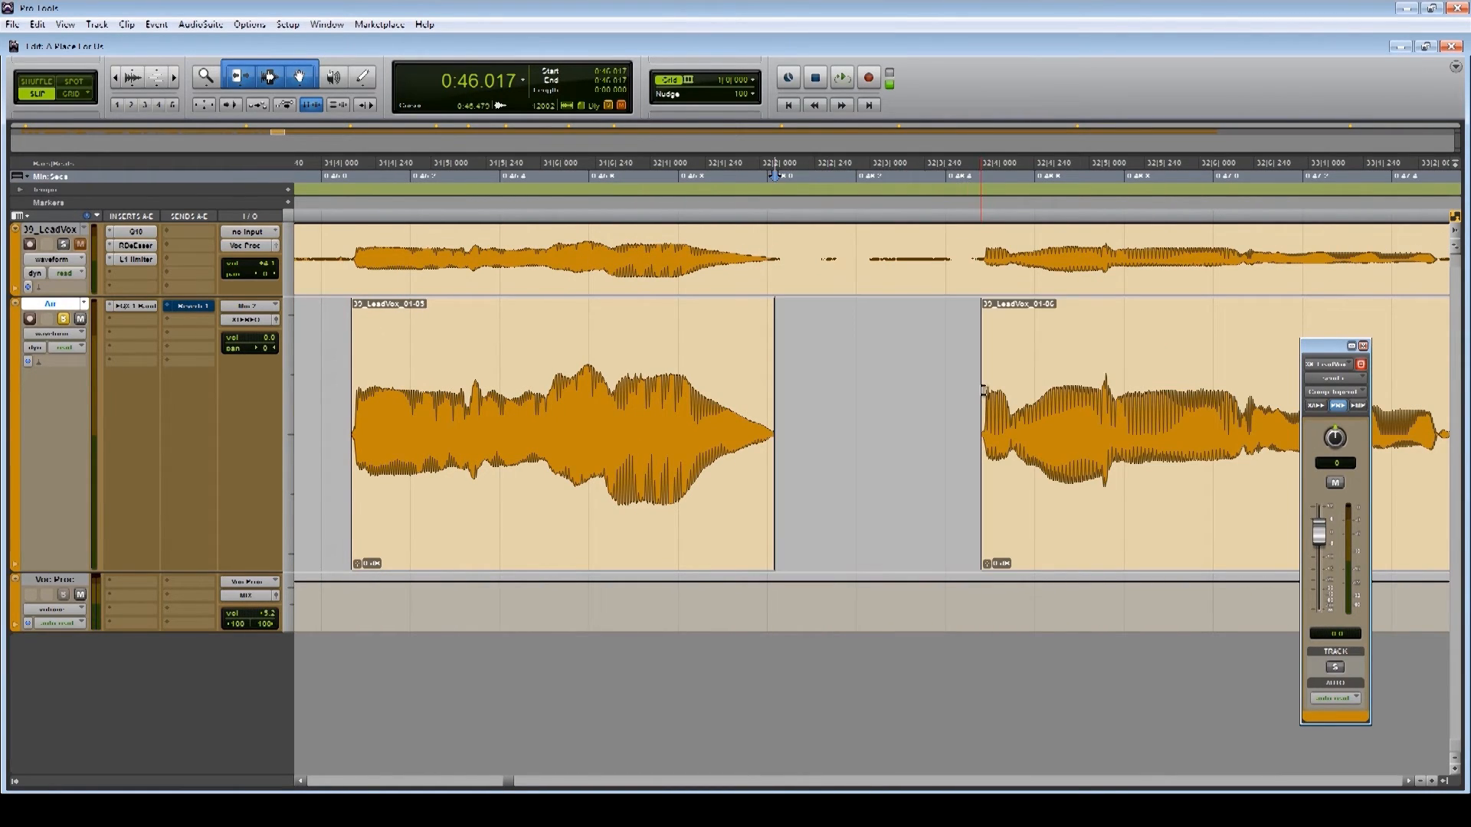
Play the Air track from about 0:45.46 into the cleared gap, and again from about 0:46.42 into the next phrase
key(space)
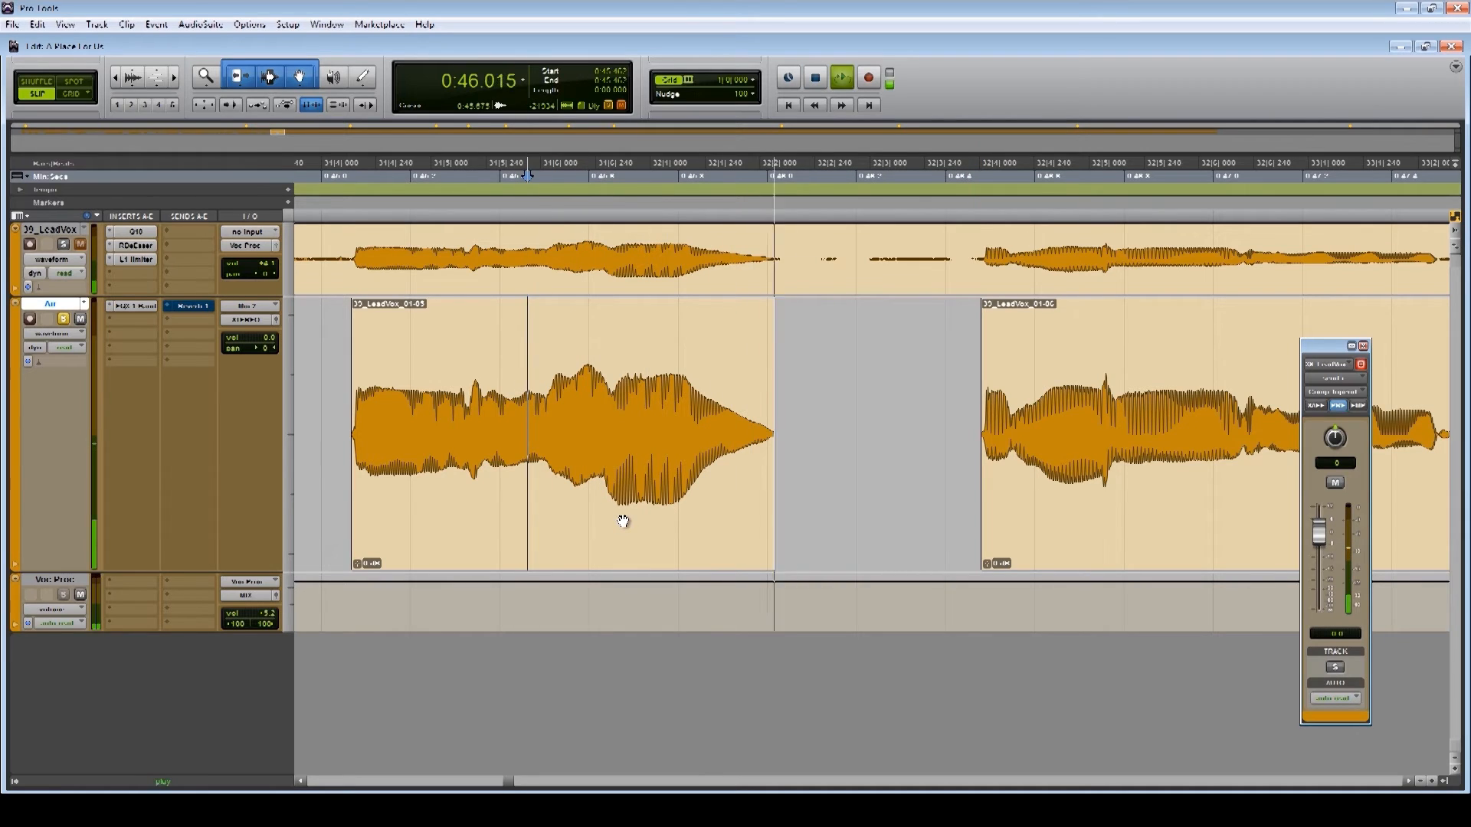
key(space)
click(957, 424)
key(space)
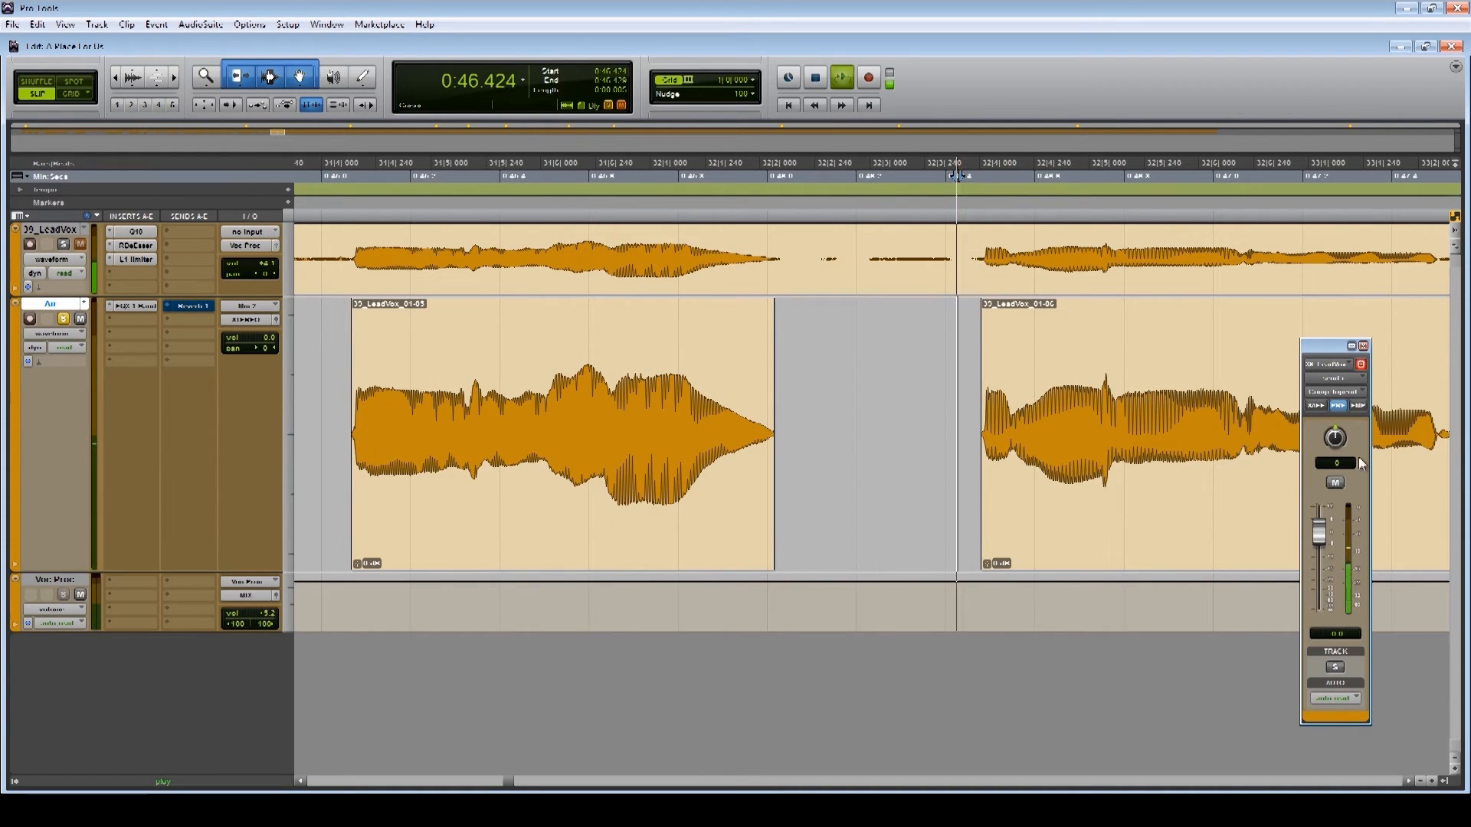
key(space)
Play the following phrase and delete the short syllable from about 0:47.56 to 0:47.68 on the Air track
drag(1251, 437, 1468, 412)
click(727, 390)
key(space)
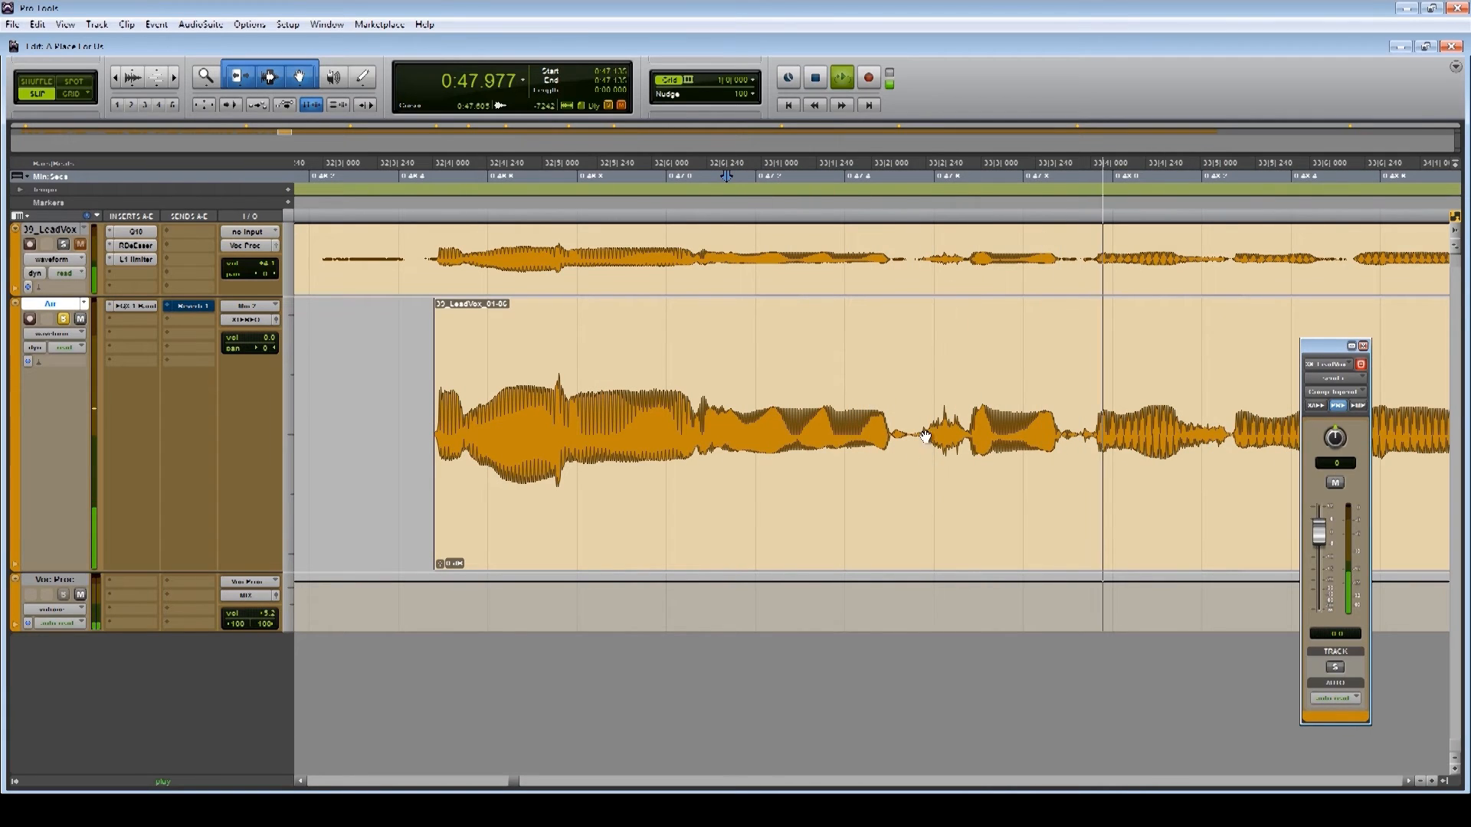
key(space)
drag(917, 425, 972, 400)
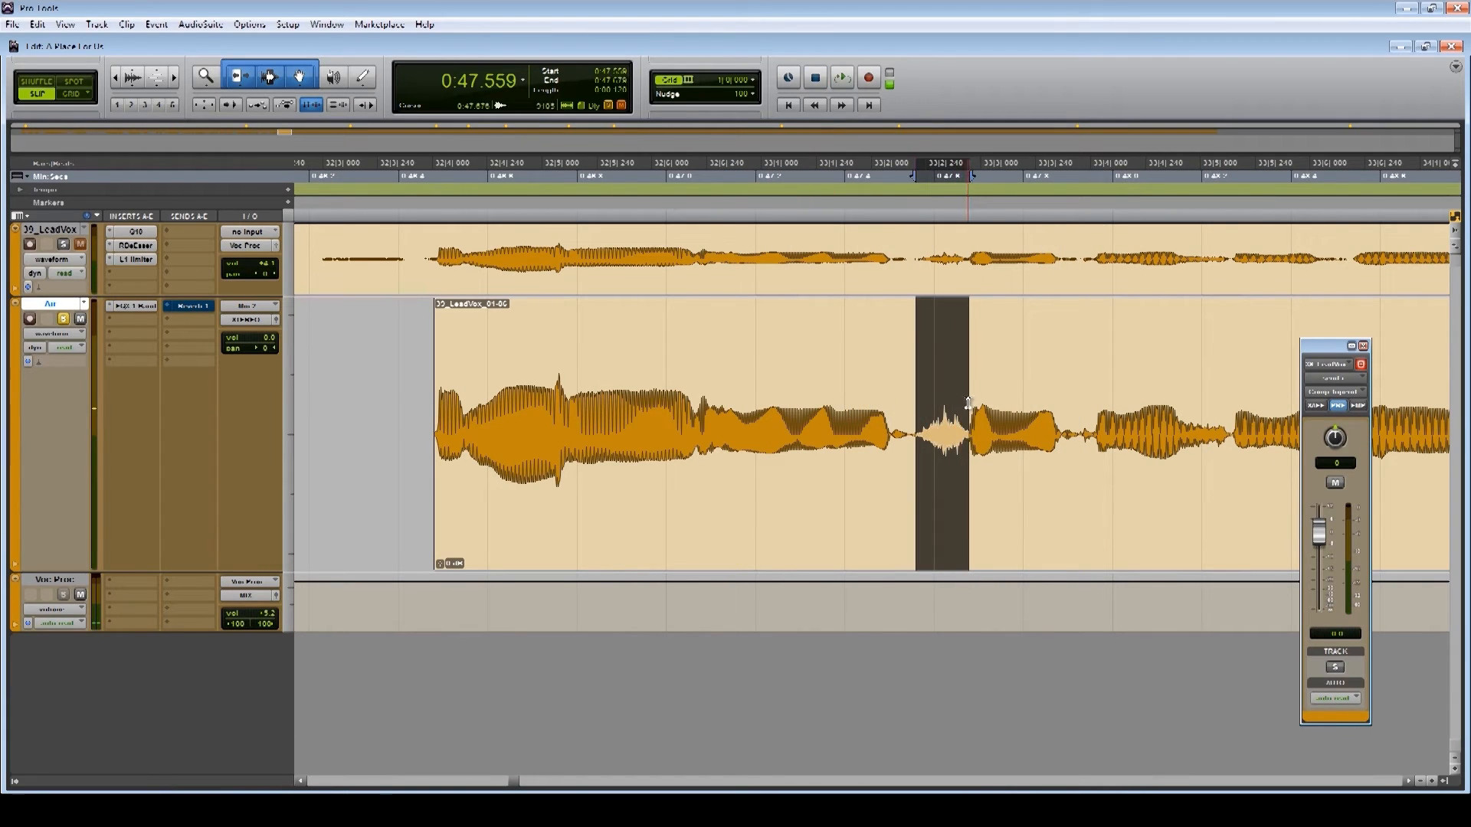
key(Delete)
Replay the phrase from about 0:47.17 and delete the note ending from about 0:48.15 to 0:48.27
click(741, 418)
key(space)
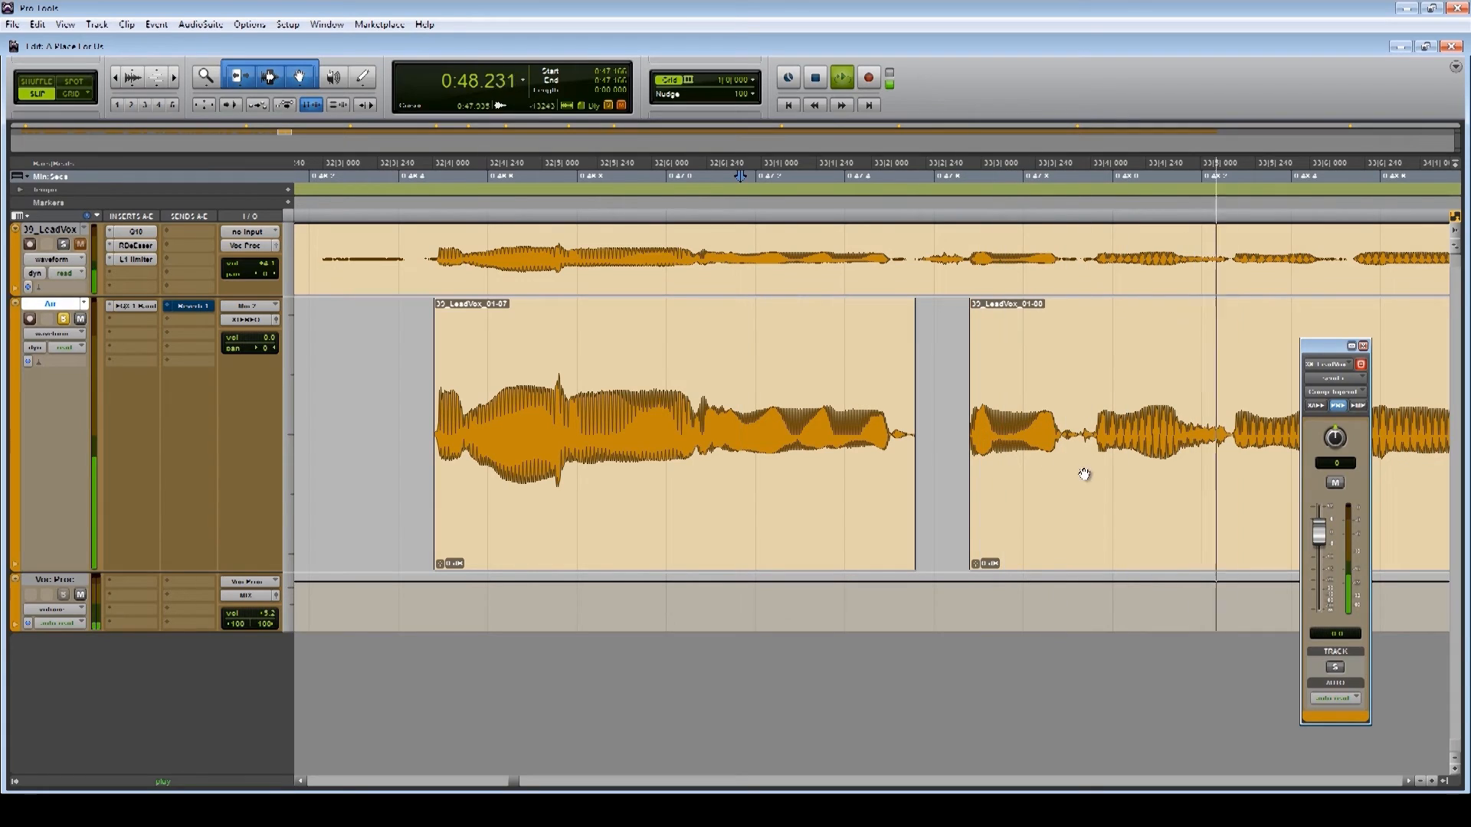
key(space)
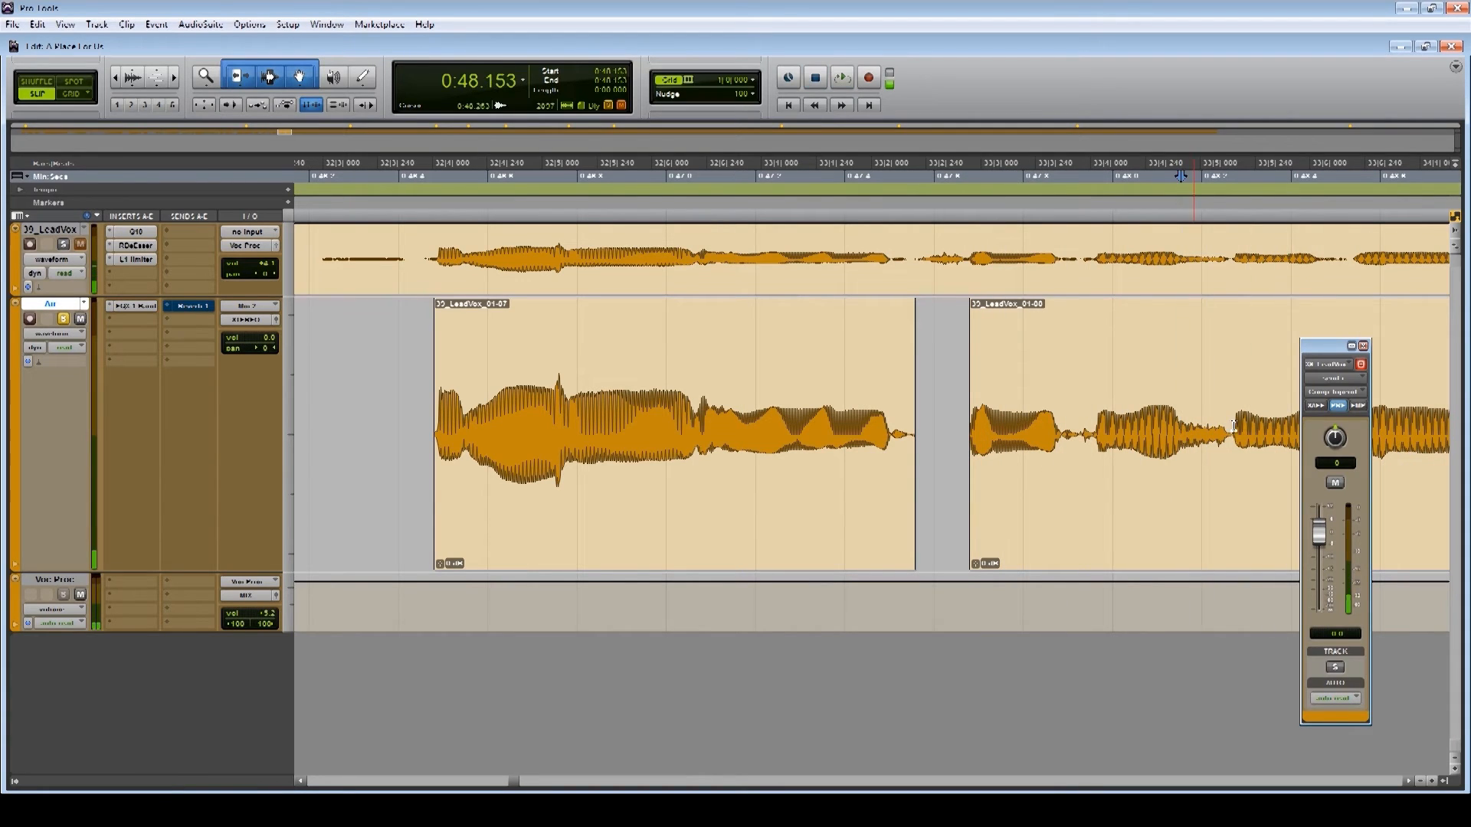
drag(1234, 428, 1181, 433)
key(Delete)
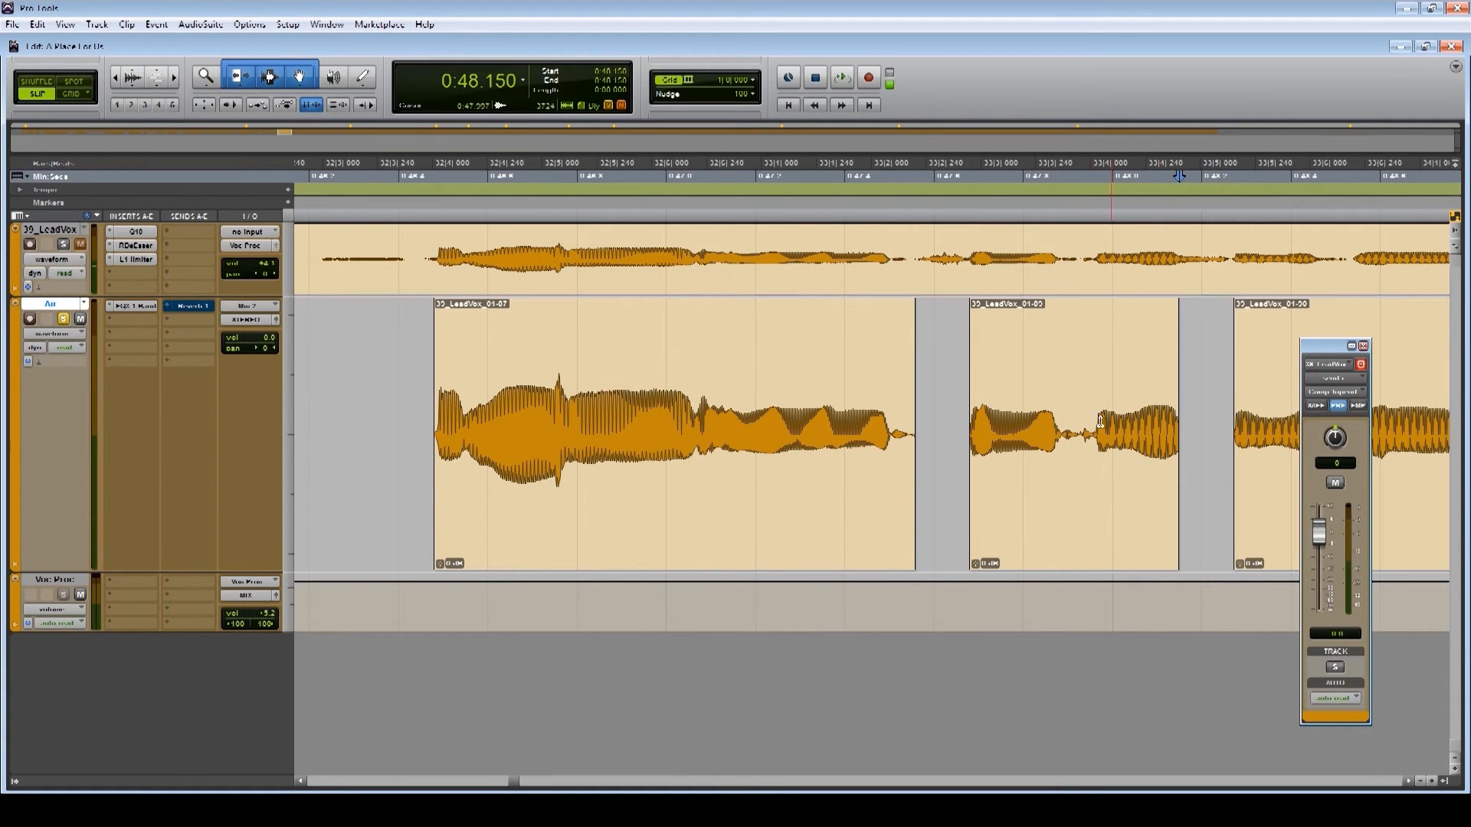
Play from about 0:47.82, delete the quiet section from about 0:47.88 to 0:47.96, and replay the cuts
click(1032, 414)
key(space)
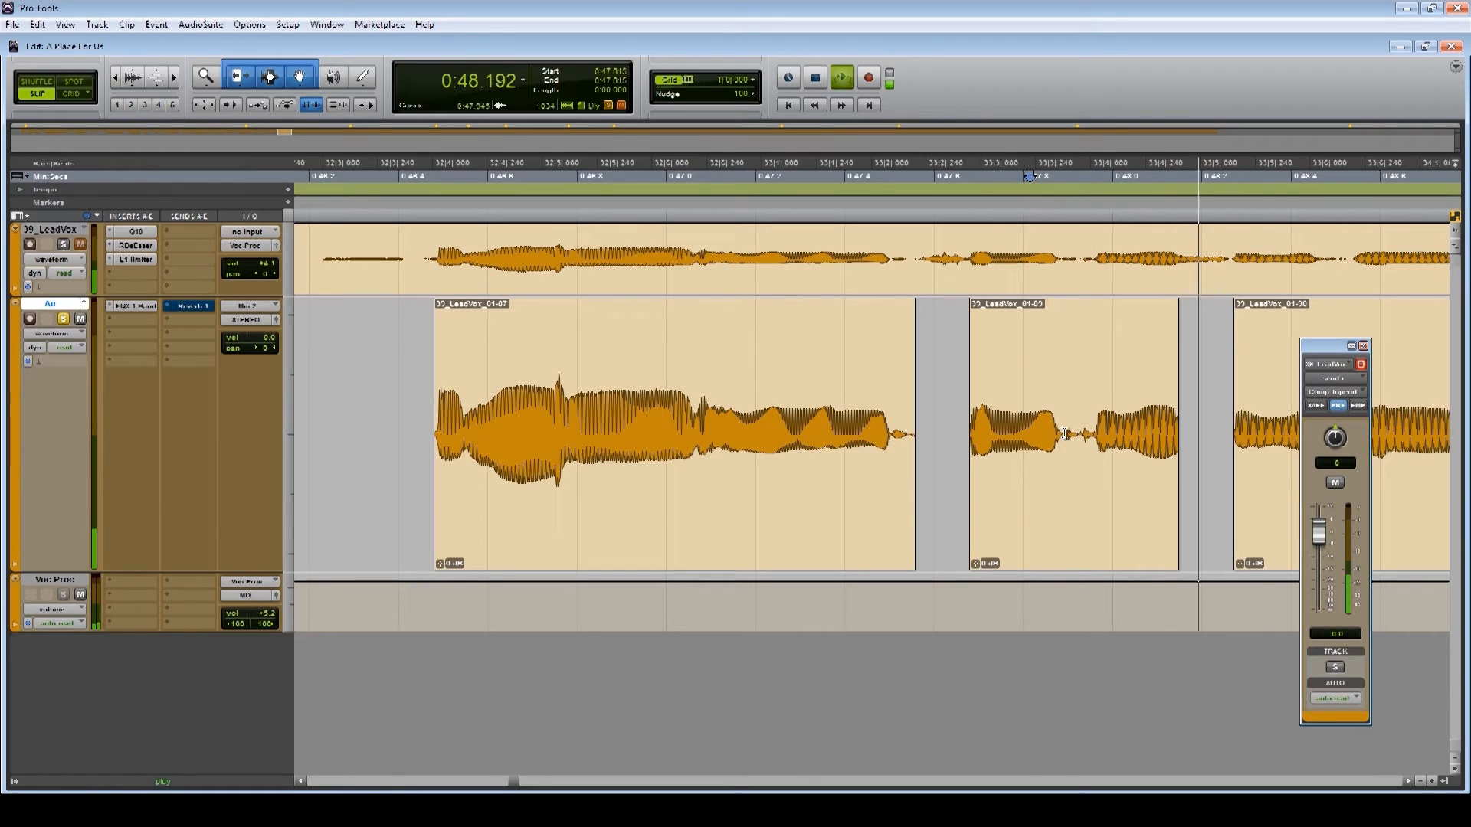
key(space)
key(space)
drag(1095, 429, 1059, 446)
key(Delete)
key(space)
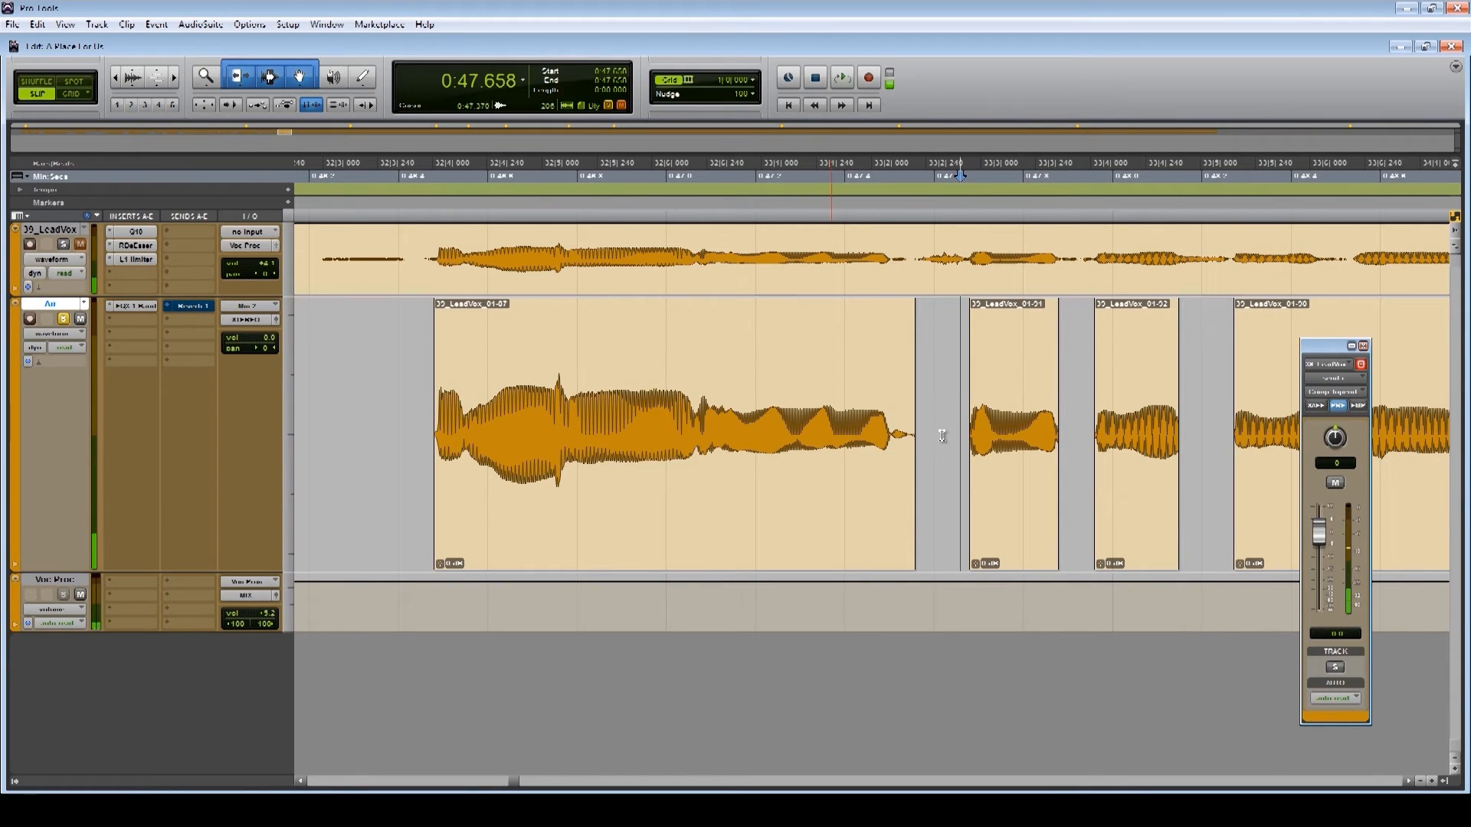
Play the end of the phrase and clear the silence from about 0:49.74 to 0:51.22 on the Air track
drag(1043, 433, 1468, 414)
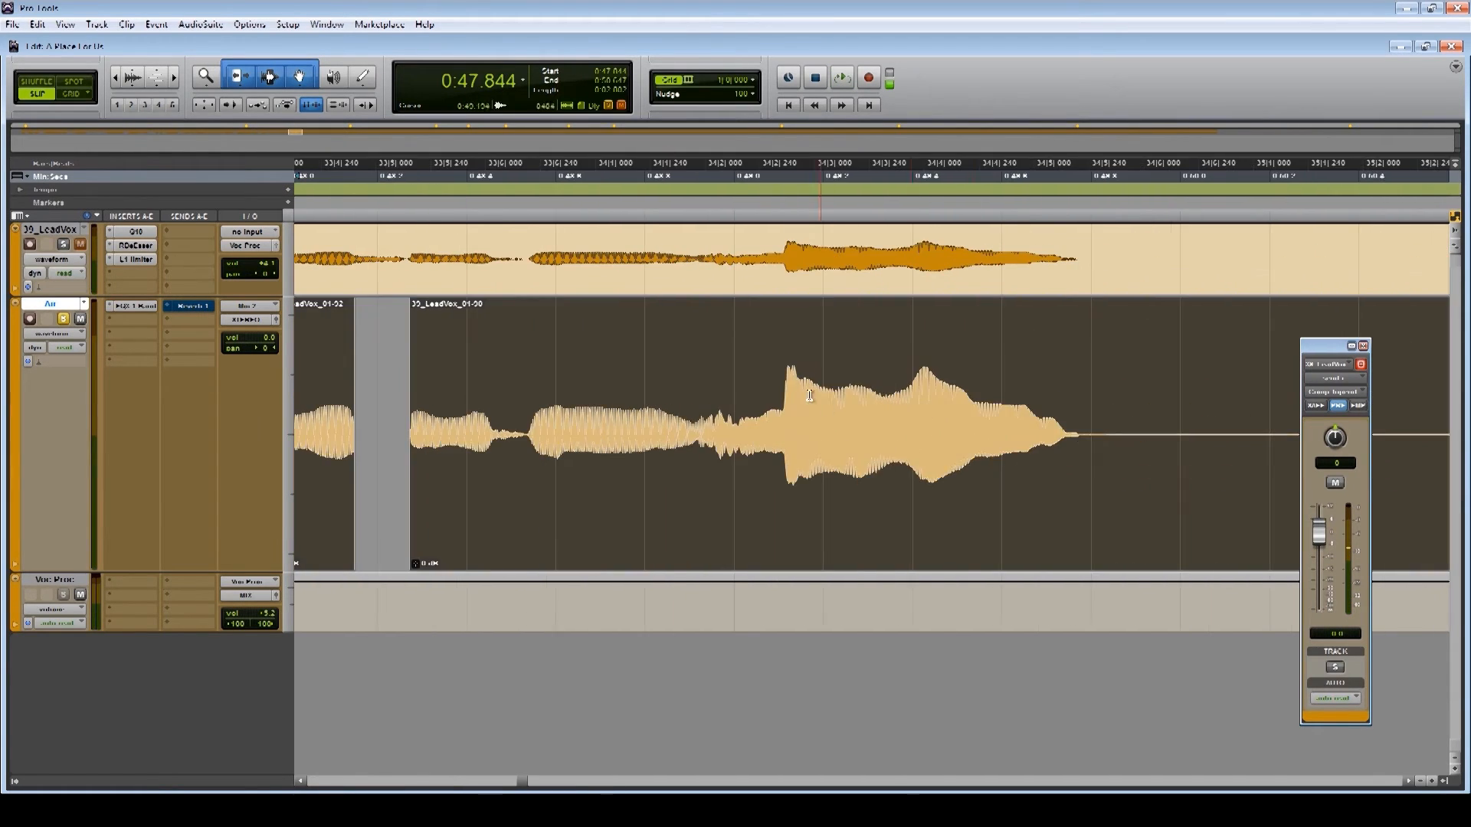
click(779, 406)
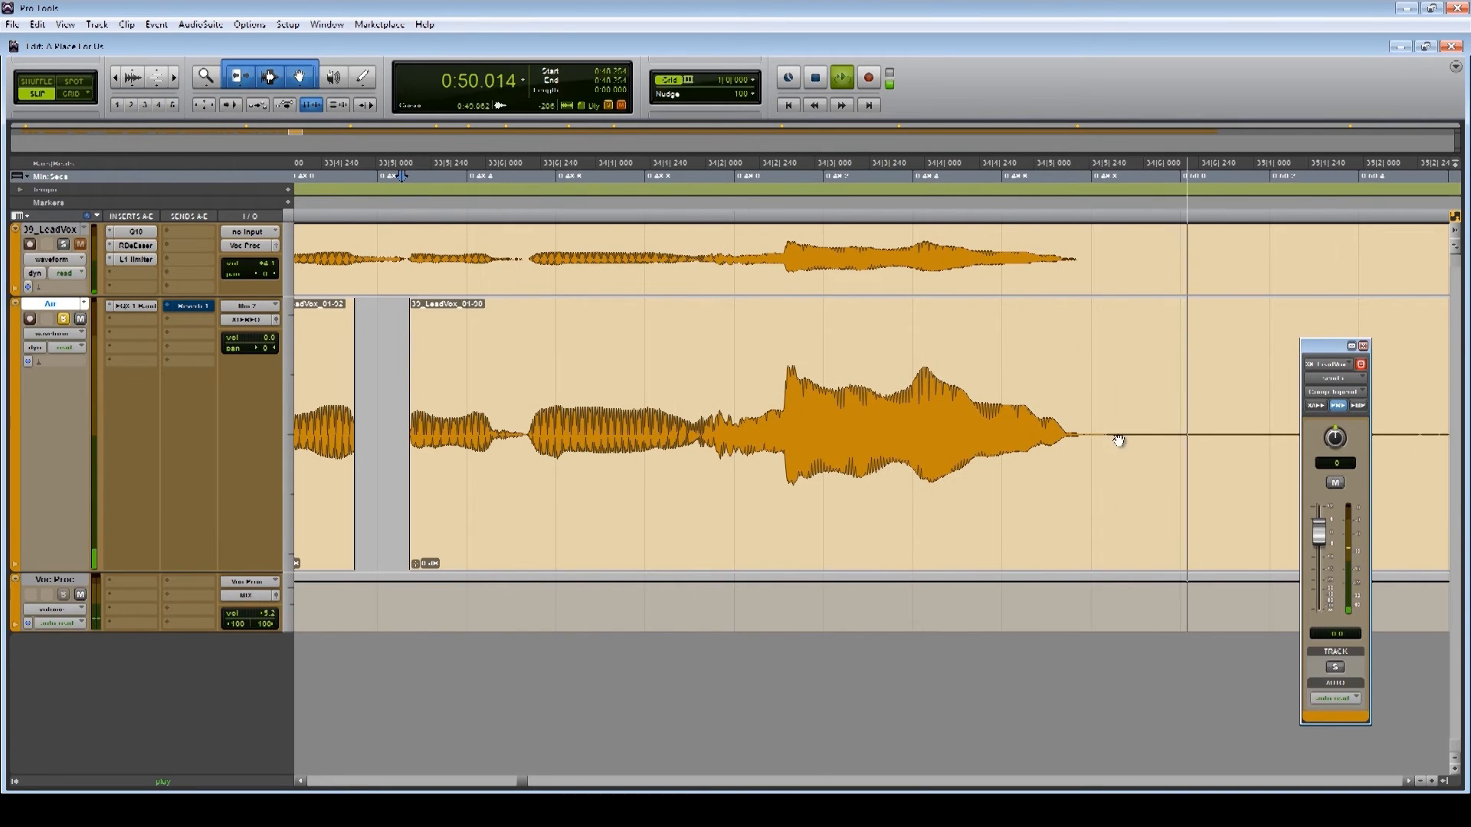
key(space)
drag(1071, 418, 799, 389)
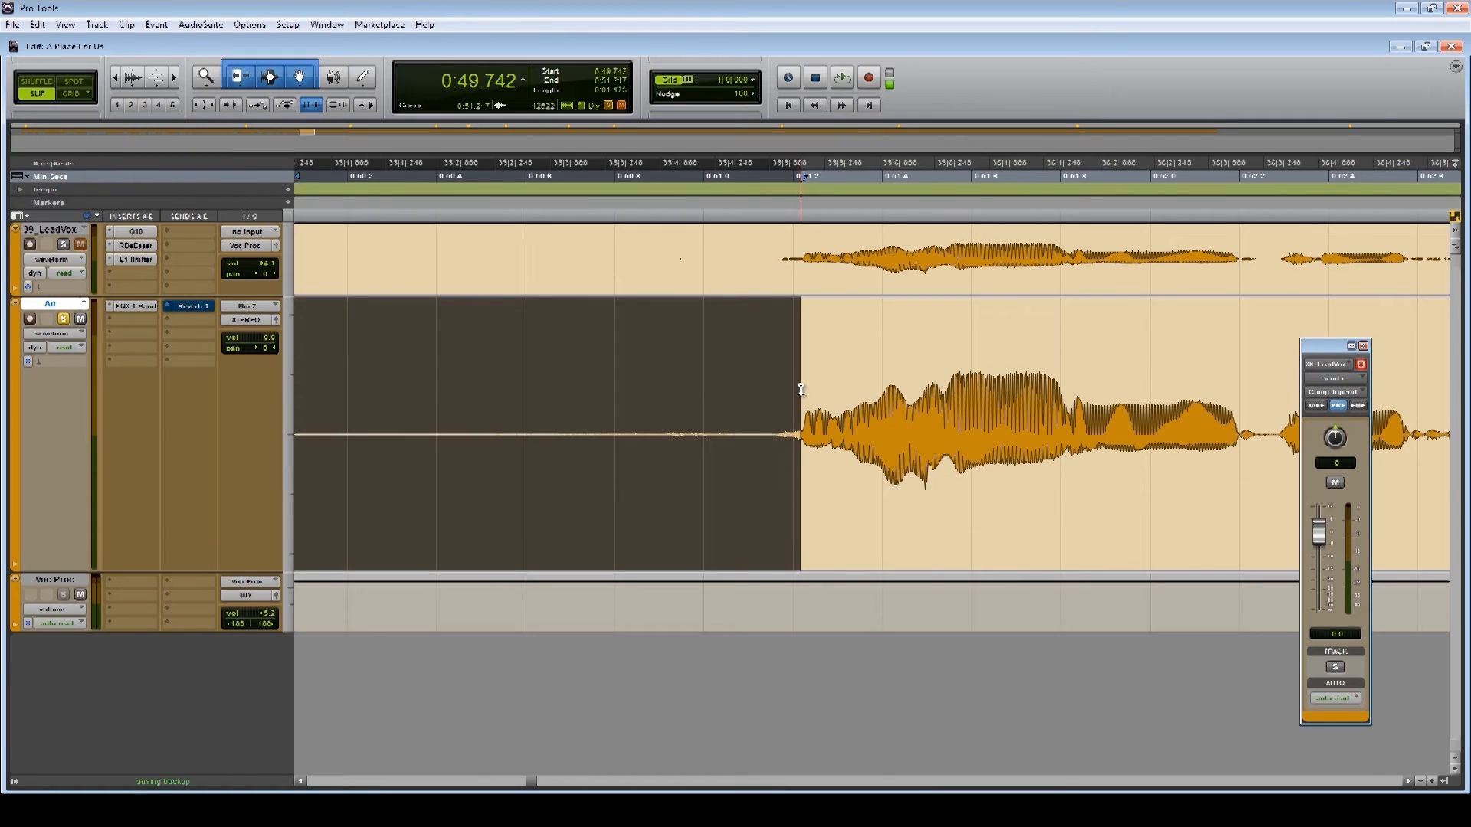
key(Delete)
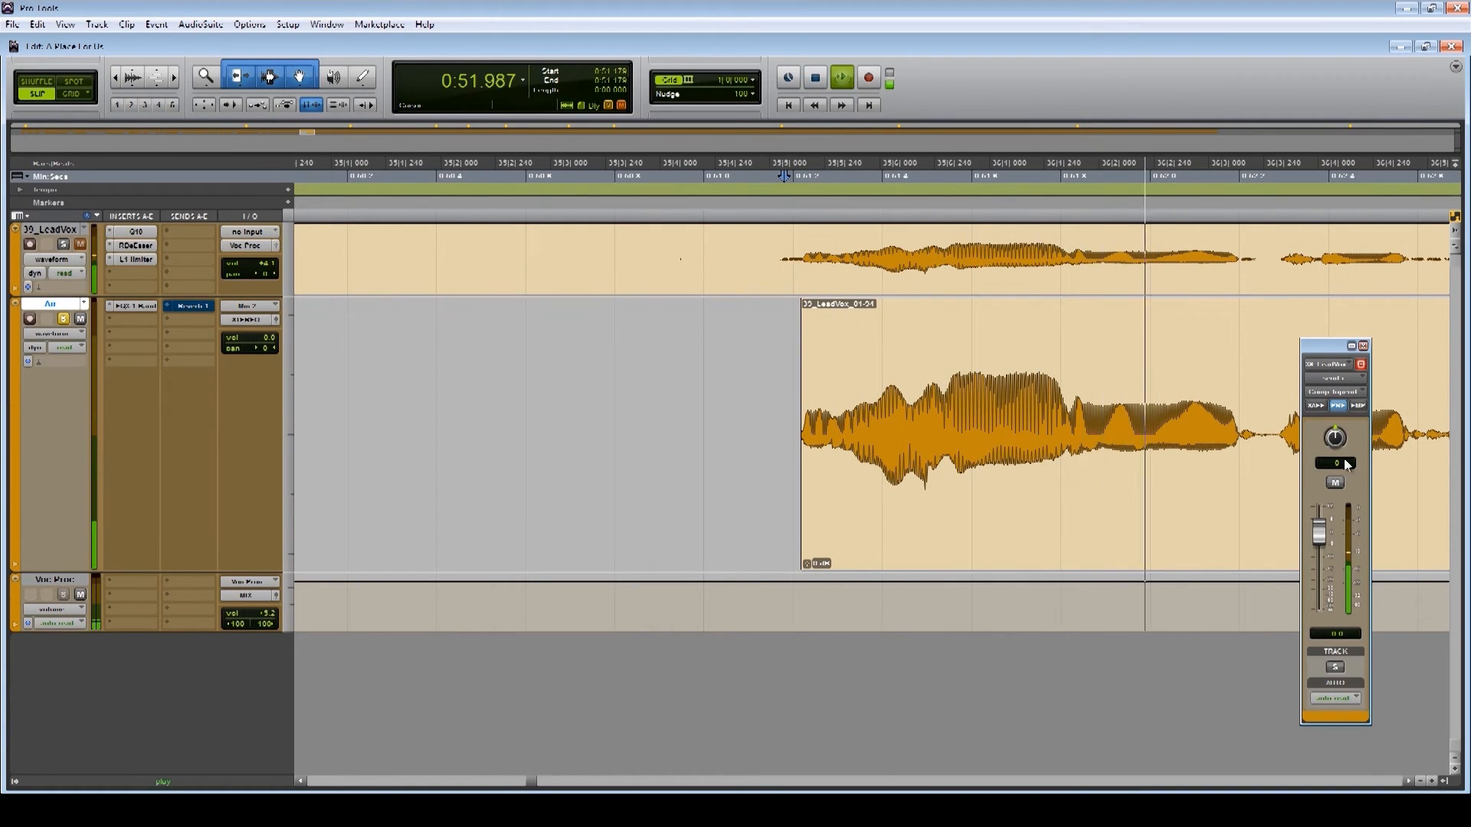
Delete the short syllable from about 0:52.24 to 0:52.38 on the Air track and play across the cut
drag(1269, 430, 641, 426)
key(Delete)
click(549, 392)
key(space)
key(space)
click(521, 393)
key(space)
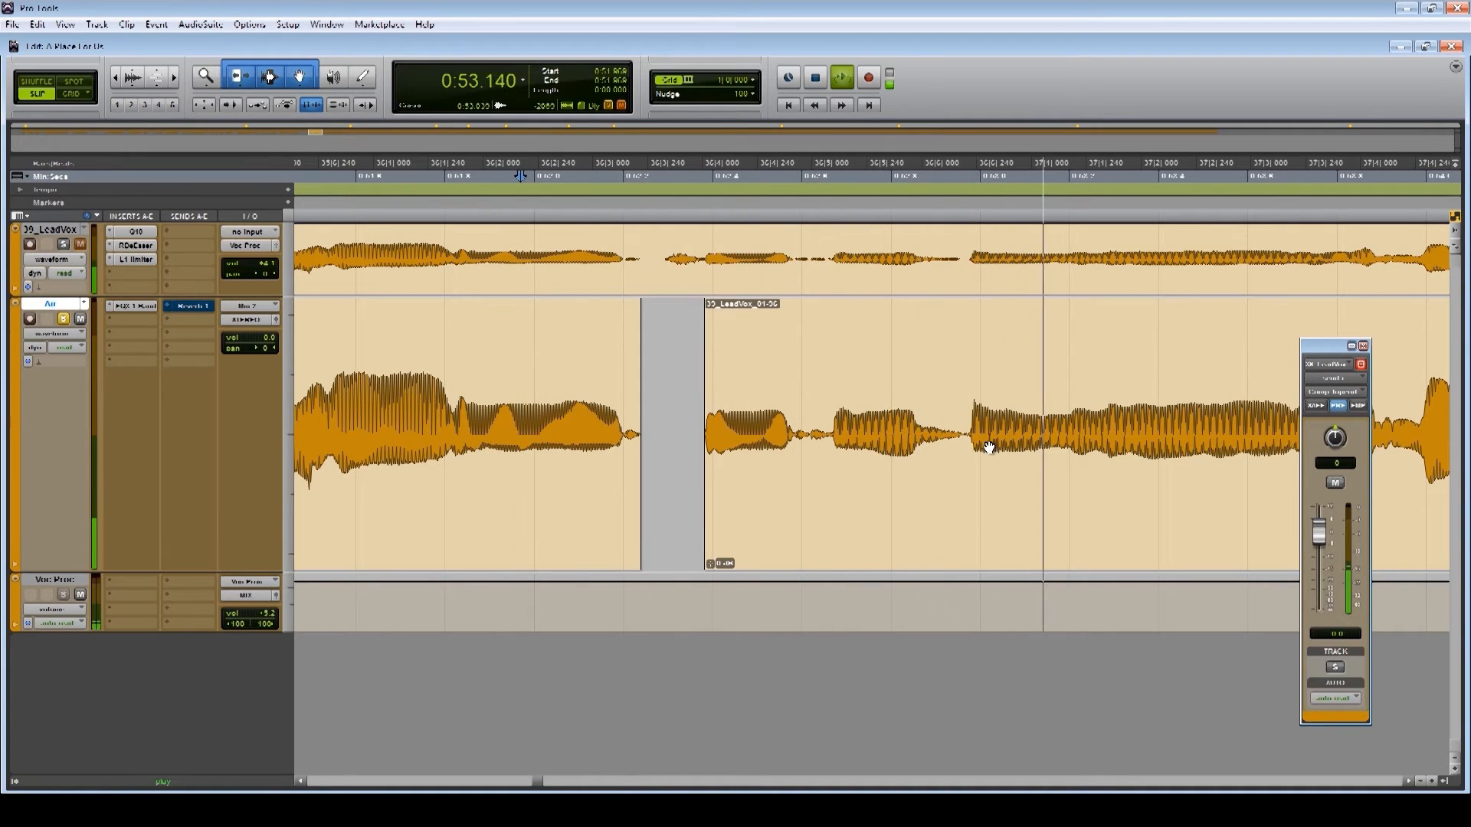
Play from about 0:52.57 and delete the note ending from about 0:52.86 to 0:52.98 on the Air track
key(space)
click(788, 422)
key(space)
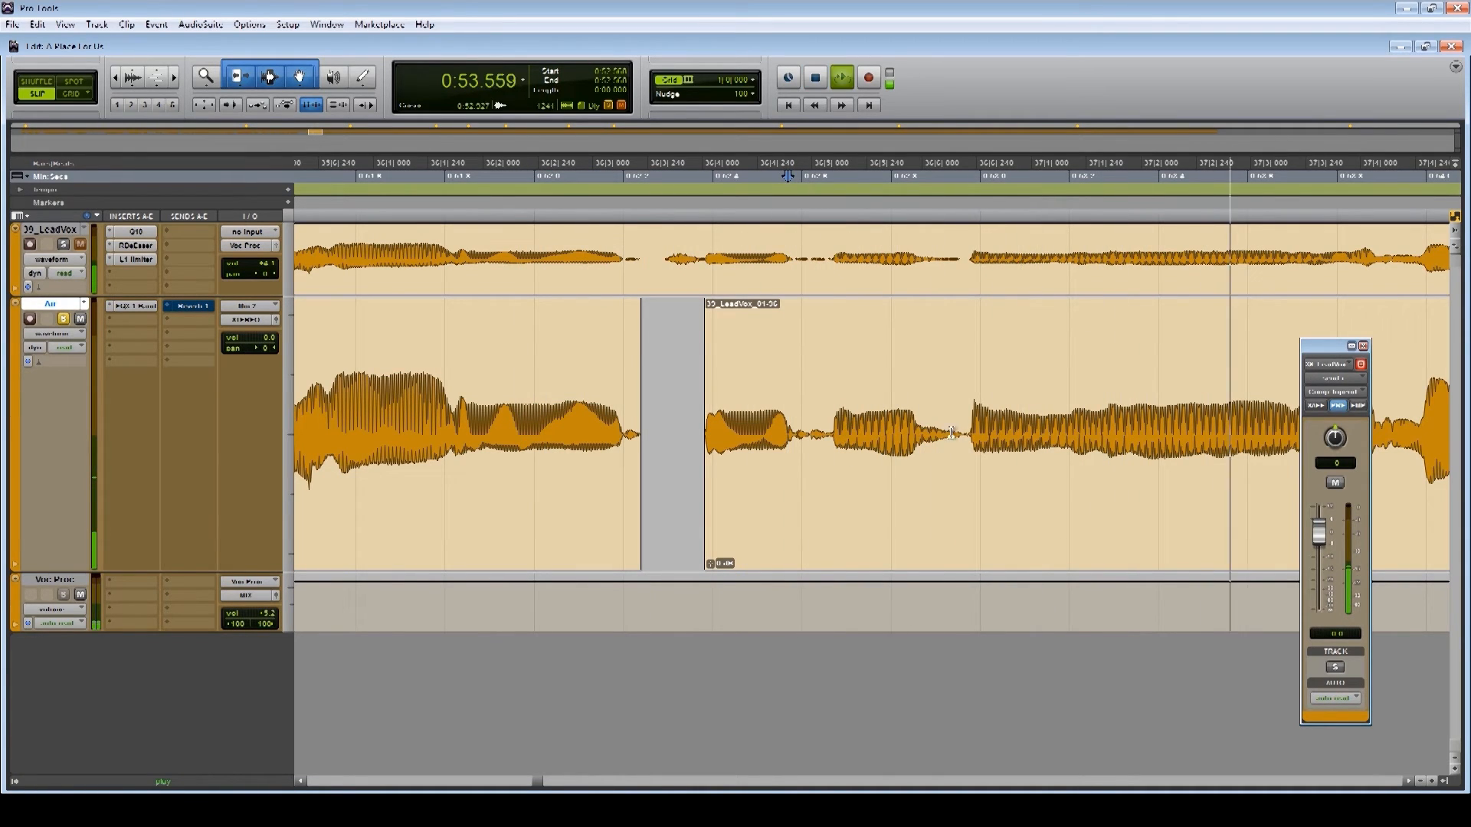
key(space)
drag(970, 430, 928, 429)
Play the long phrase, clear the section from about 0:54.93 to 0:55.63, and replay from about 0:53.05
key(space)
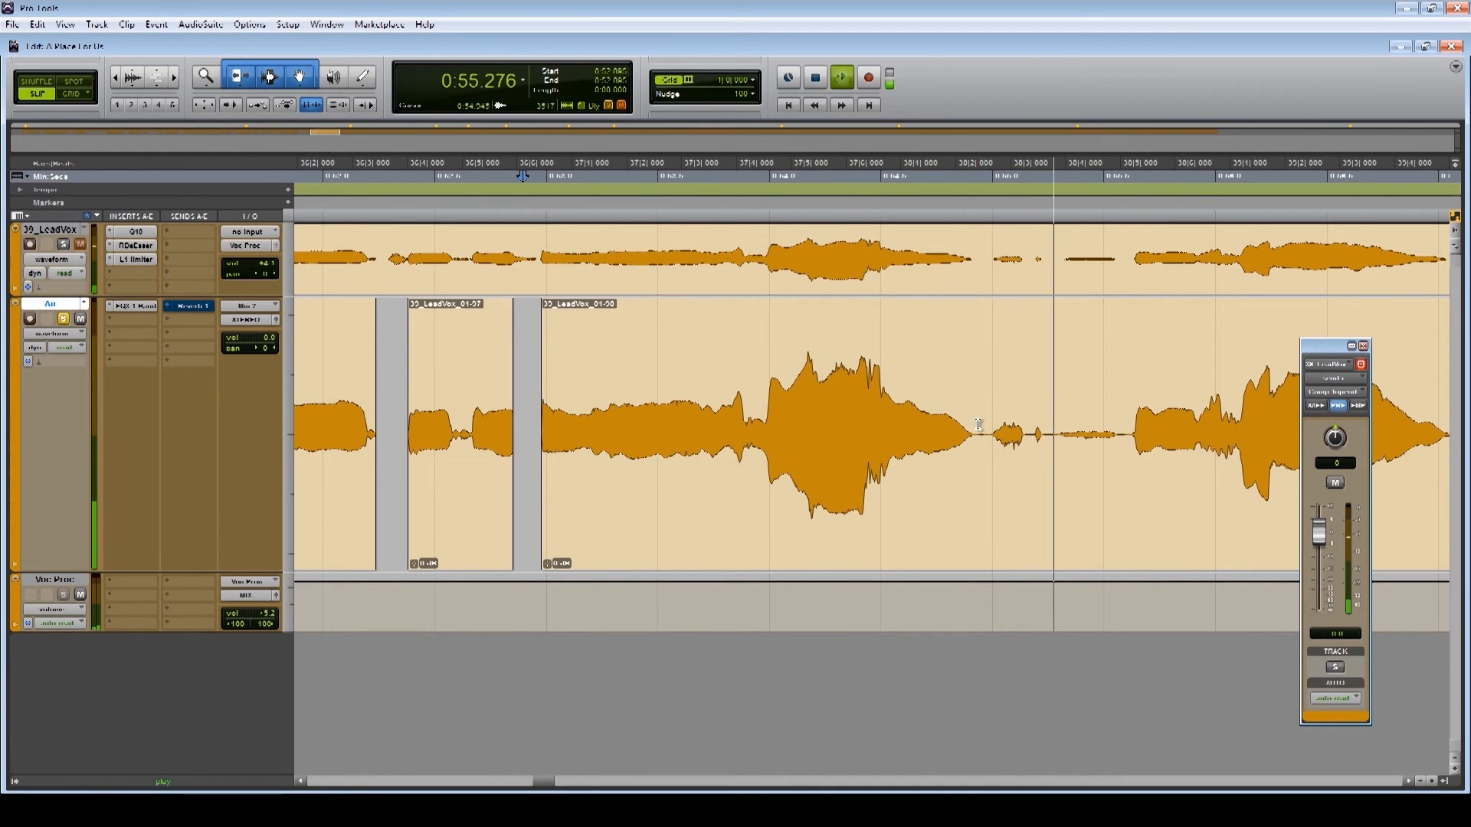
key(space)
drag(975, 421, 1134, 390)
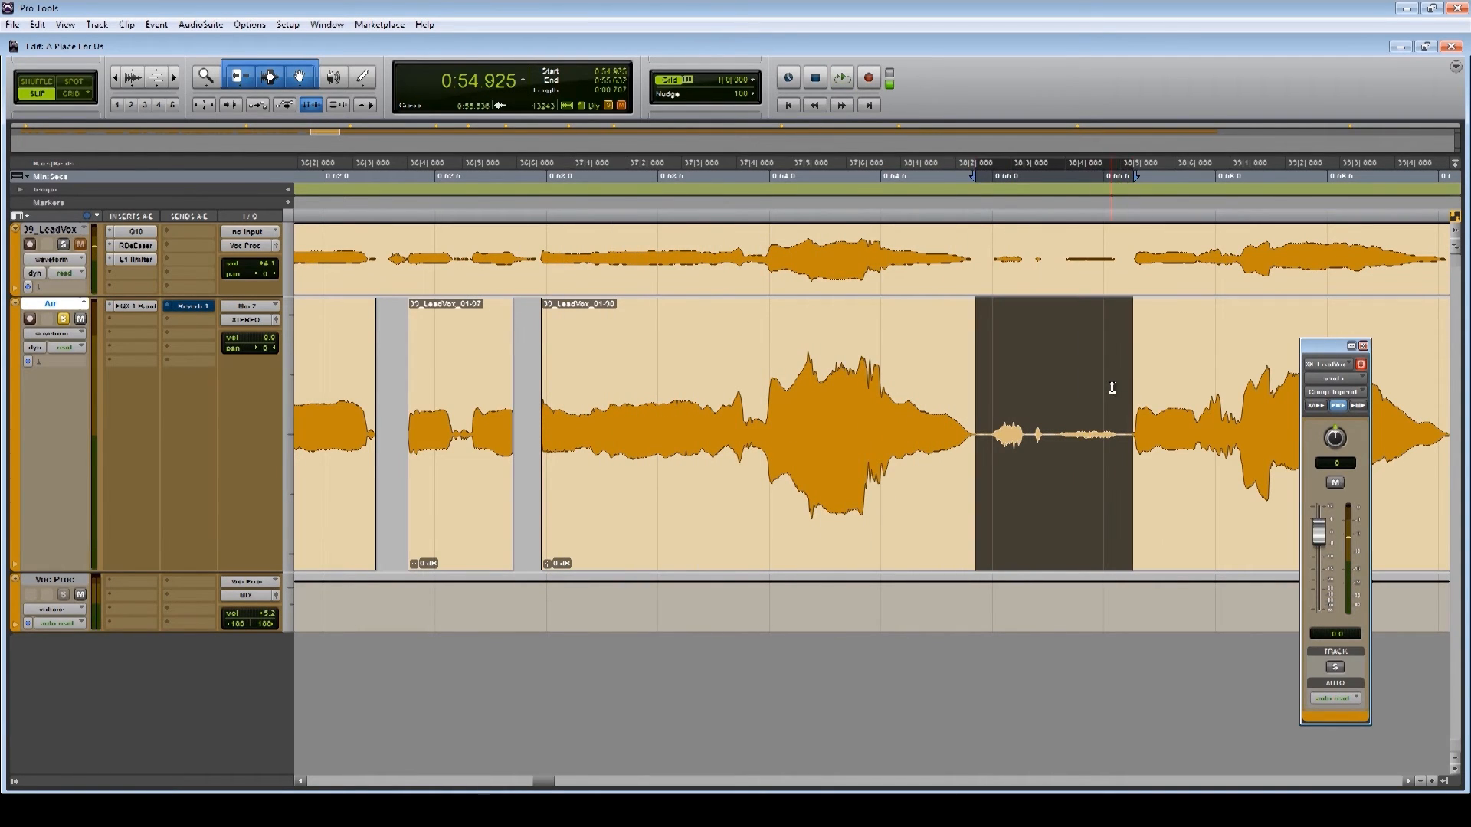
key(Delete)
key(space)
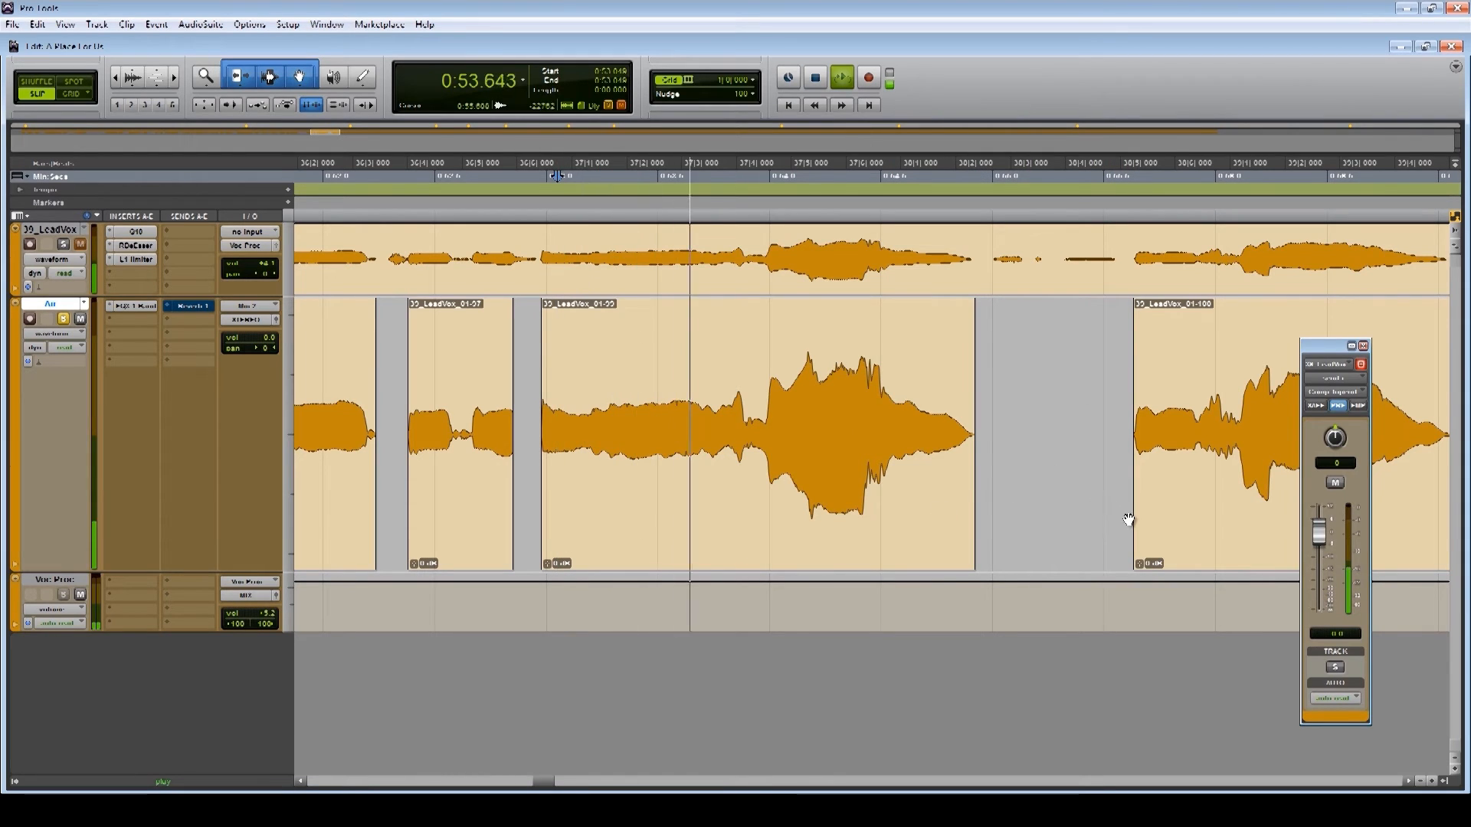
key(space)
Play the phrase starting near 0:55.63 and clear the section from about 0:57.04 to 0:58.32 on the Air track
click(1409, 781)
click(618, 413)
key(space)
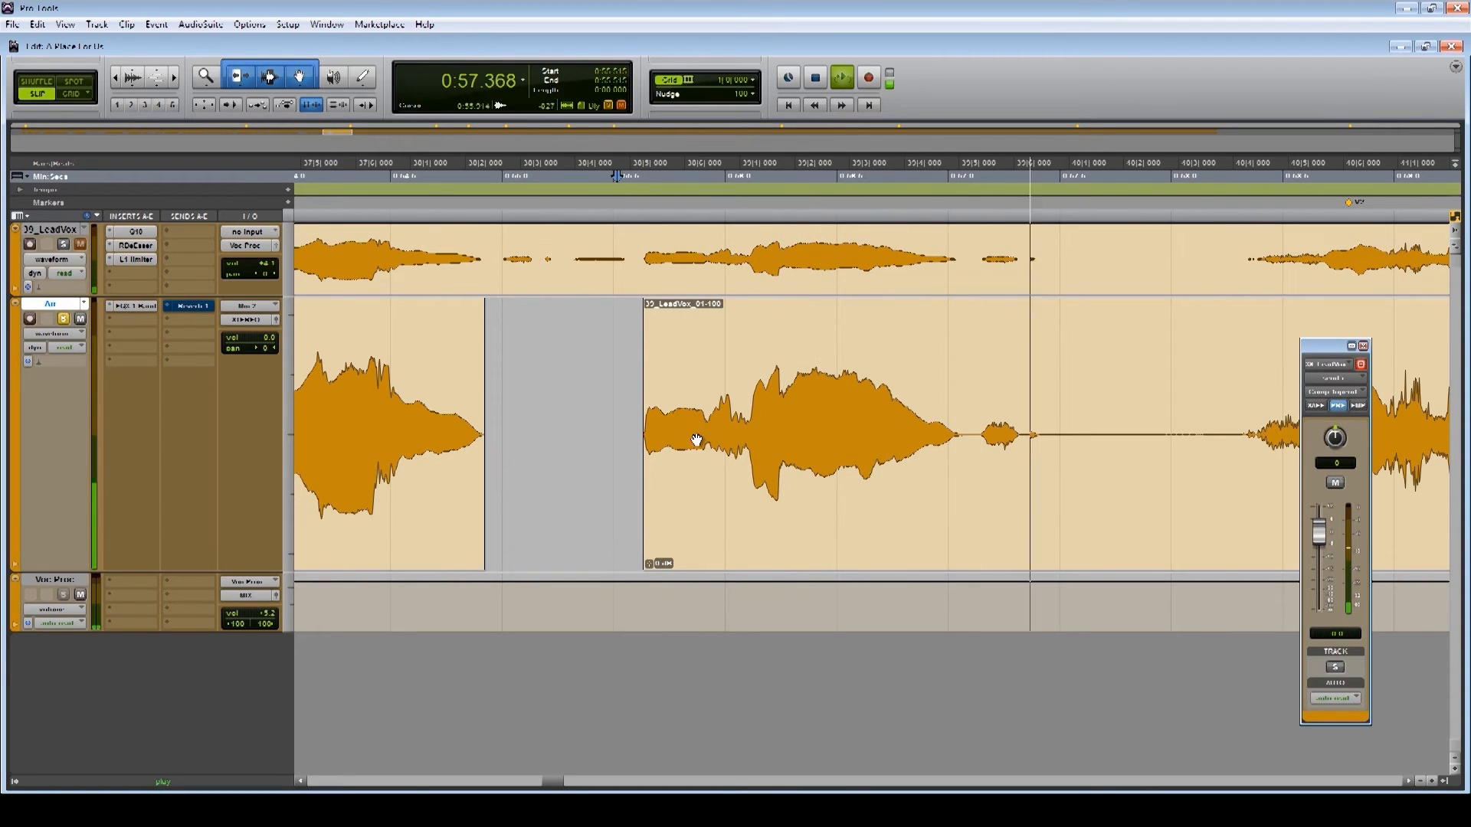
click(636, 414)
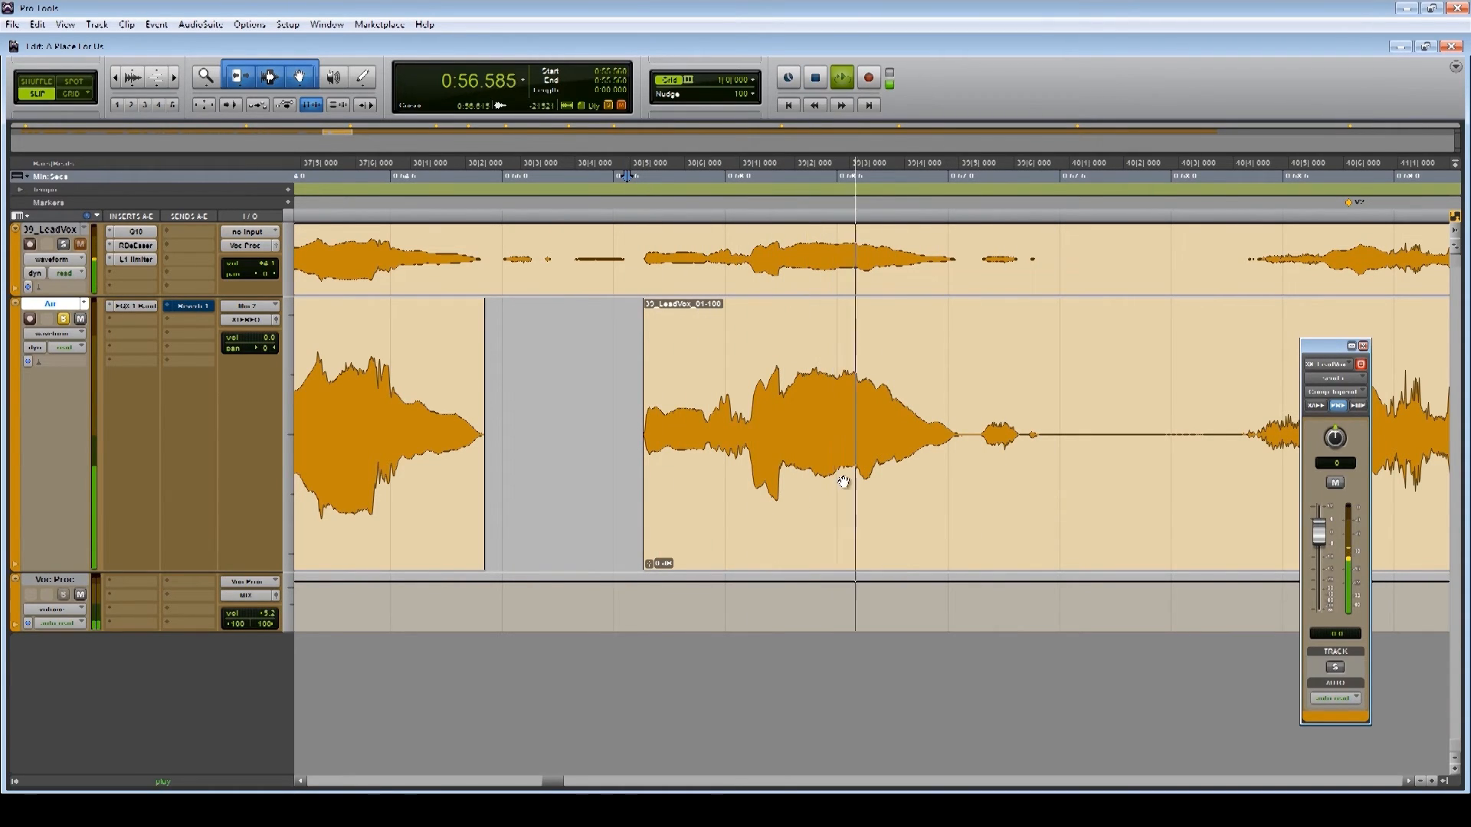
key(space)
drag(956, 431, 1242, 394)
key(Delete)
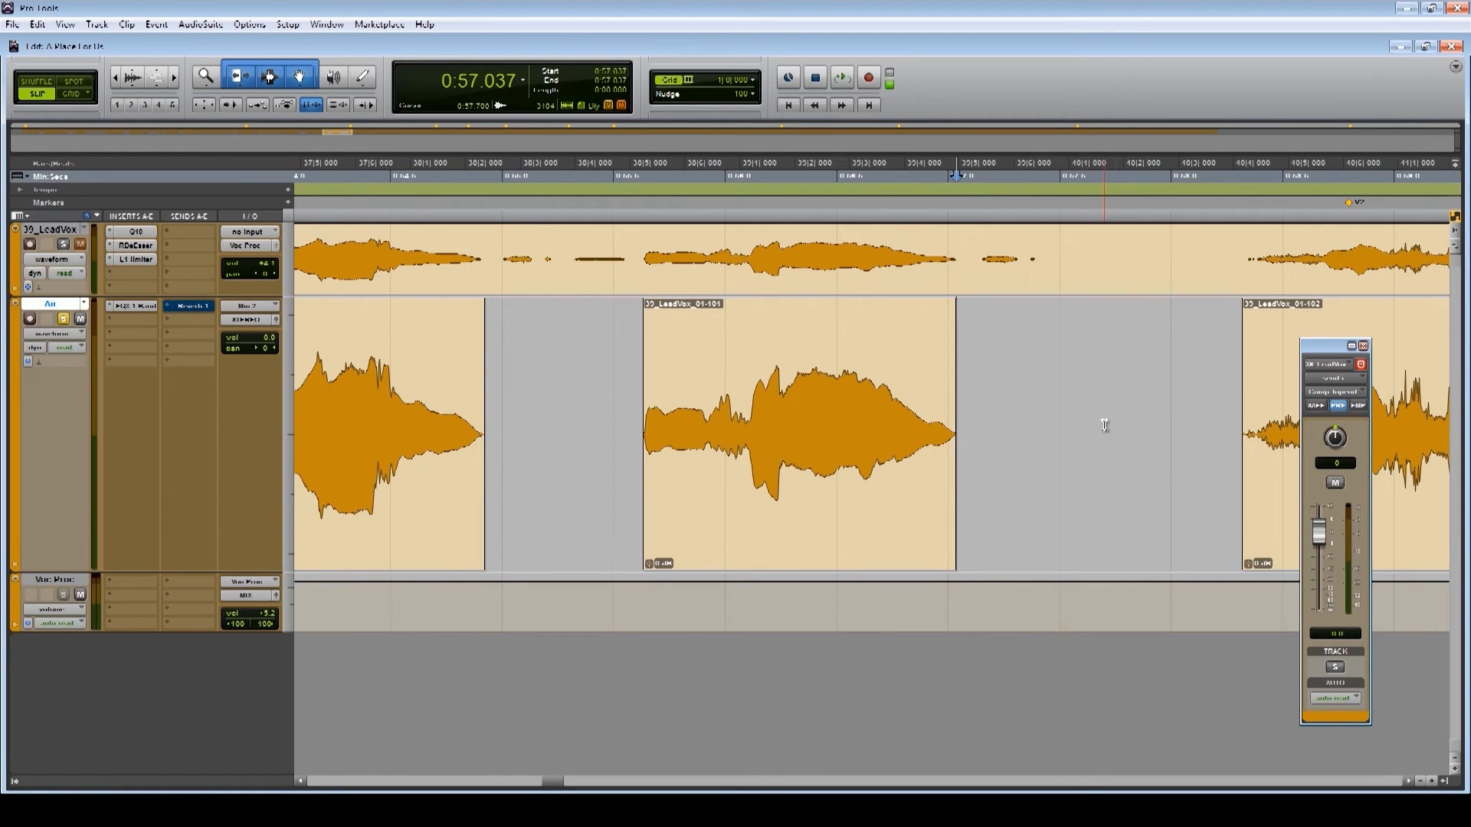
Remove the remaining unedited clip that starts at about 0:58.32 from the Air track
key(r)
key(r)
key(r)
key(r)
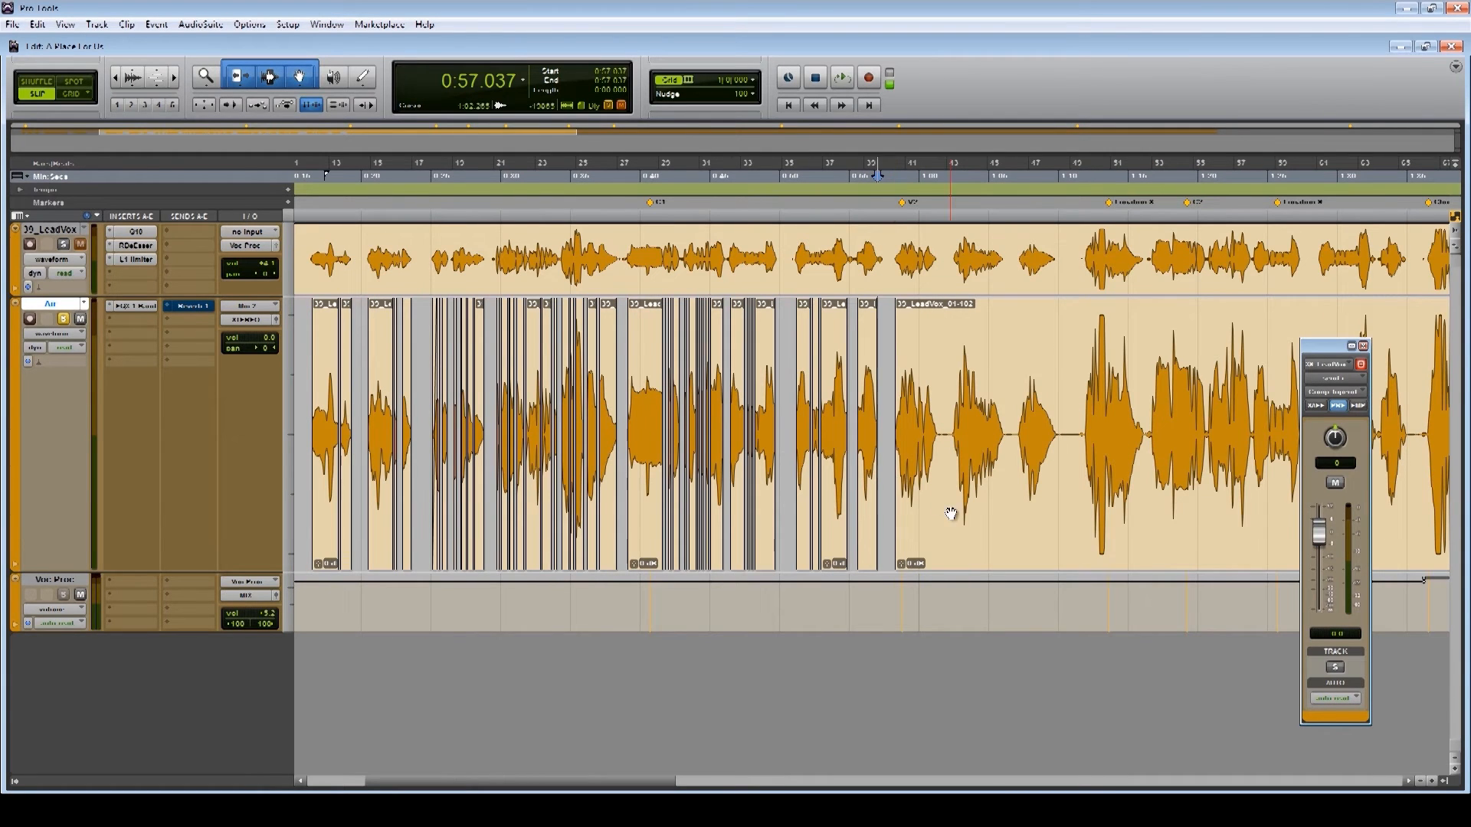
click(951, 515)
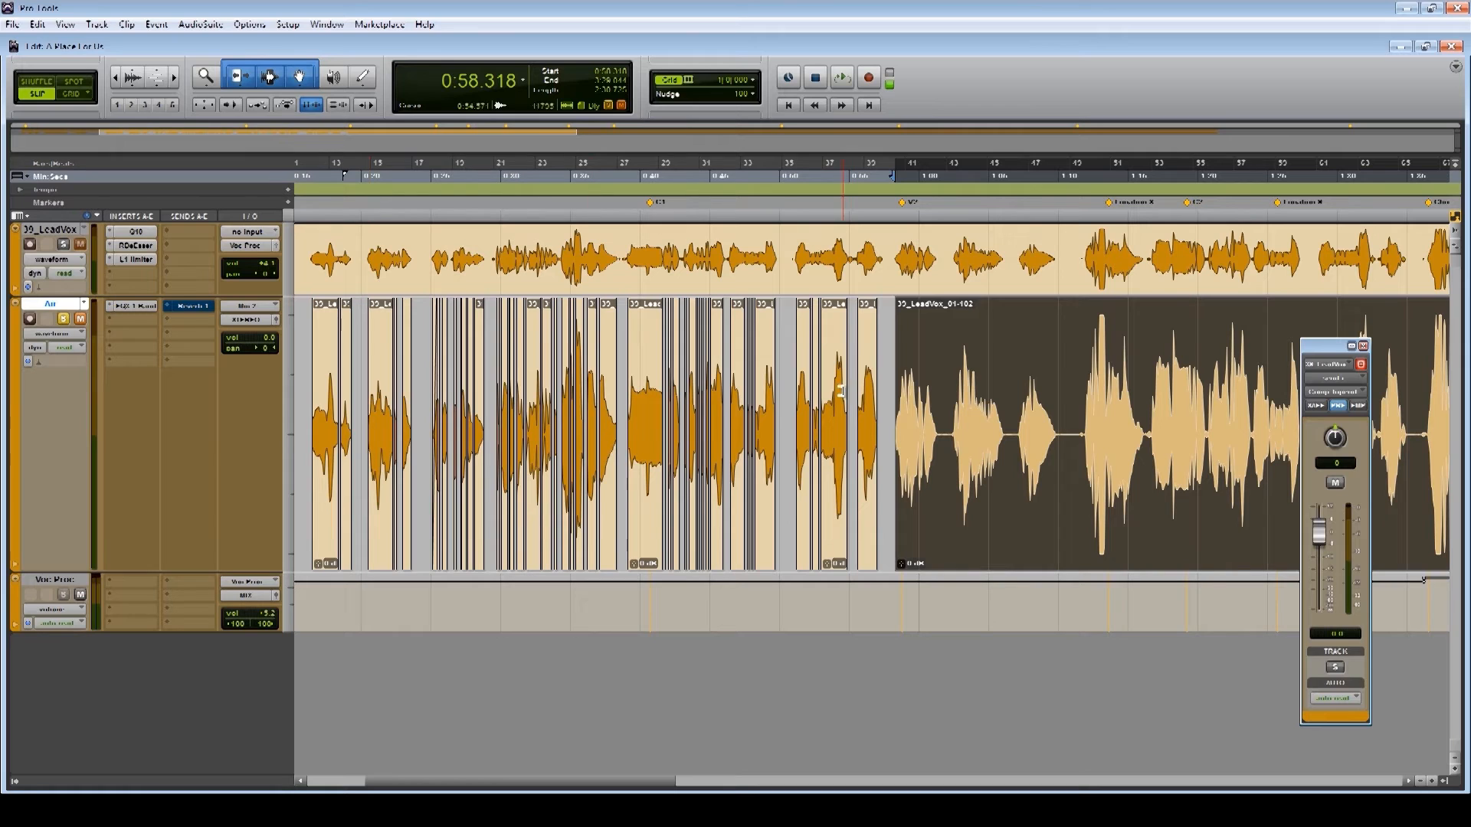
drag(893, 400, 228, 418)
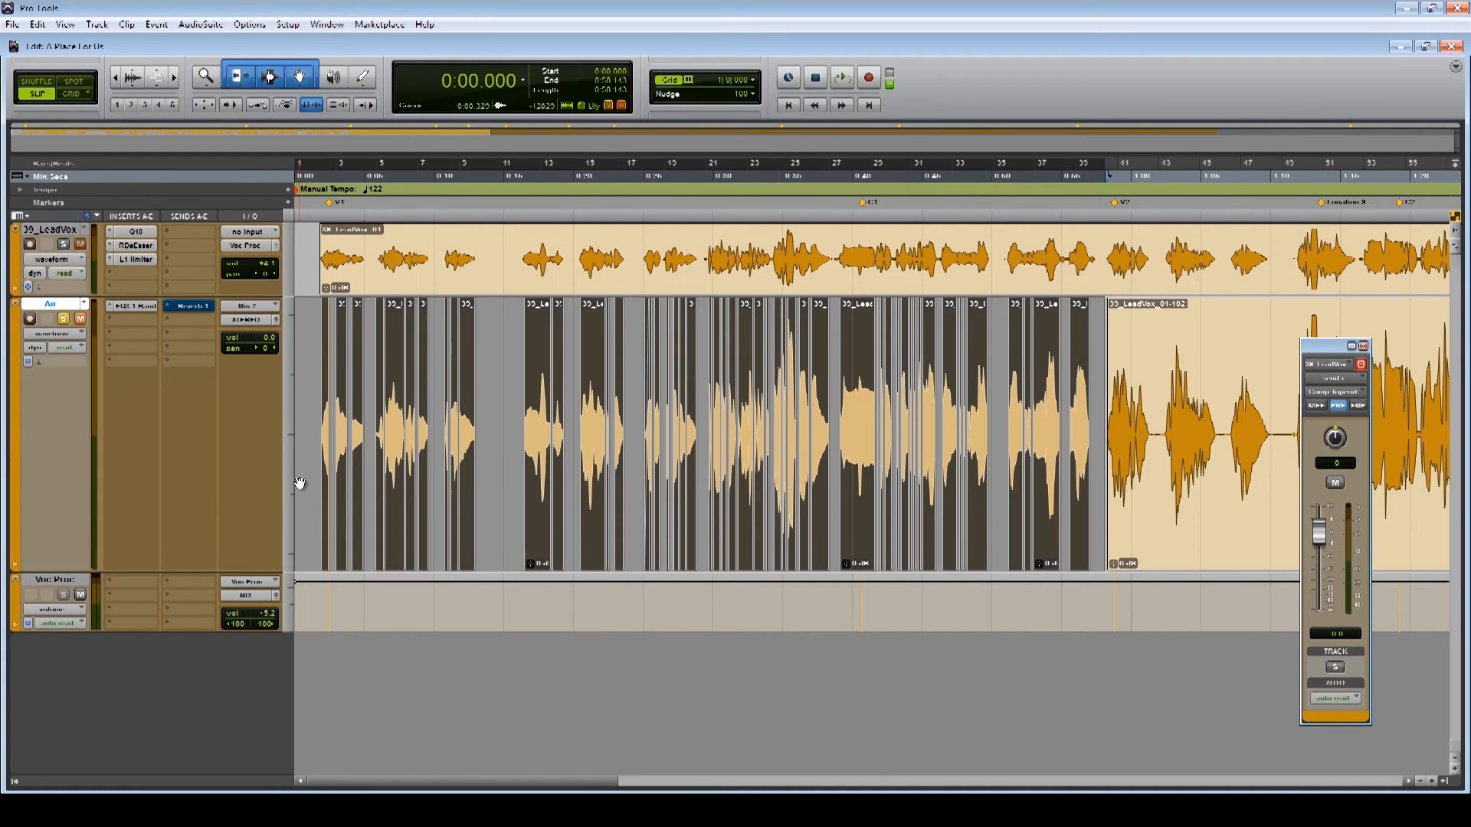
click(316, 375)
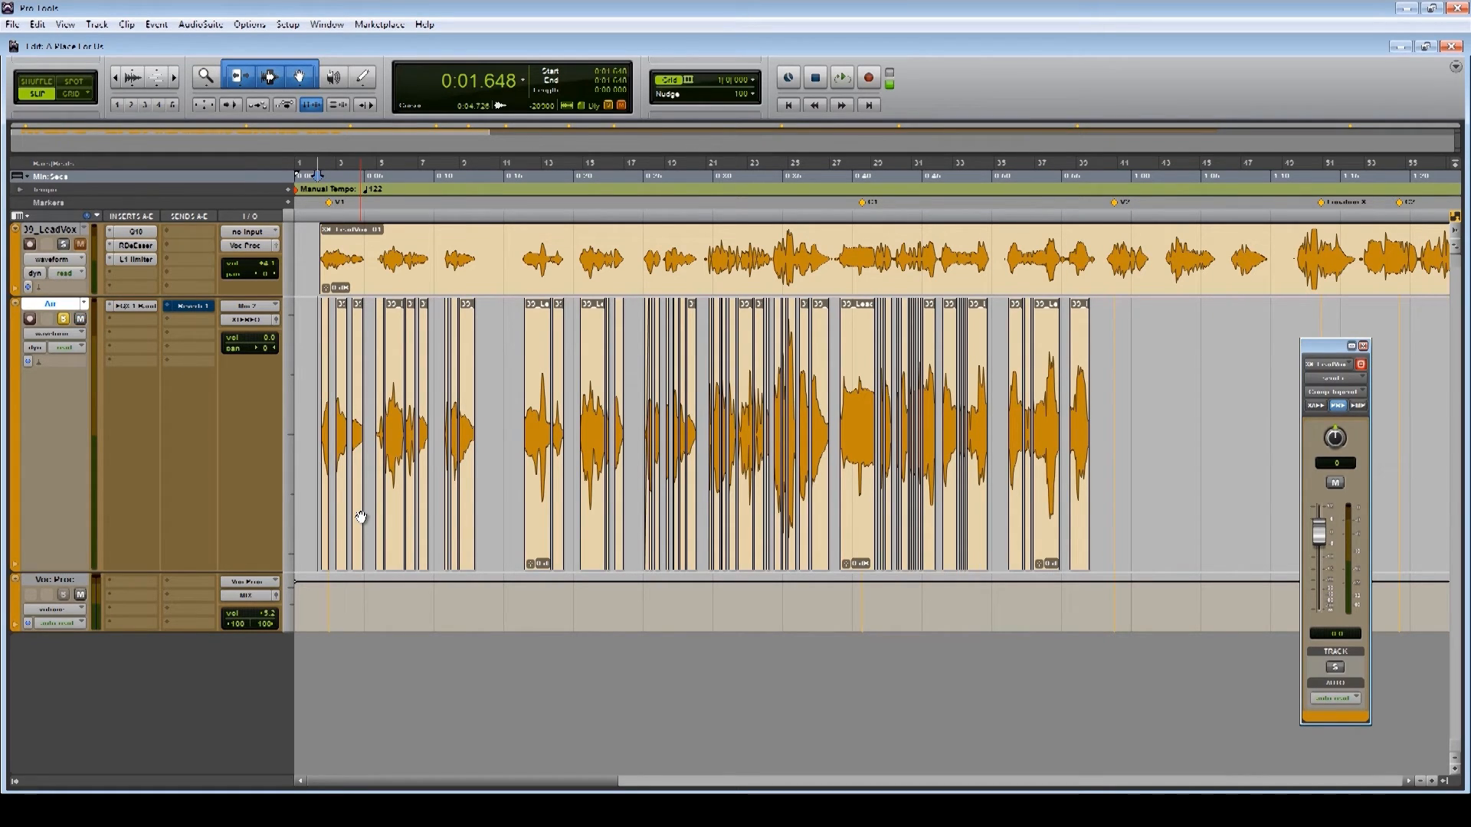
Apply standard, equal-gain, centered batch fades to all Air track clips and consolidate them into one clip
key(ctrl+a)
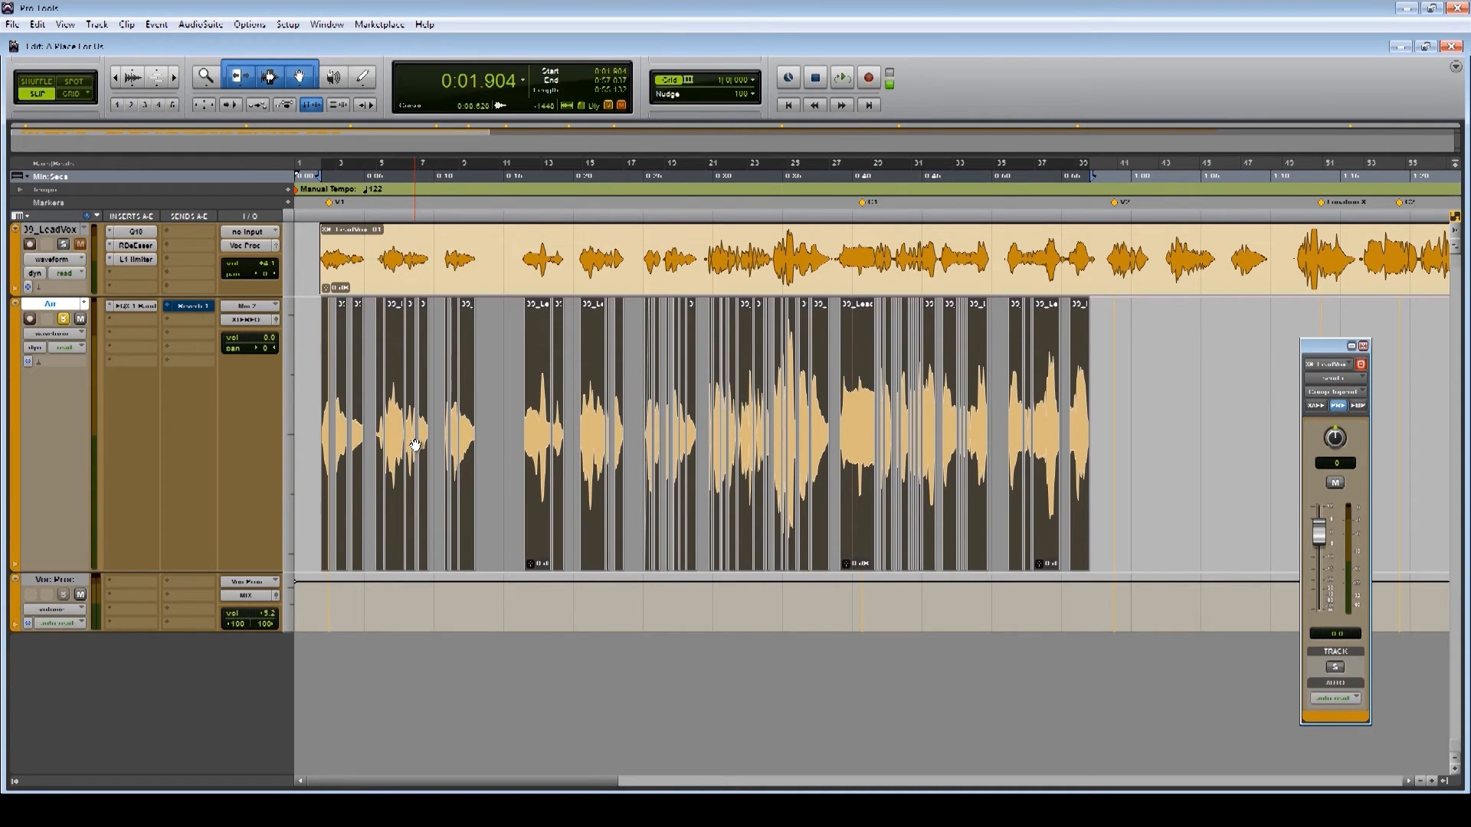
key(ctrl+f)
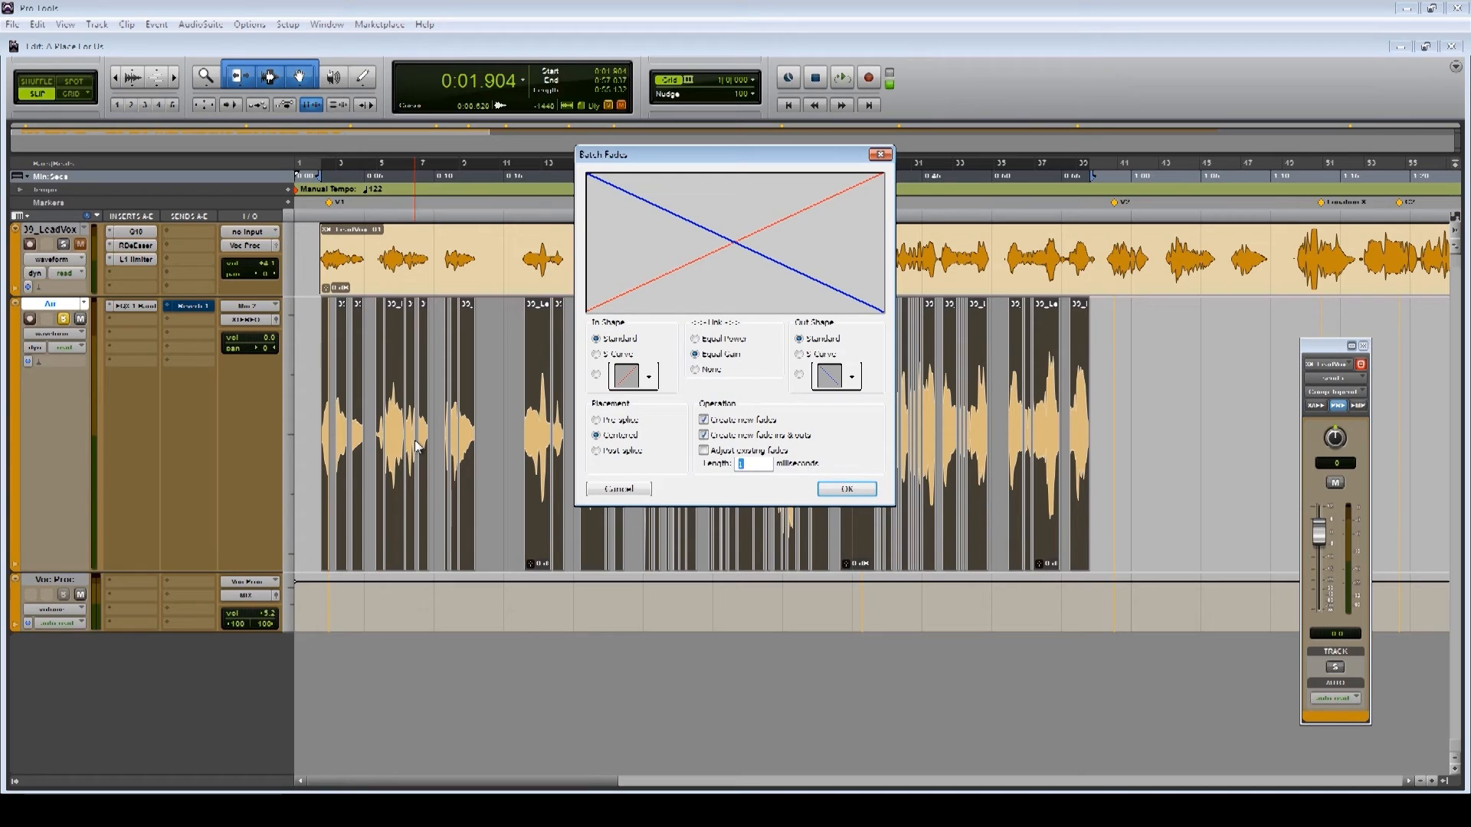
key(Return)
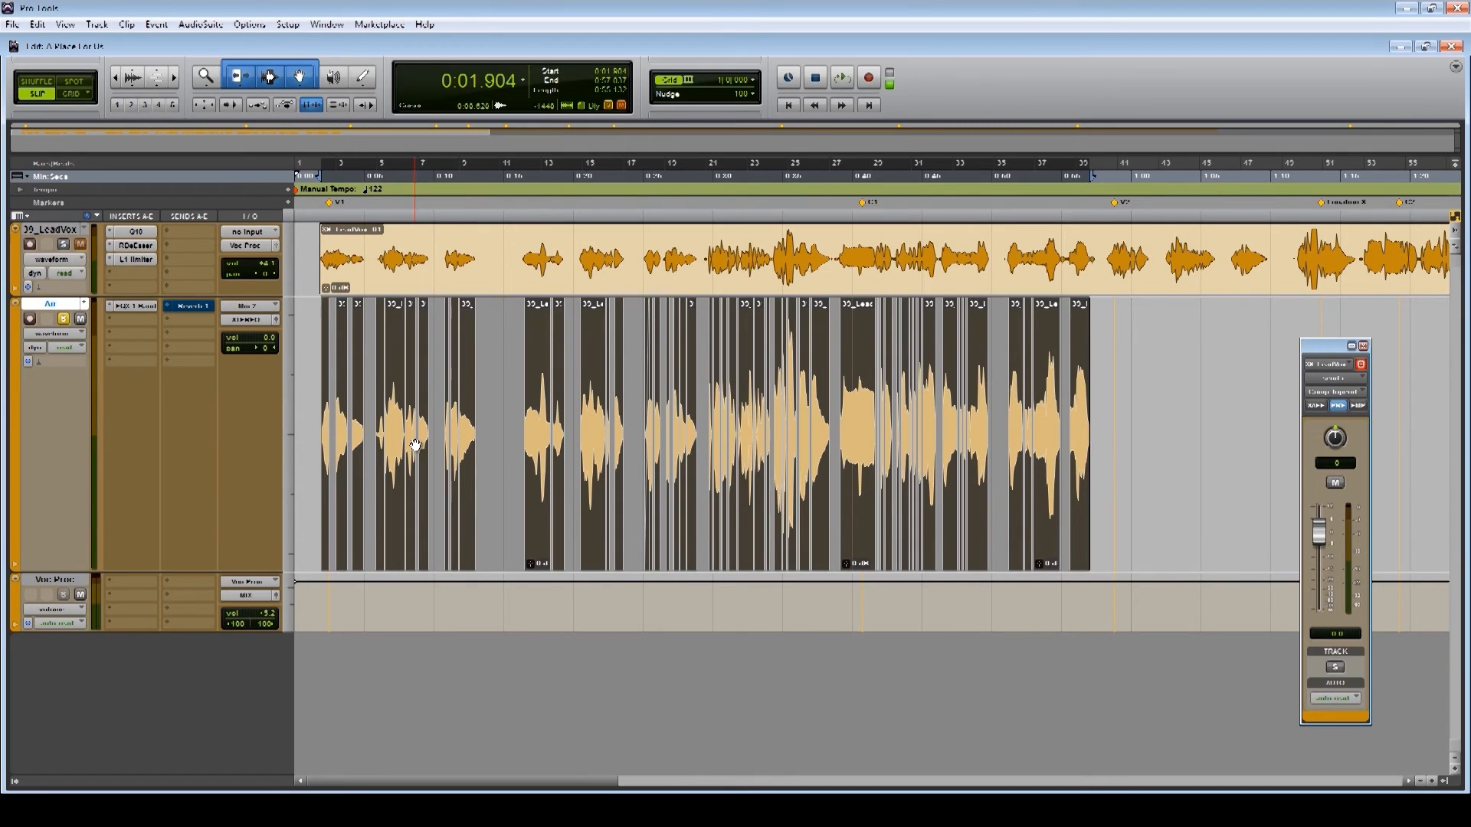
key(alt+shift+3)
Play the soloed lead vocal from about 0:01.76, and audition the Air track soloed, including from about 0:16.21
key(space)
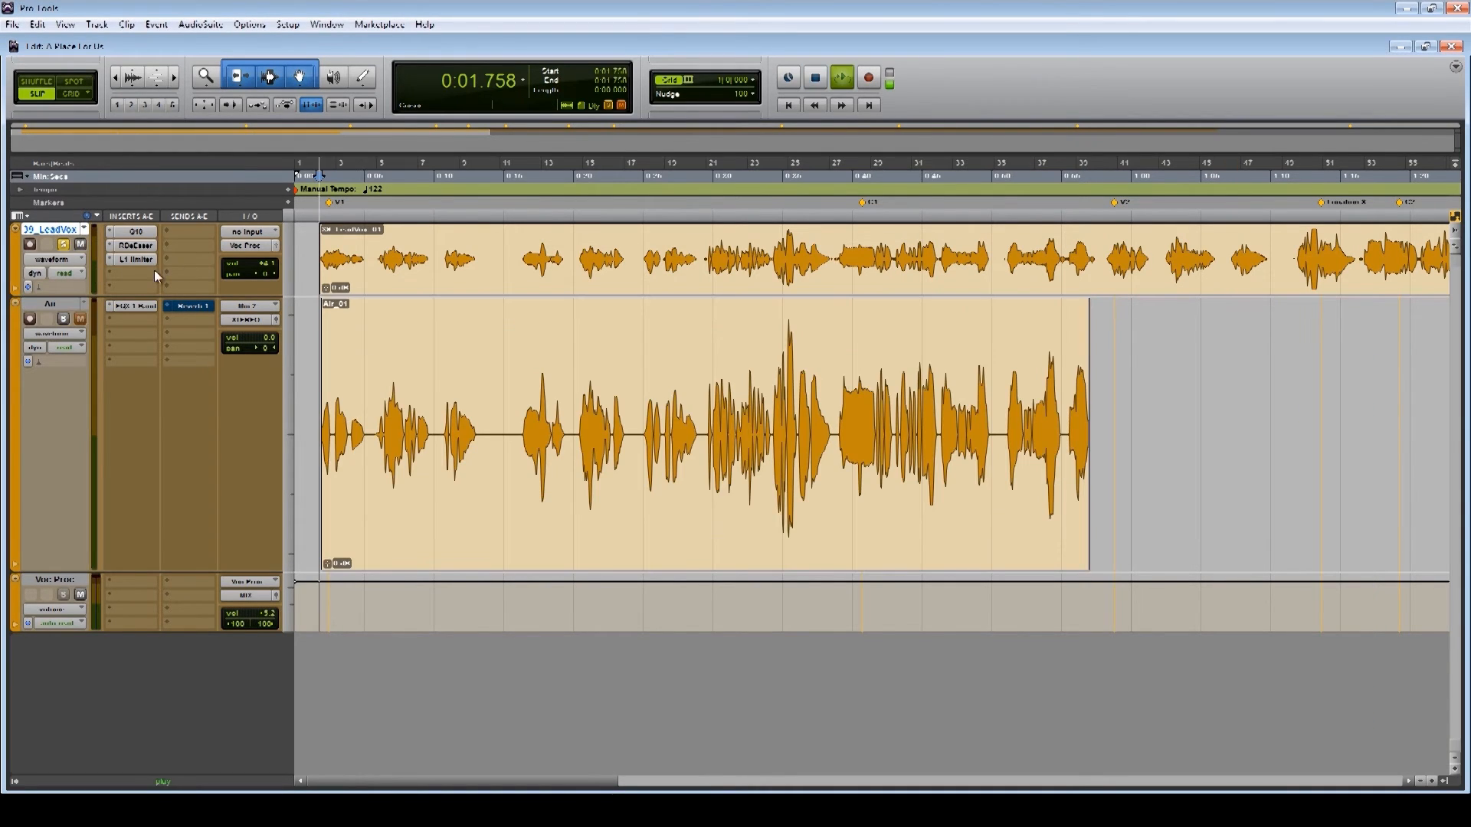
click(64, 320)
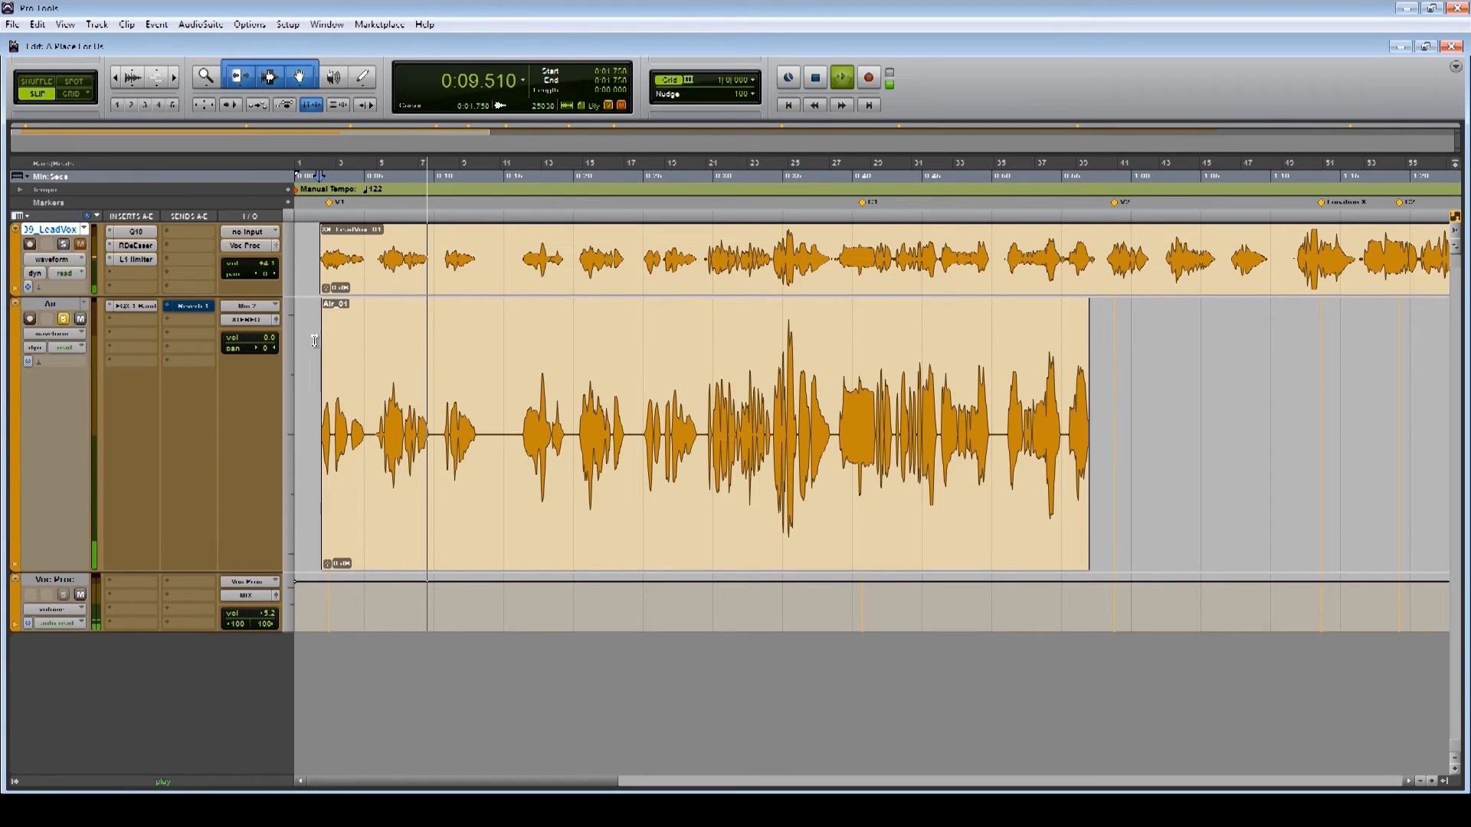
click(521, 420)
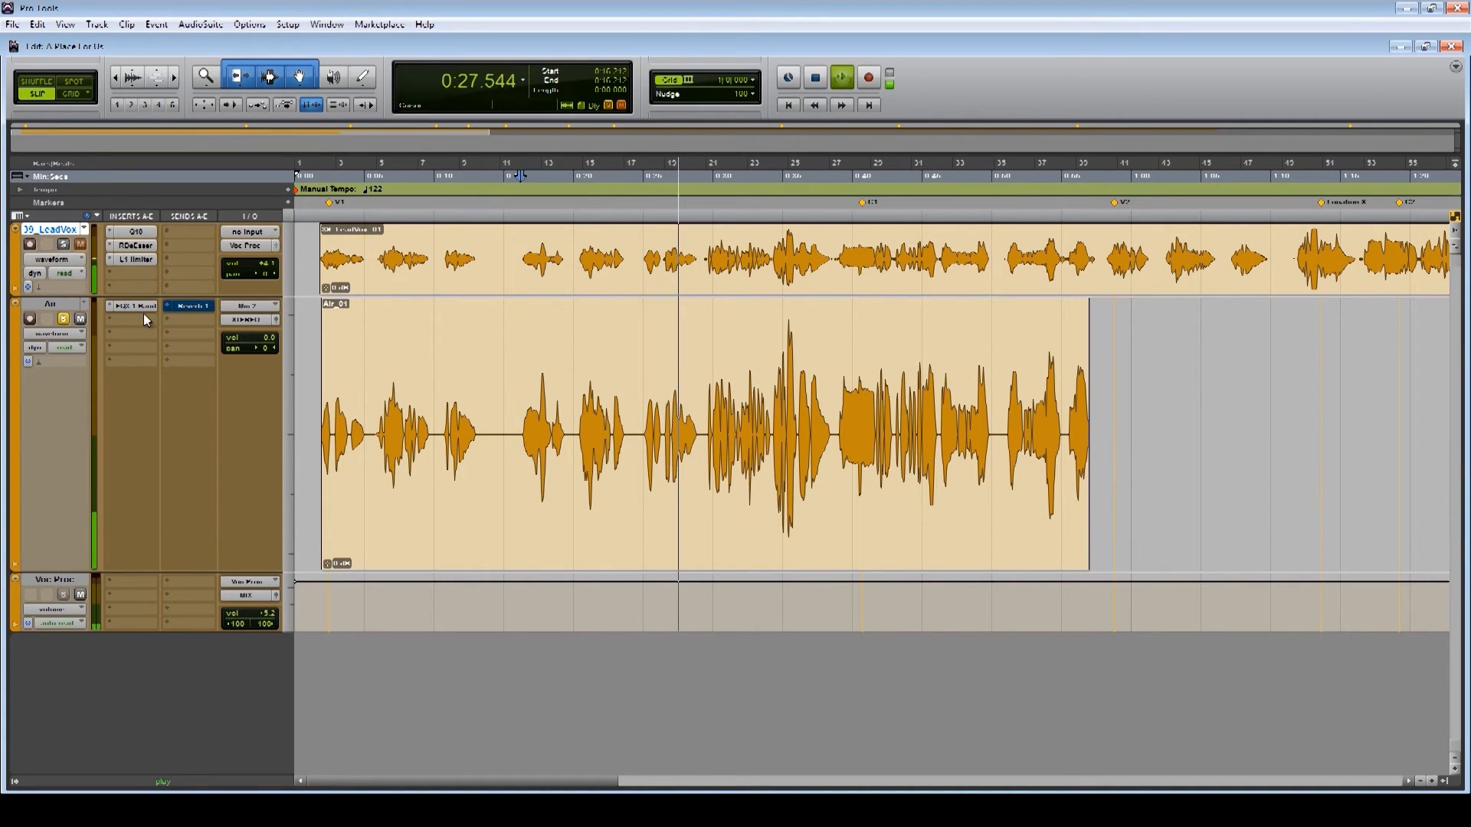
key(space)
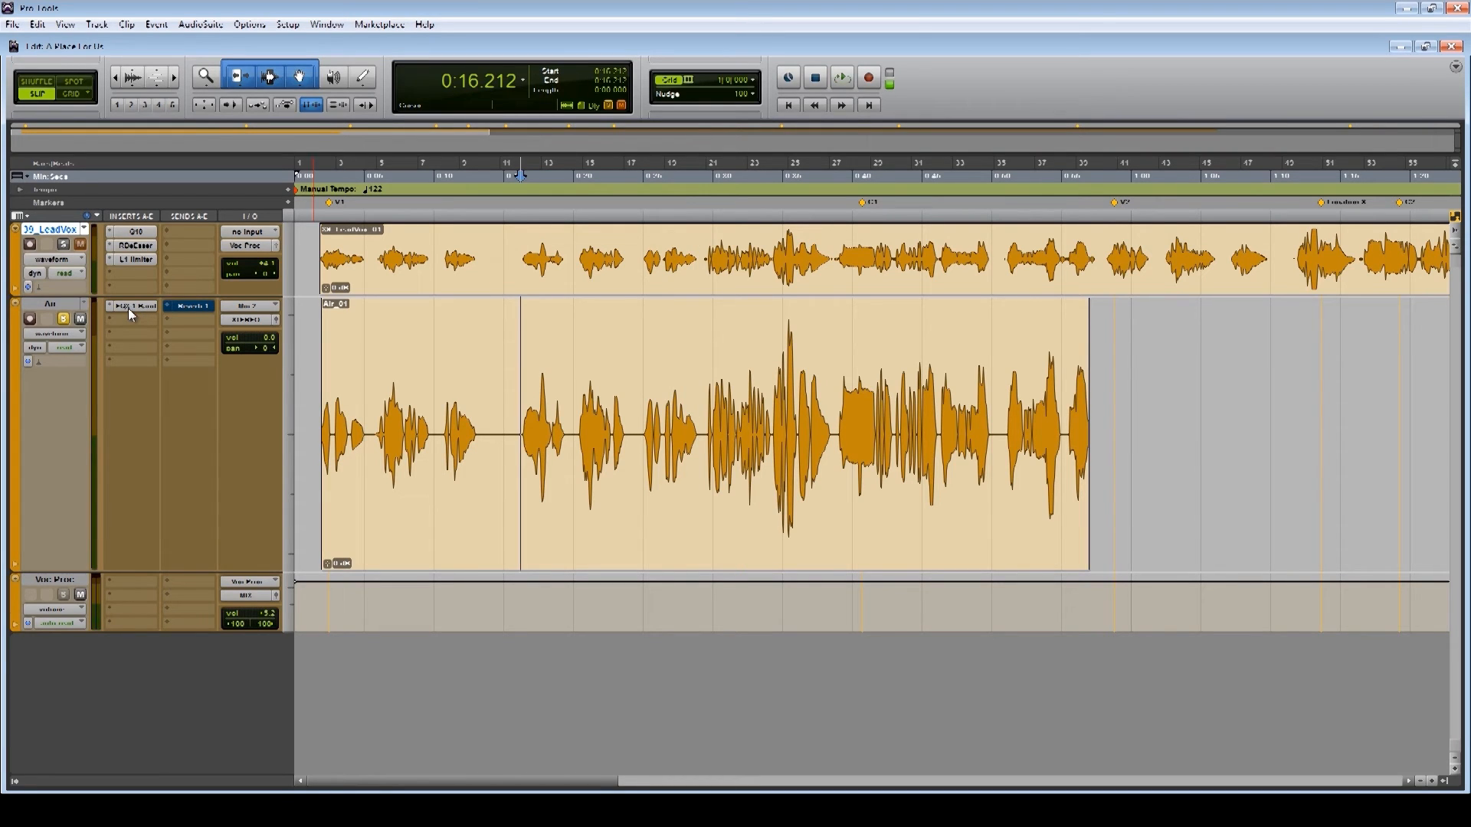
Switch the Air track's EQ to EQ3 7-Band and, while auditioning, enable its low-pass filter at 11.84 kHz with a 6 dB/oct slope
click(132, 307)
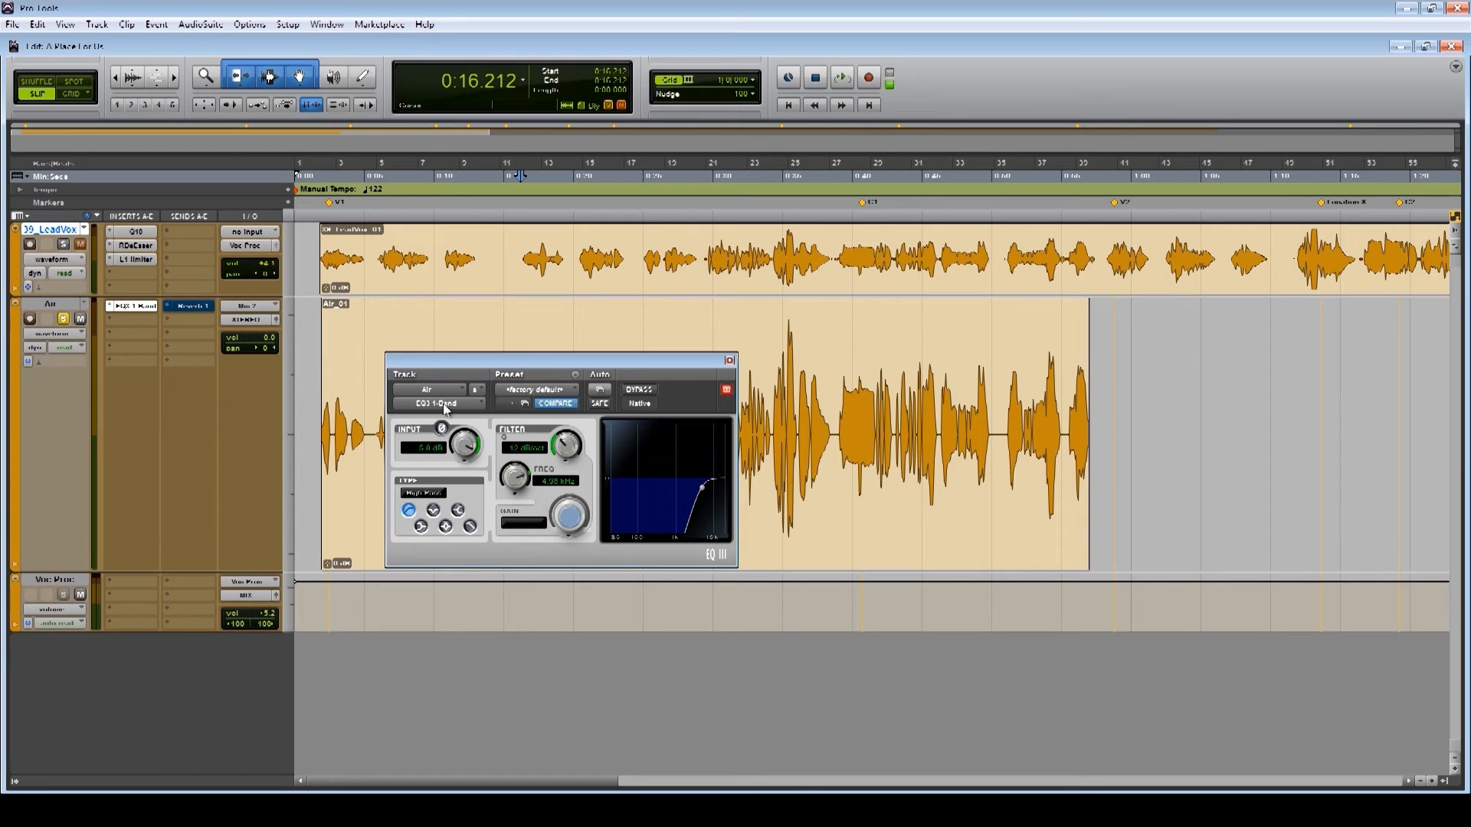
key(space)
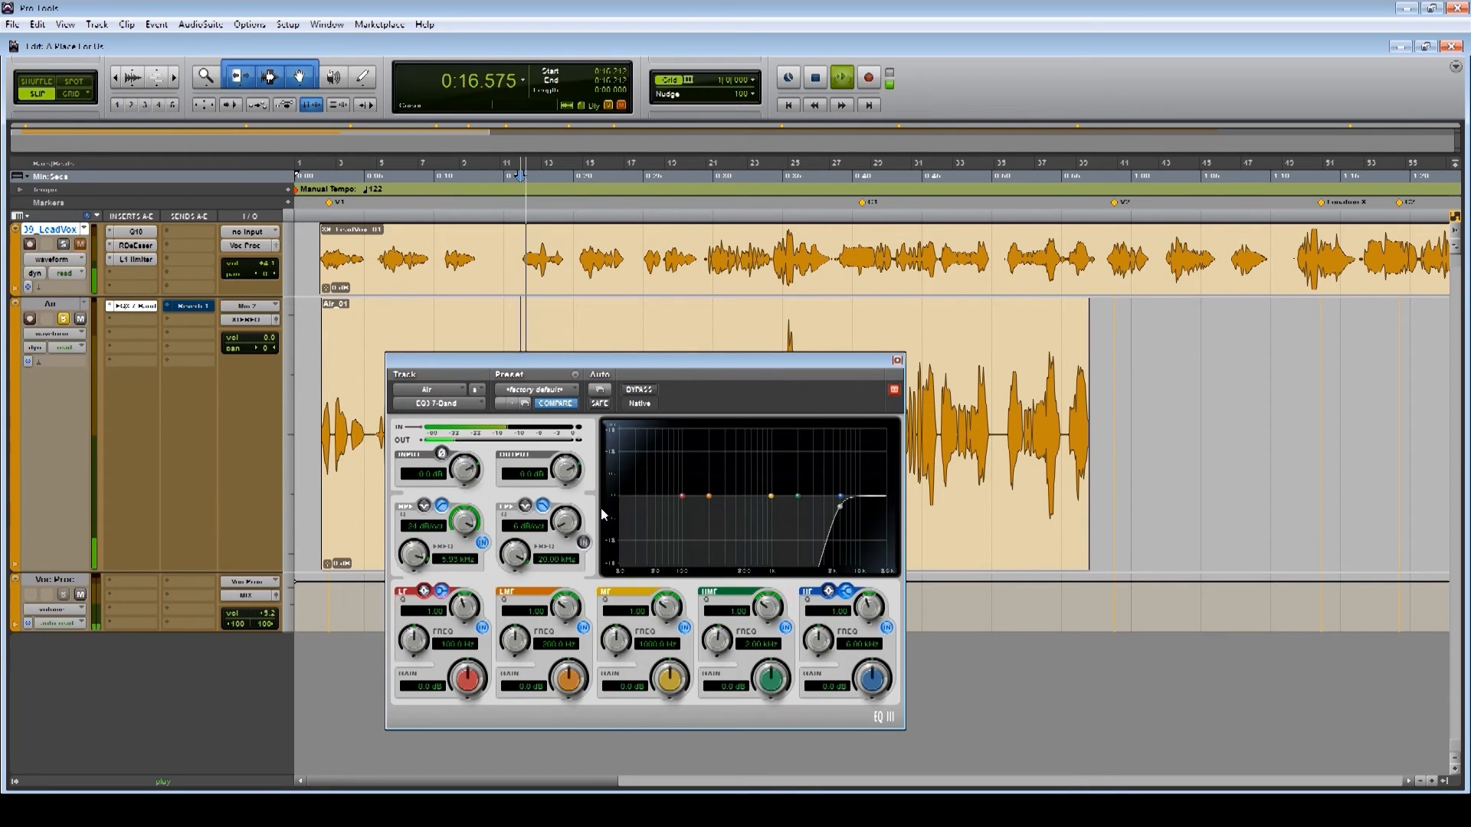
click(584, 544)
key(space)
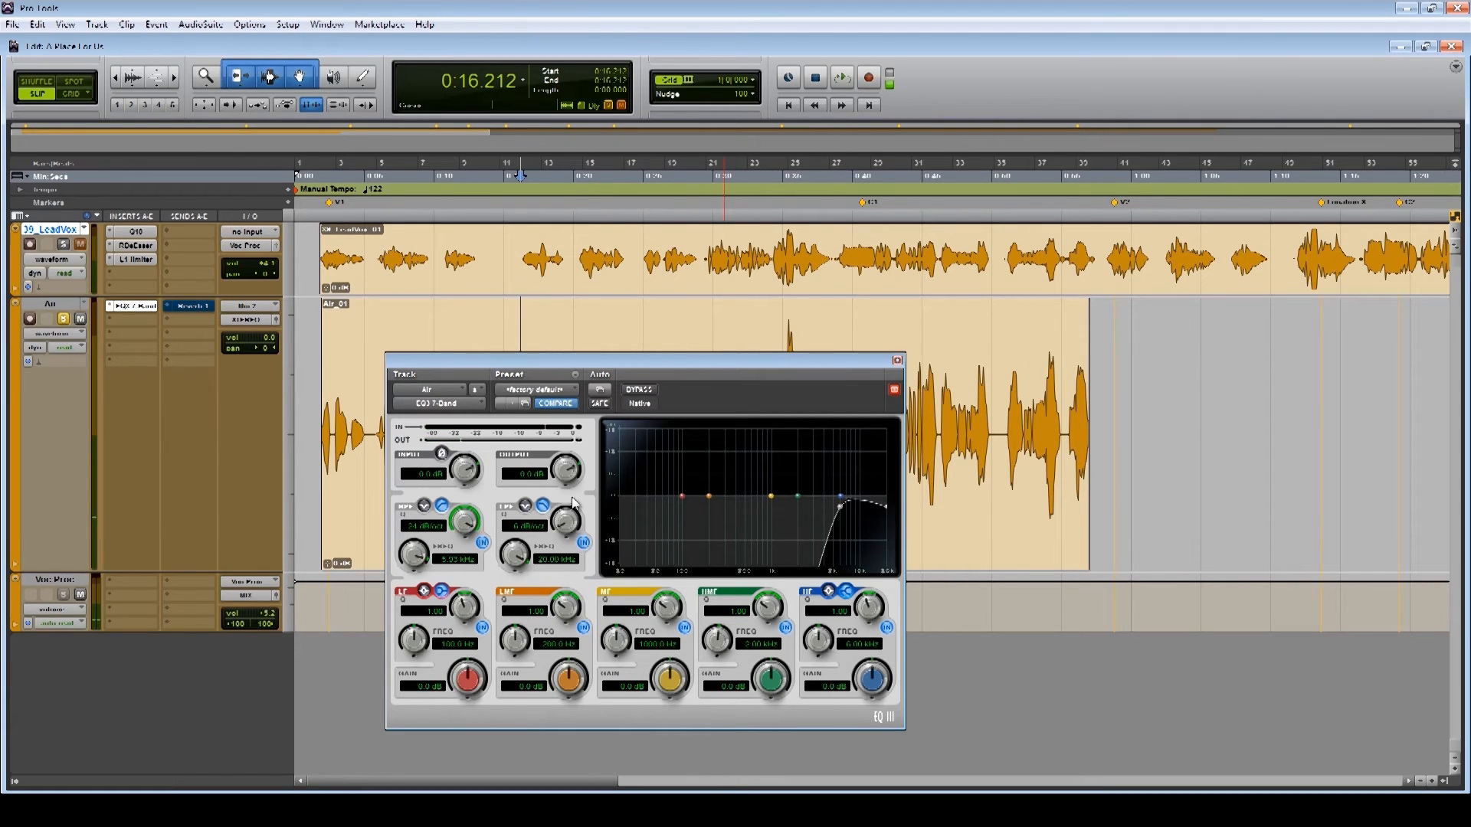
drag(510, 568, 508, 569)
key(space)
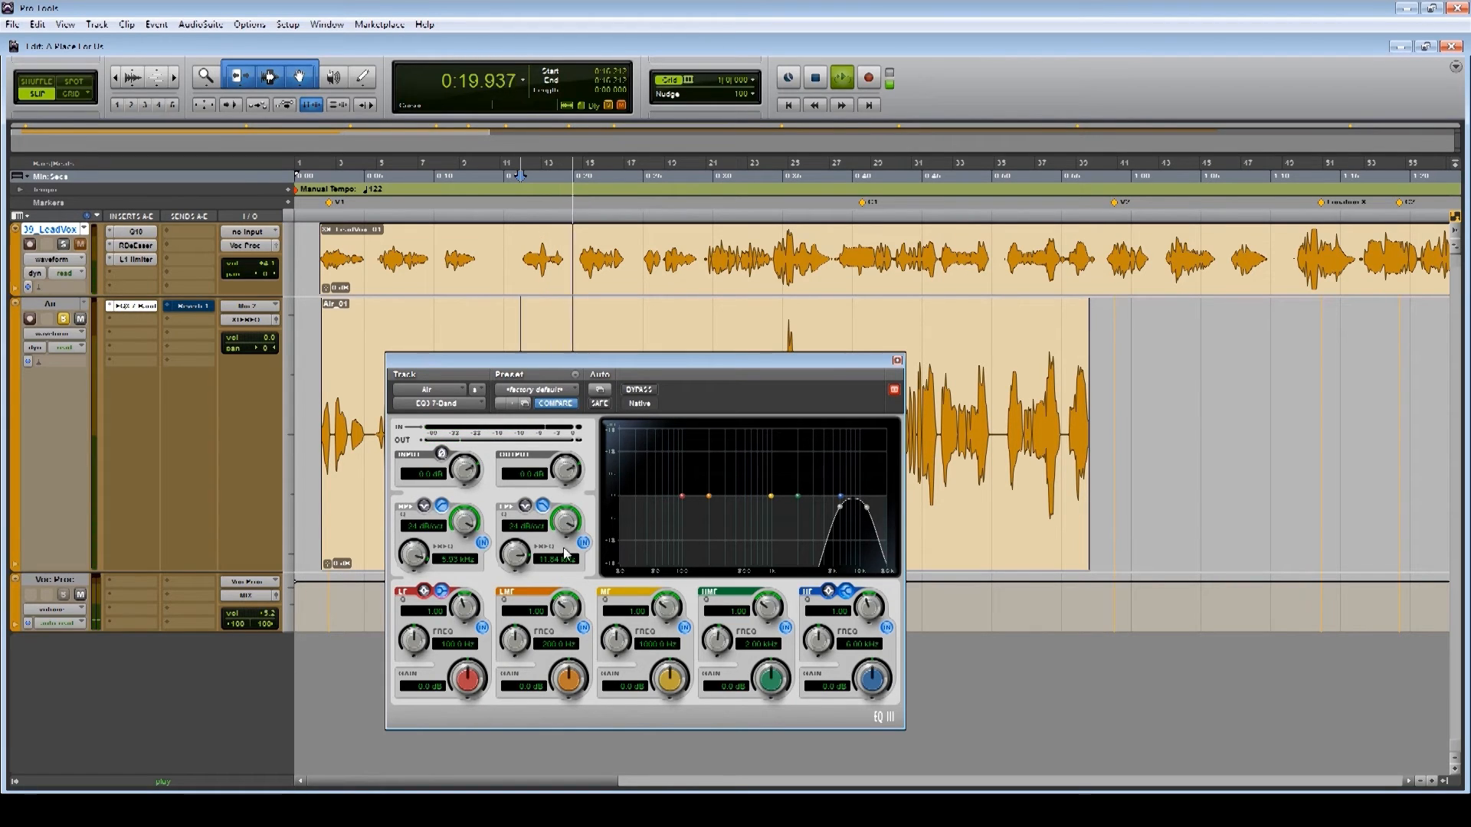
drag(564, 553, 529, 672)
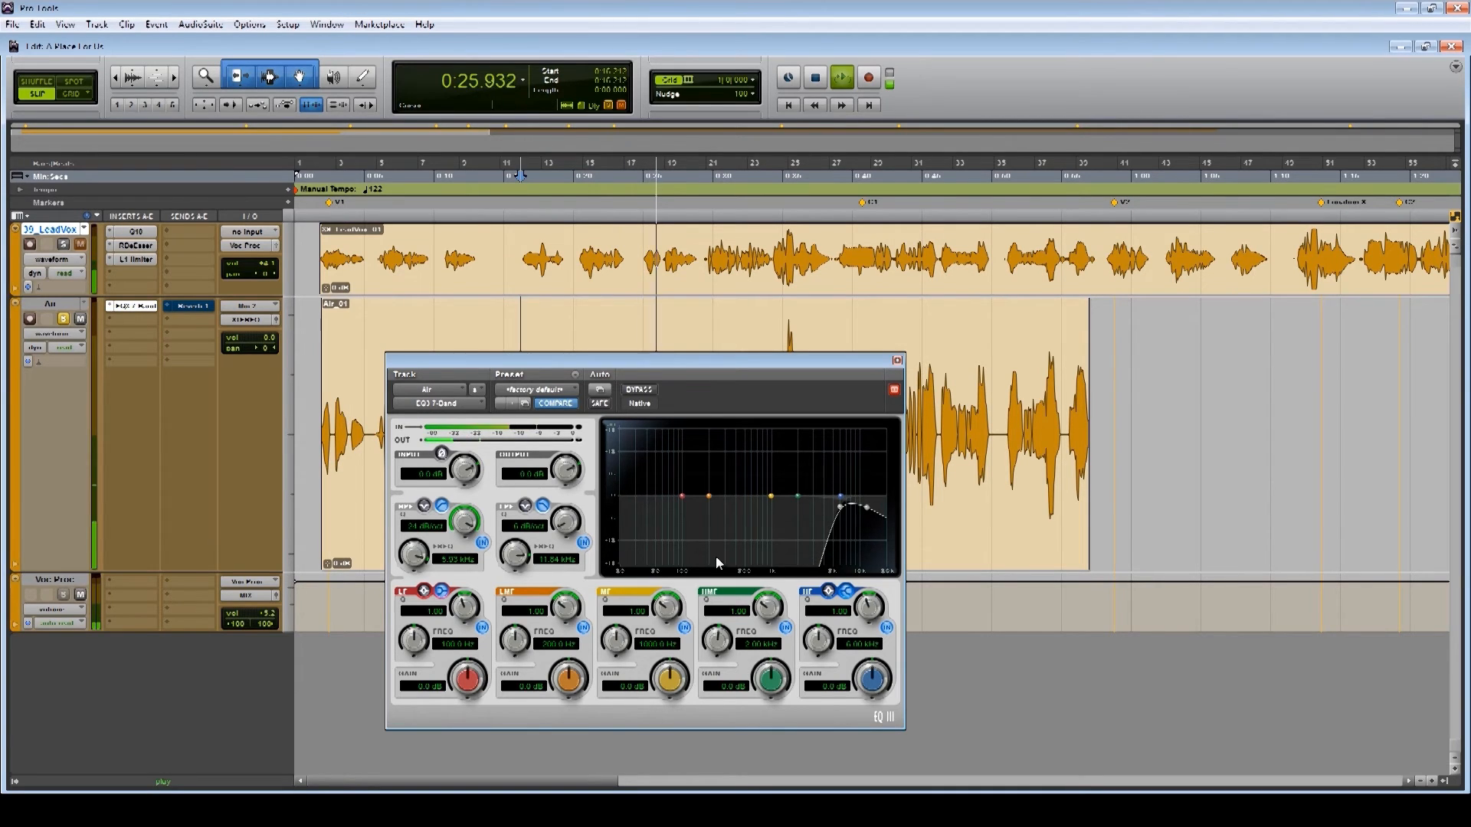
Compare the EQ with bypass, and set its high-pass filter to 4.88 kHz and its low-pass filter to about 19 kHz
click(640, 391)
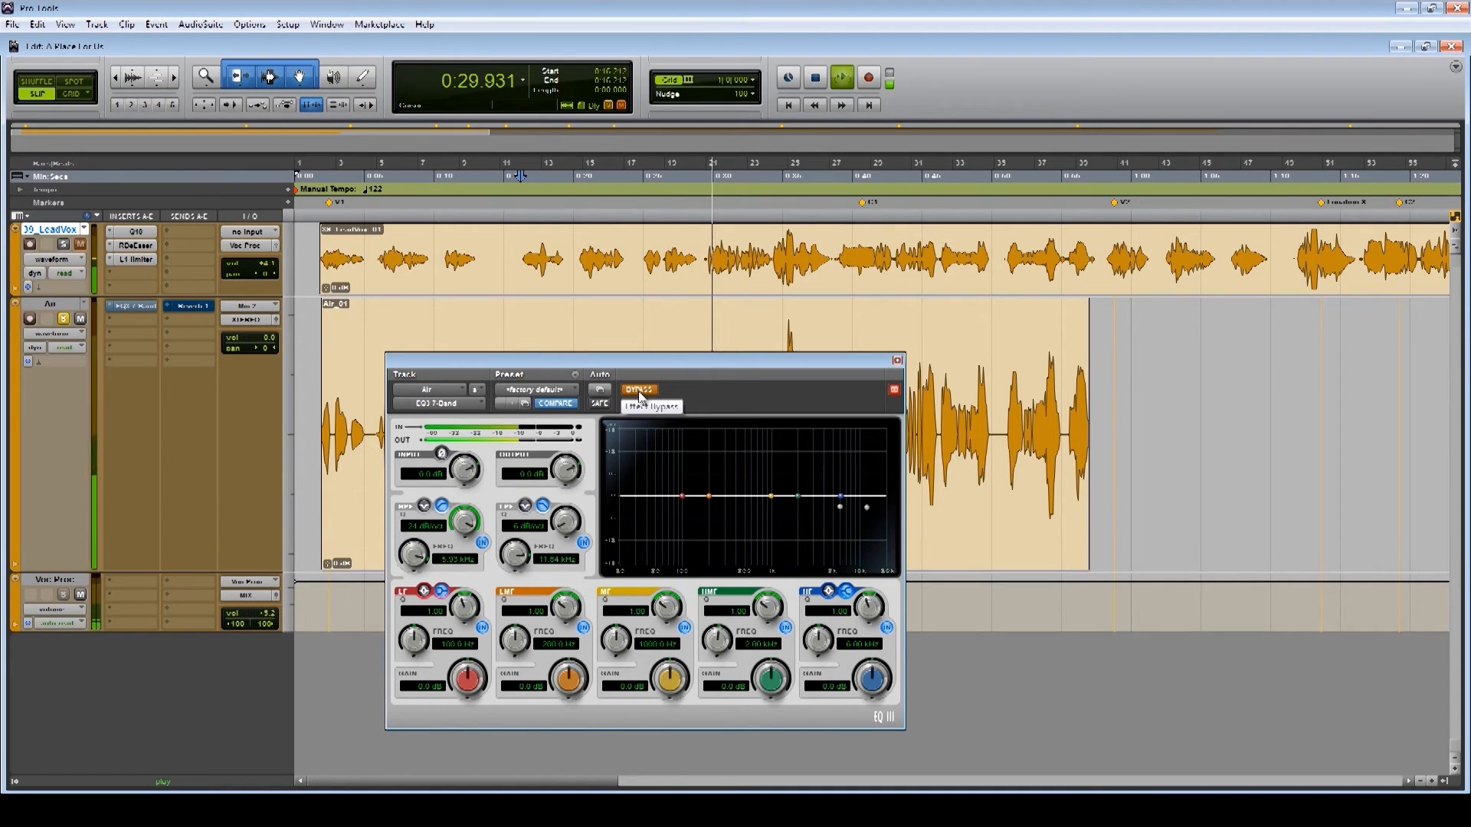
click(640, 390)
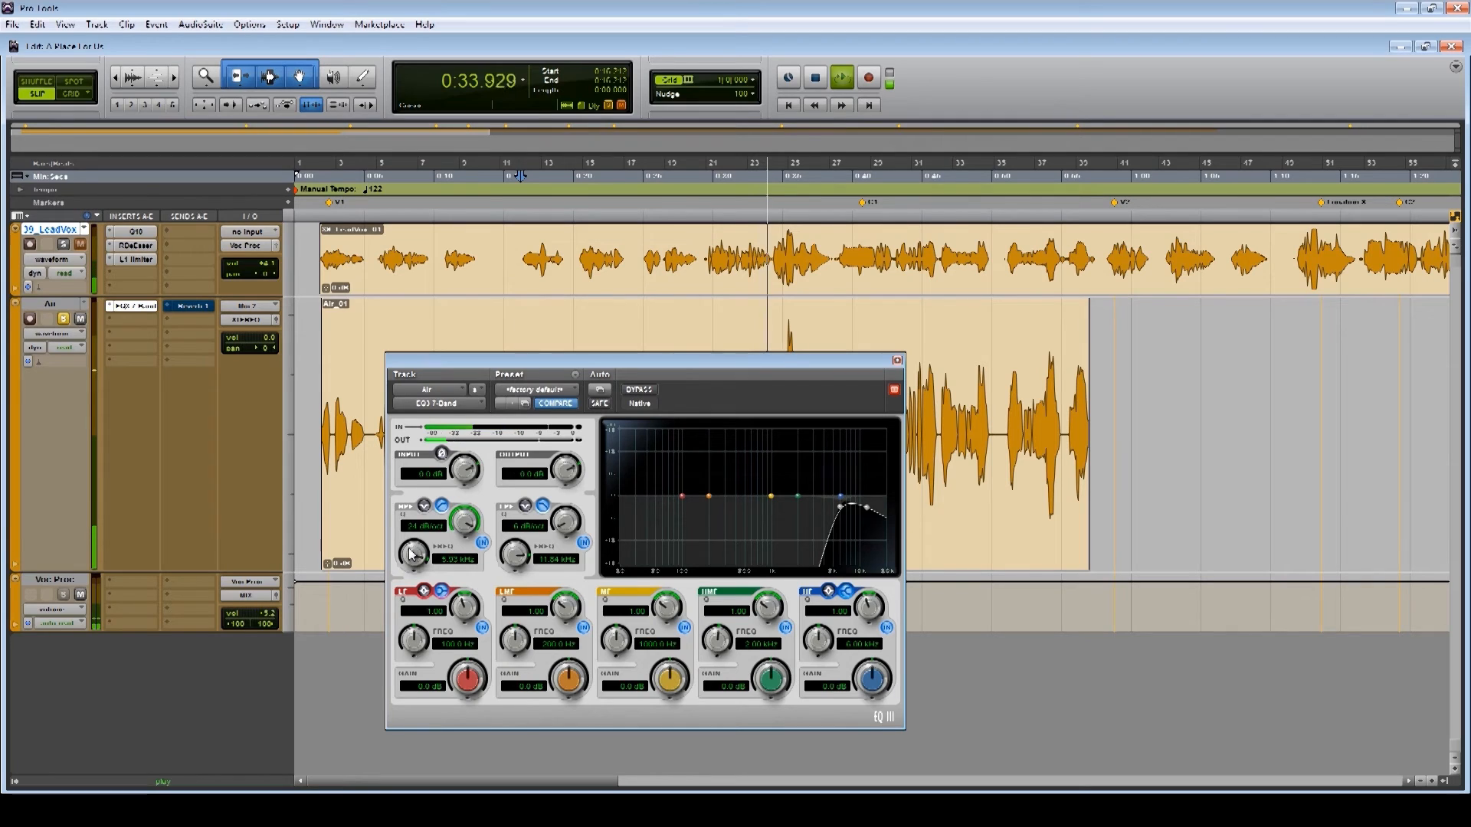
drag(412, 553, 407, 566)
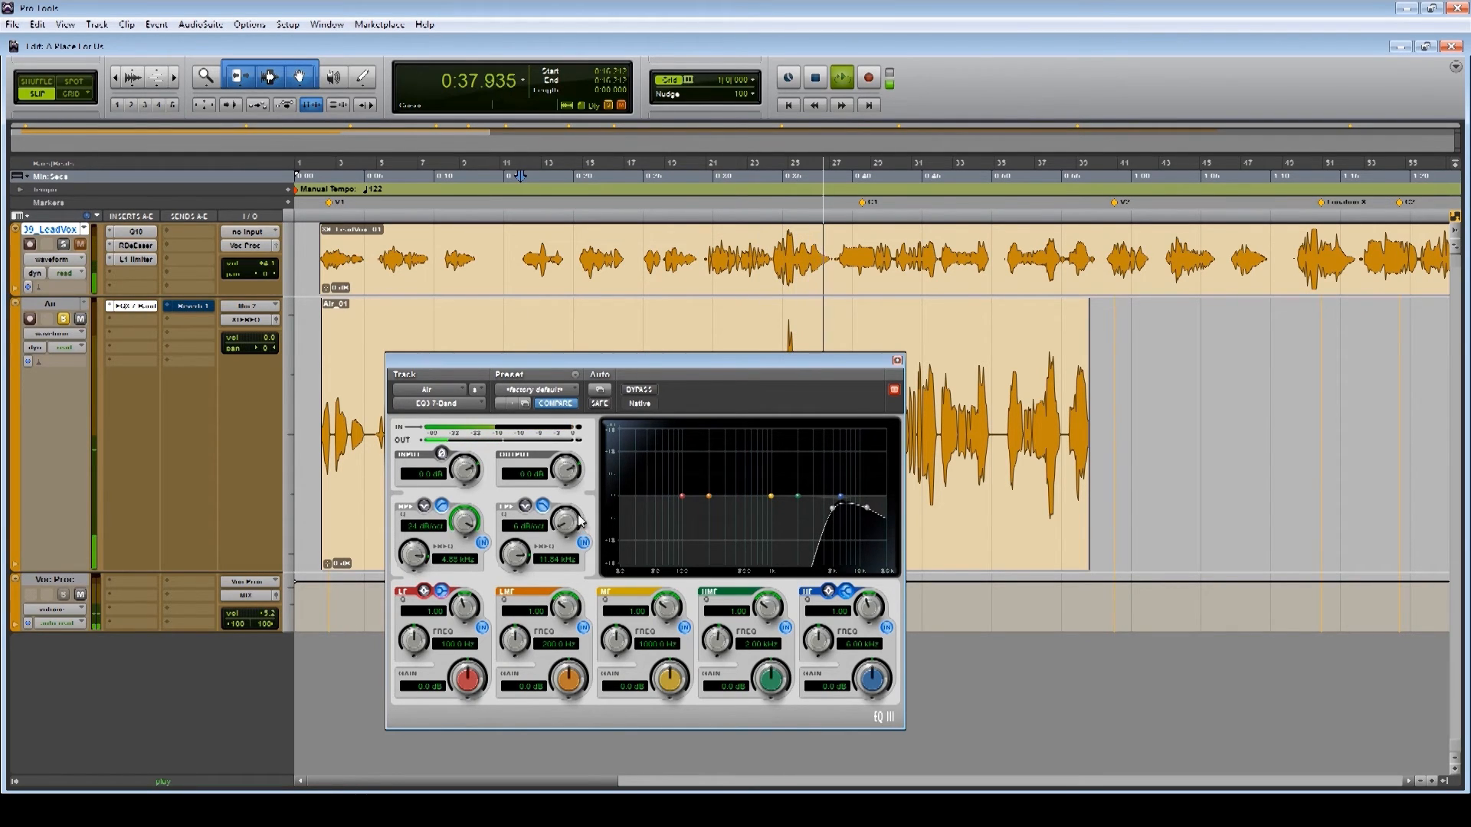
drag(527, 545, 546, 528)
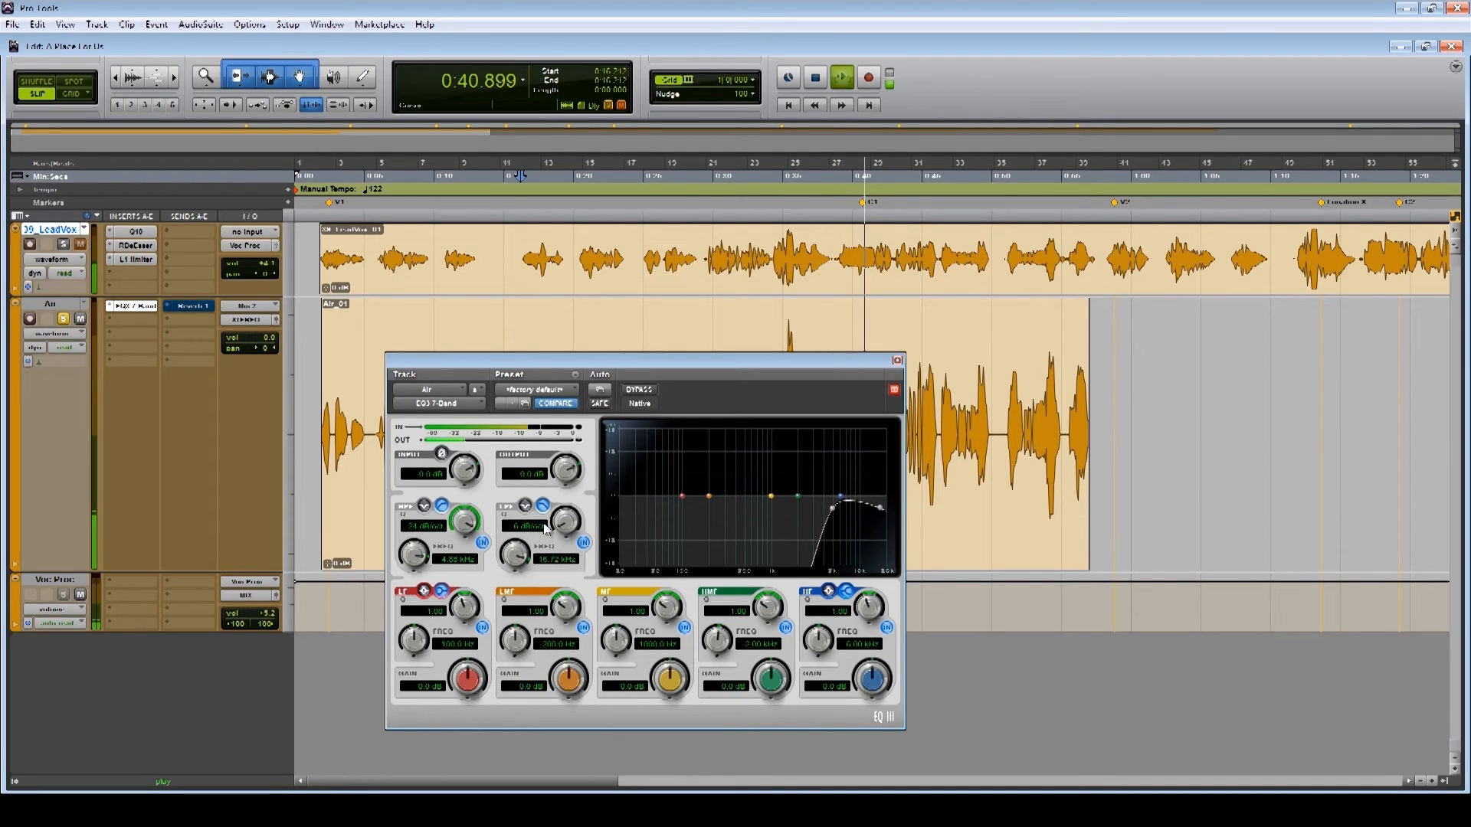
click(897, 360)
key(space)
Select the Air clip, add a Dyn3 Compressor/Limiter to the track, and lower the threshold to about -47.8 dB during playback
click(309, 424)
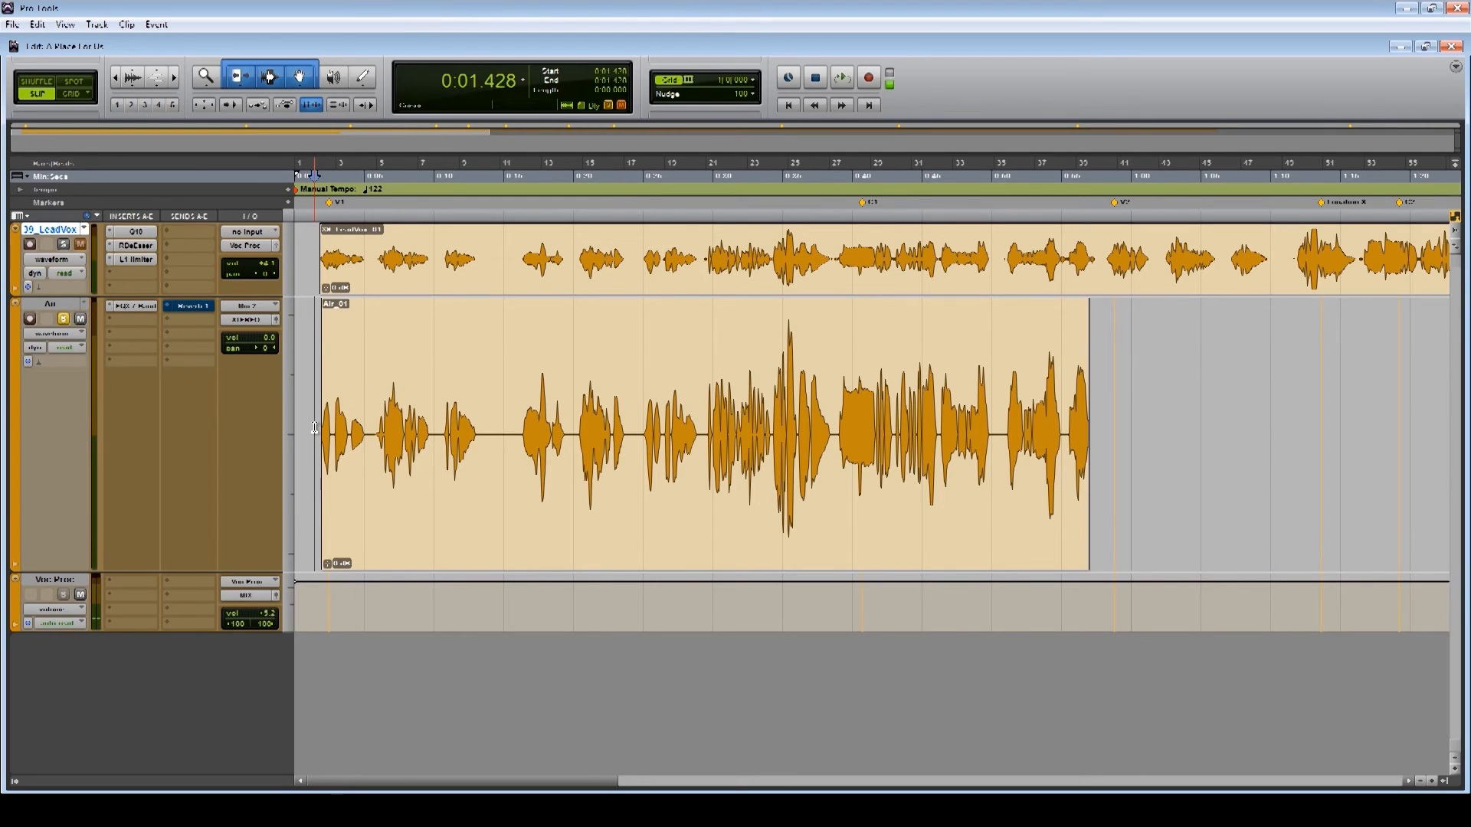
double_click(324, 428)
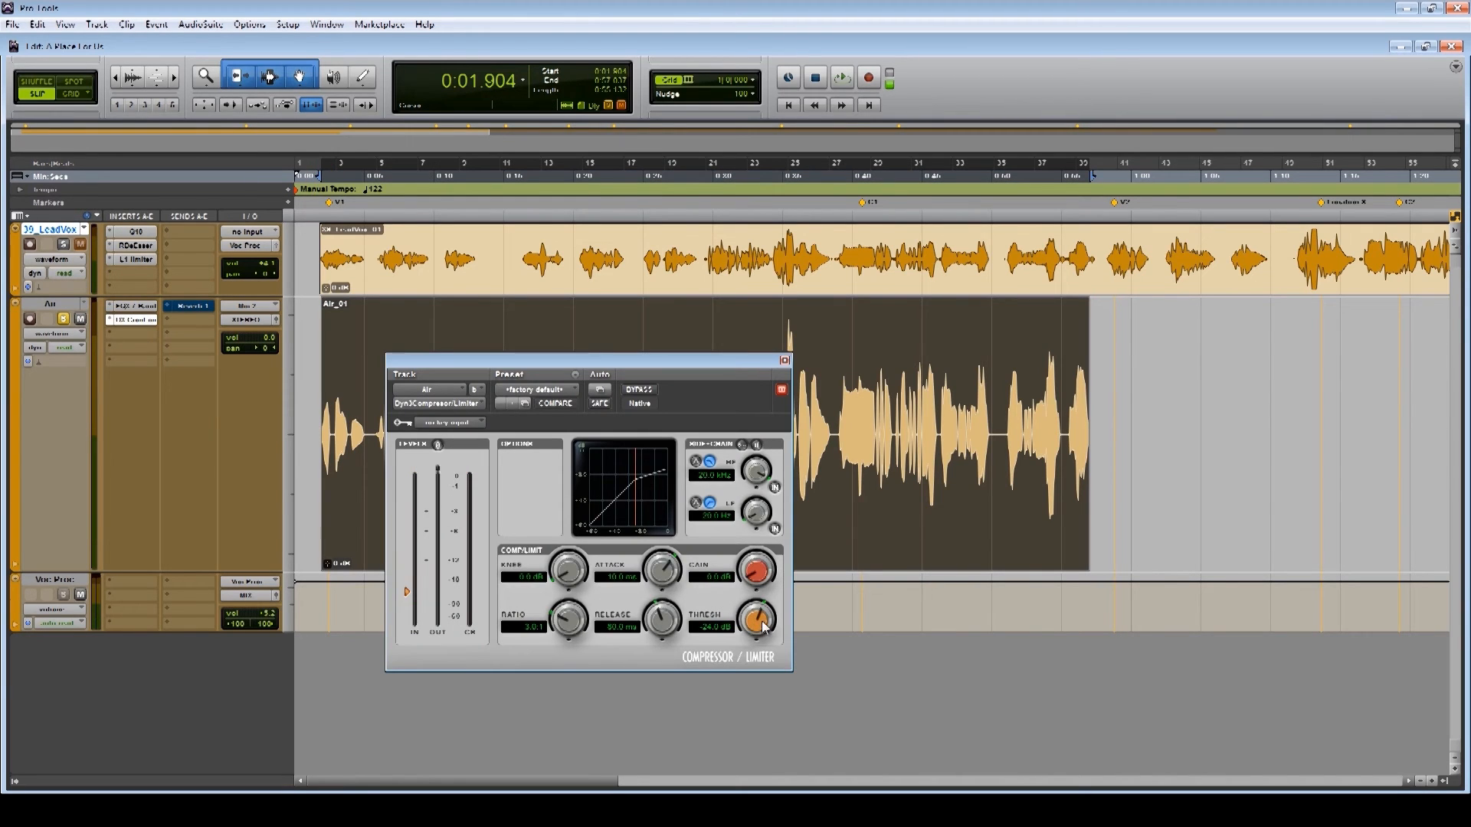
key(space)
drag(757, 619, 759, 635)
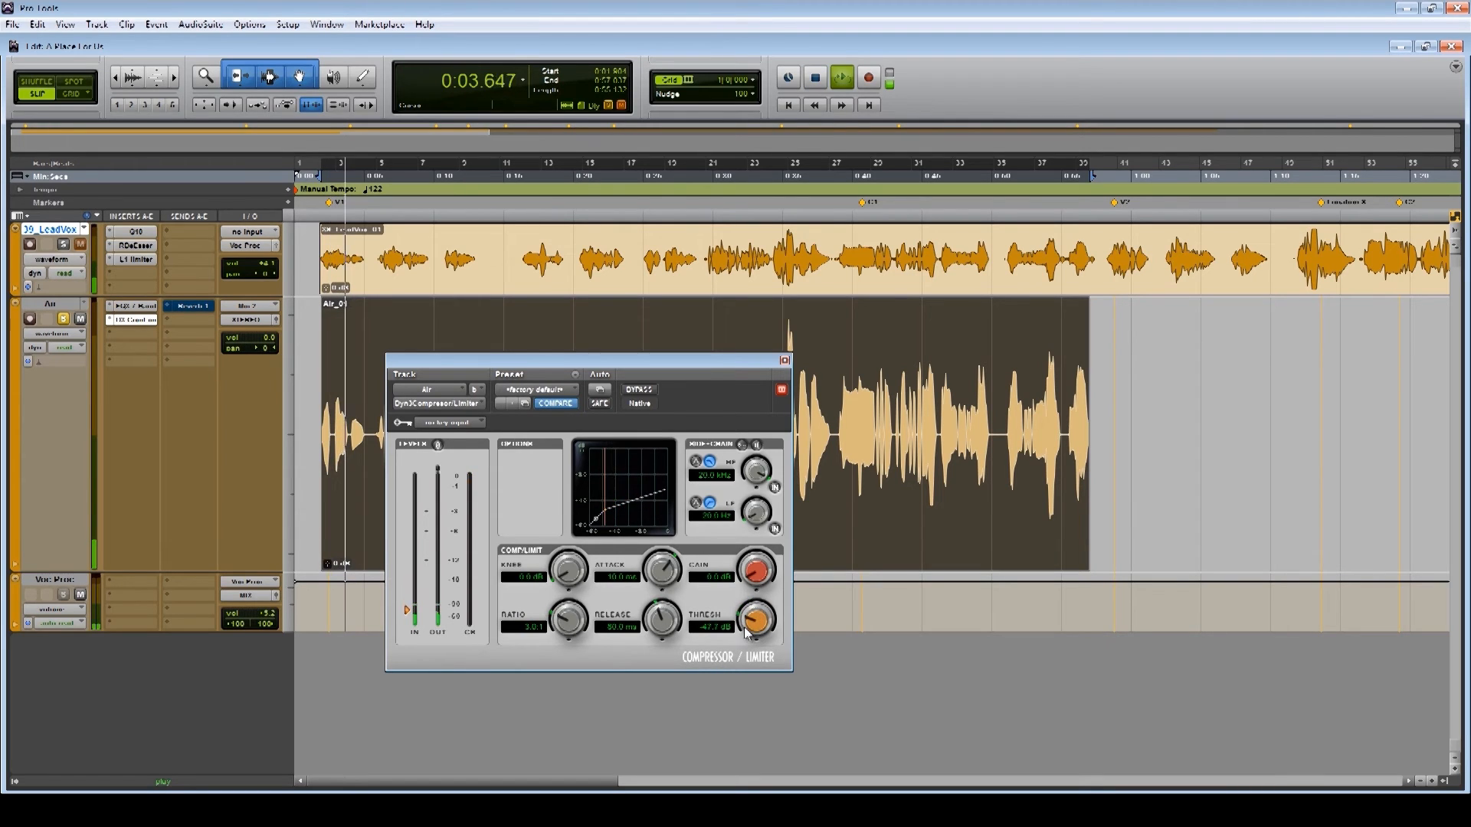
Set the compressor's release to 33 ms, ratio to about 10:1, knee to 30 dB and gain to 15.5 dB
drag(655, 627, 648, 638)
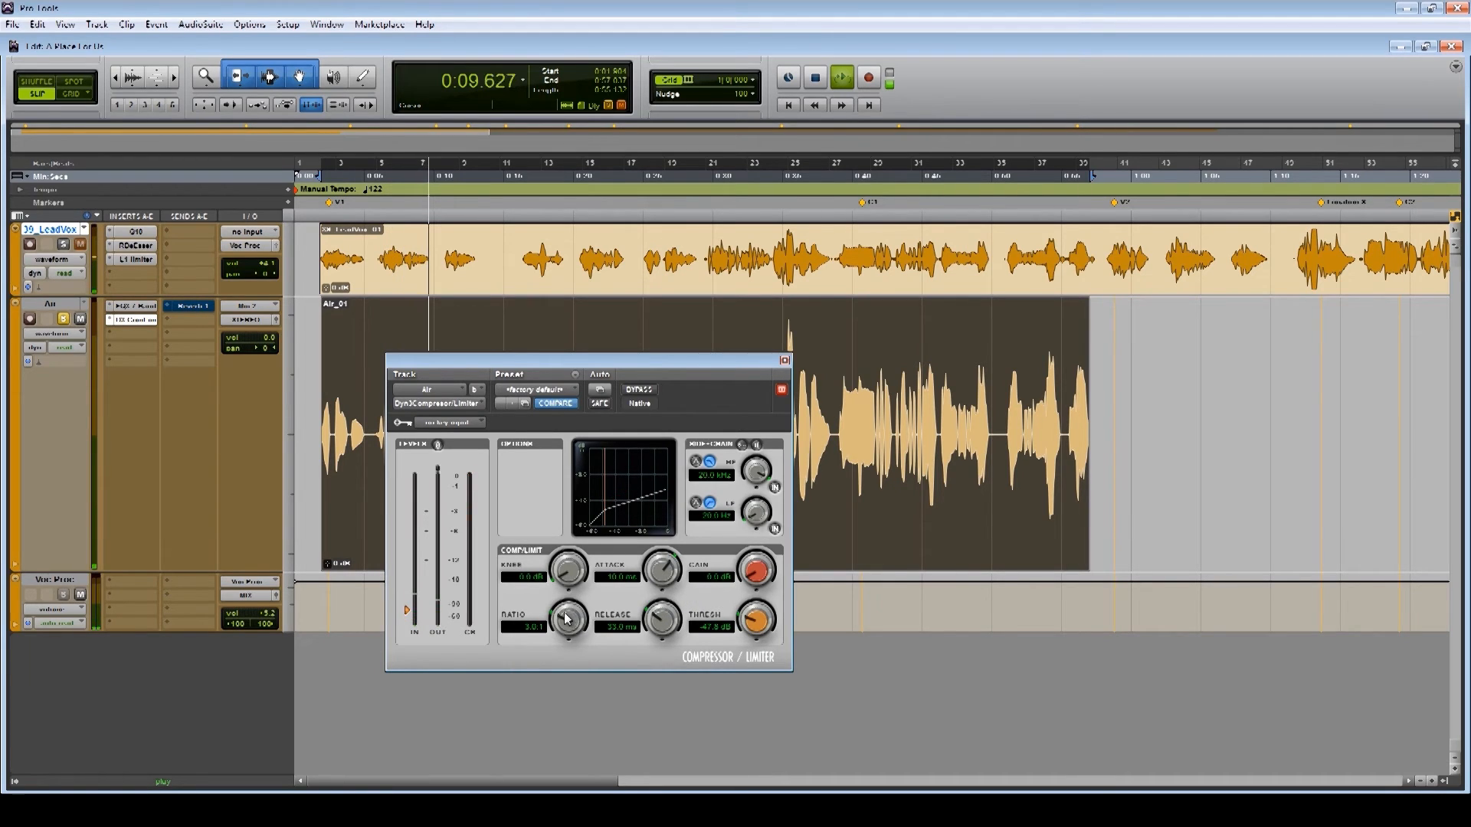
drag(567, 619, 570, 576)
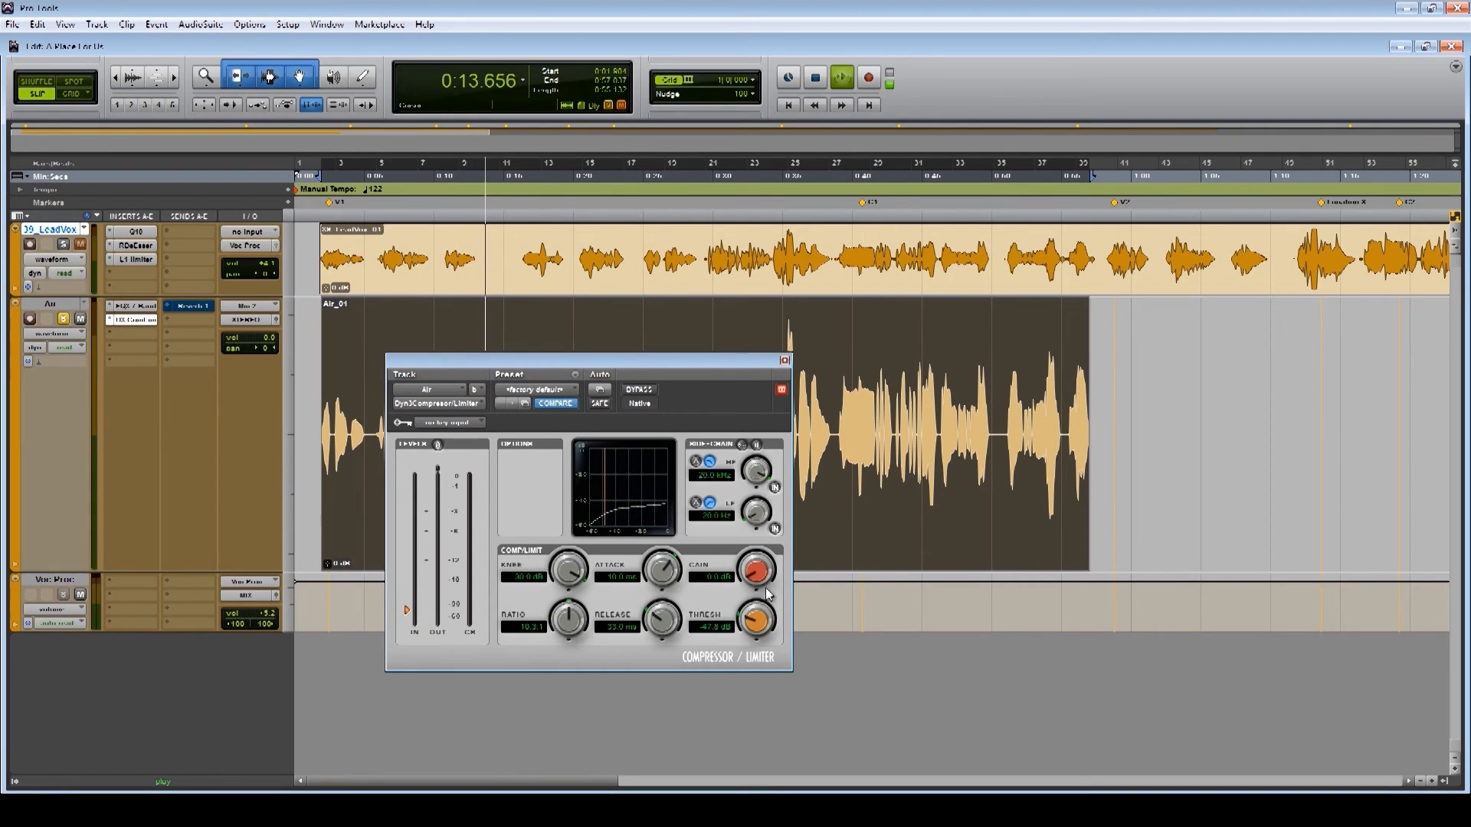
drag(757, 569, 751, 532)
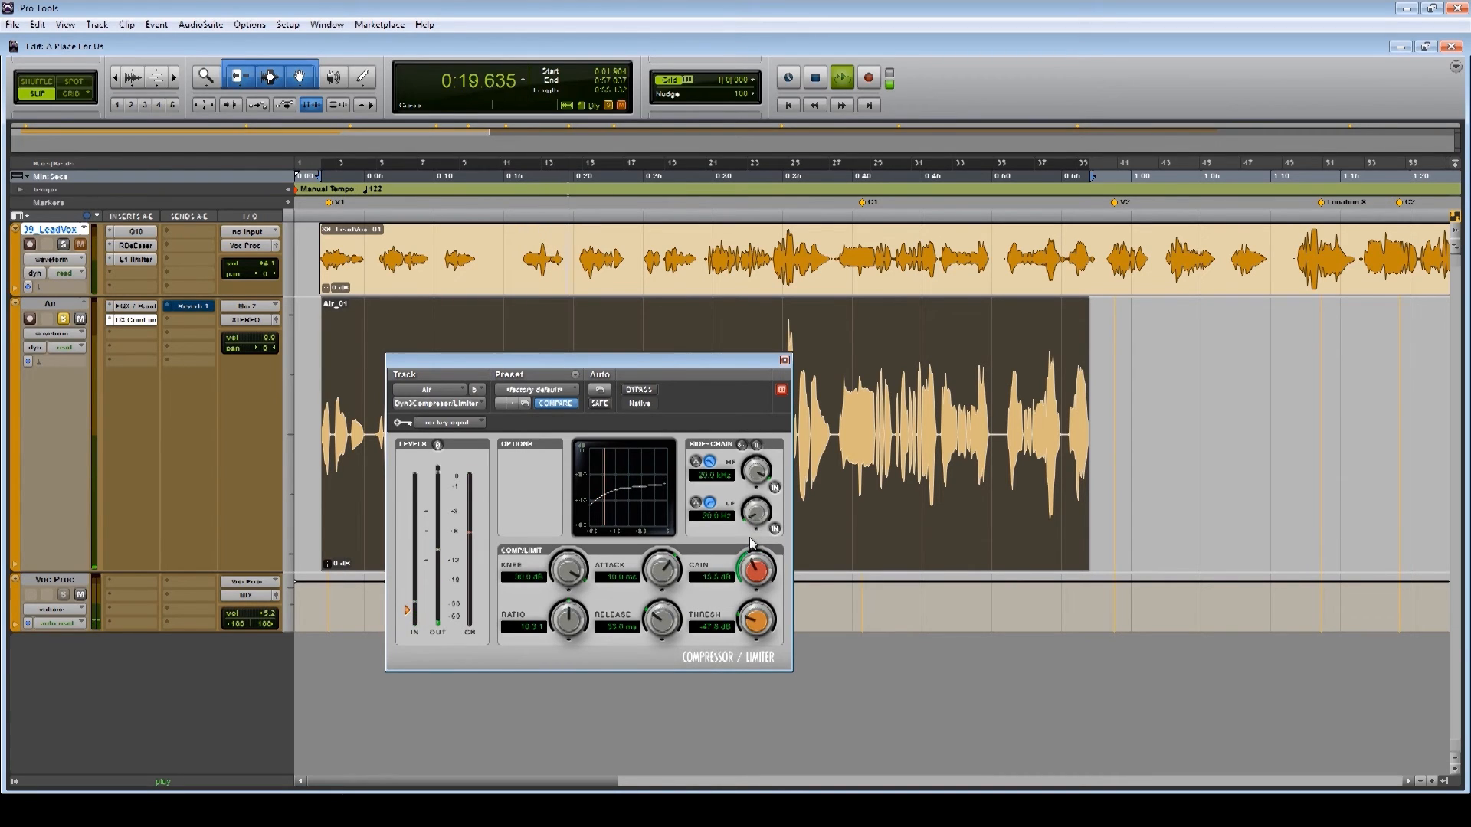
Set the compressor's attack to 10 µs and its gain to 23.5 dB, close the plug-in and stop playback
drag(652, 587, 637, 710)
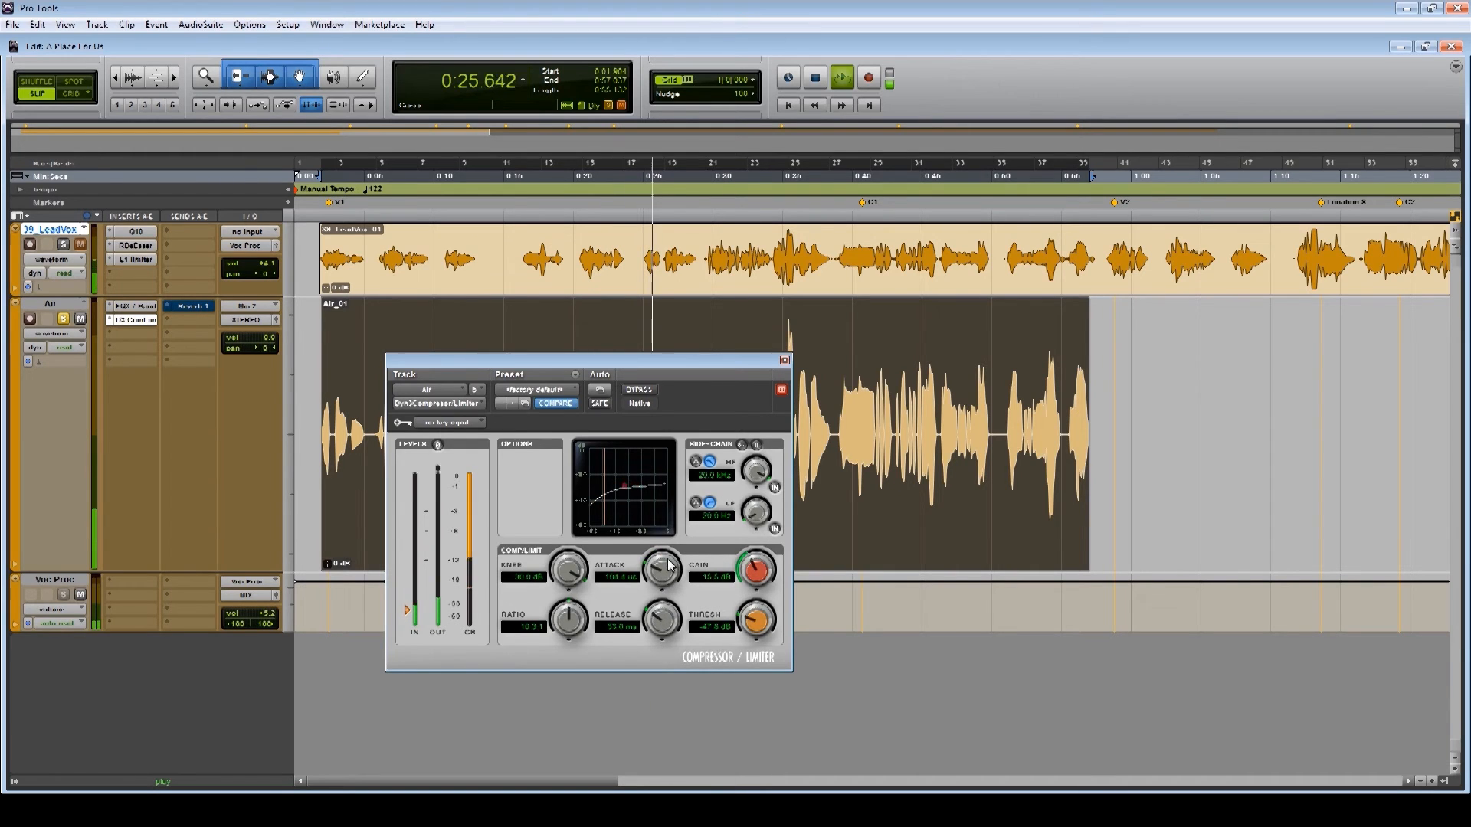
mouse_move(669, 565)
mouse_down()
mouse_move(663, 600)
mouse_move(662, 564)
mouse_up()
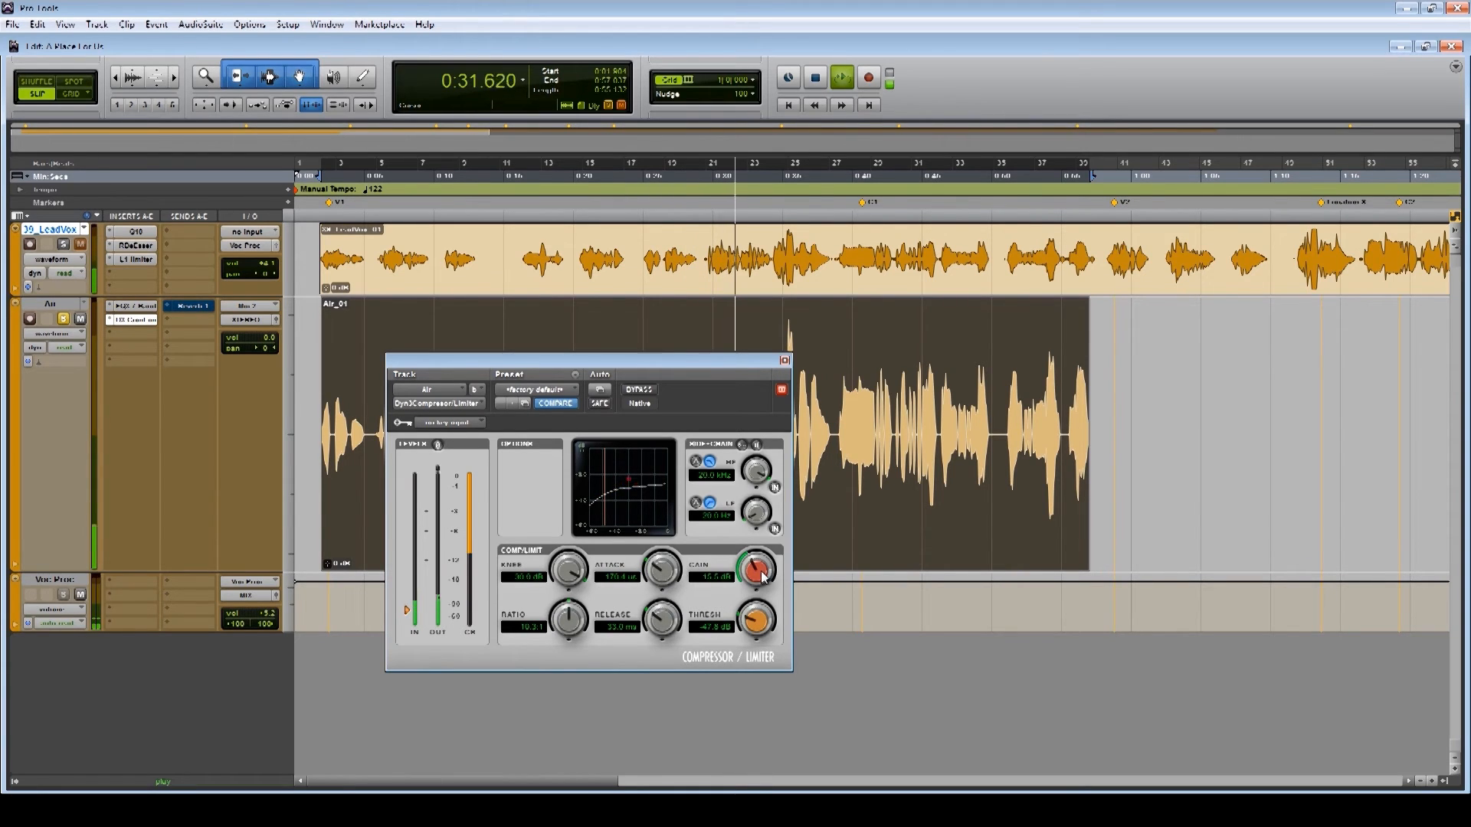
mouse_move(763, 576)
mouse_down()
mouse_move(760, 528)
mouse_move(742, 573)
mouse_up()
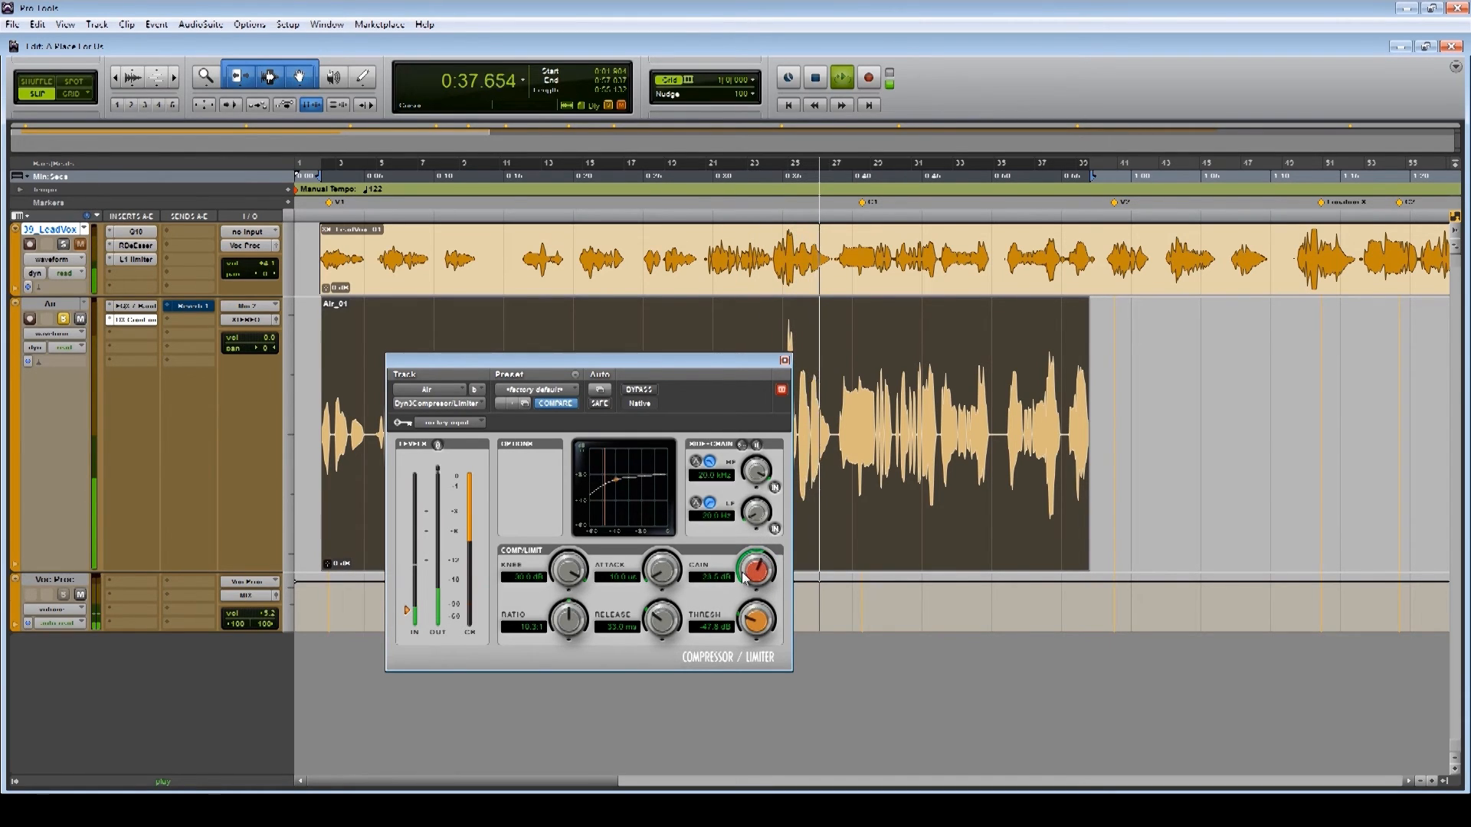
click(785, 361)
key(space)
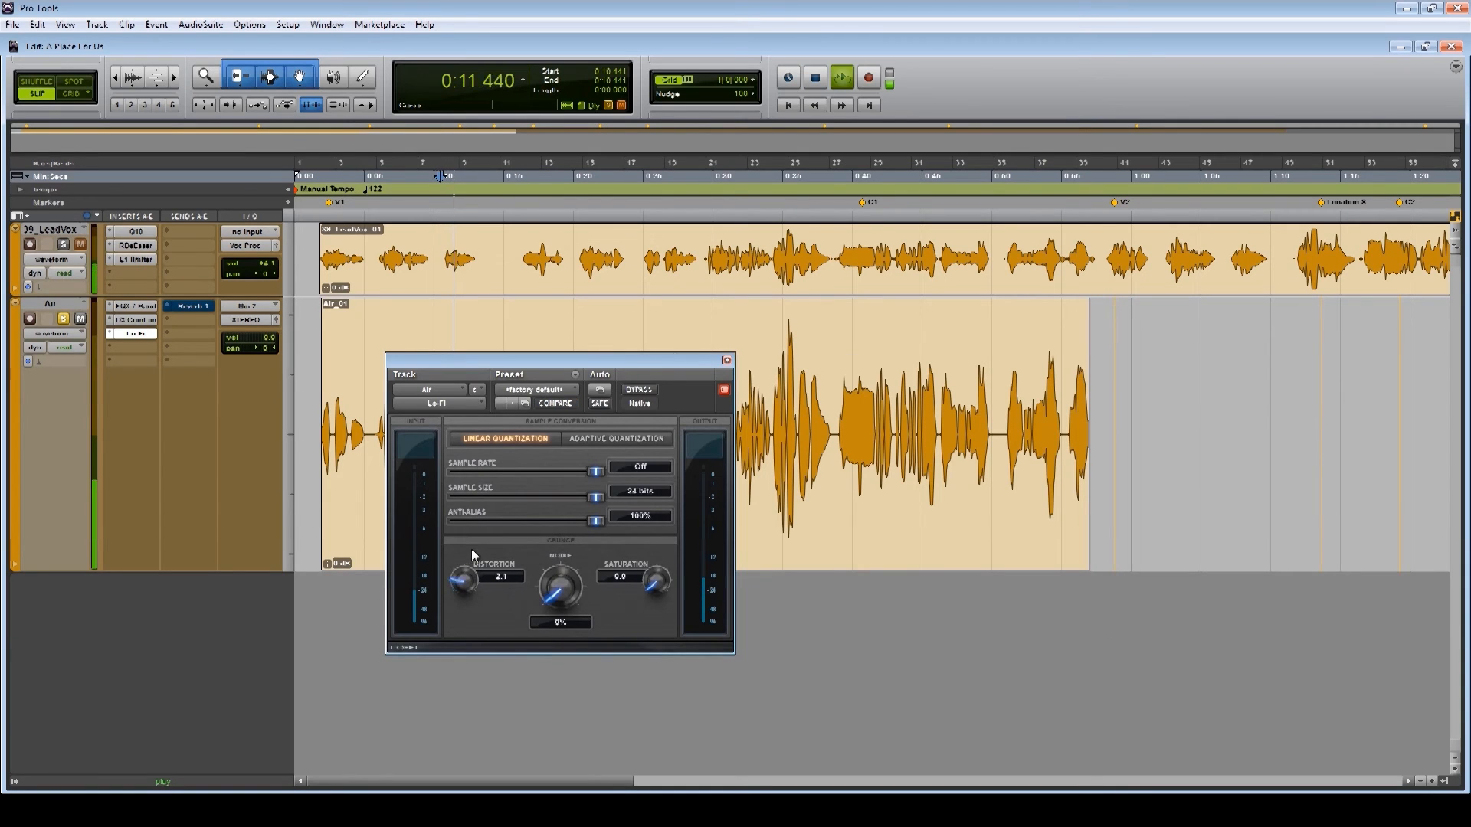
Raise the Lo-Fi distortion on the Air track to 11.0 and place Lo-Fi ahead of the compressor in the insert chain
drag(471, 549, 513, 485)
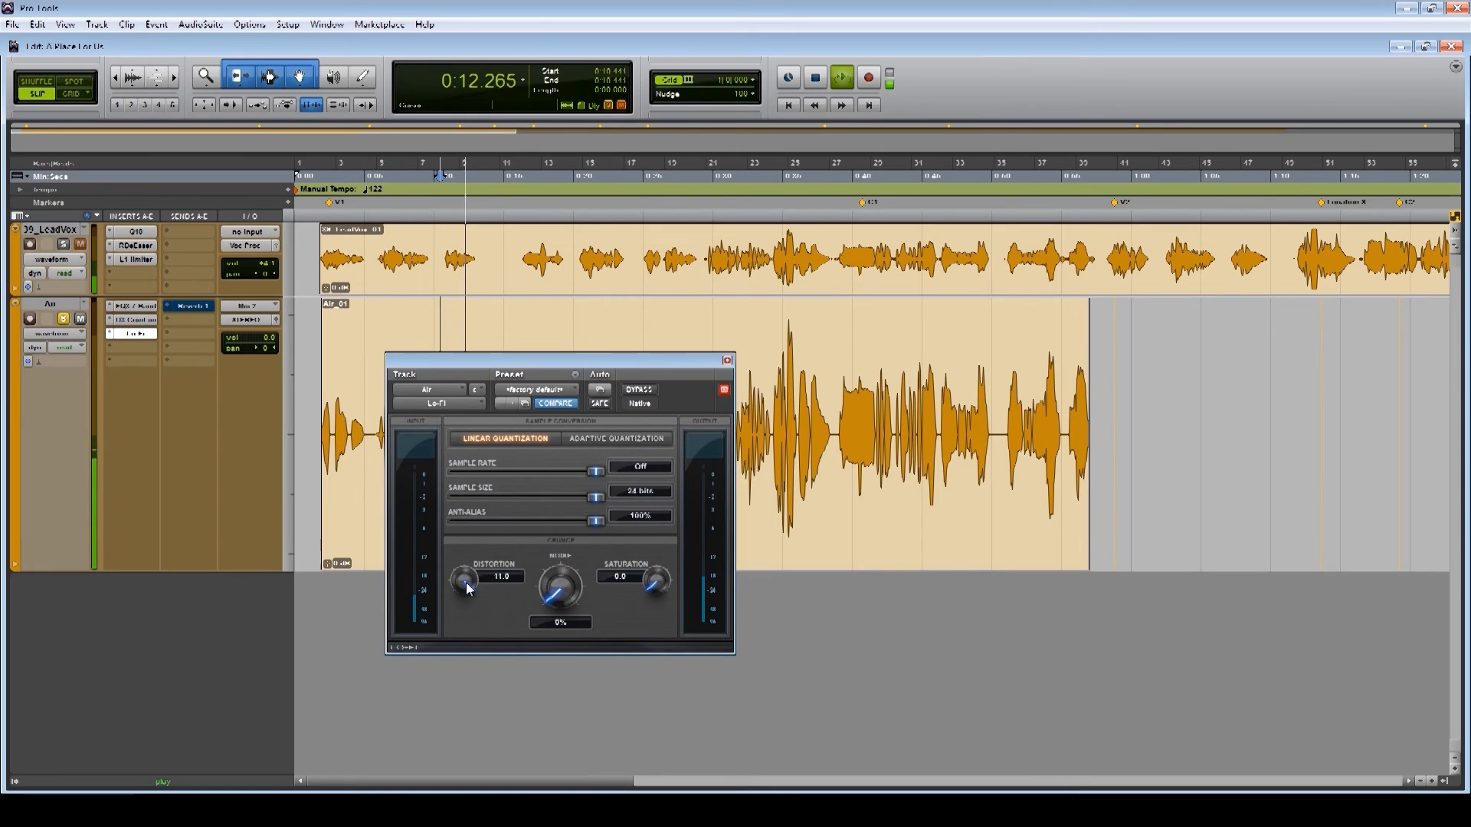
key(space)
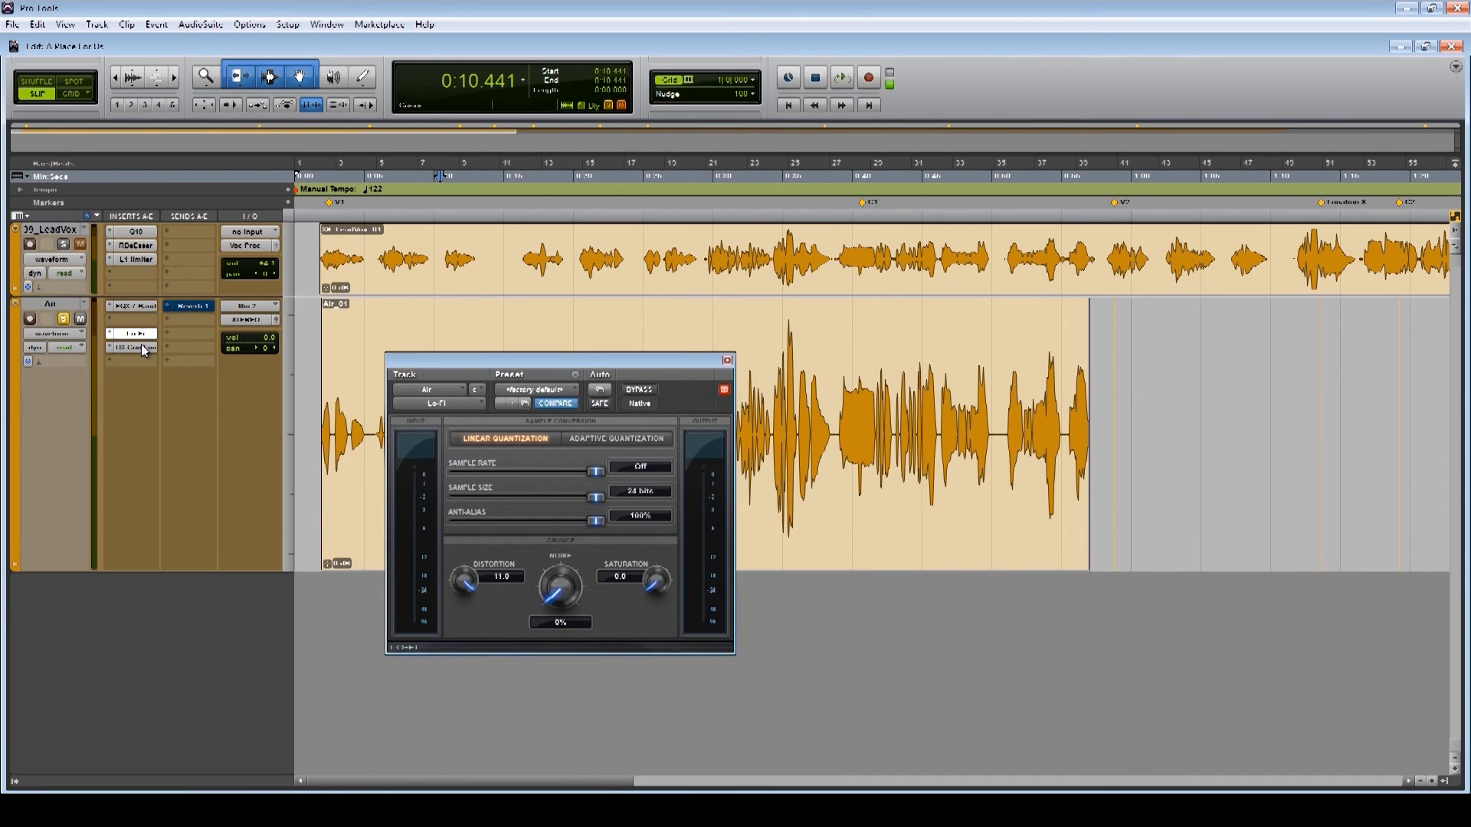
mouse_move(141, 343)
mouse_down()
mouse_move(141, 320)
mouse_move(143, 334)
mouse_up()
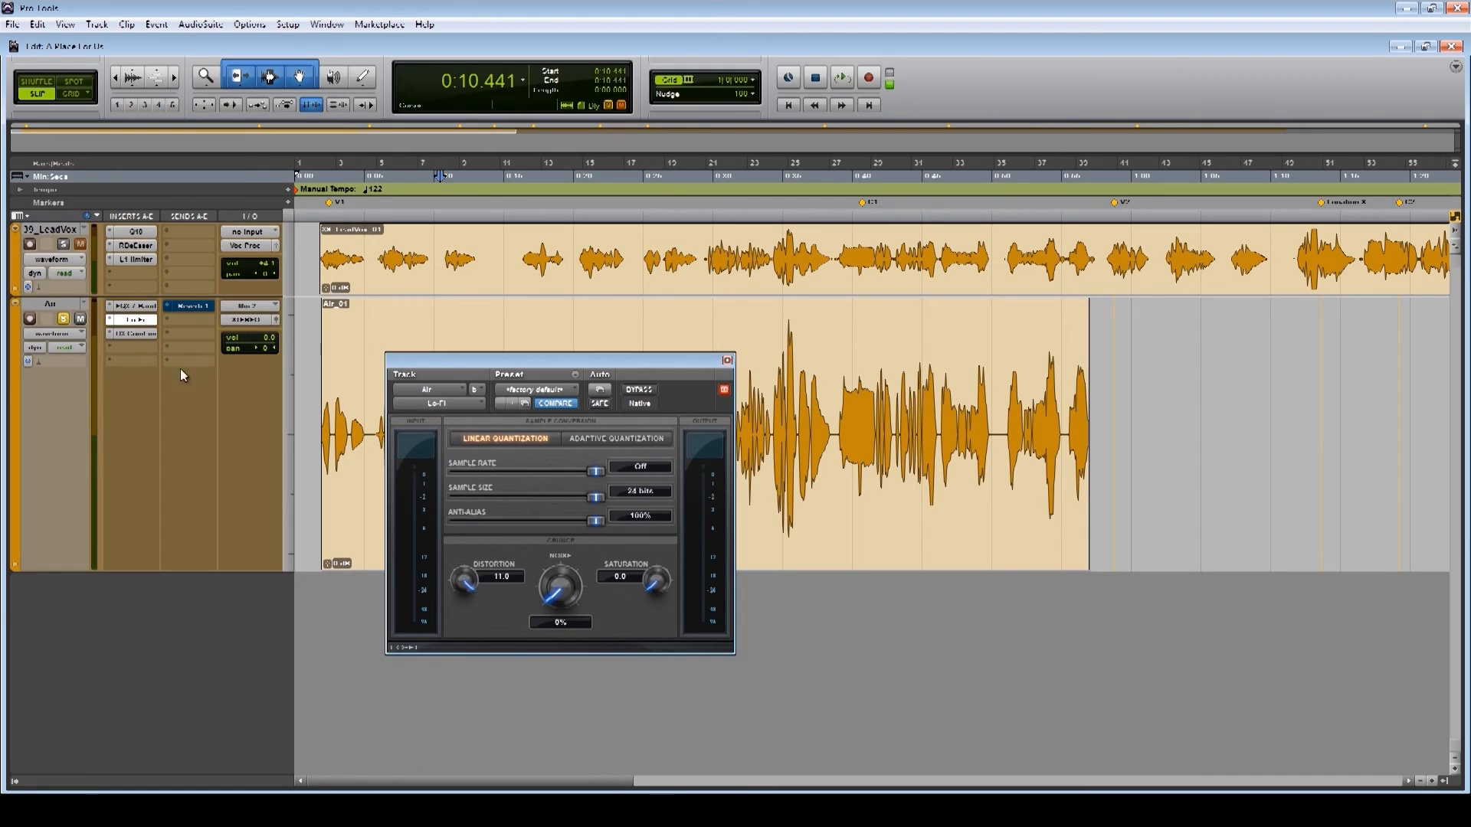
Play the Air clip from its start and reduce the Lo-Fi distortion to 4.3
click(359, 467)
key(space)
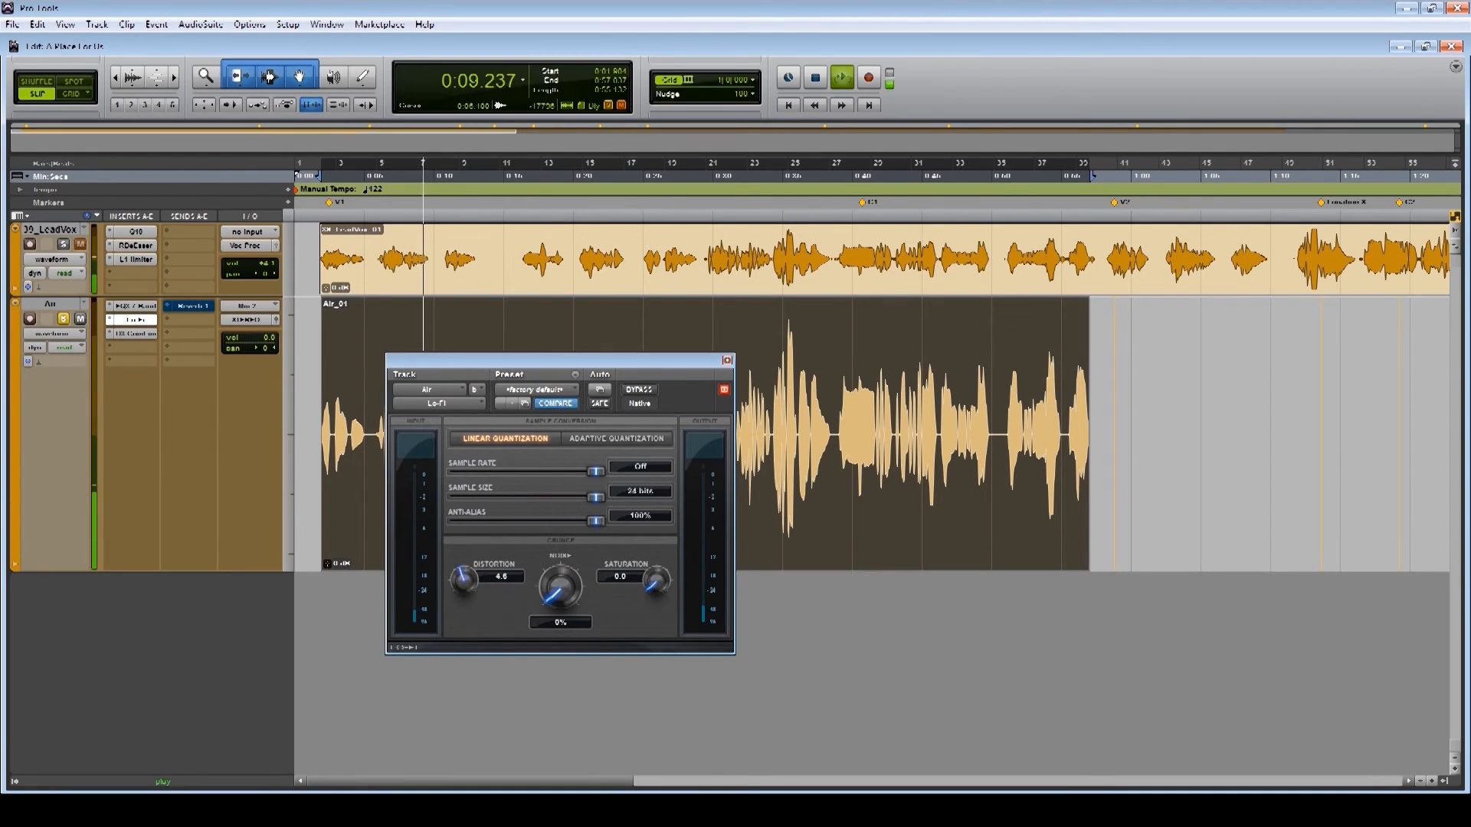
drag(464, 580, 397, 656)
Compare the Air track with Lo-Fi bypassed and active during playback
click(648, 388)
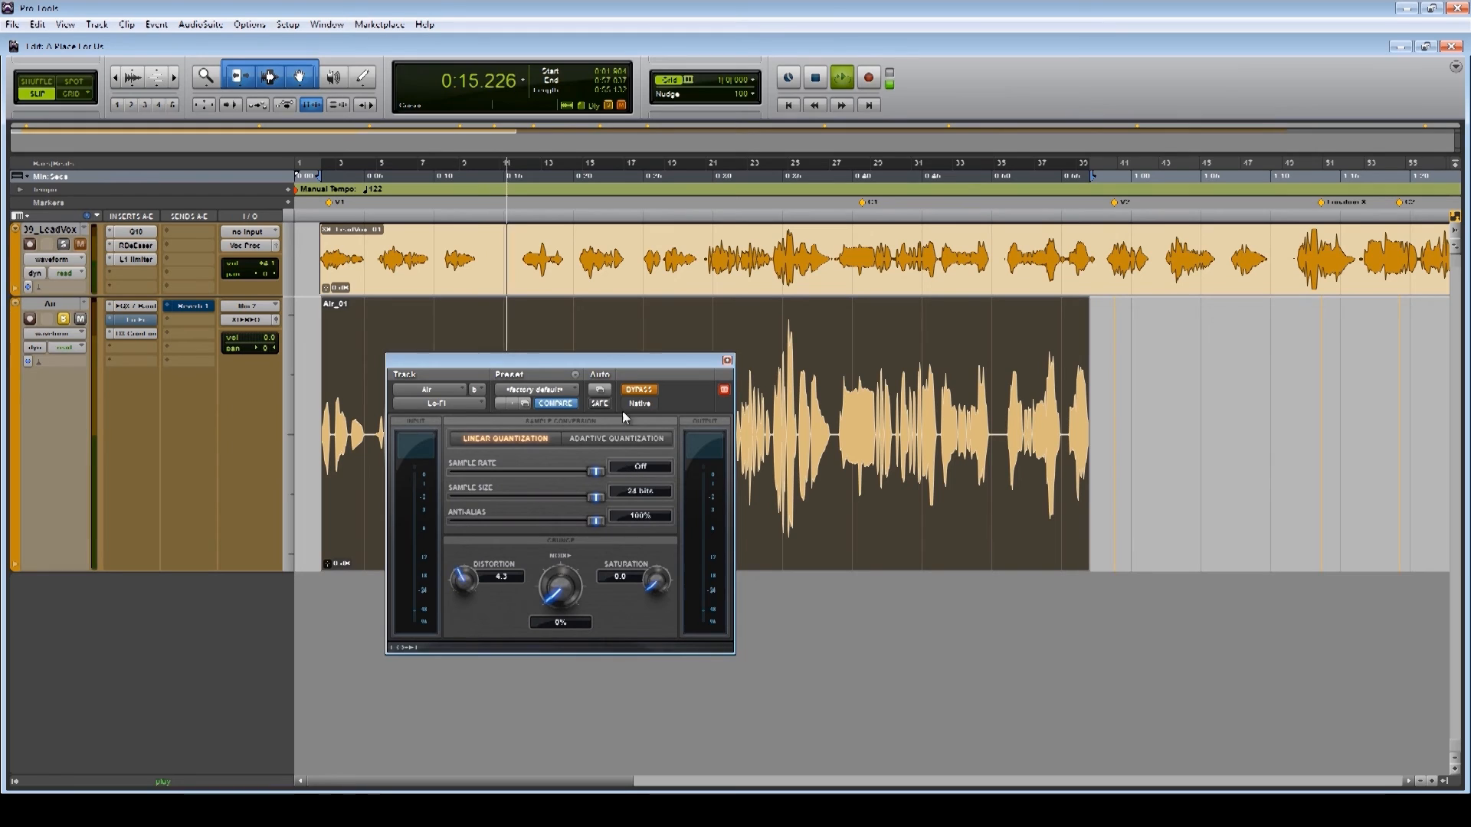
click(639, 391)
click(643, 392)
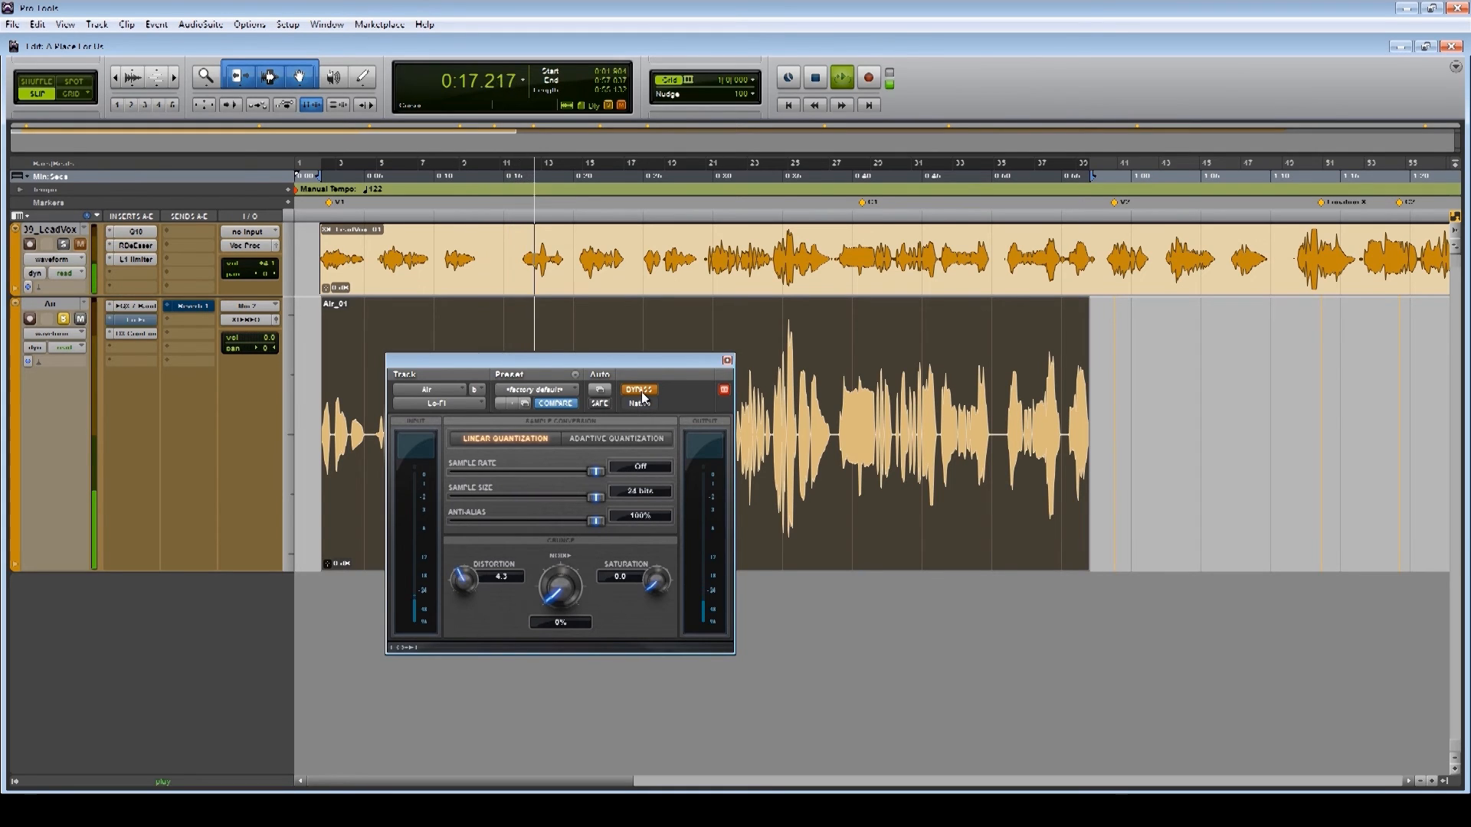
click(642, 392)
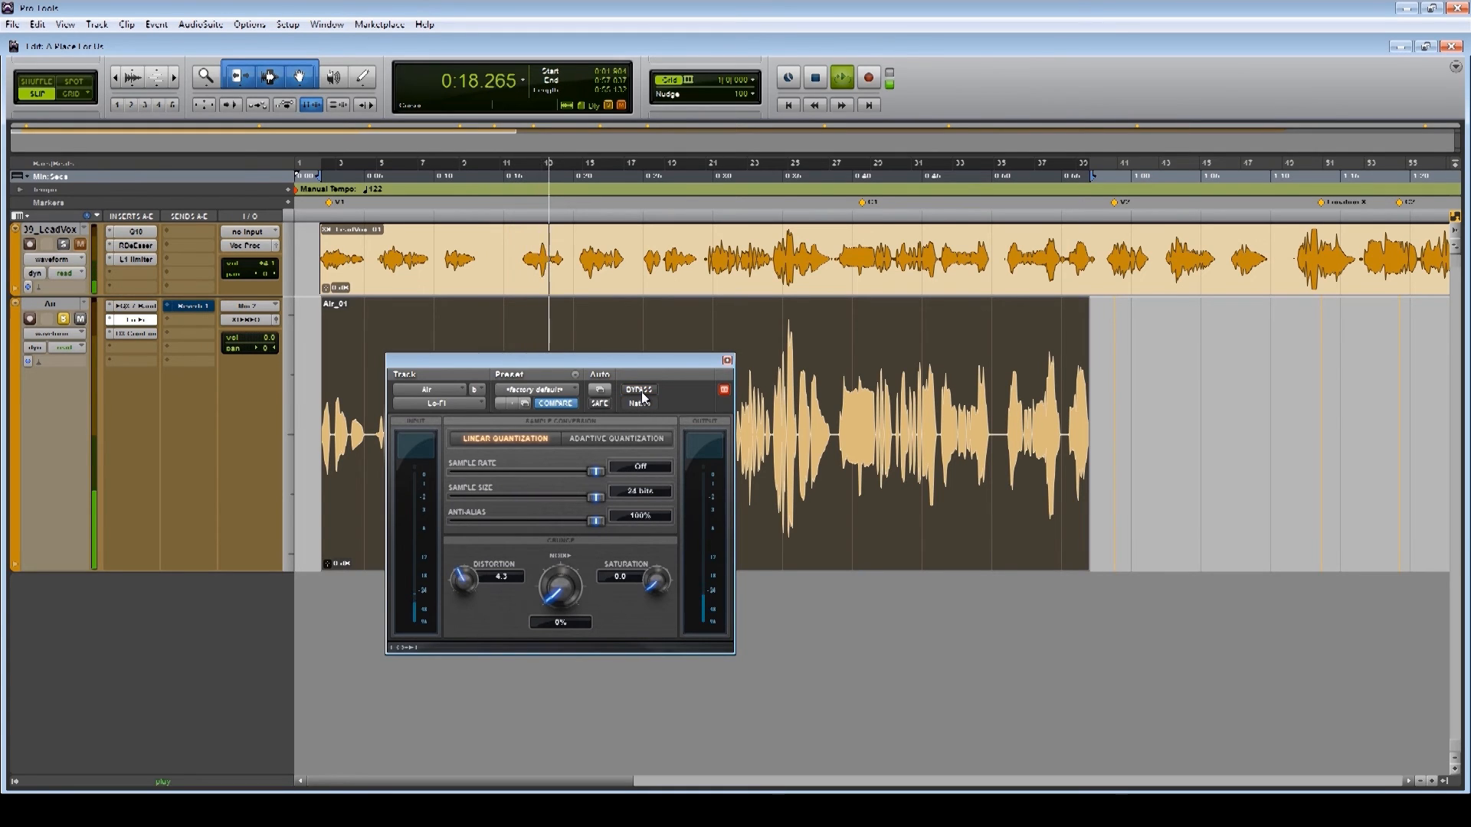
Set the Air track compressor's ratio to about 6.5:1 and release to about 295 ms, and audition the clip
click(141, 335)
key(space)
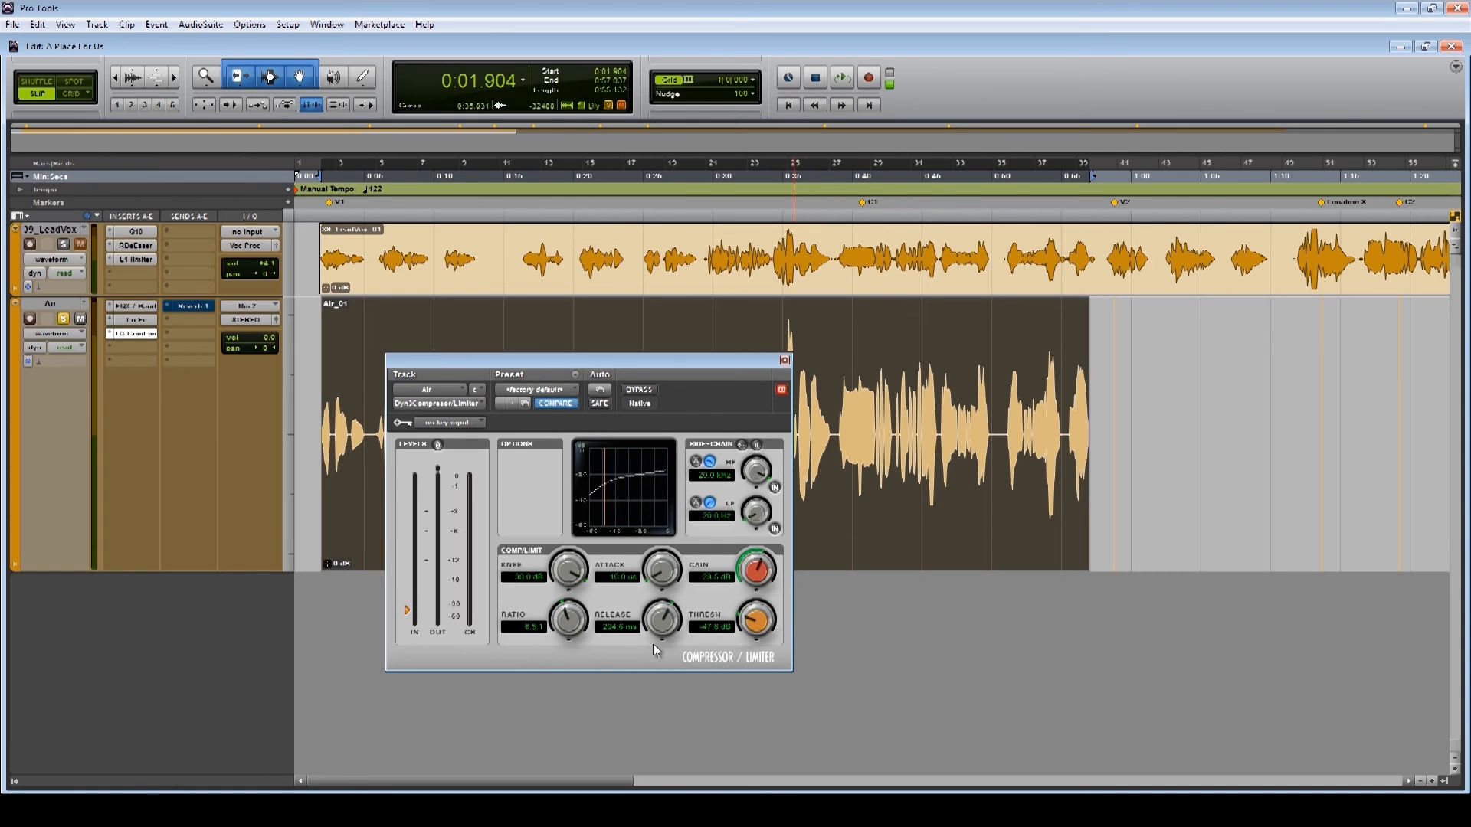
key(space)
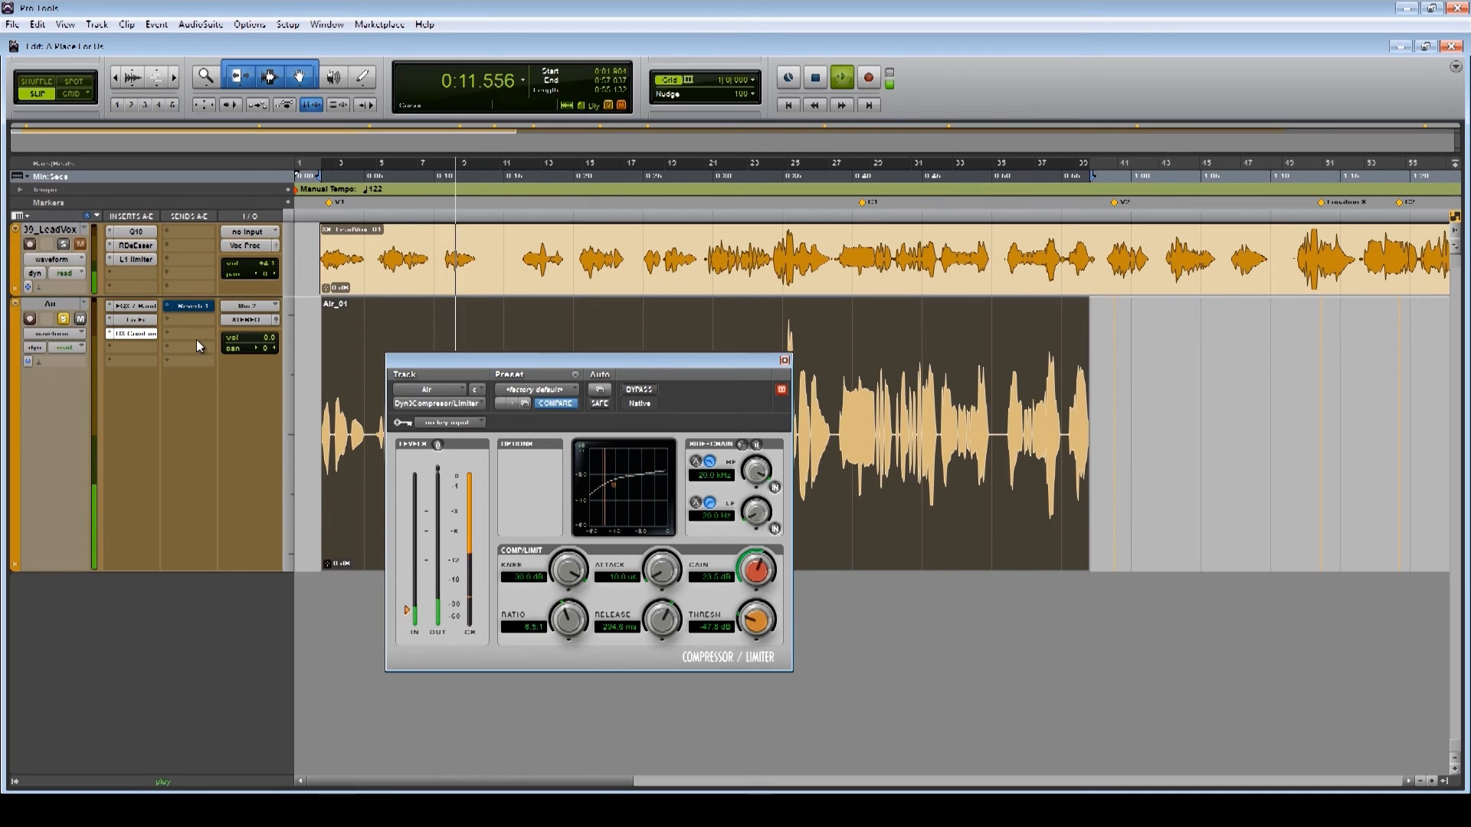
key(space)
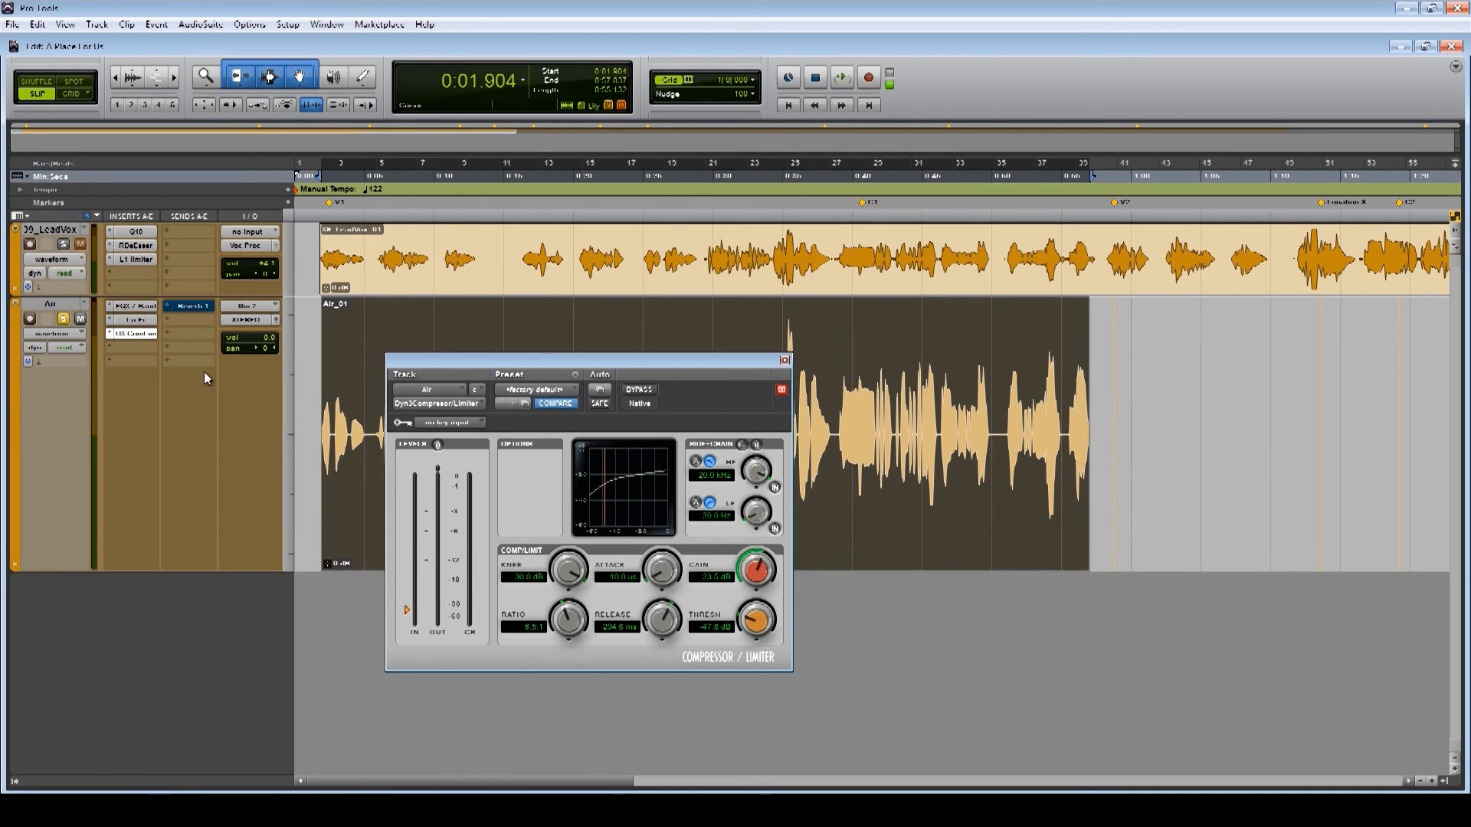
Play the Air clip, set its Reverb 1 send level to 0.0 dB, and toggle the send's mute to compare
click(188, 308)
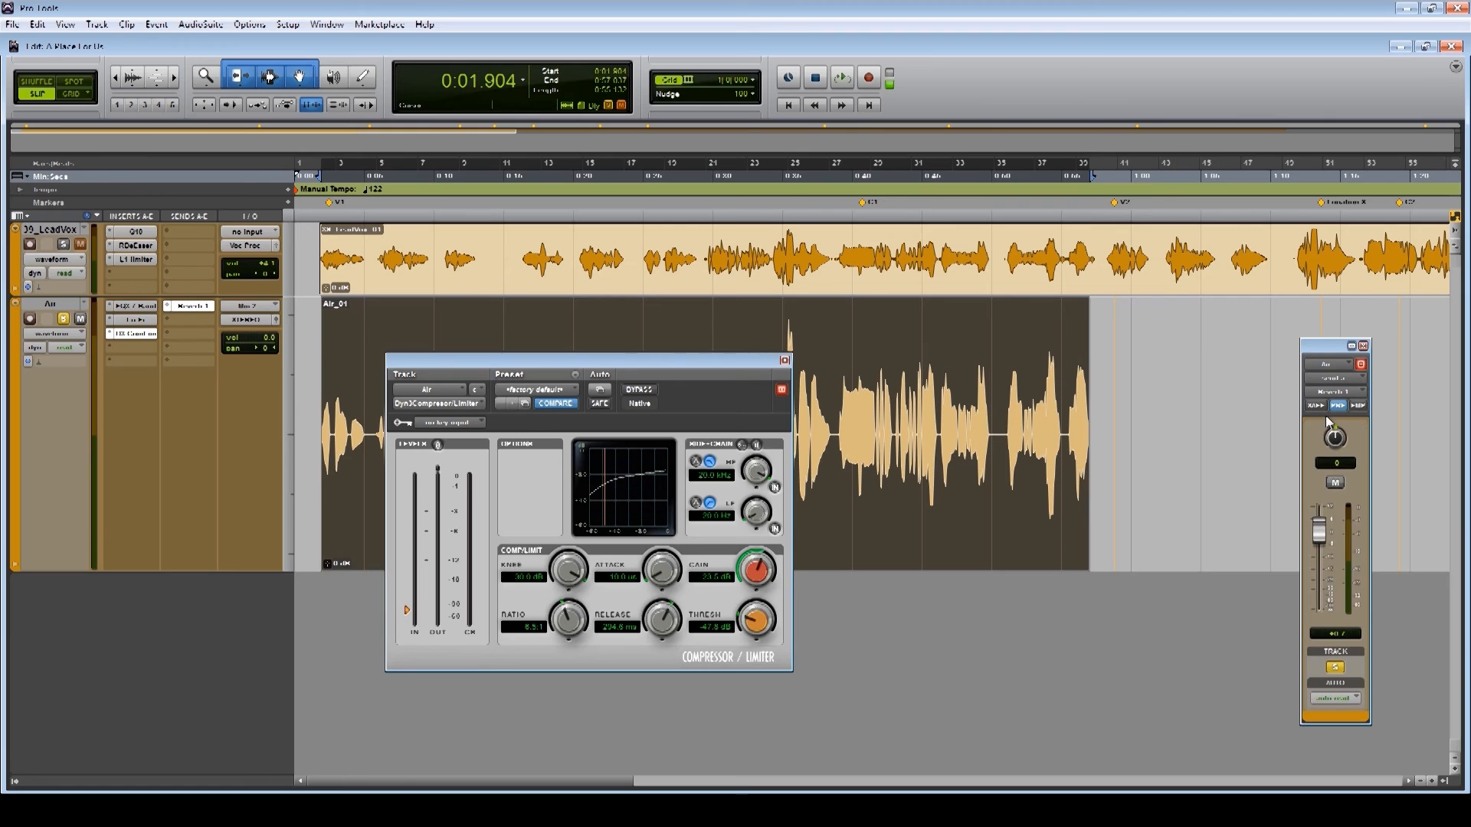
key(space)
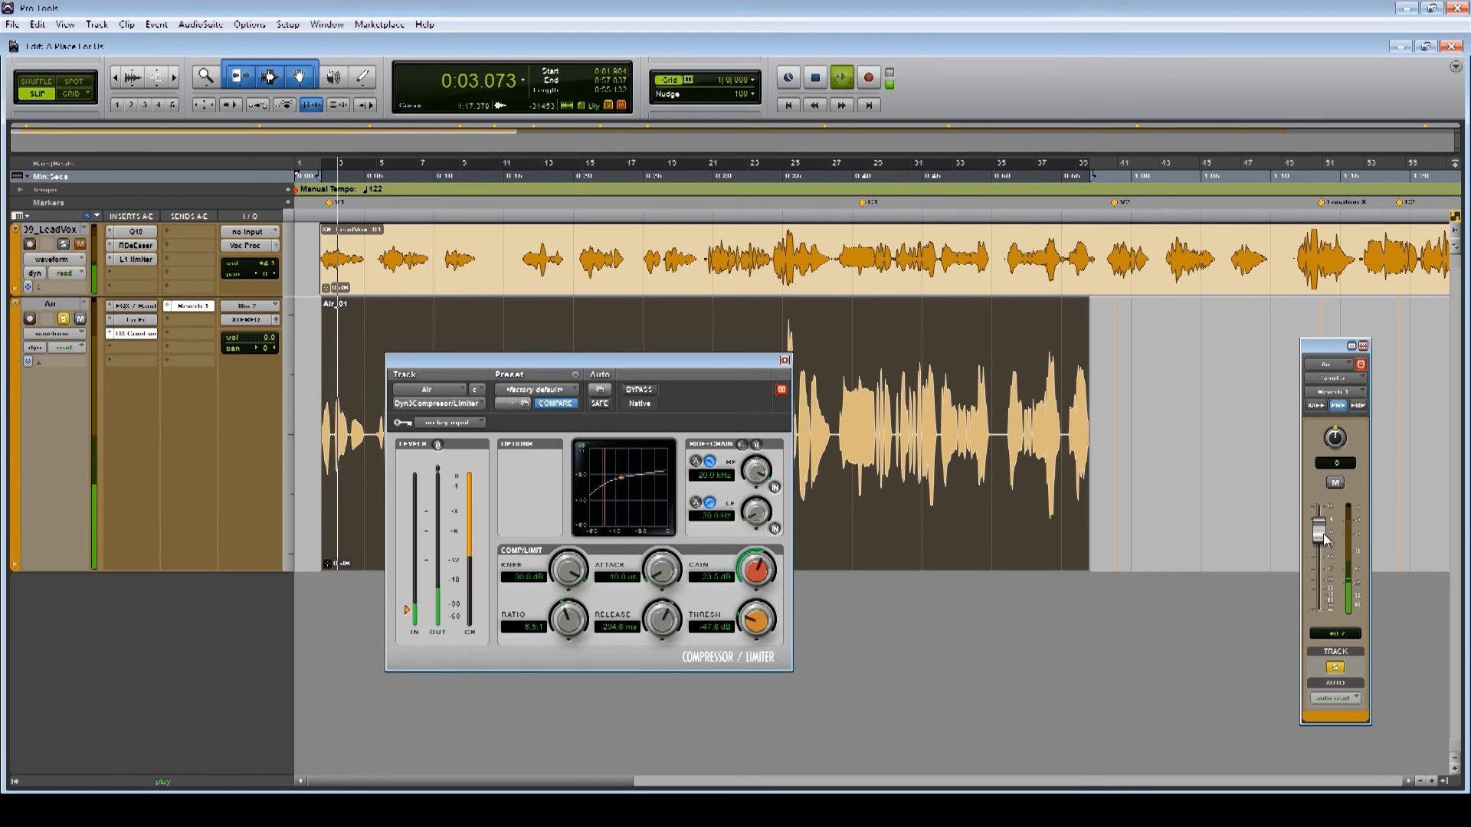
drag(1326, 540, 1334, 524)
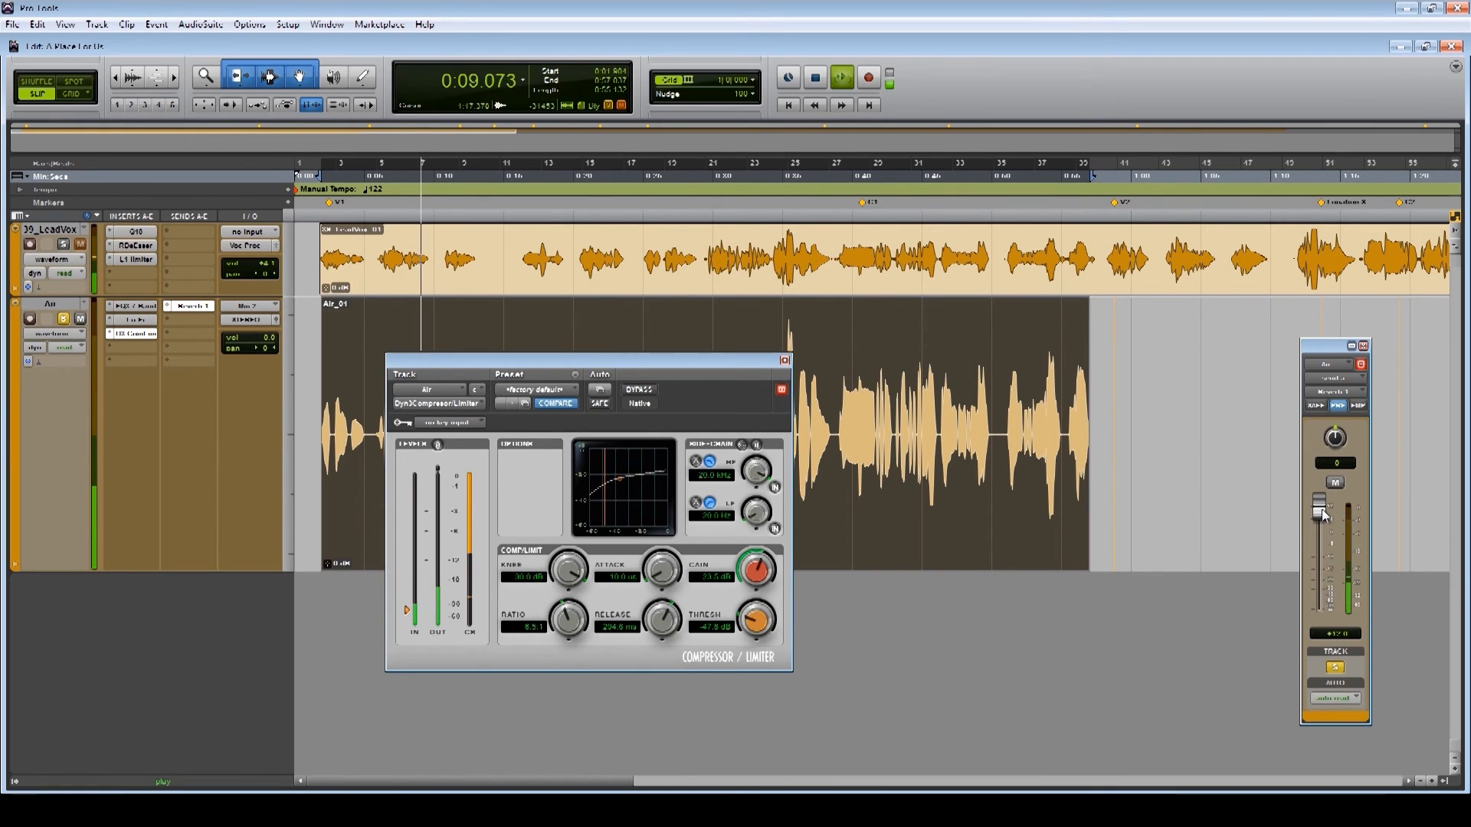
drag(1324, 515, 1322, 540)
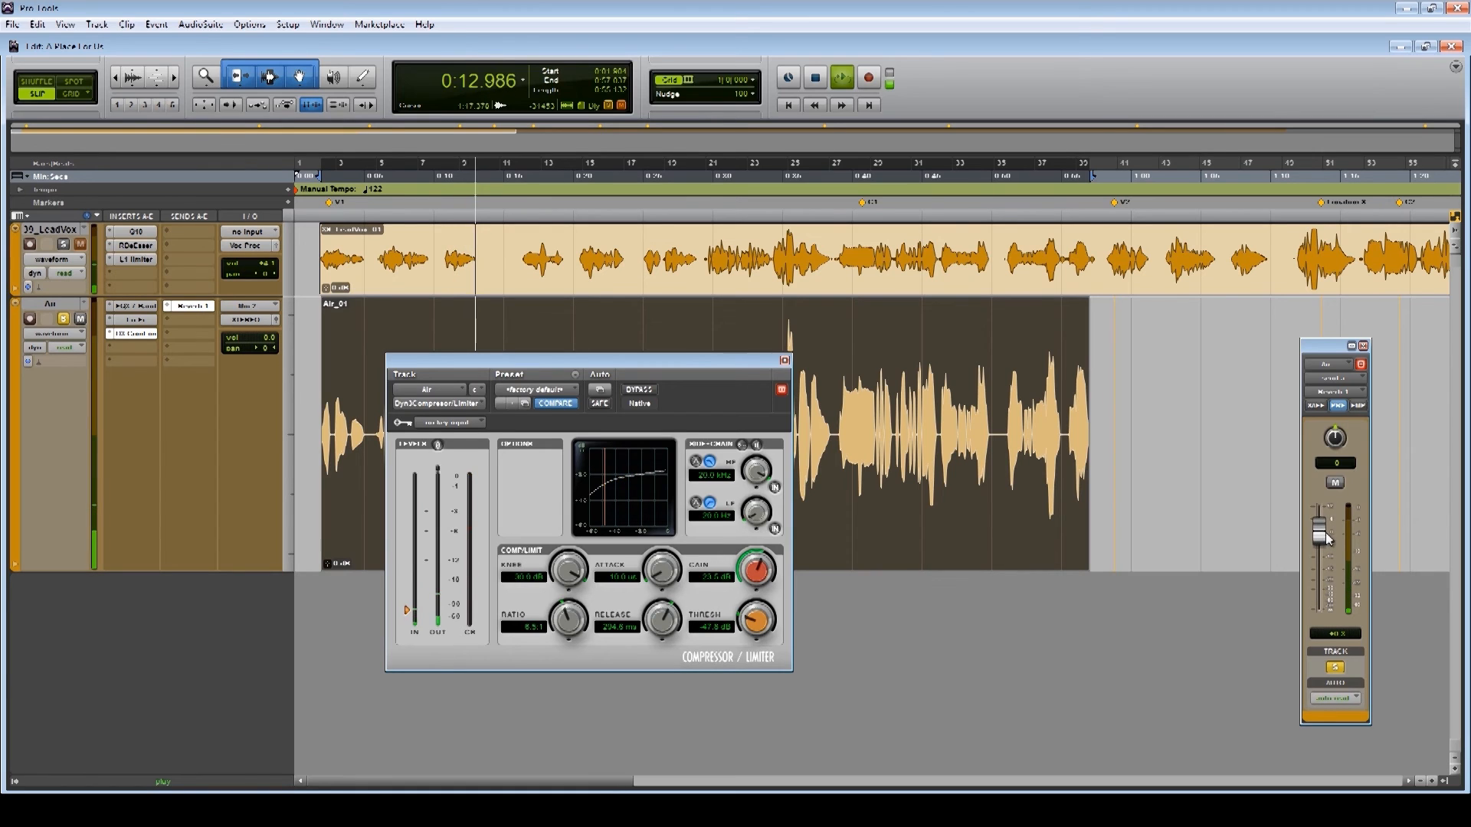
click(1337, 484)
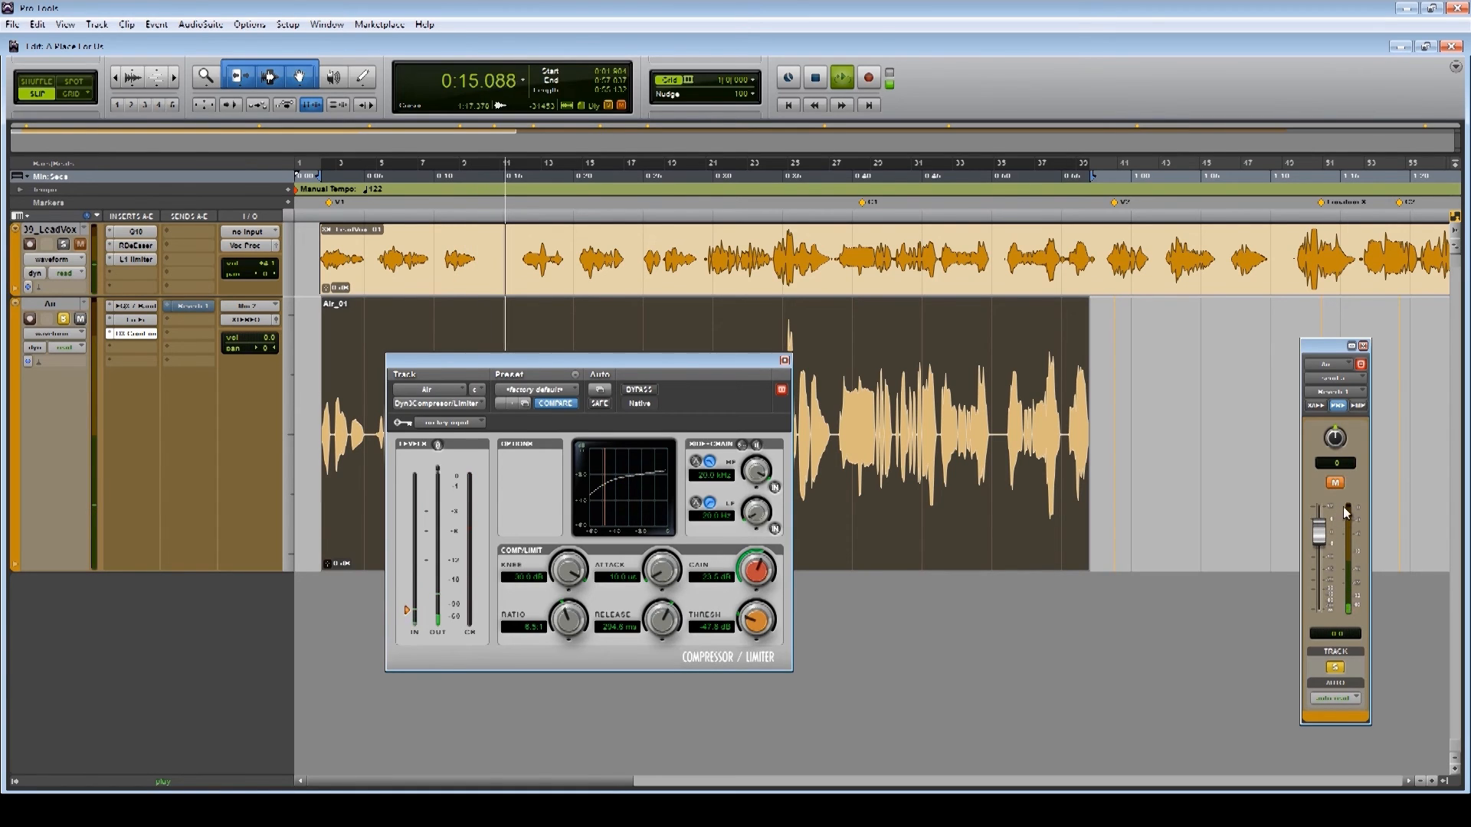
click(1336, 484)
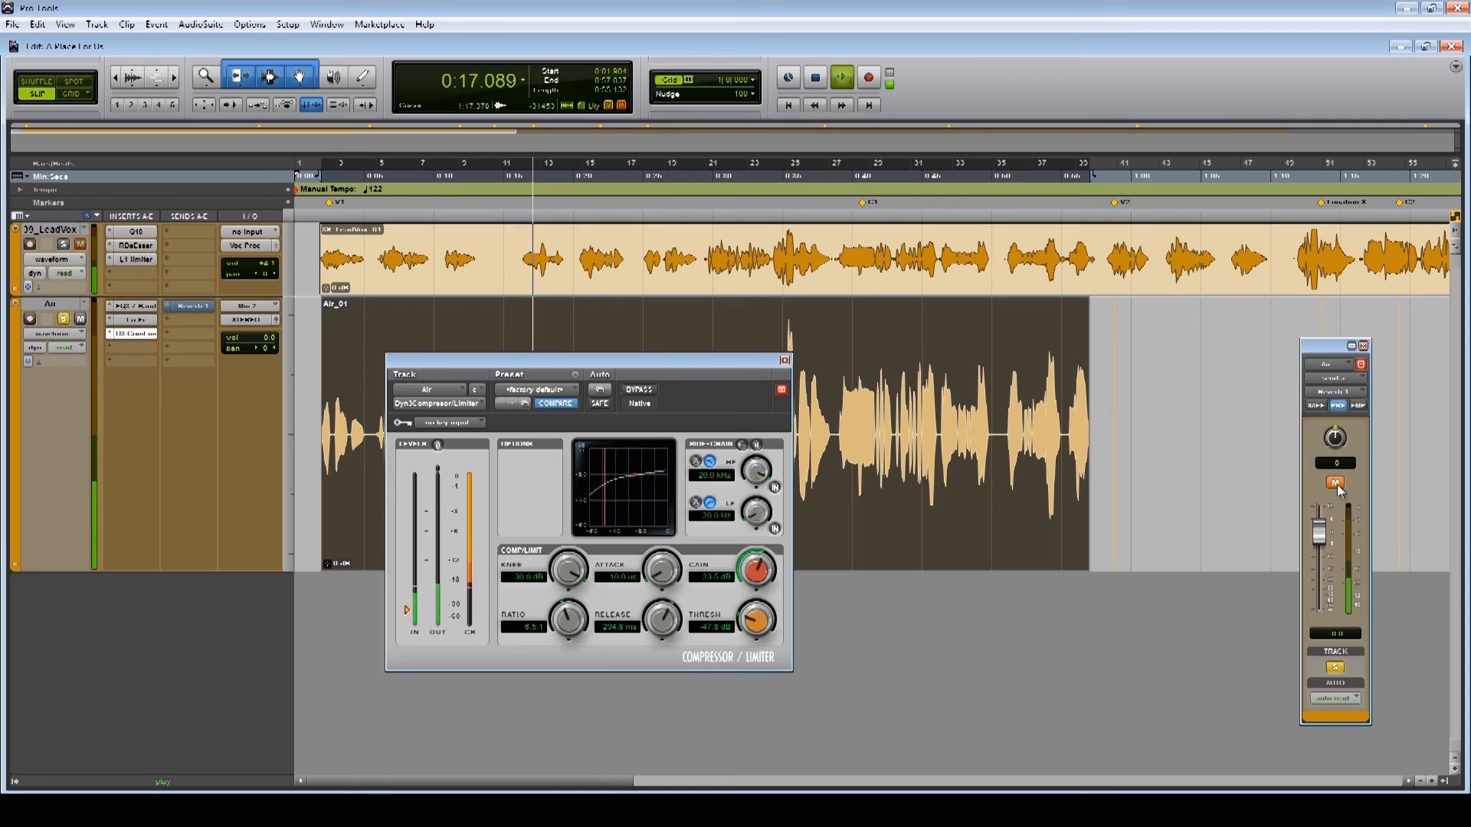
Raise Air's Reverb 1 send to about +7.5 dB, and set its compressor to about 17.6 dB gain, -38.4 dB threshold and 10.5:1 ratio
drag(1319, 537, 1321, 536)
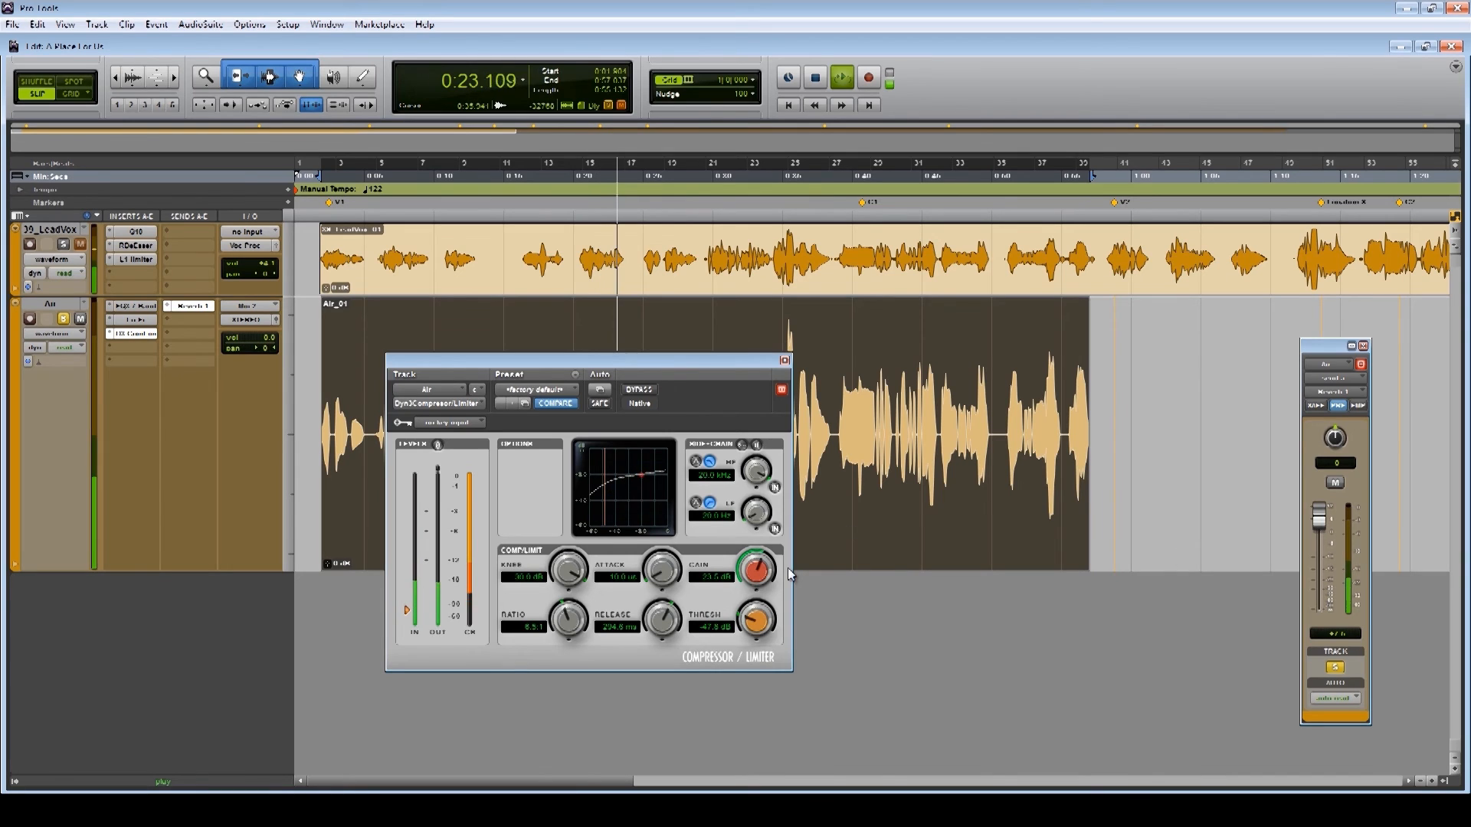
mouse_move(761, 580)
mouse_down()
mouse_move(767, 623)
mouse_move(756, 579)
mouse_up()
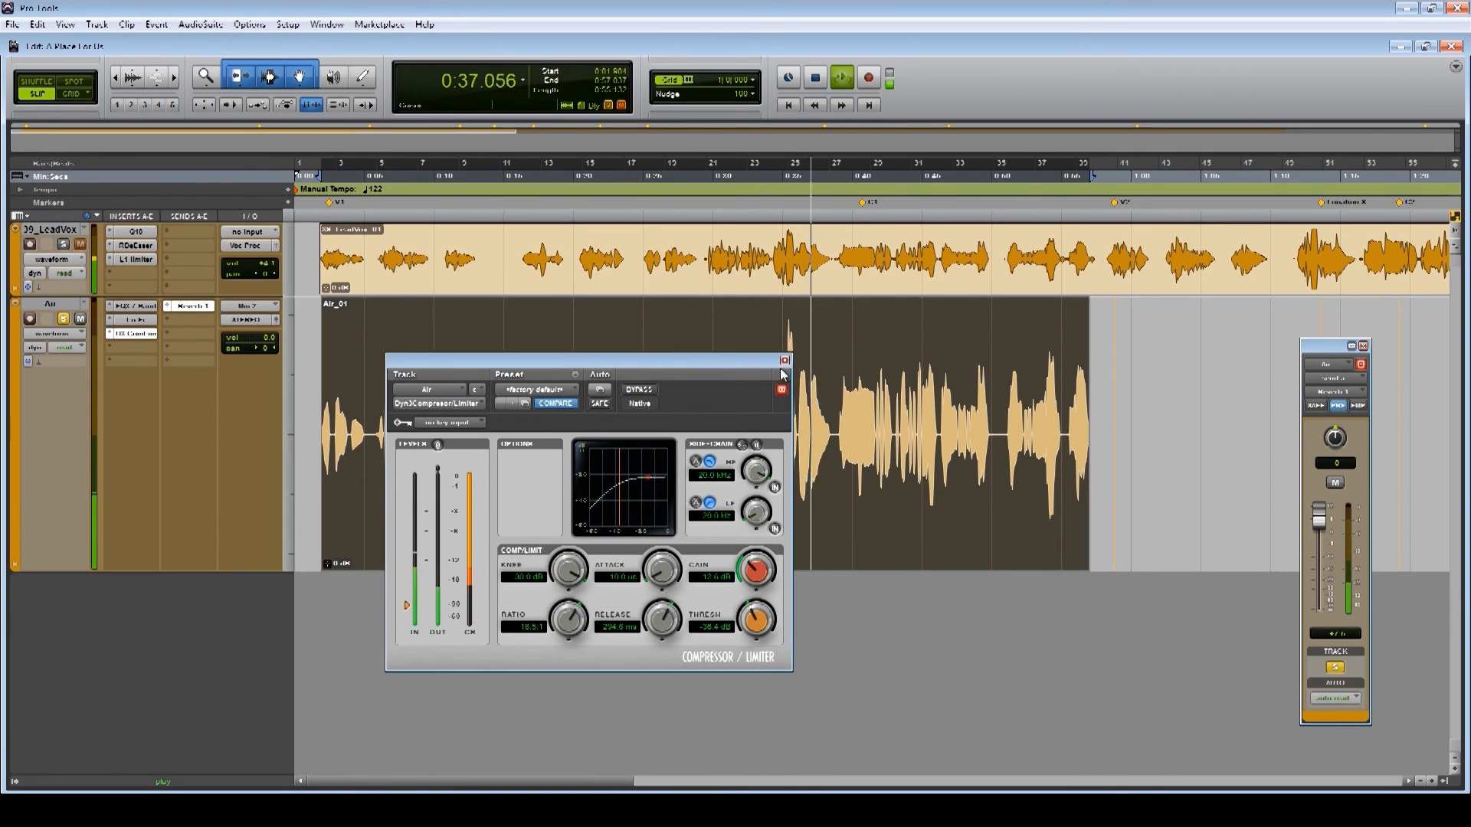
click(132, 334)
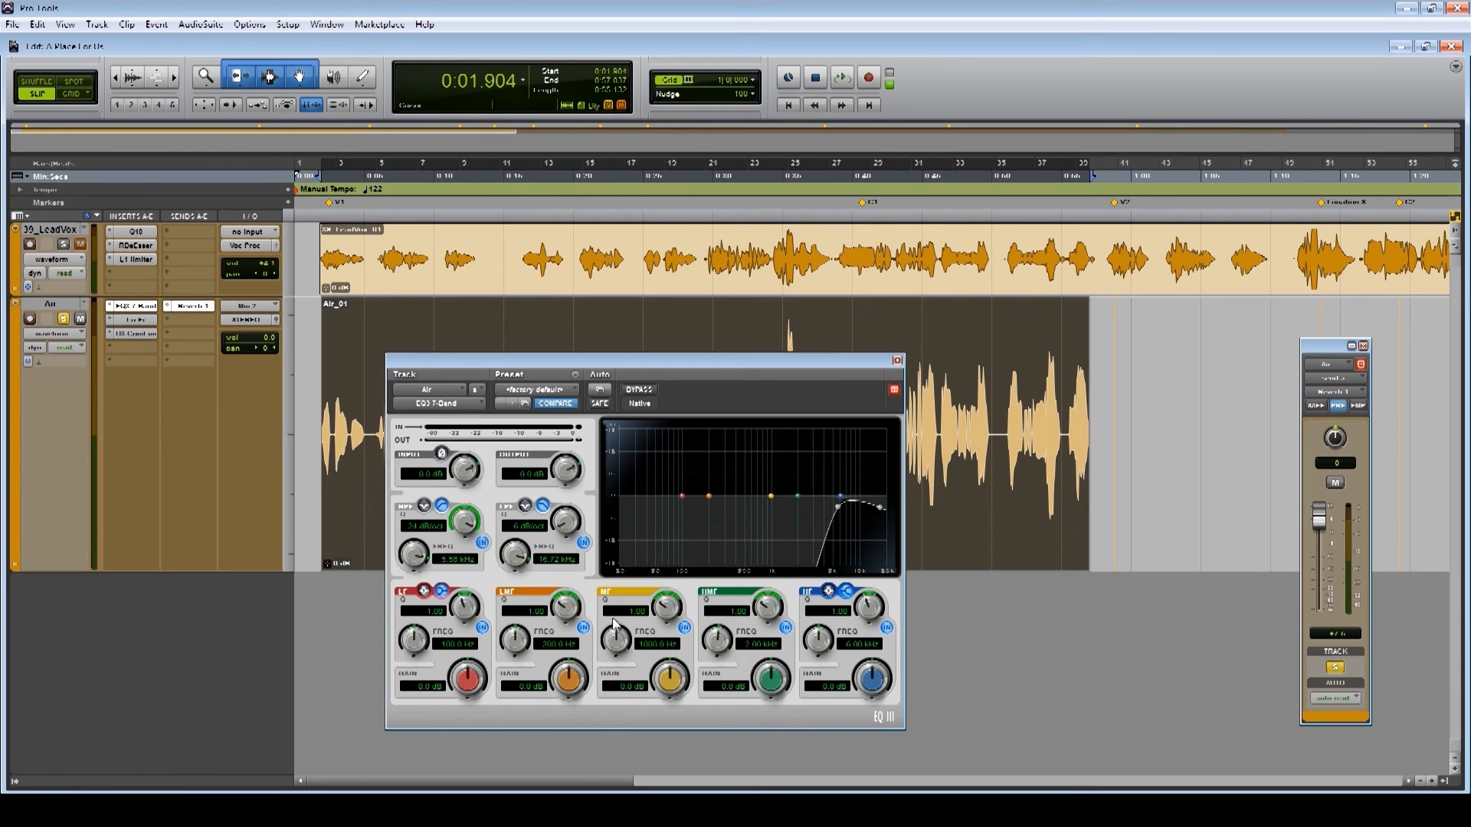
Set the Air EQ's high-pass frequency to about 6.11 kHz and low-pass to 20 kHz during playback, toggling the low-pass filter to compare
key(space)
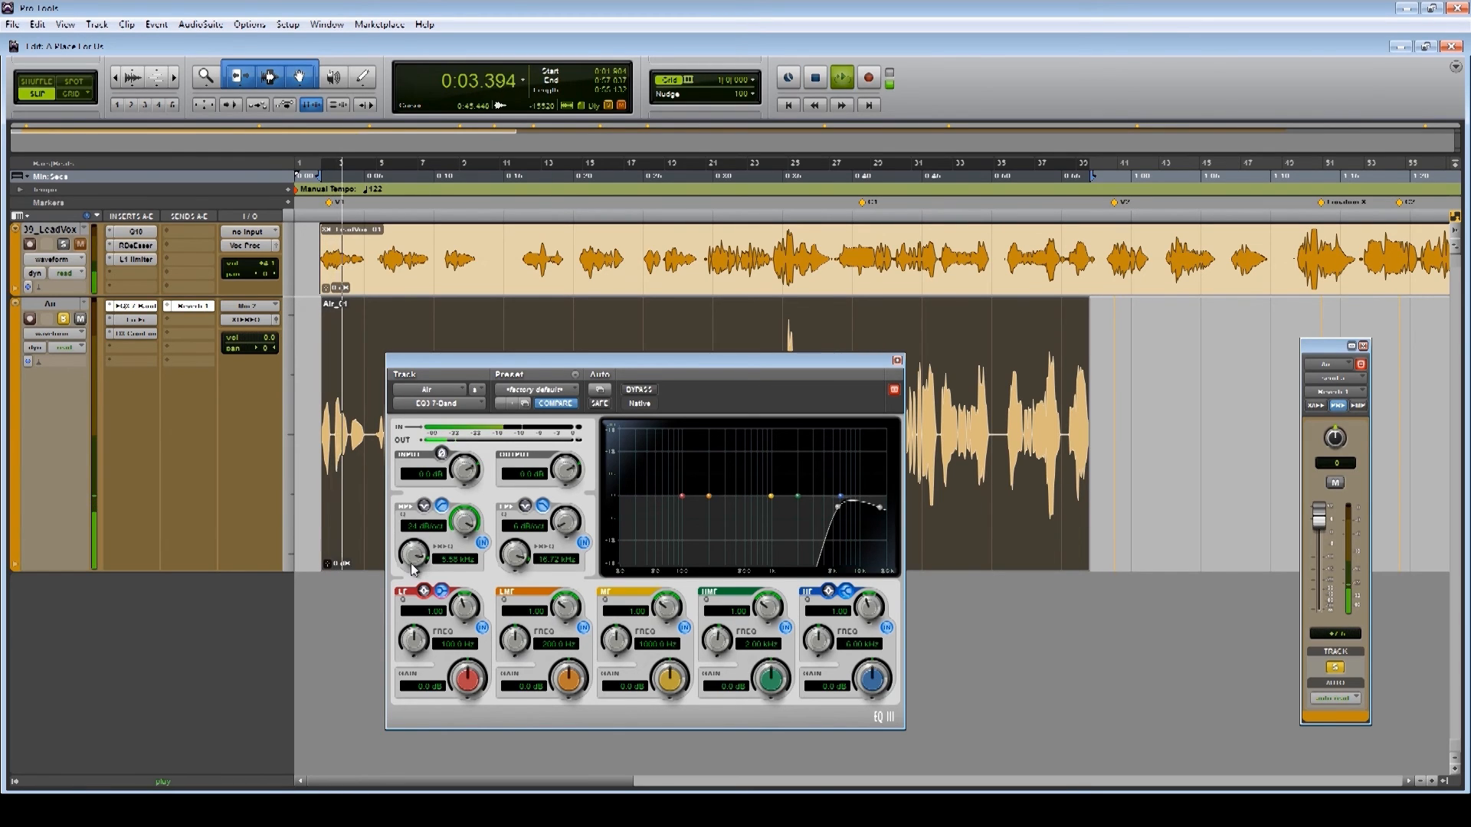
drag(411, 563, 410, 555)
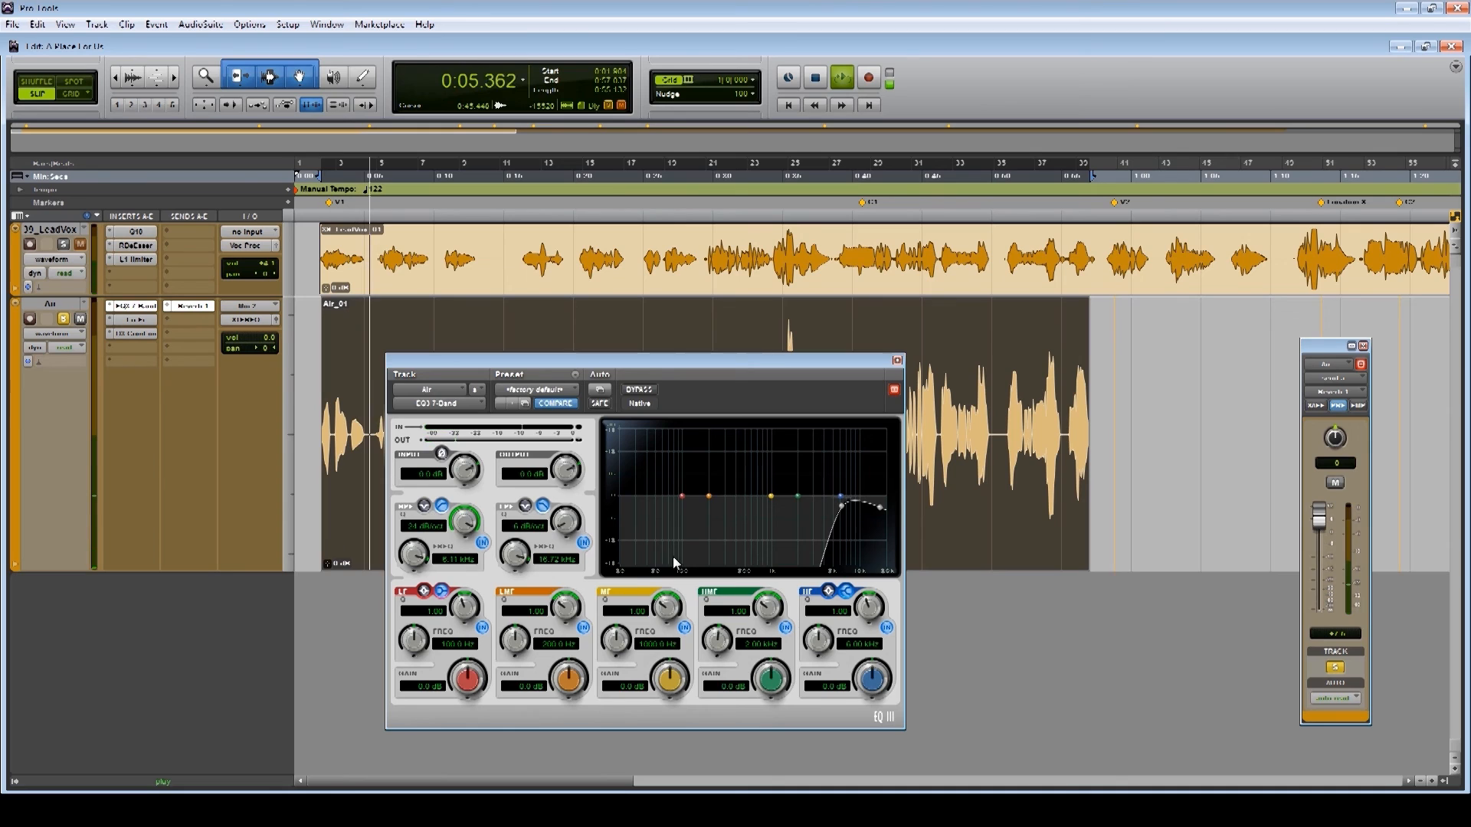
click(583, 543)
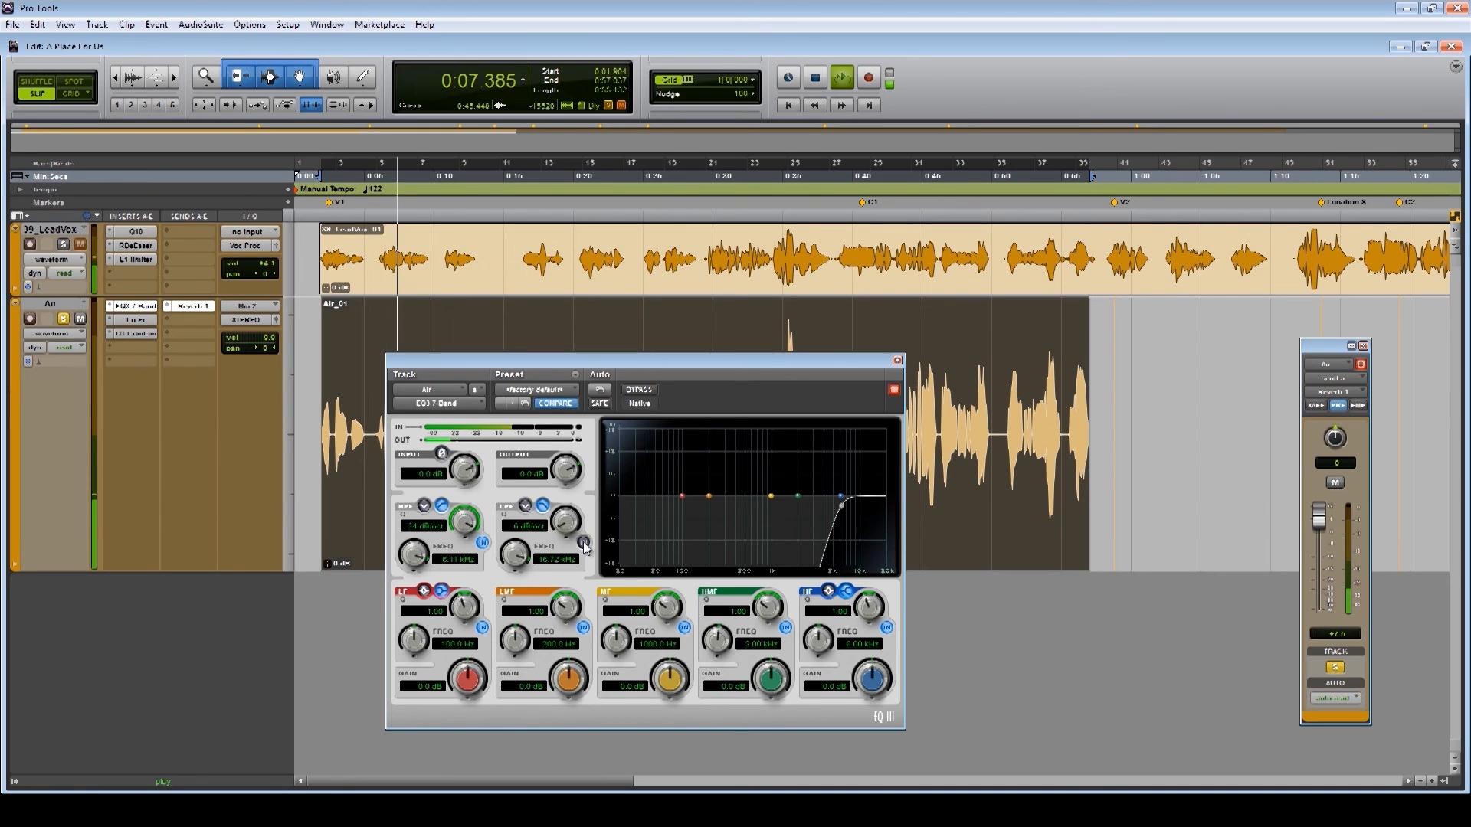
click(584, 543)
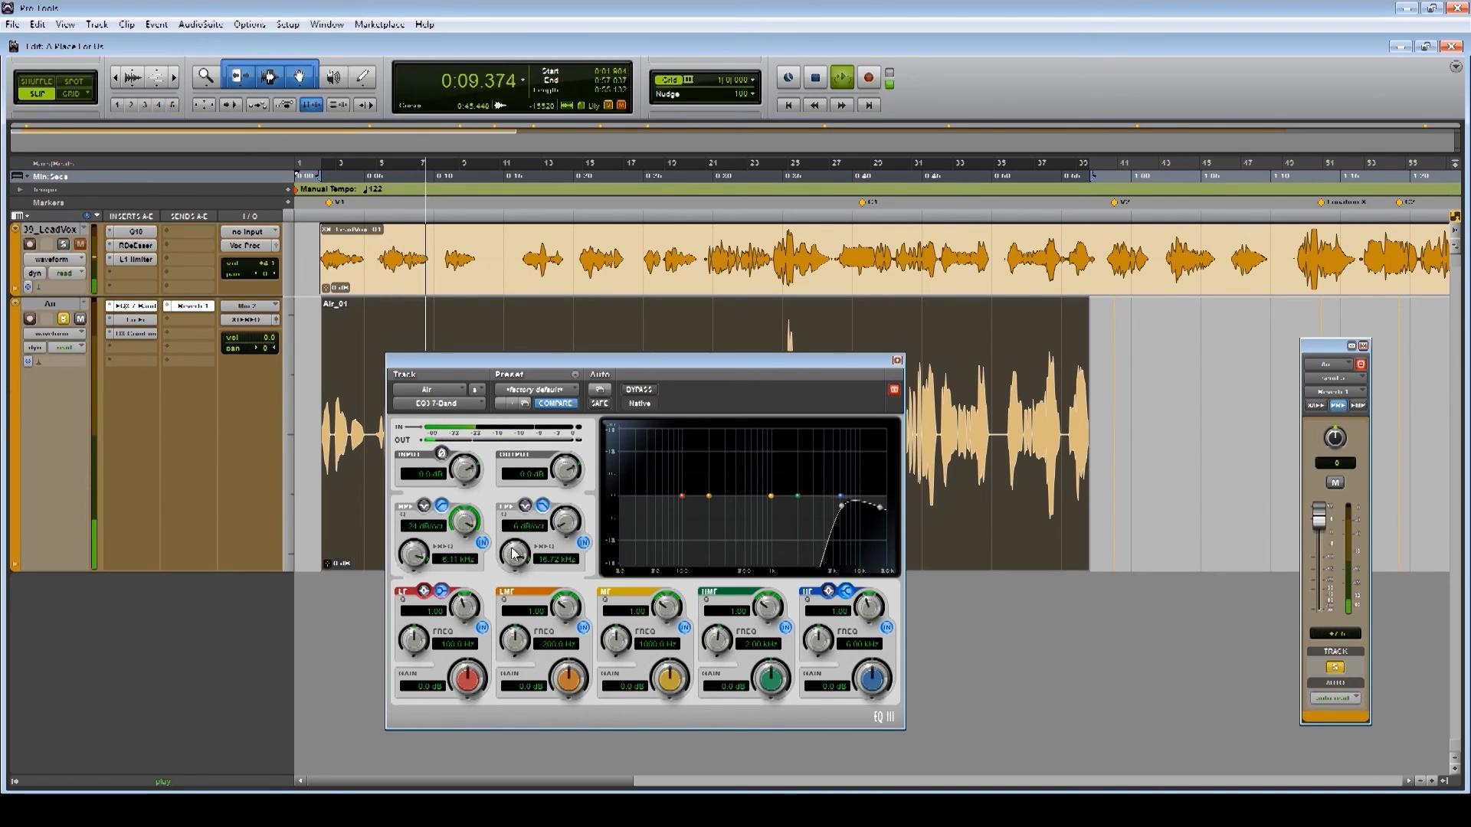
drag(512, 560, 696, 540)
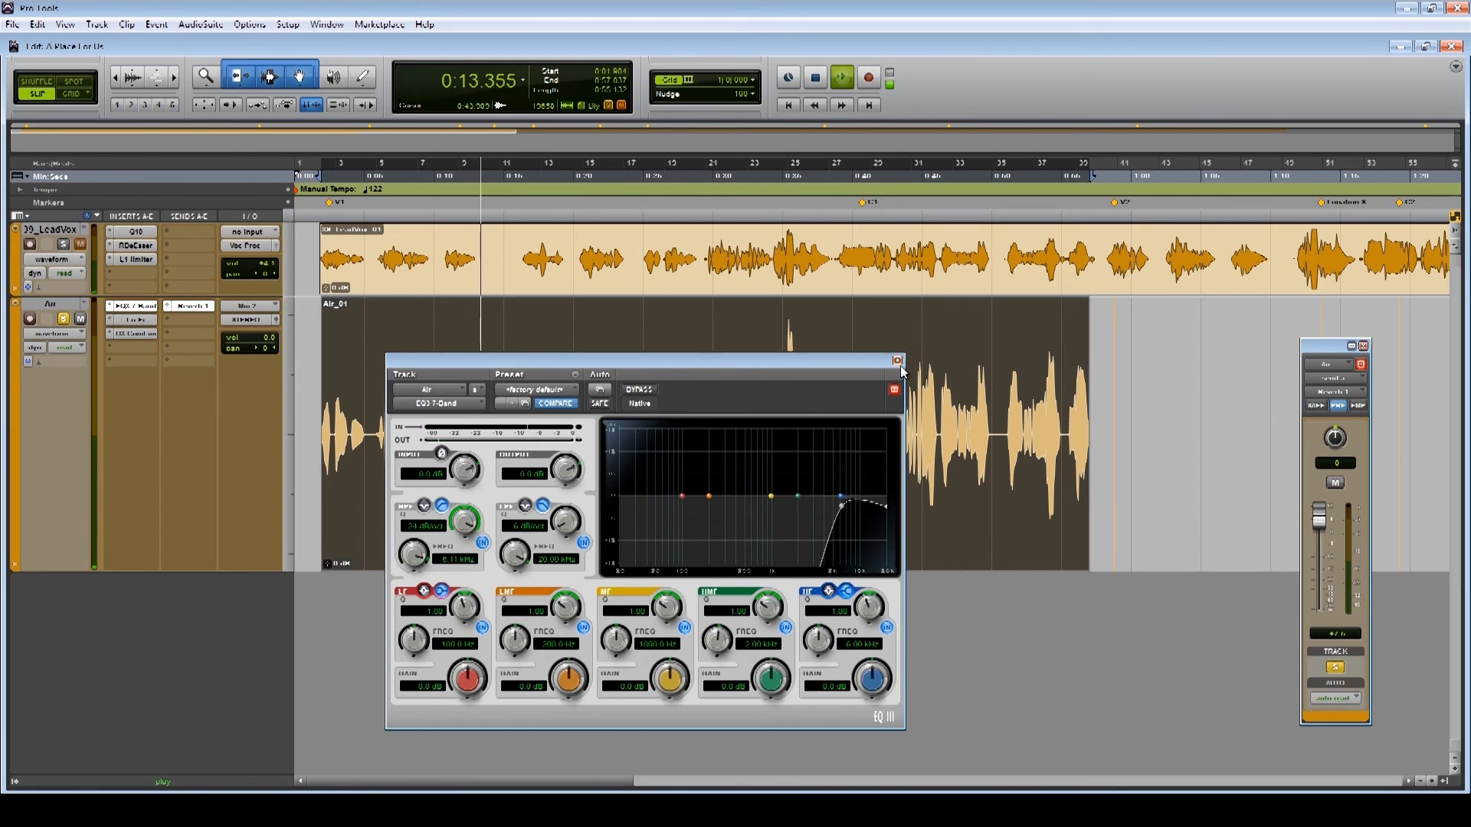
key(space)
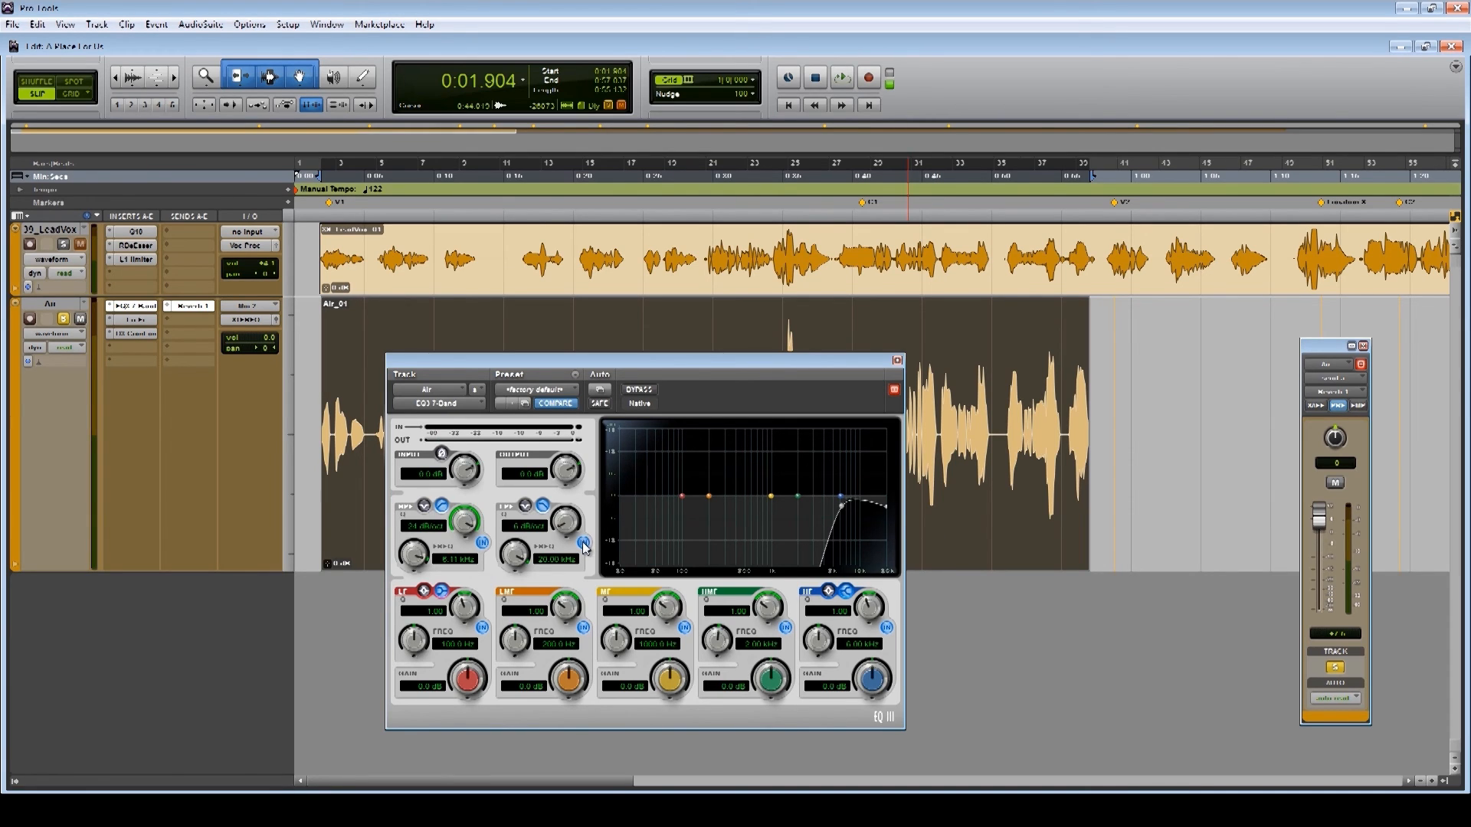
key(space)
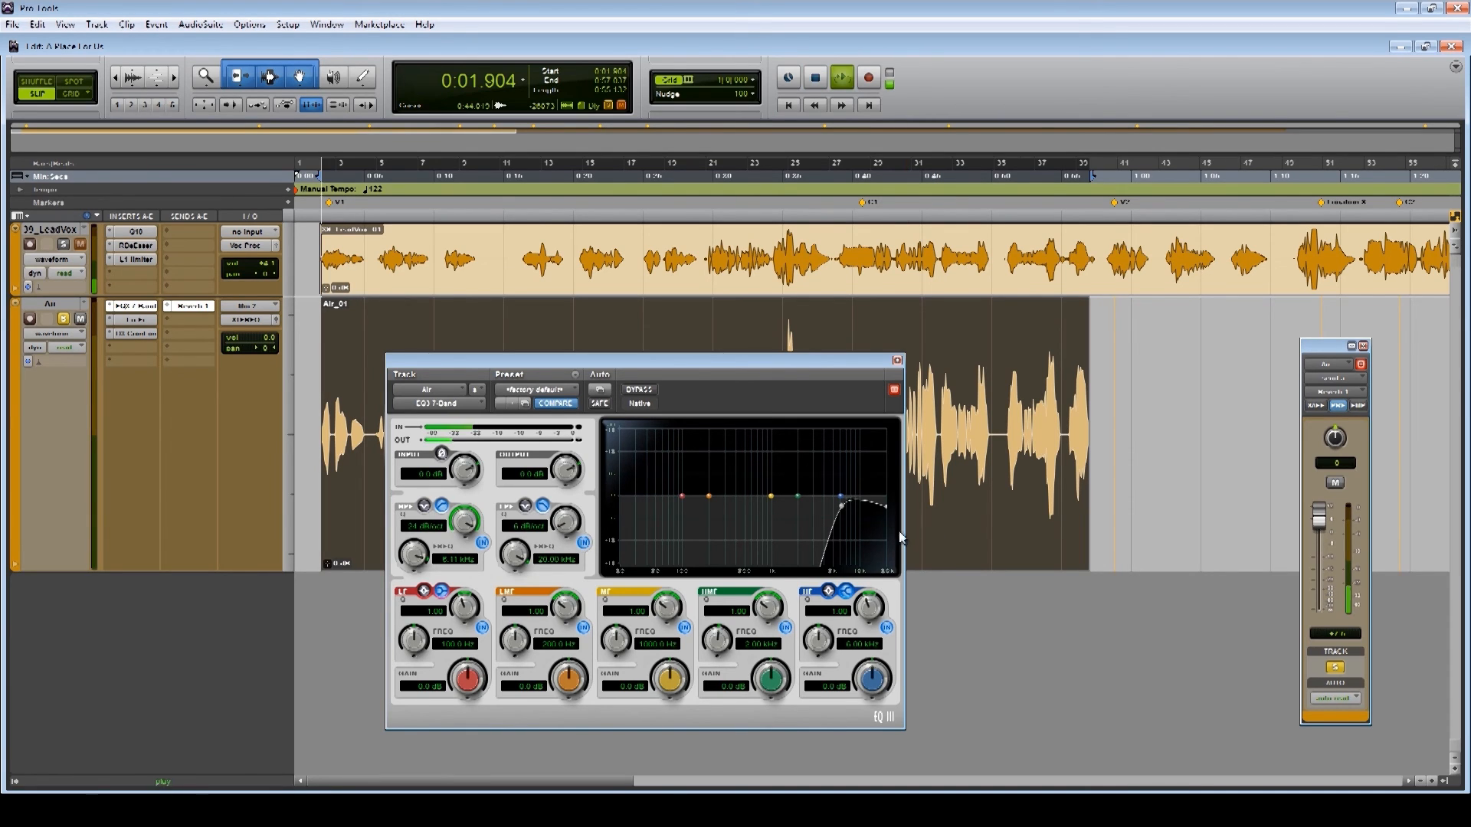
click(898, 361)
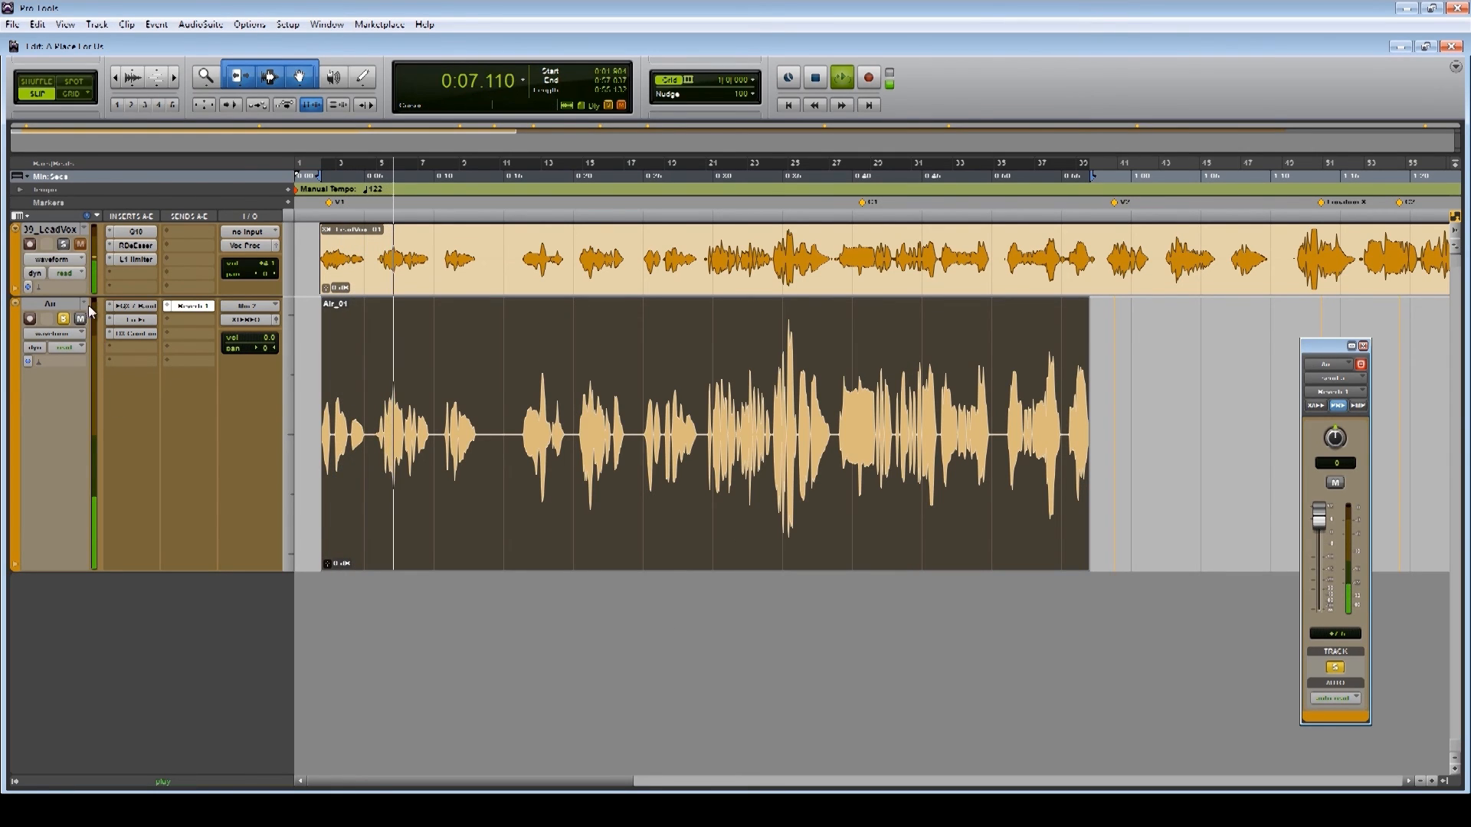
Solo the lead vocal together with the Air track, pull Air's volume fully down, and fade it up gradually during playback
key(space)
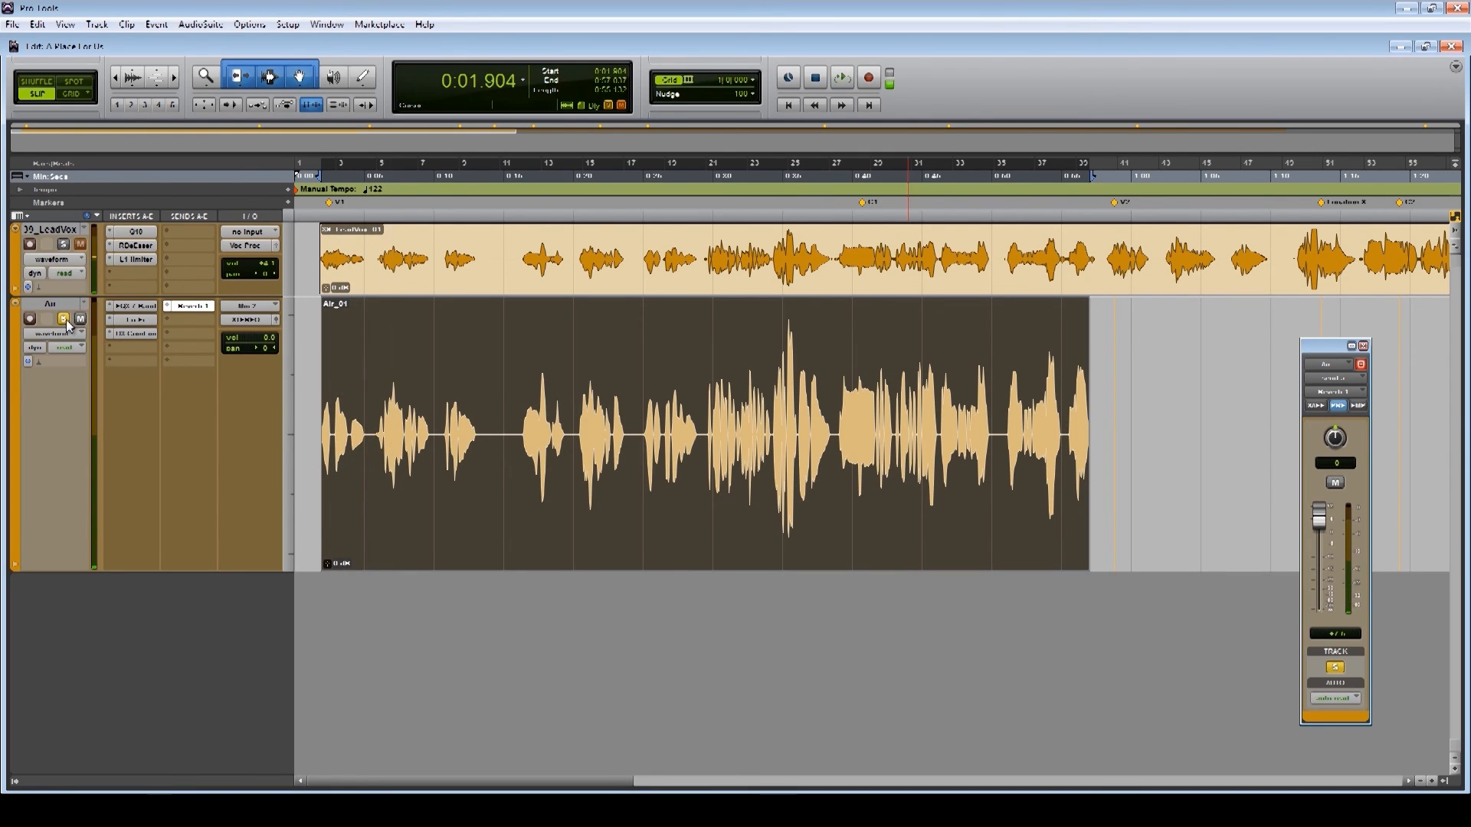
click(60, 247)
click(190, 308)
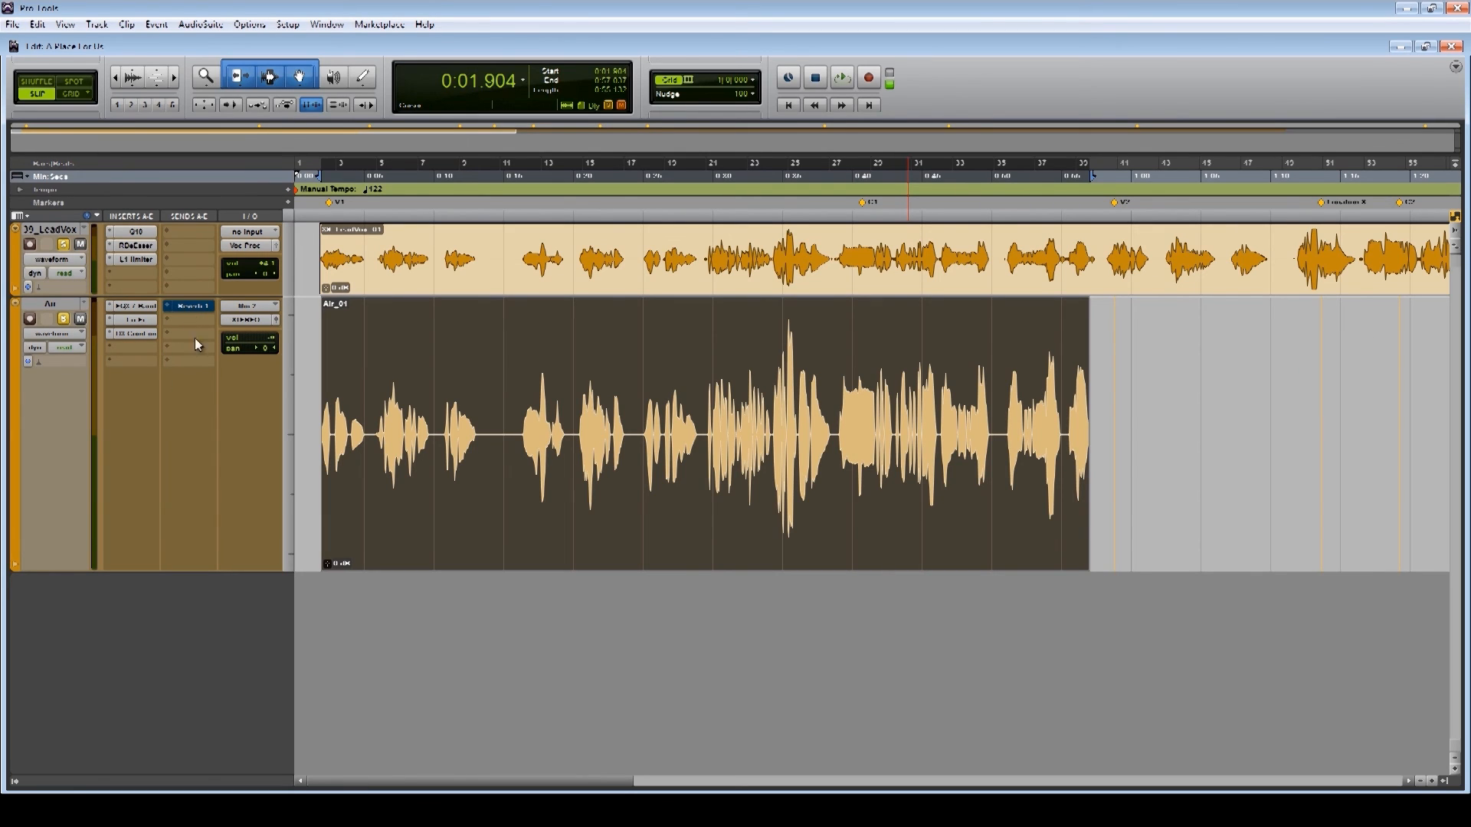
key(space)
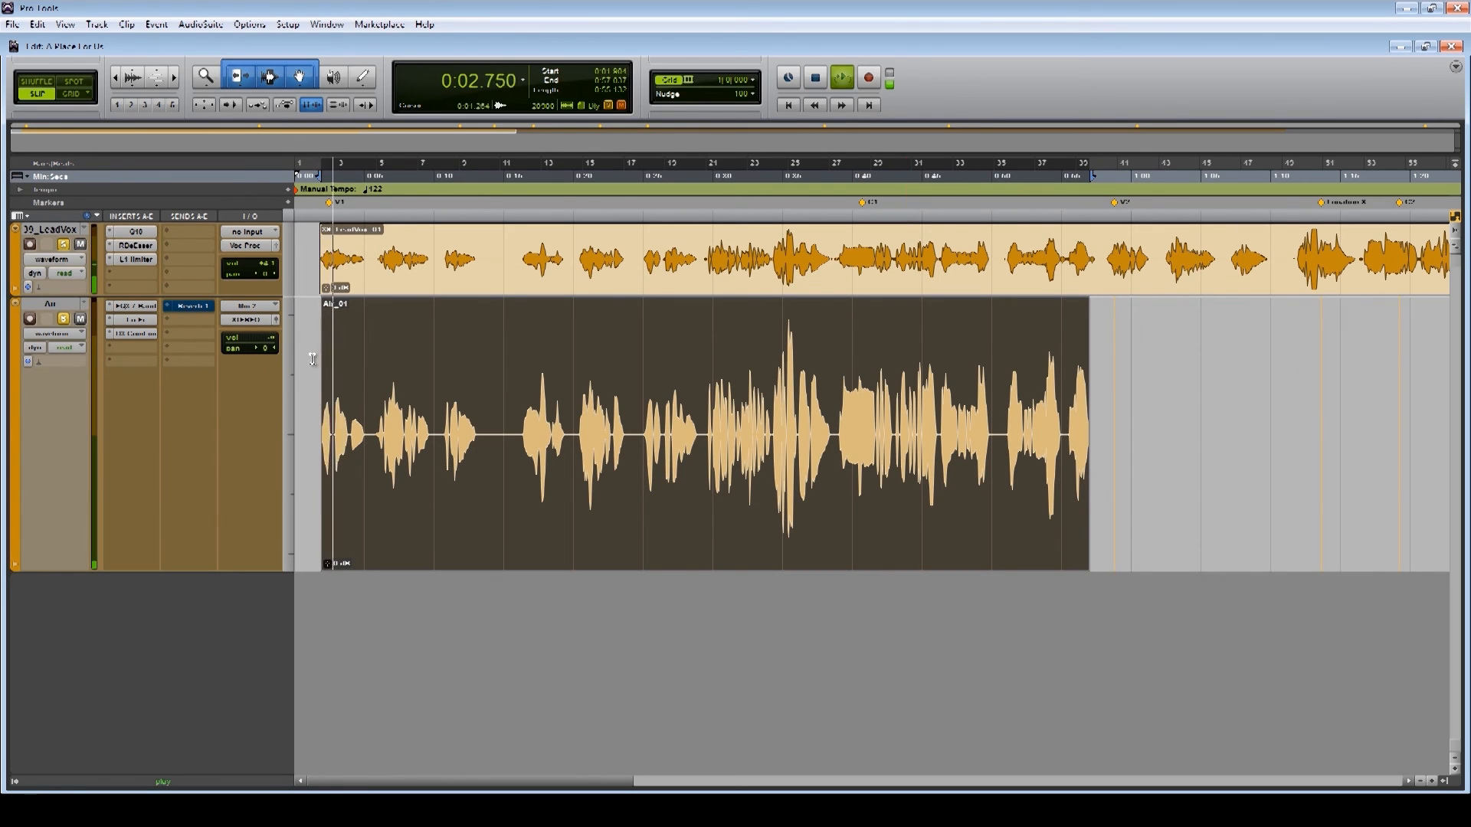
drag(245, 341, 272, 302)
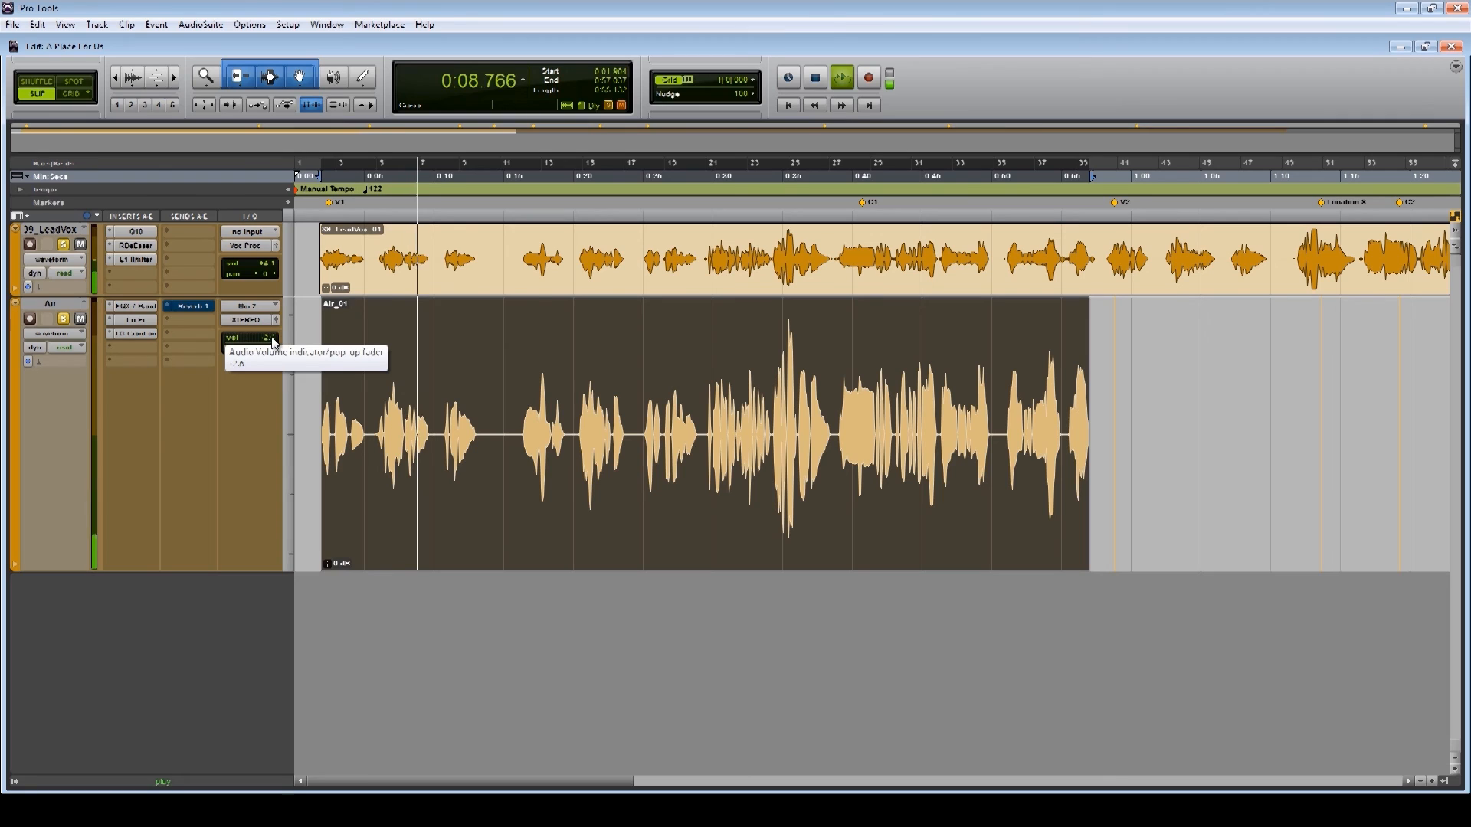
Mute and unmute the Air track during playback to compare the soloed vocals with and without it
click(81, 319)
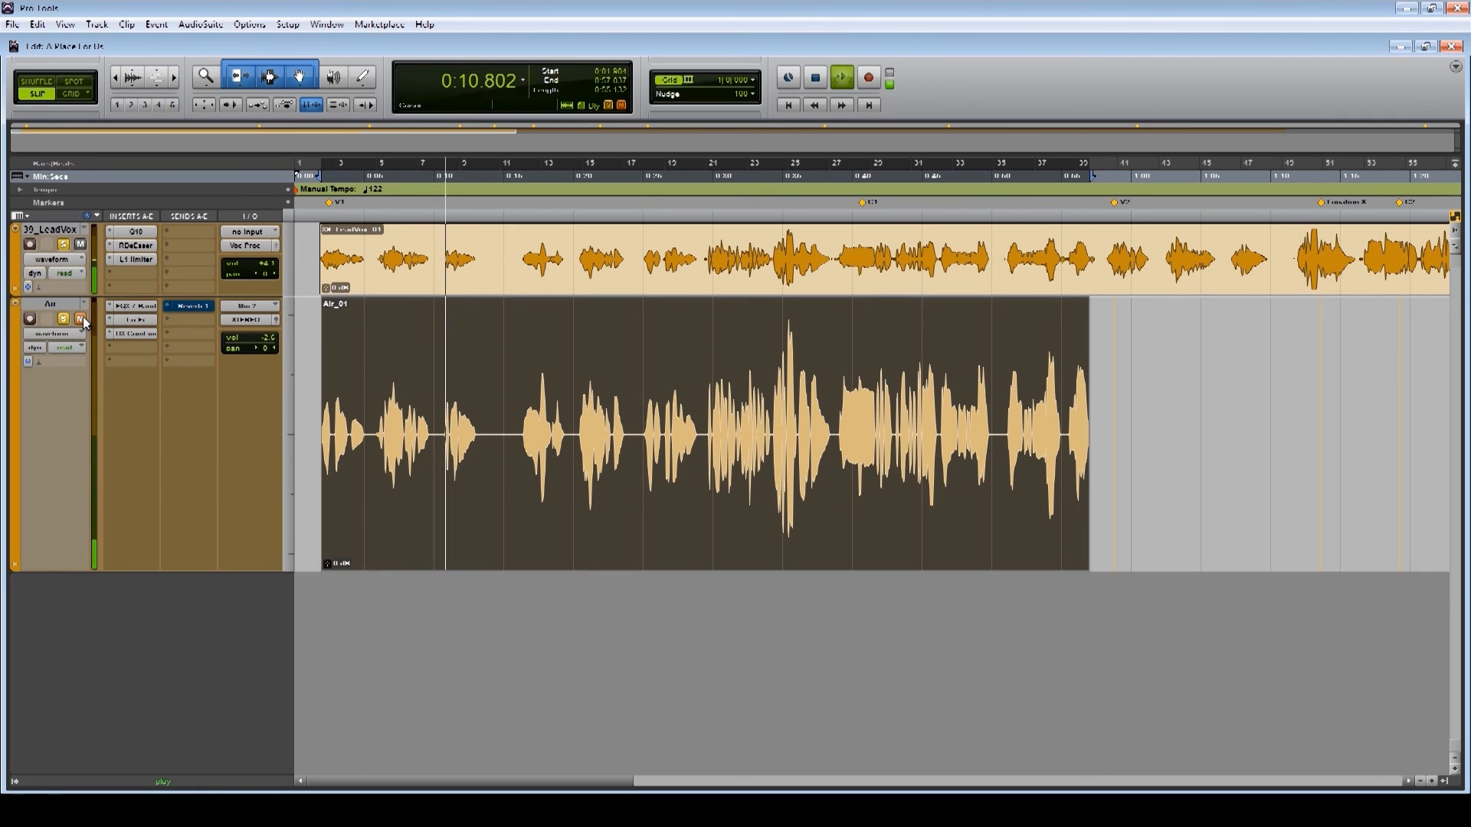
click(81, 322)
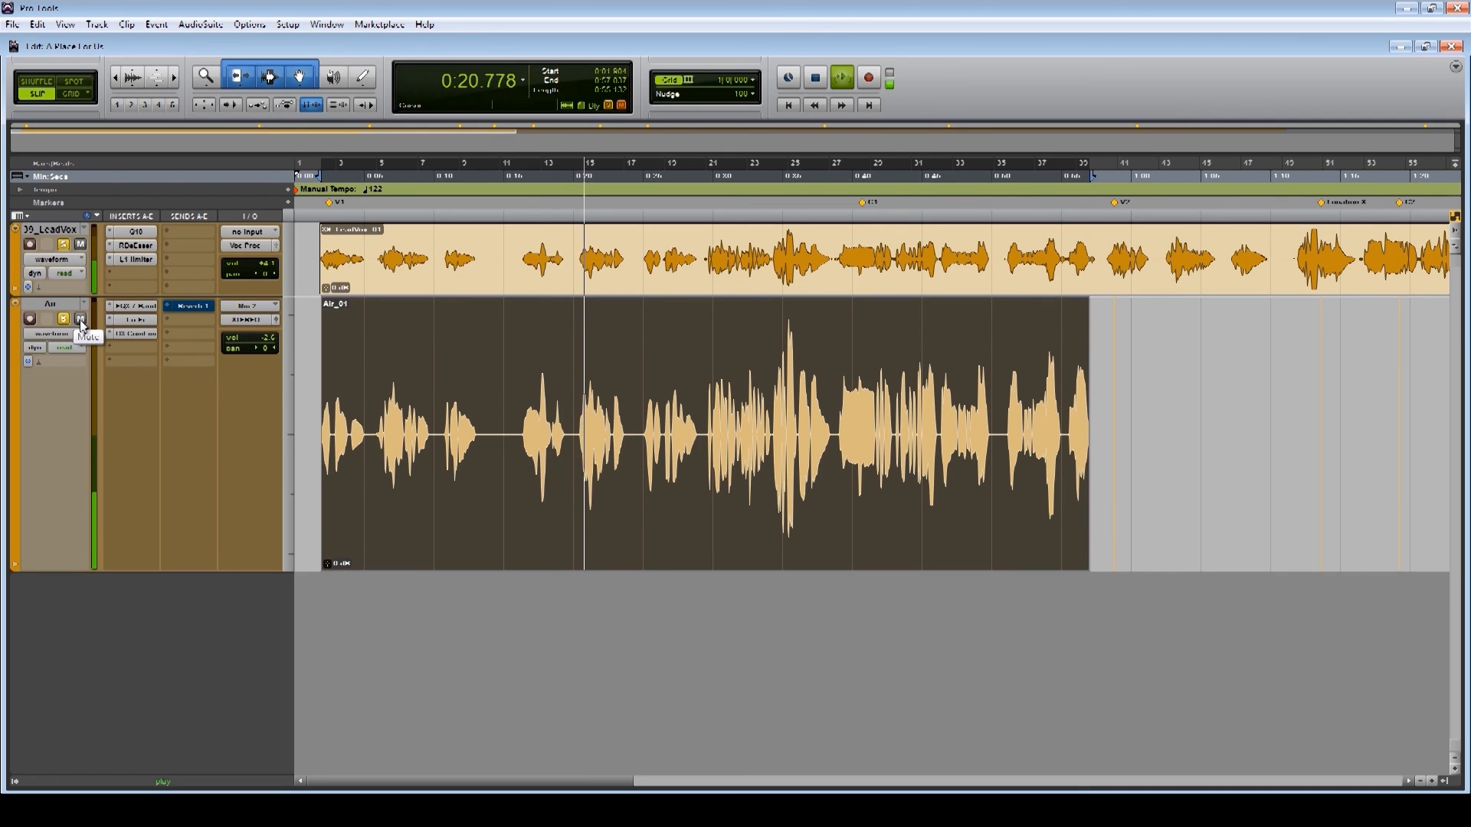
key(space)
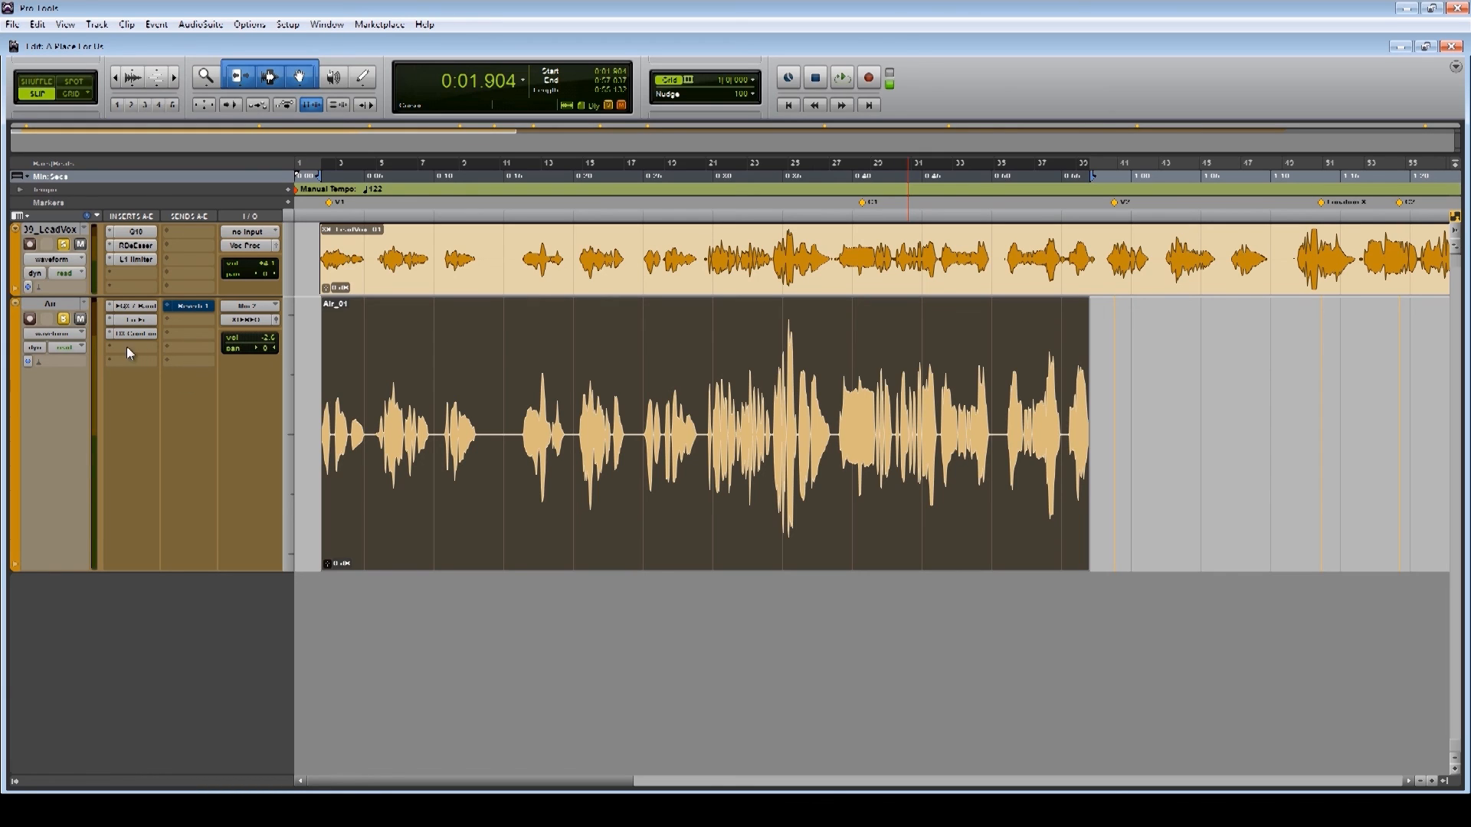
Take both vocal tracks out of solo and set the Air track's volume to about -8.0 dB while the full mix plays
click(64, 319)
key(space)
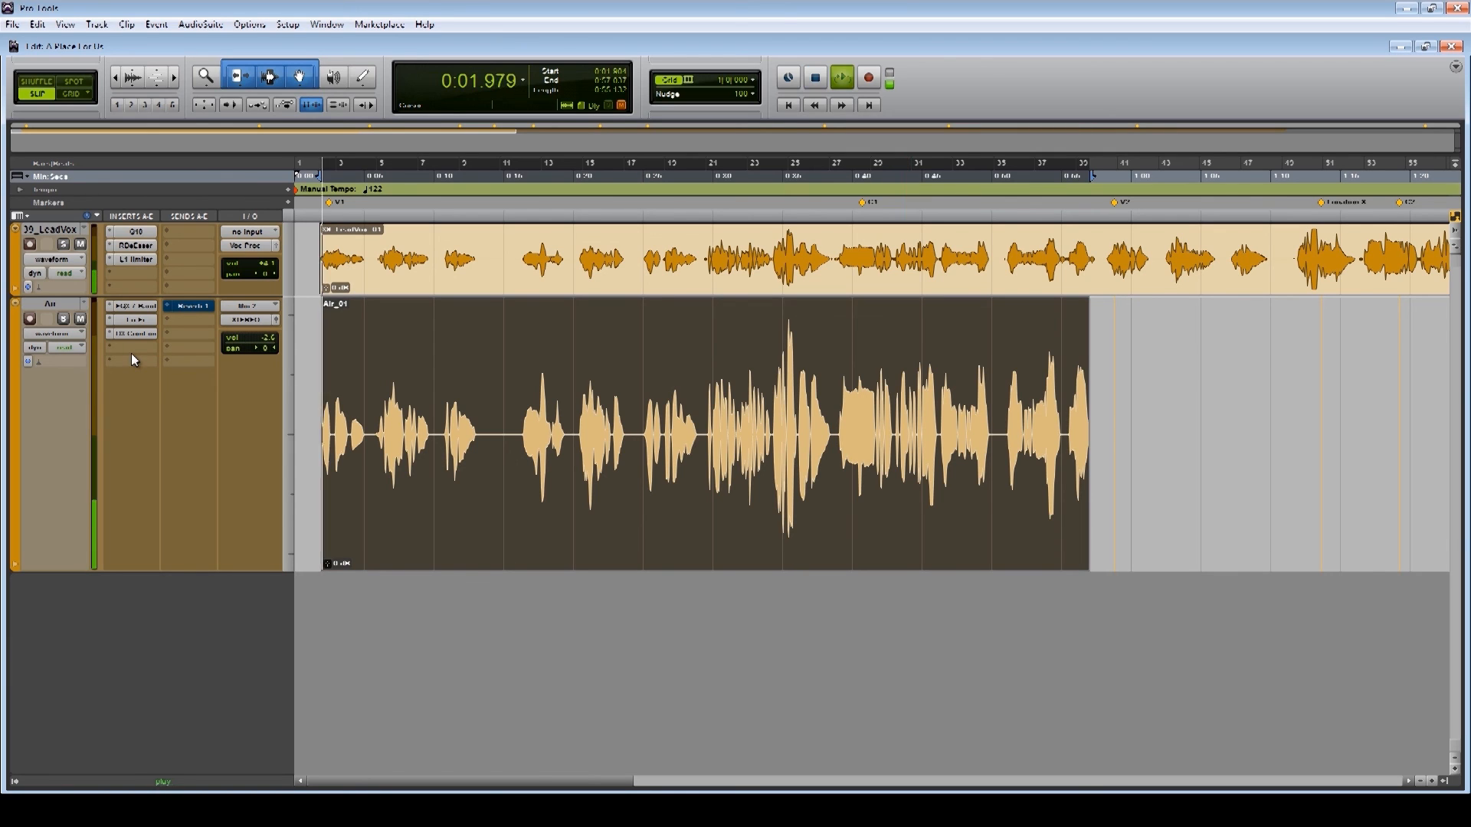
click(268, 339)
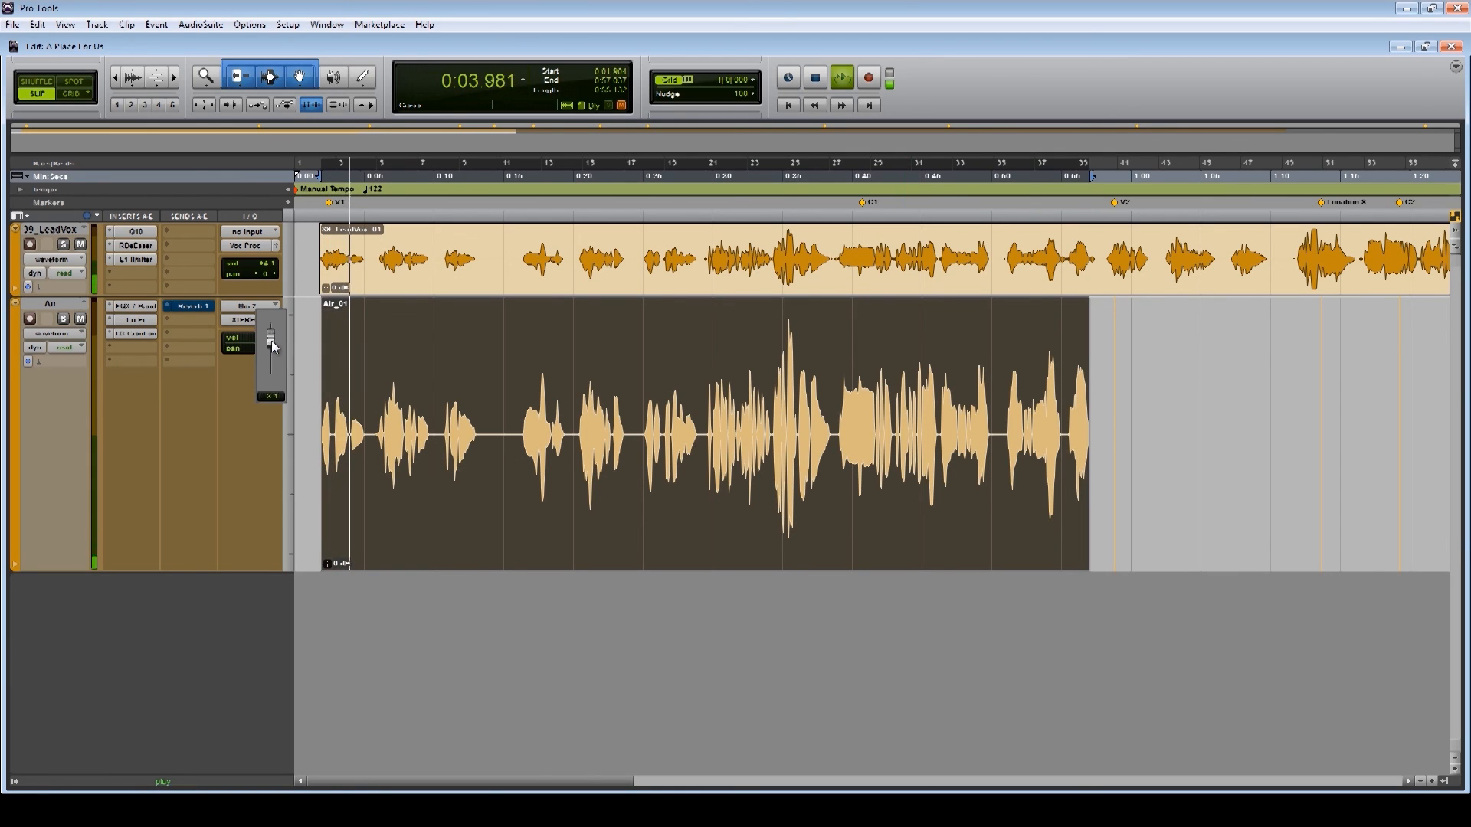
drag(271, 346, 273, 348)
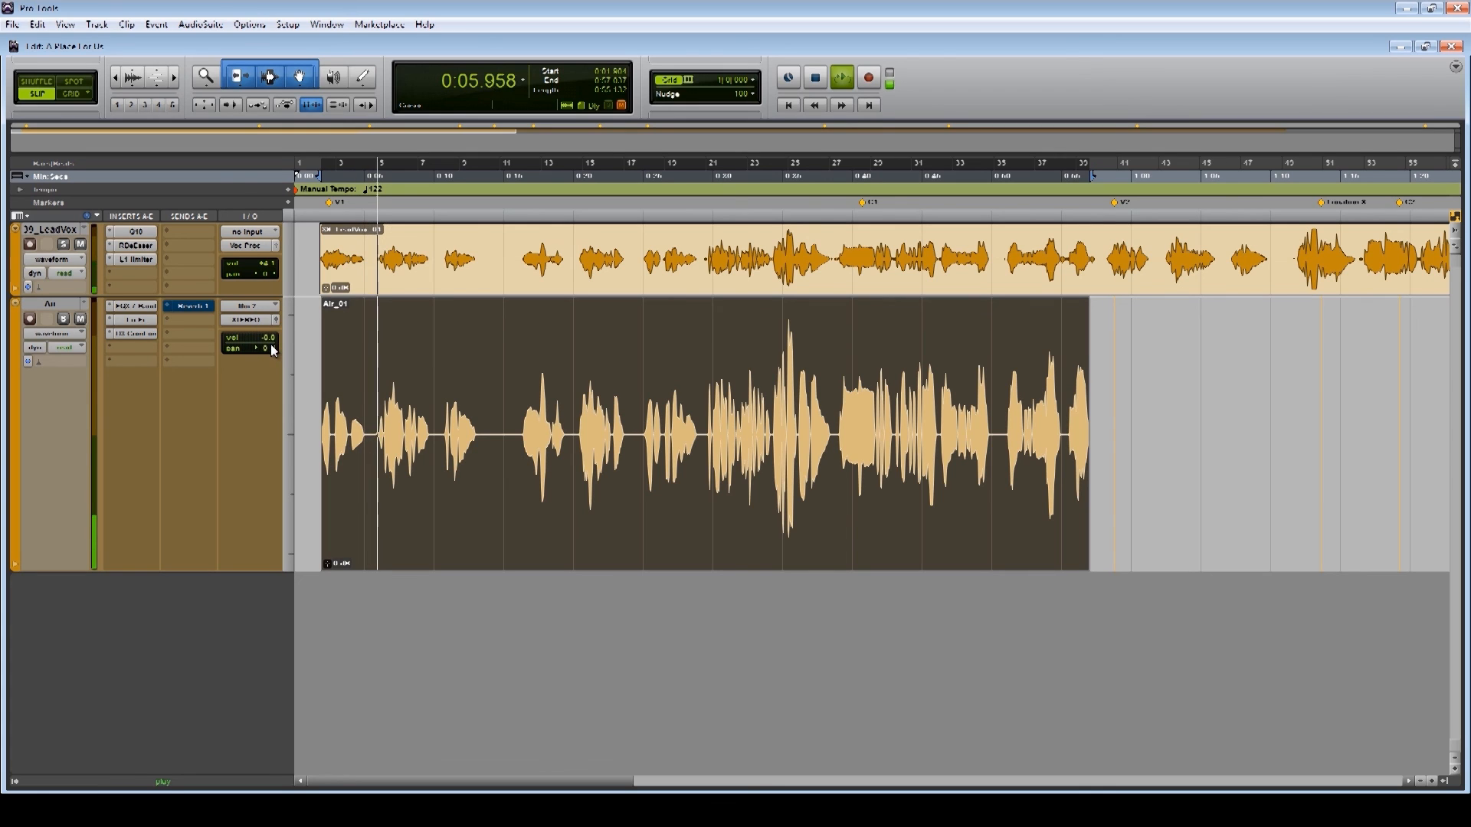
Raise the Air track's Reverb 1 send level to +12.0 dB and lower the track's volume to about -10.4 dB
click(196, 305)
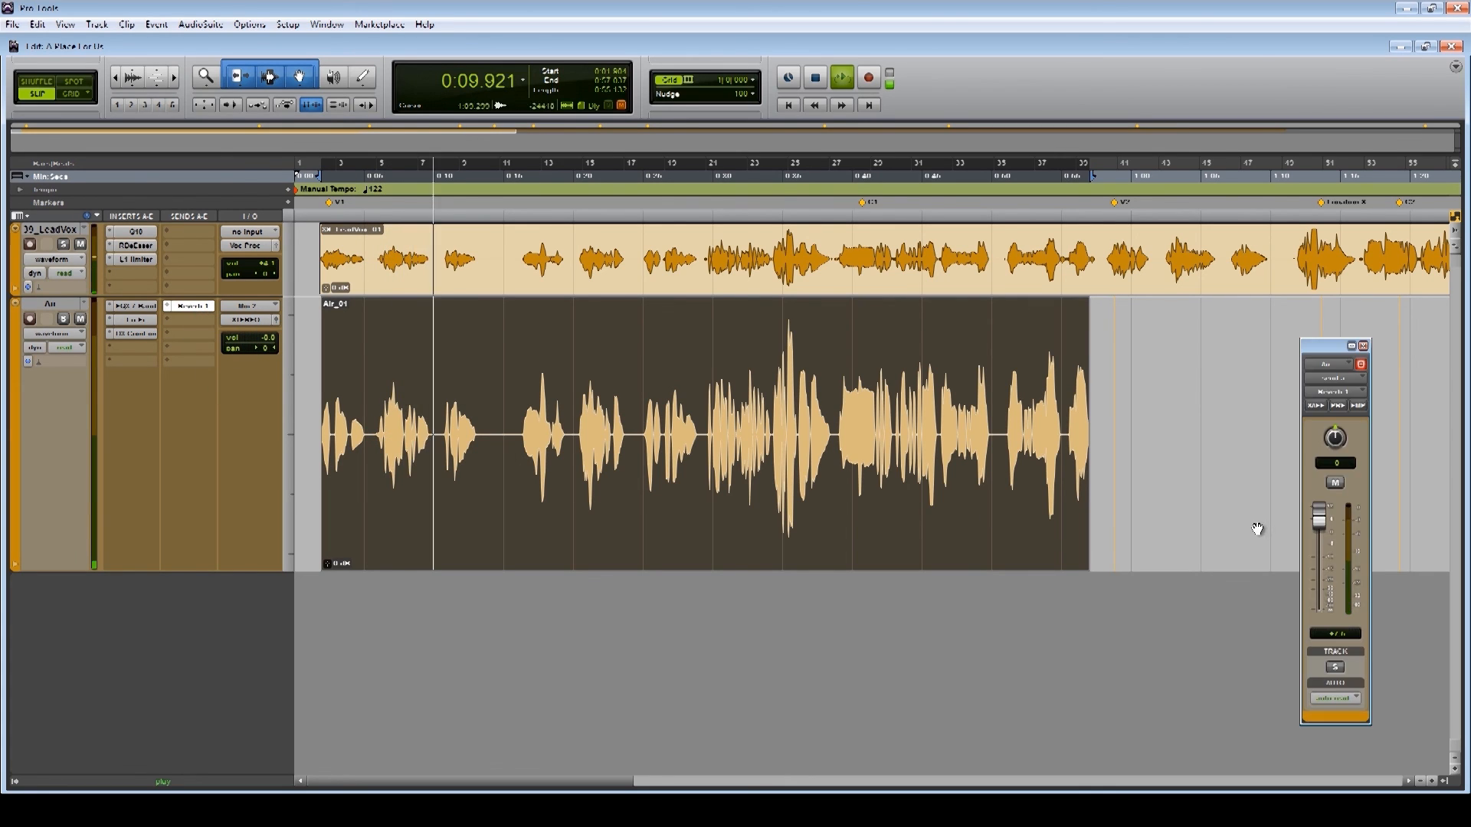
drag(1322, 526, 1327, 467)
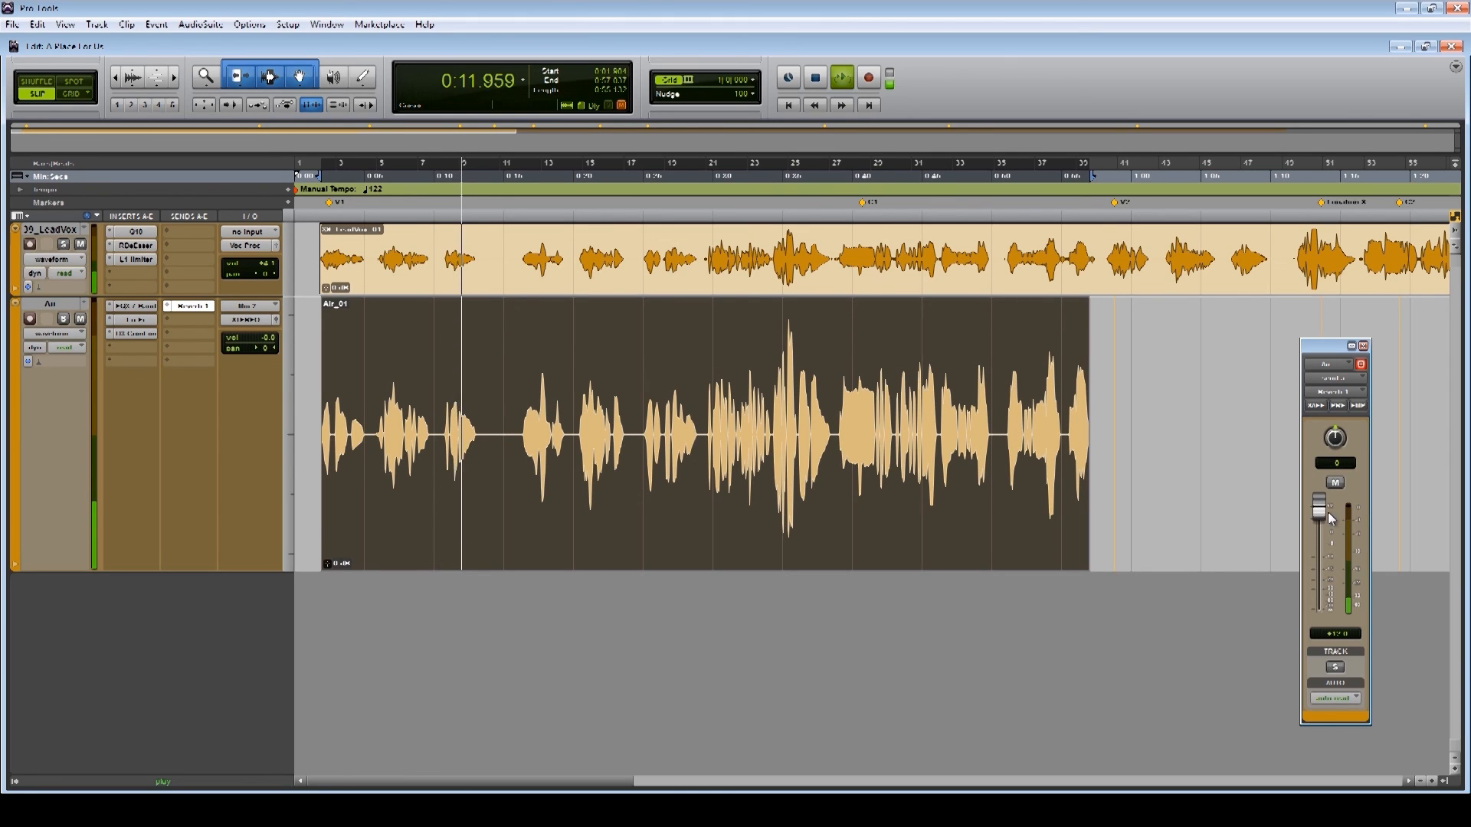
click(1363, 345)
drag(267, 337, 265, 342)
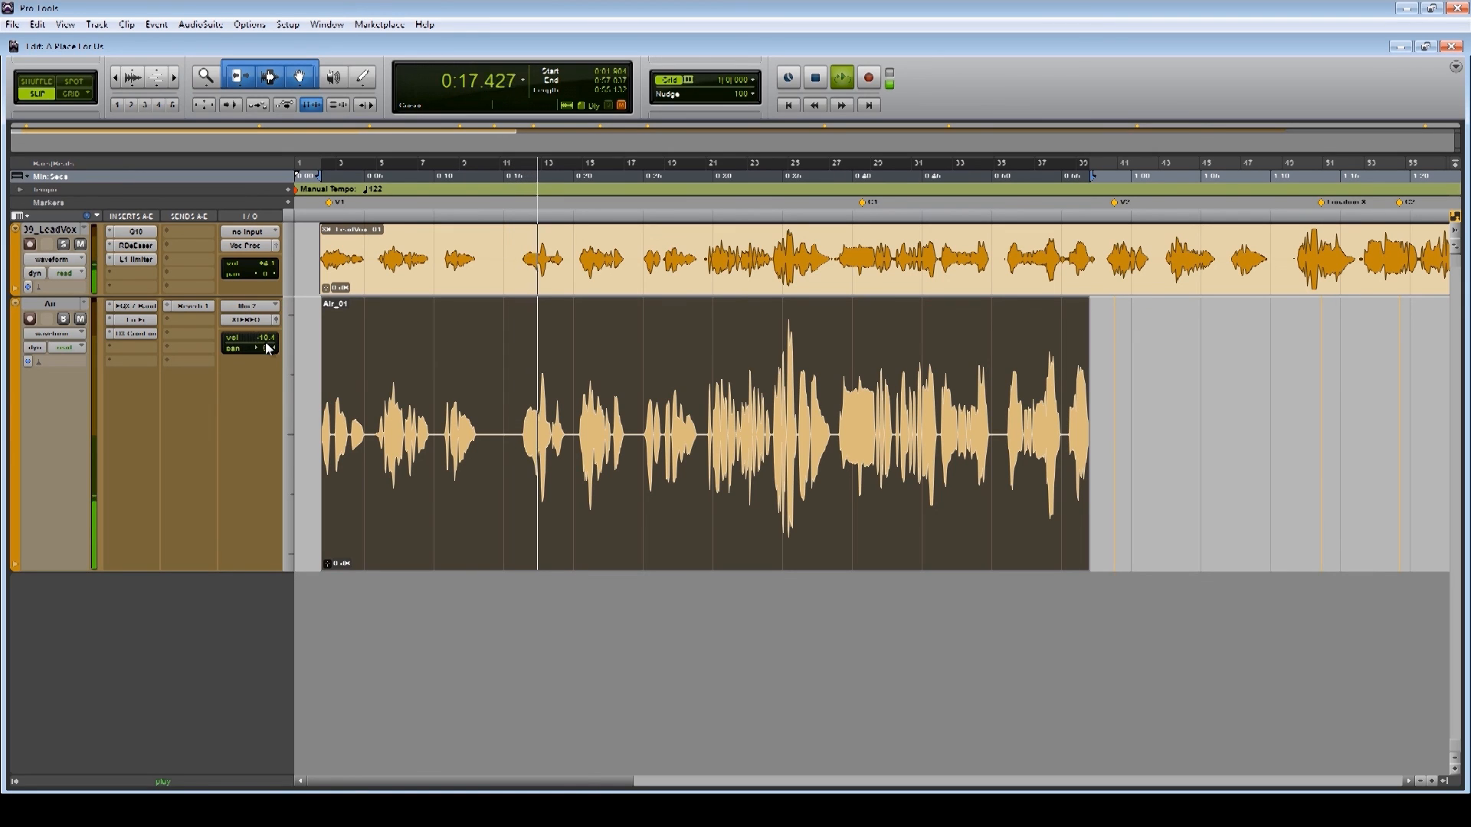
Compare the full mix with the Air track muted and unmuted during playback
click(77, 321)
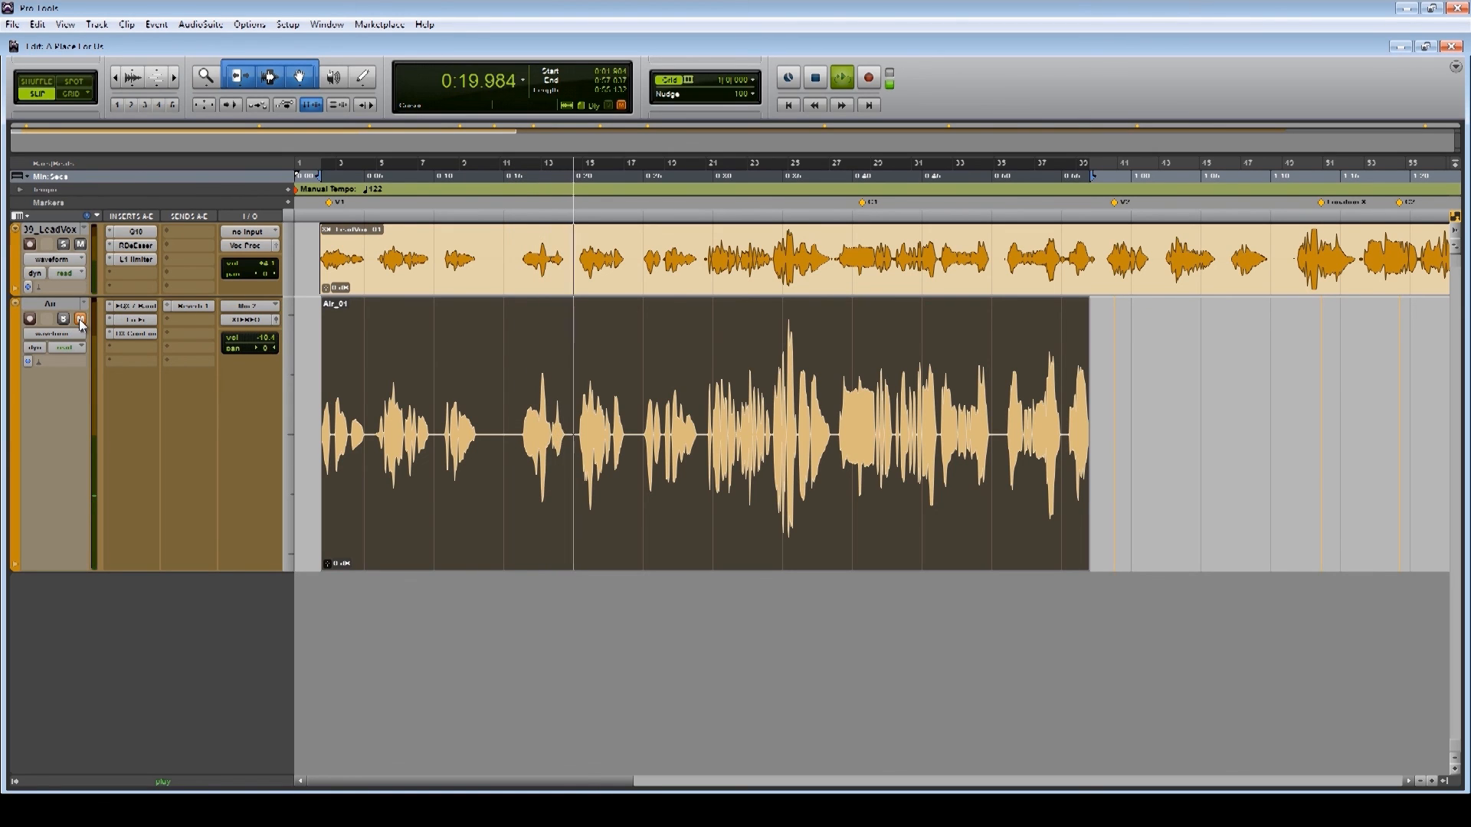
click(79, 319)
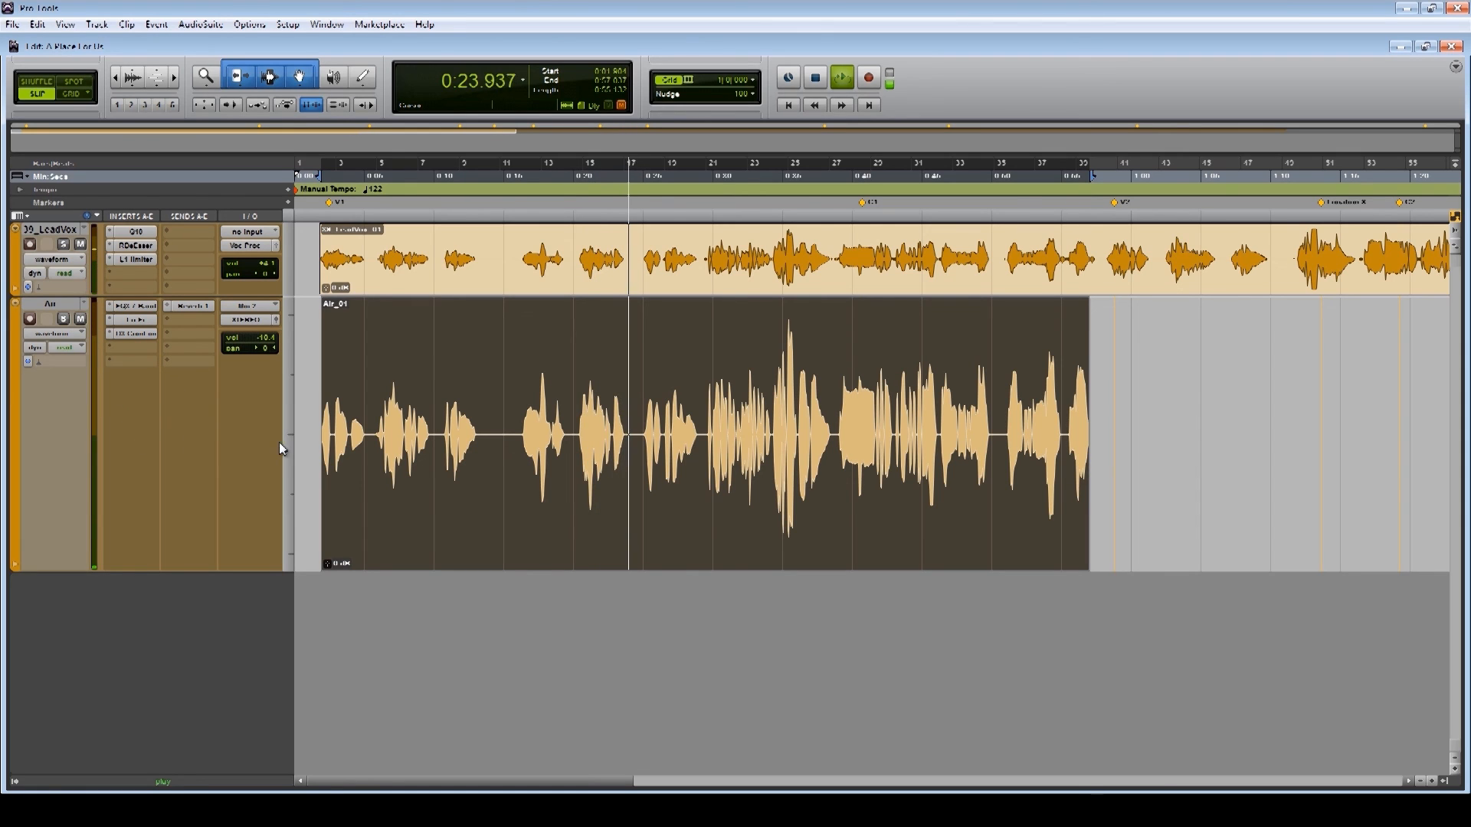
click(81, 318)
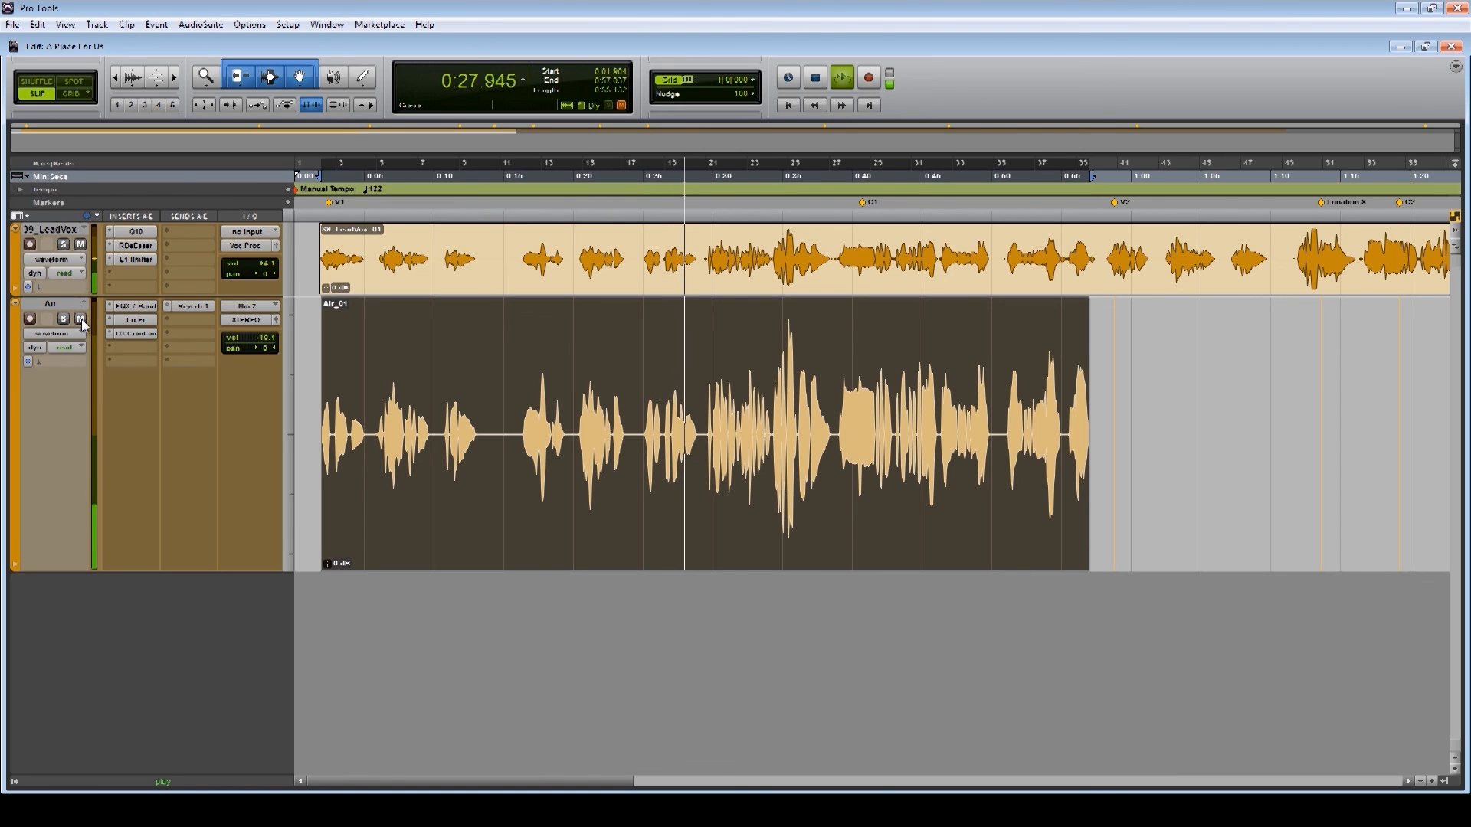
click(82, 318)
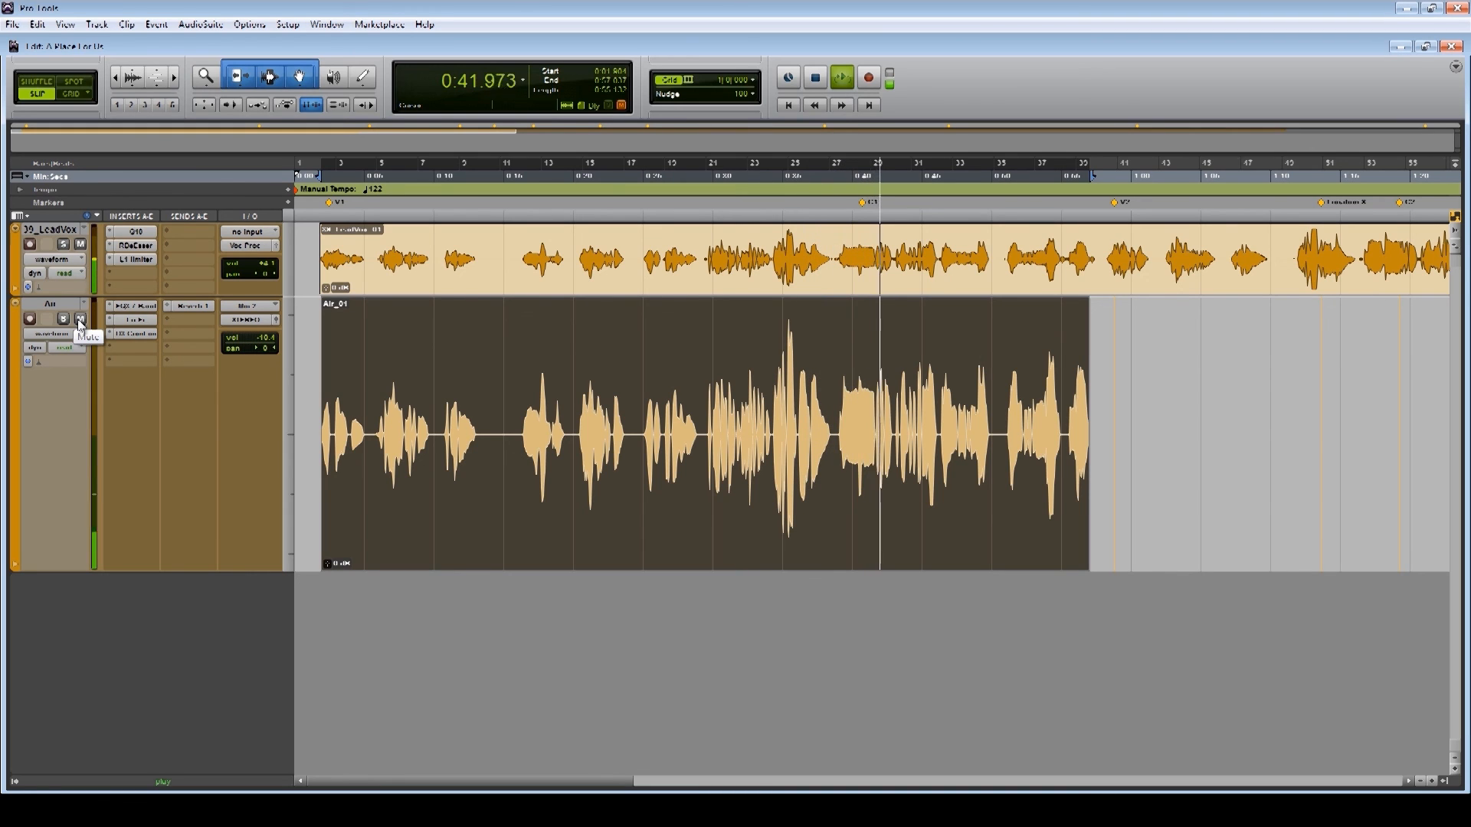
Set the Air track's volume to about -5.2 dB, toggle its mute to compare within the mix, and stop playback
drag(266, 341, 265, 336)
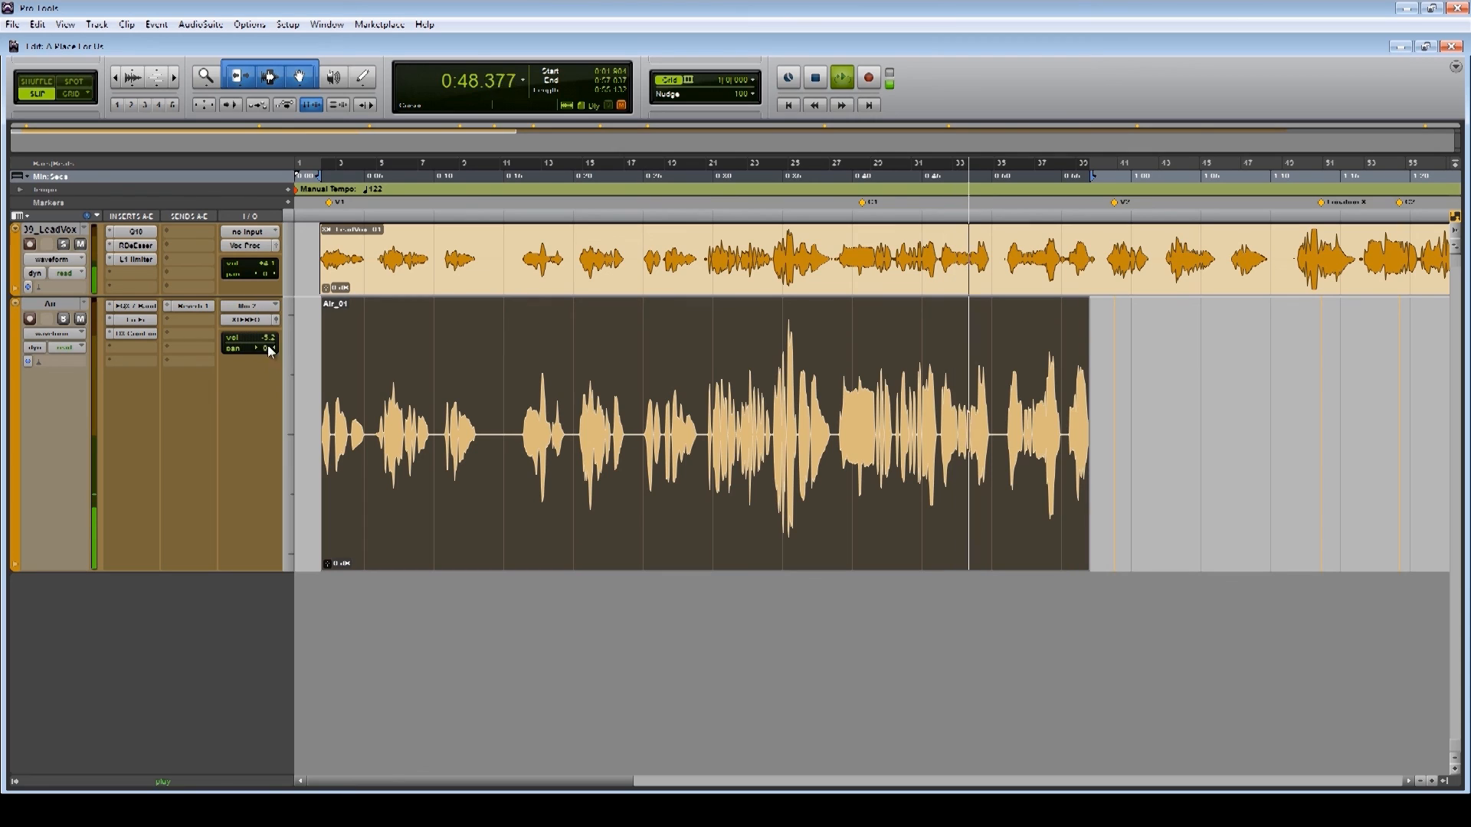
click(80, 319)
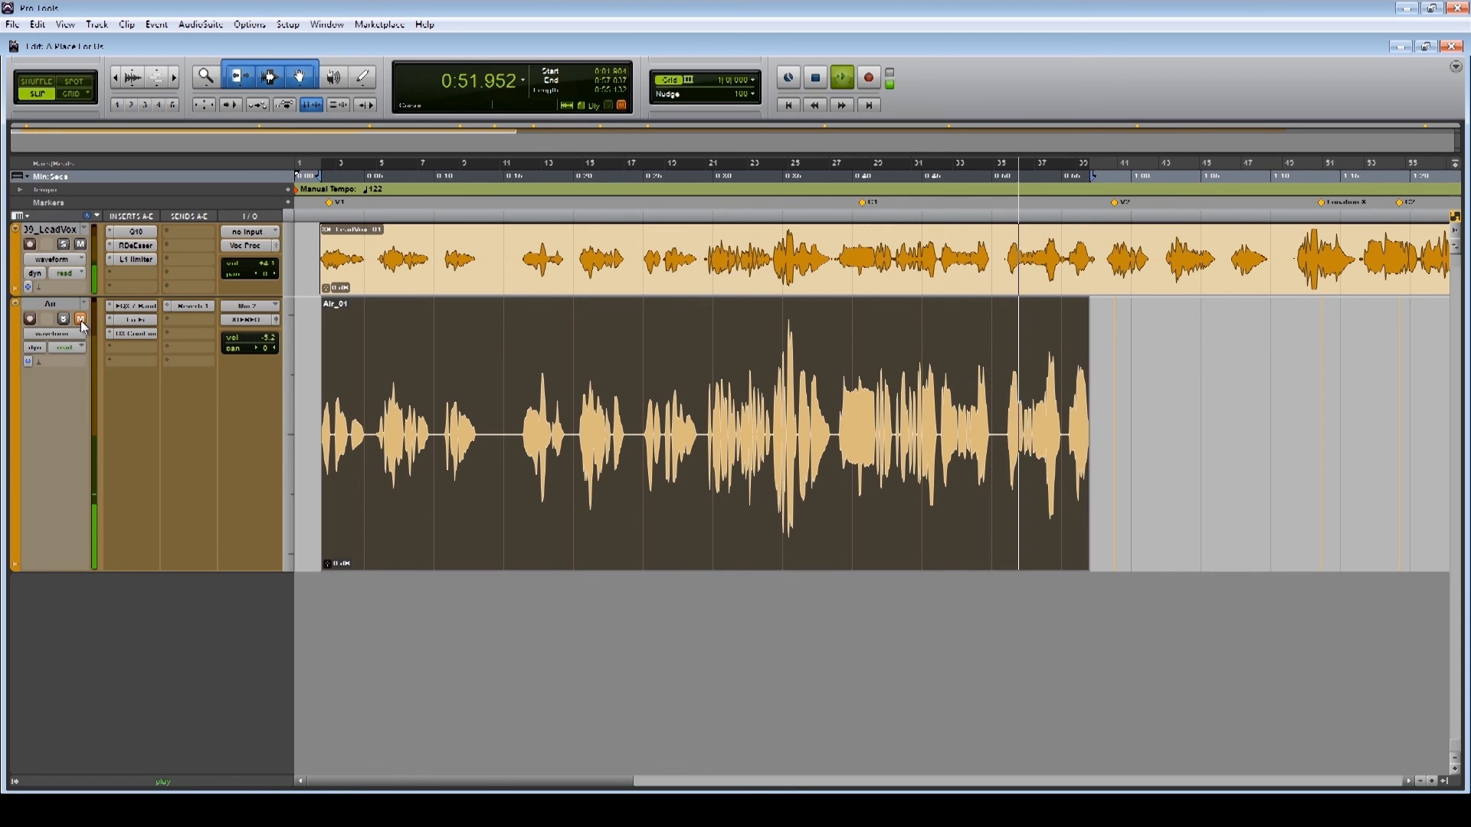
click(80, 319)
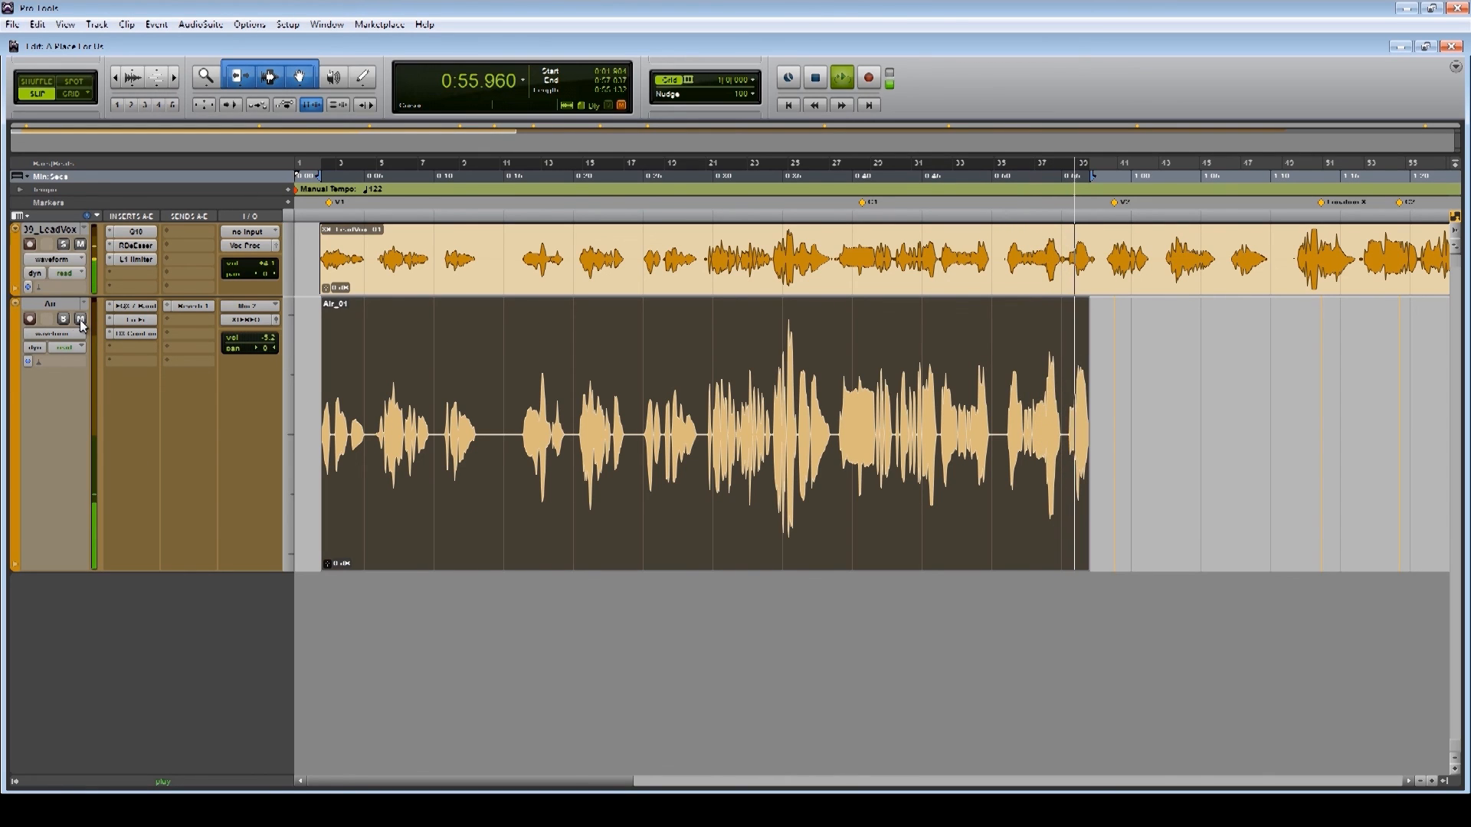
key(space)
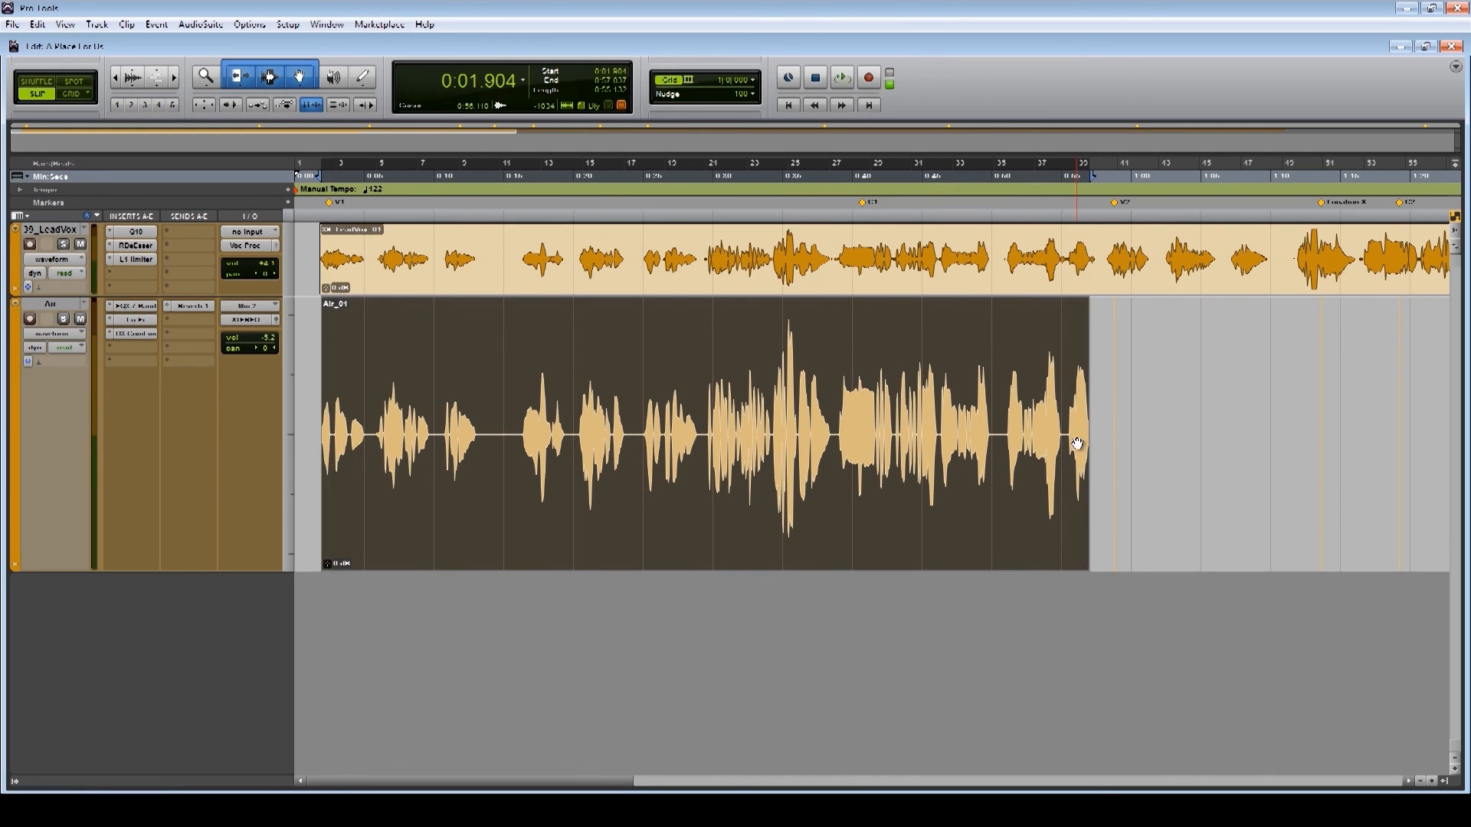